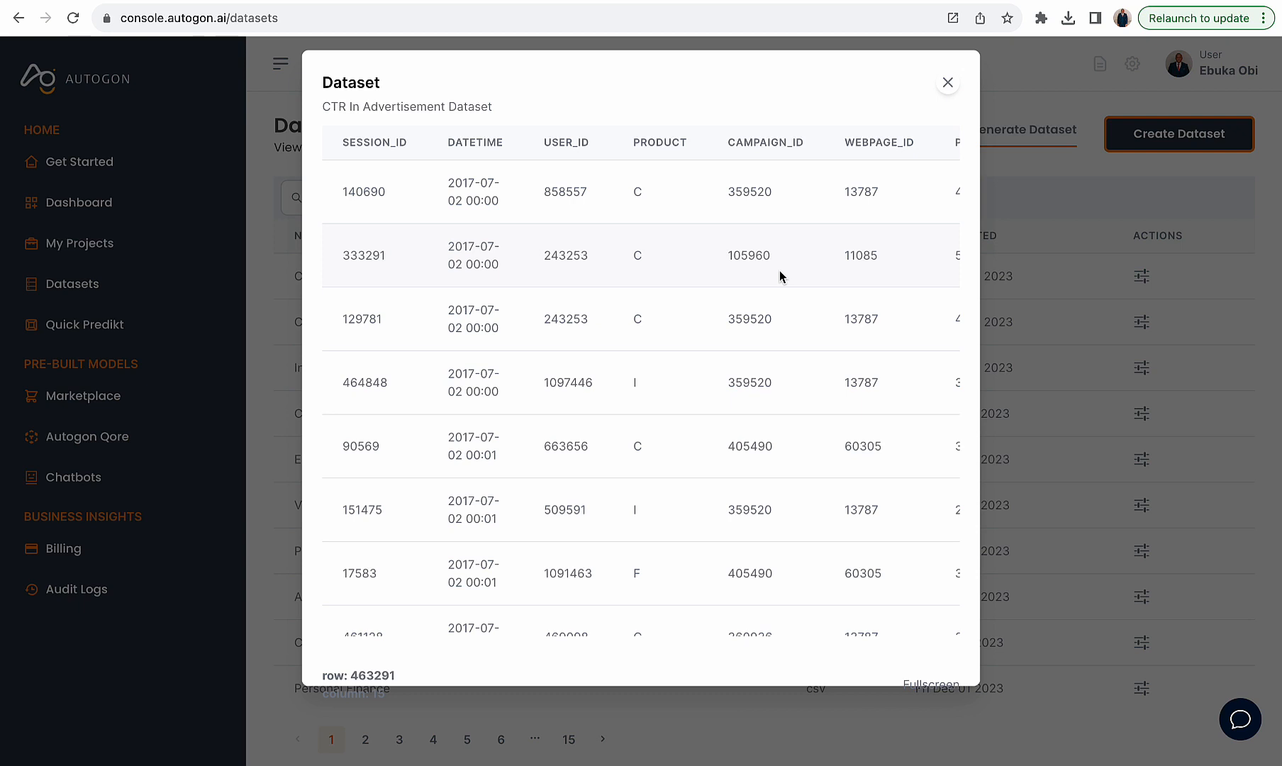
- Examine all columns of the CTR In Advertisement Dataset table, highlighting the IS_CLICK header, and close the table view
scroll(779, 275, "right", 10)
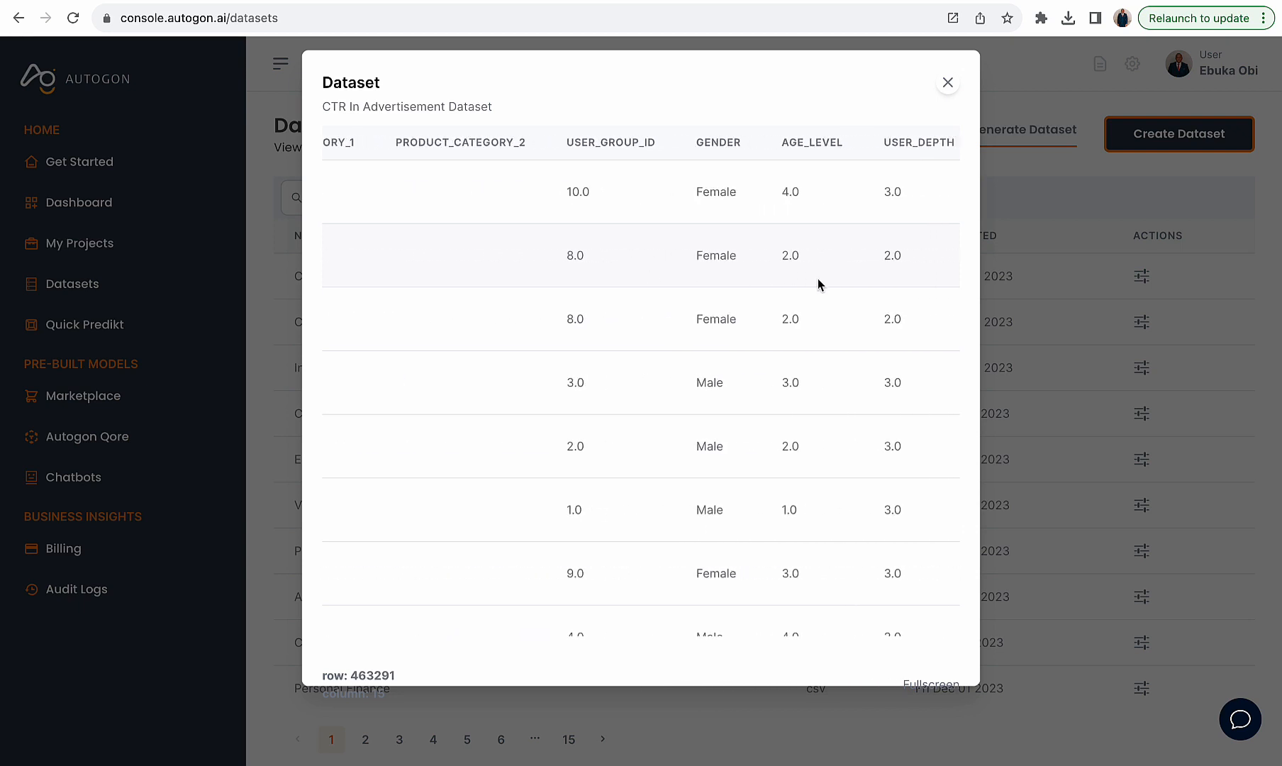
scroll(817, 283, "right", 10)
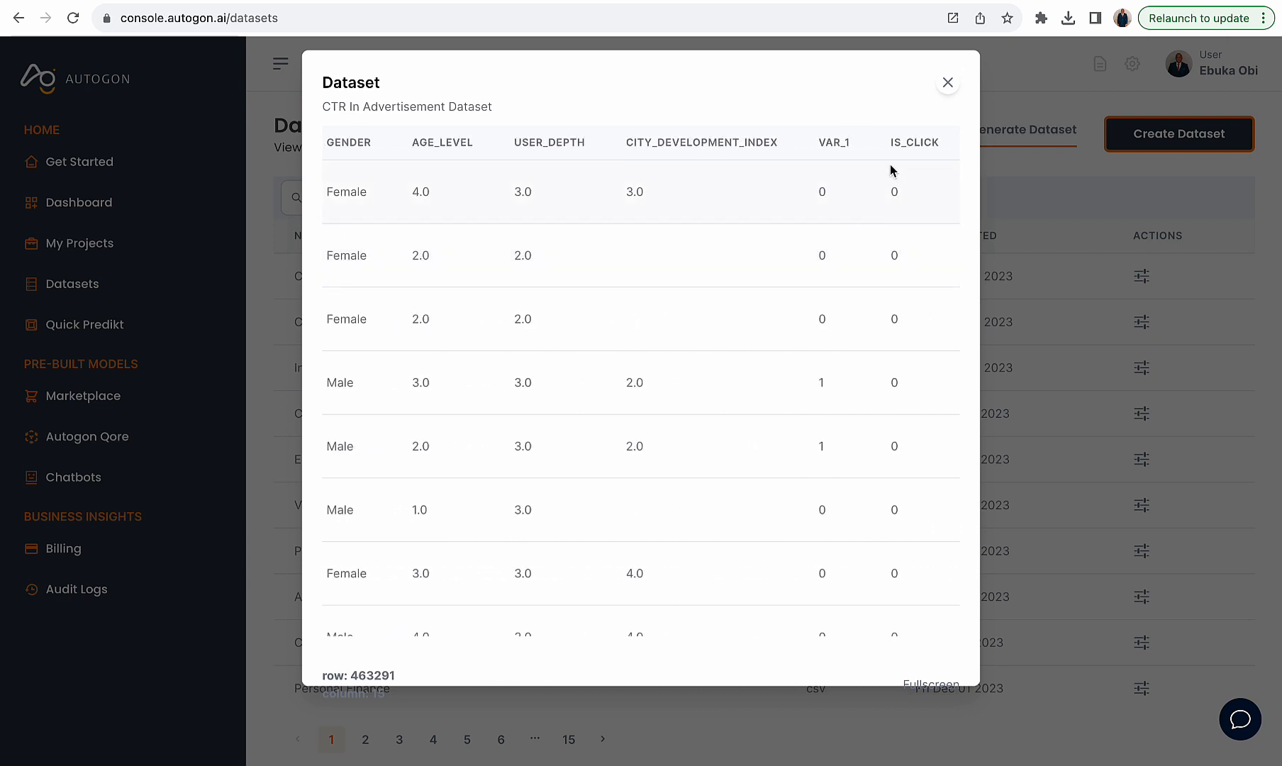
left_click_drag(885, 145, 946, 148)
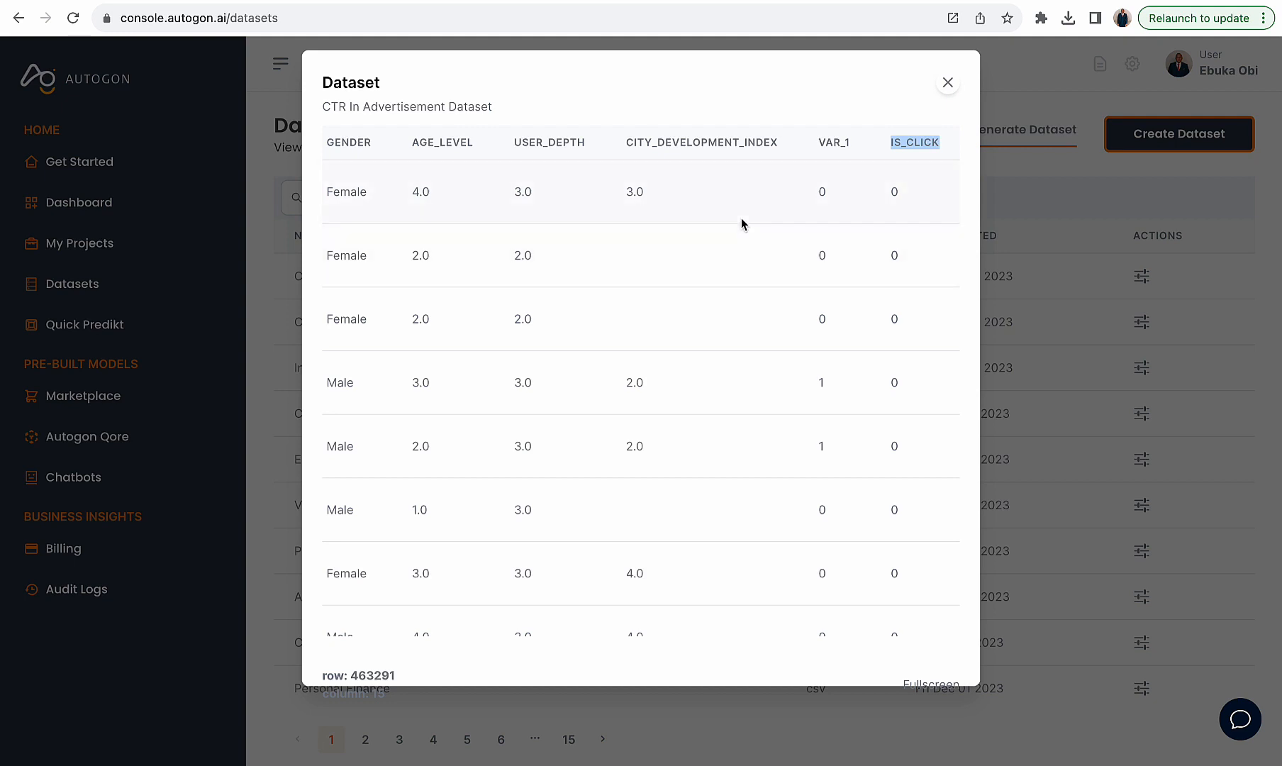
scroll(741, 223, "left", 10)
scroll(742, 222, "right", 3)
scroll(741, 223, "right", 8)
scroll(768, 246, "left", 10)
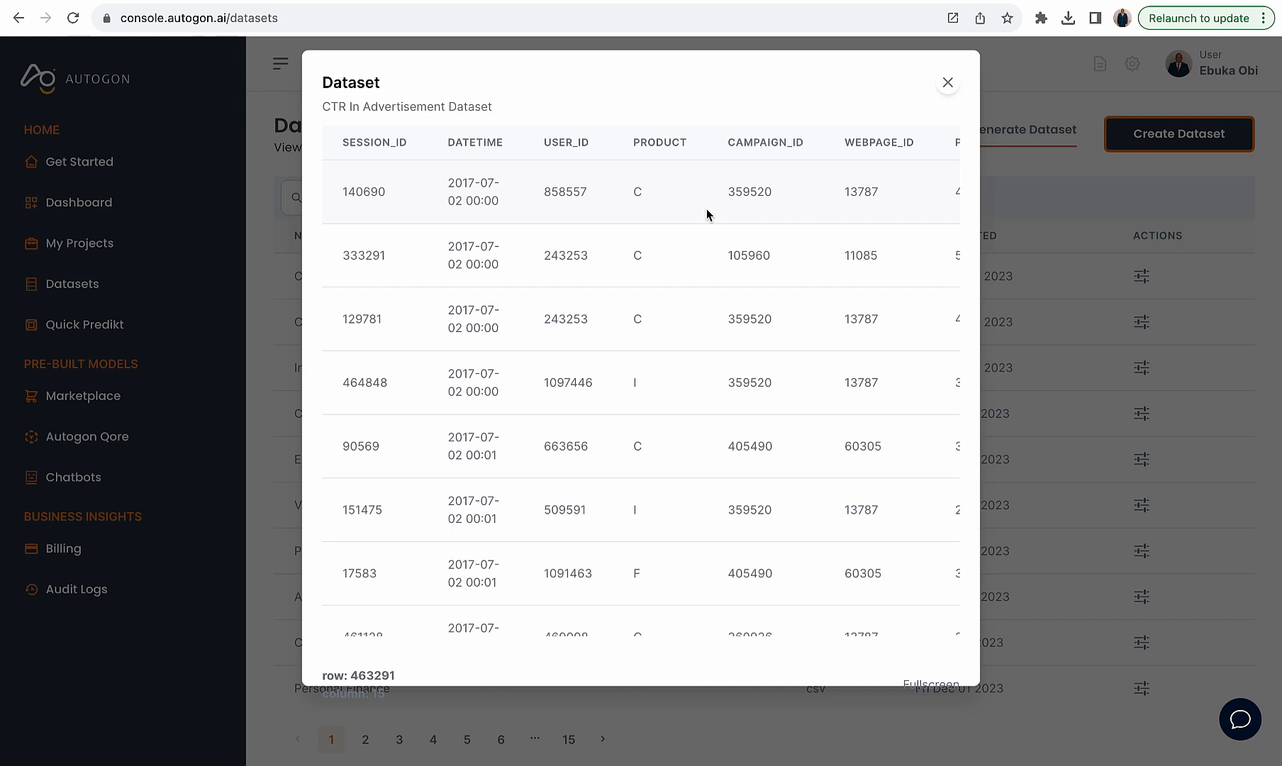
scroll(707, 209, "right", 4)
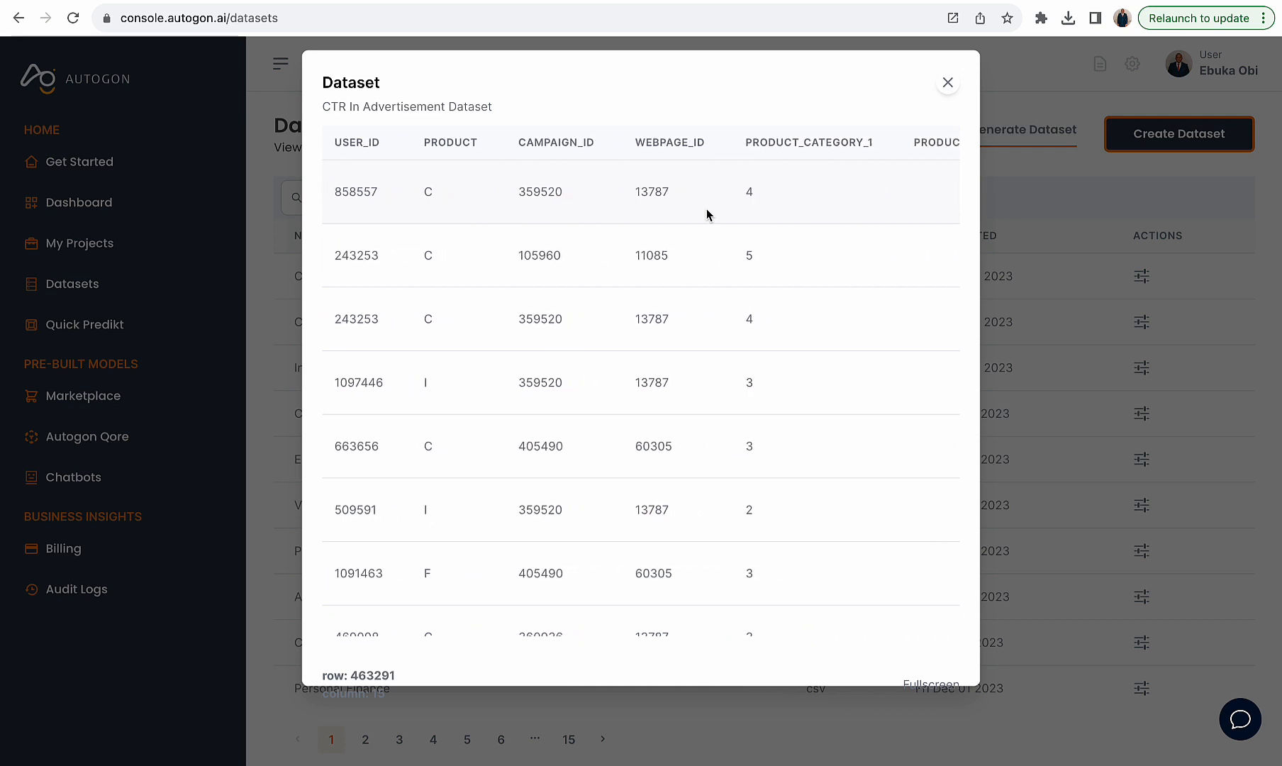
scroll(706, 202, "right", 4)
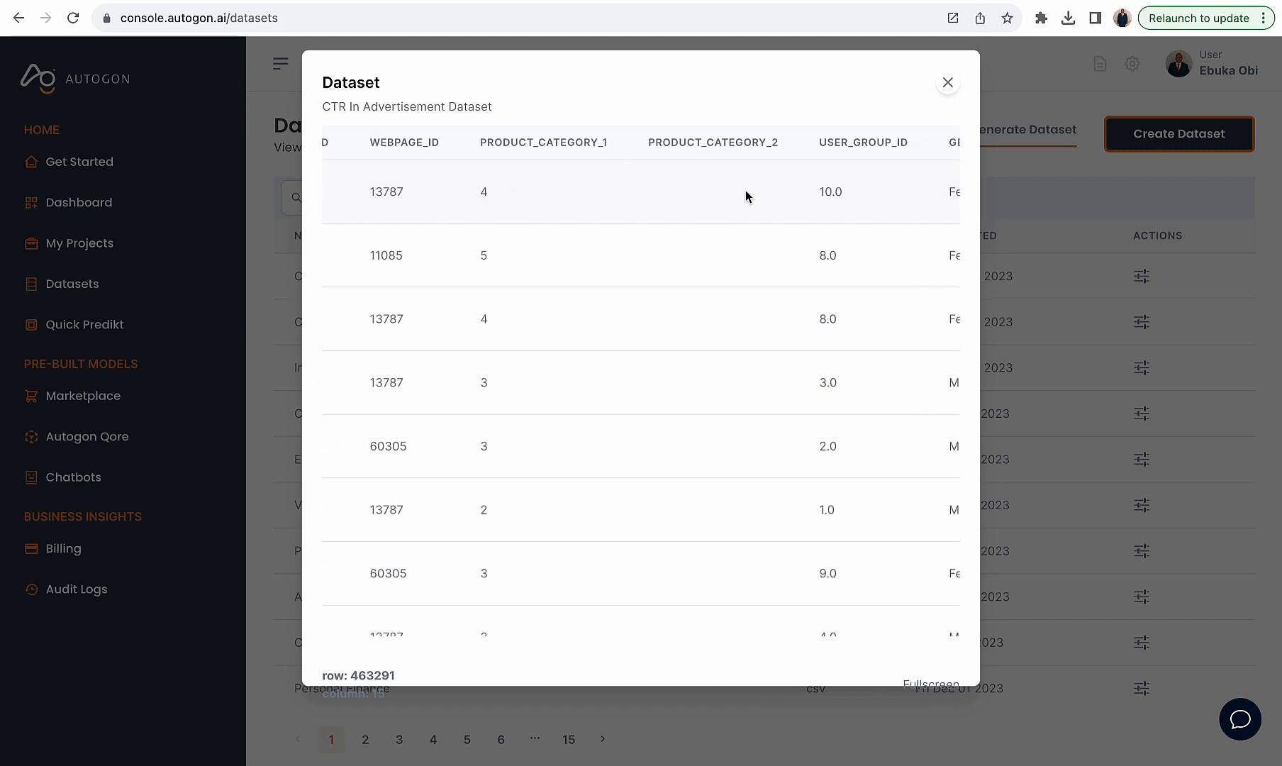
scroll(767, 224, "right", 4)
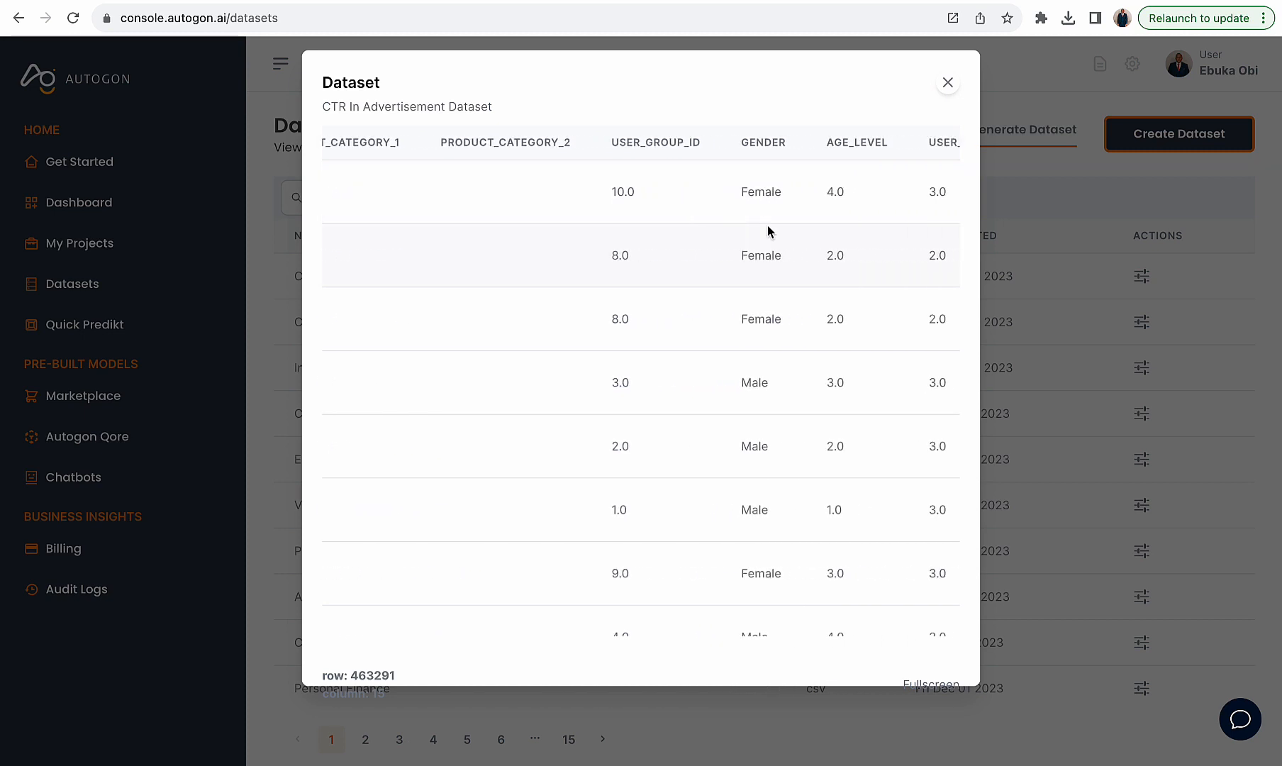
scroll(727, 272, "right", 3)
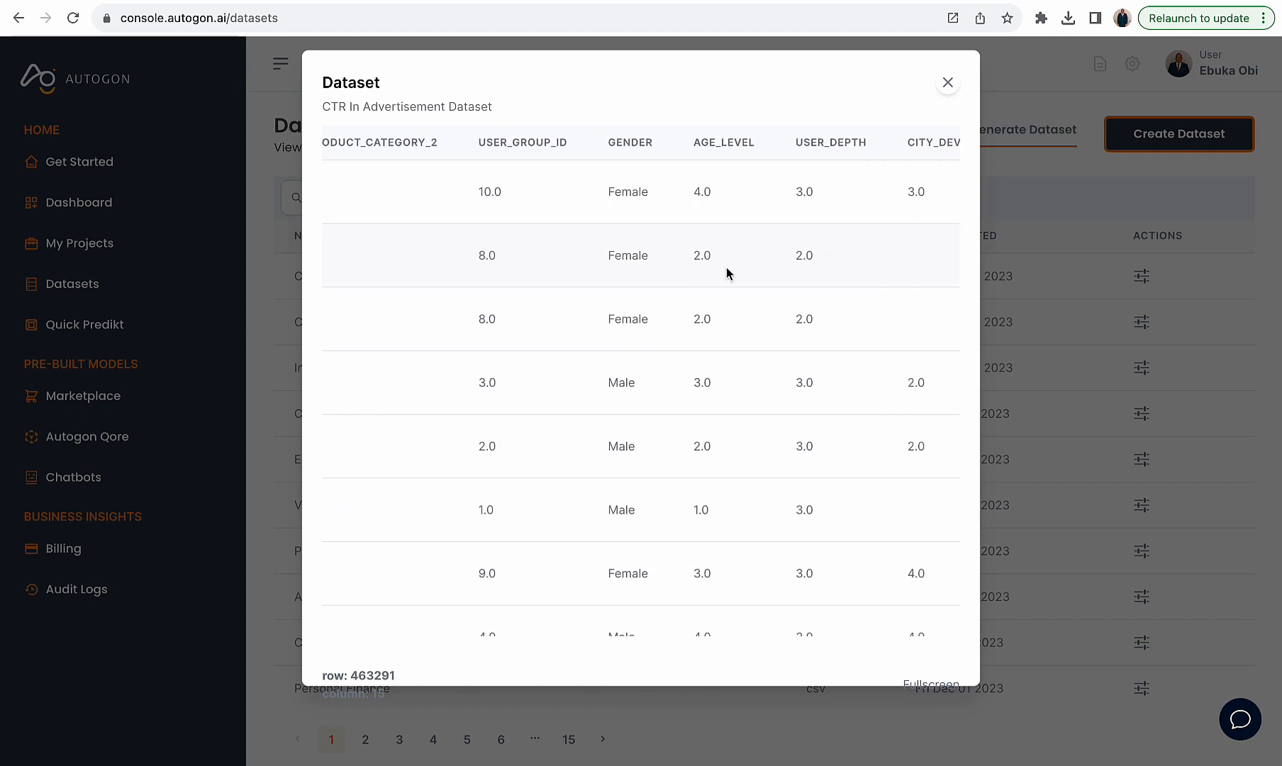
scroll(636, 219, "right", 4)
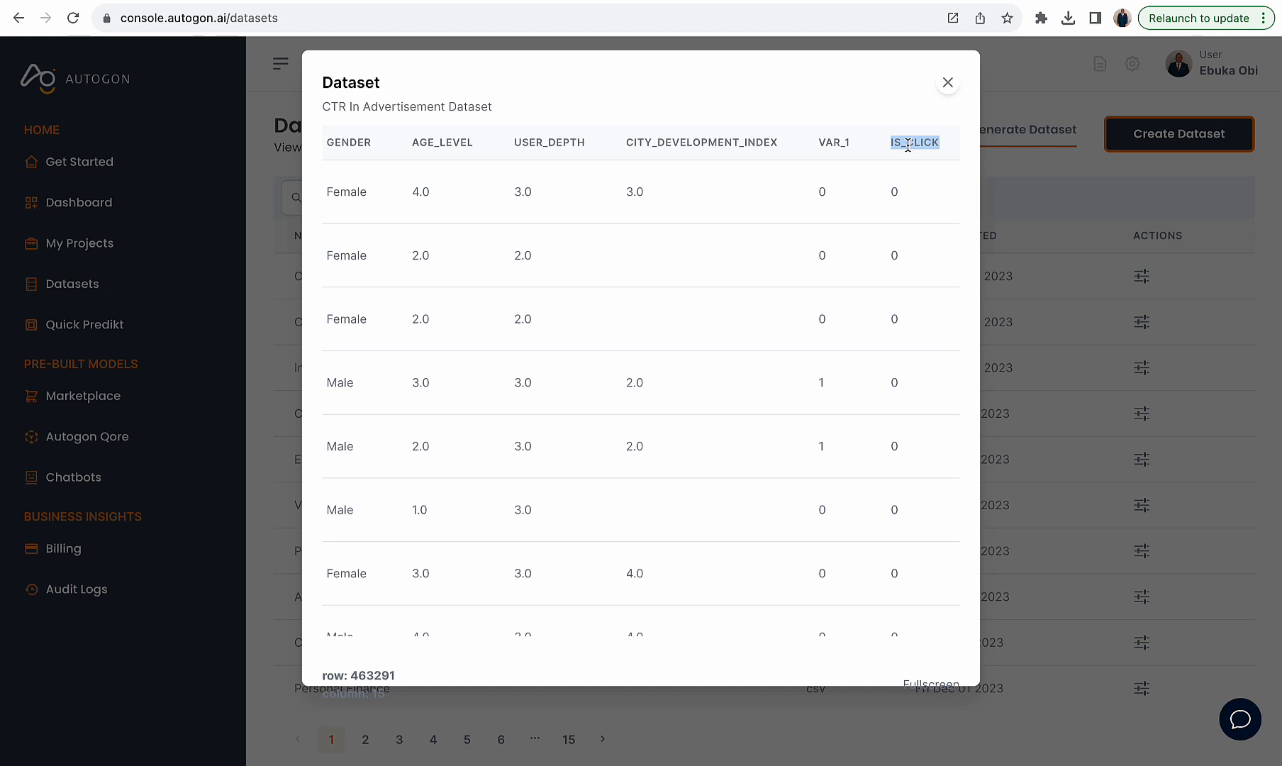
scroll(861, 218, "left", 10)
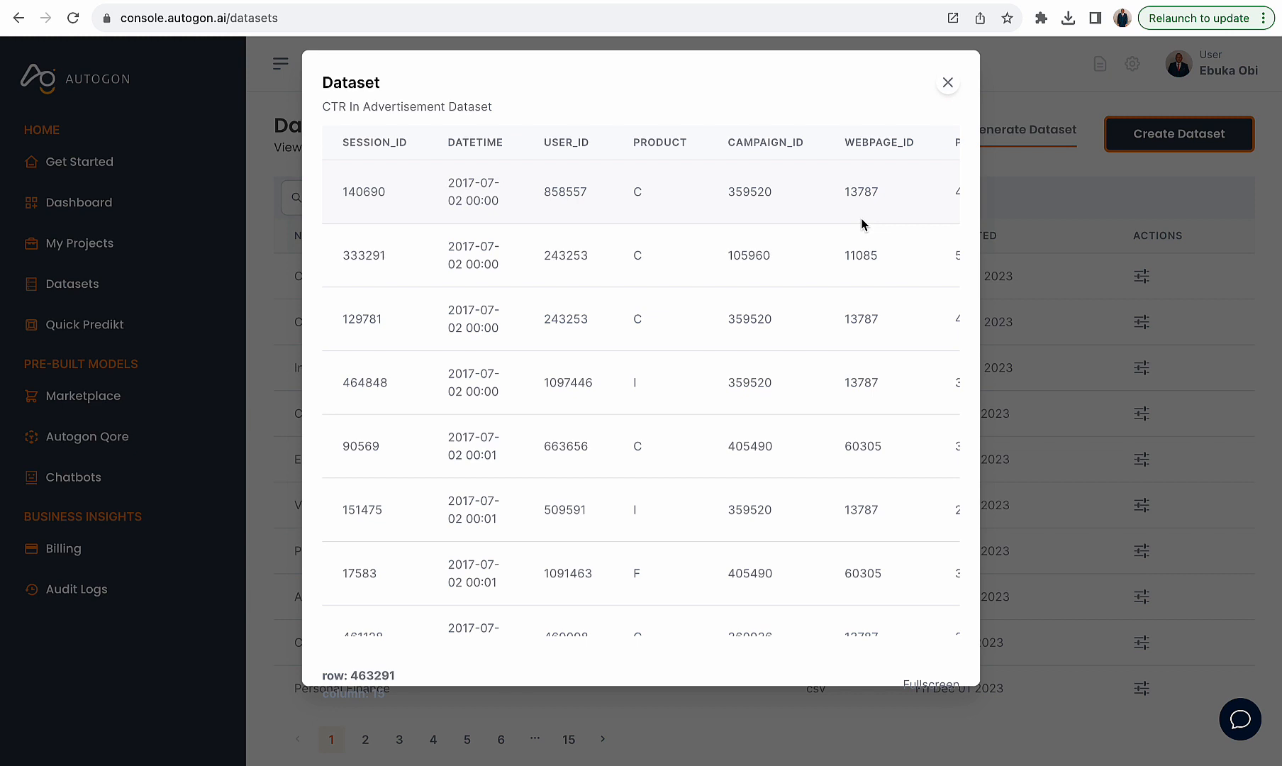
left_click(948, 84)
- Open the visualizations of the CTR In Advertisement Dataset
left_click(1142, 277)
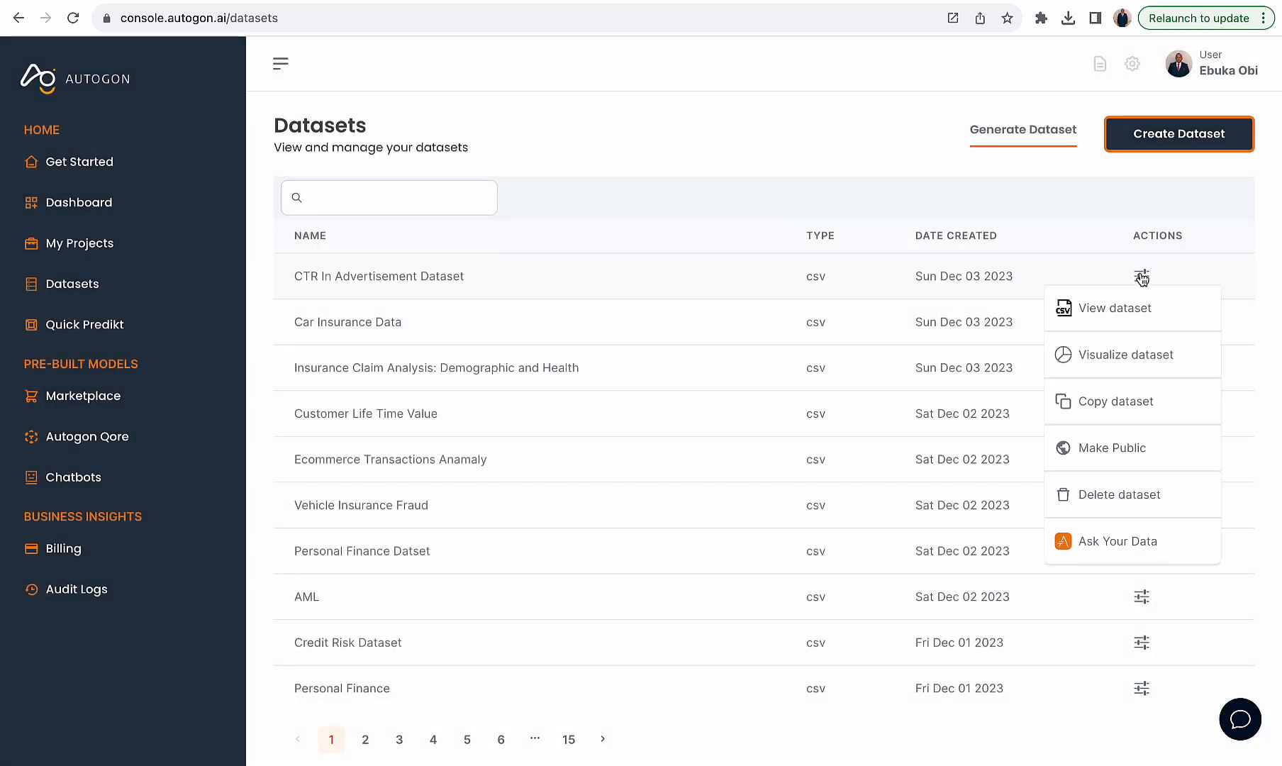
left_click(1112, 357)
left_click(1141, 283)
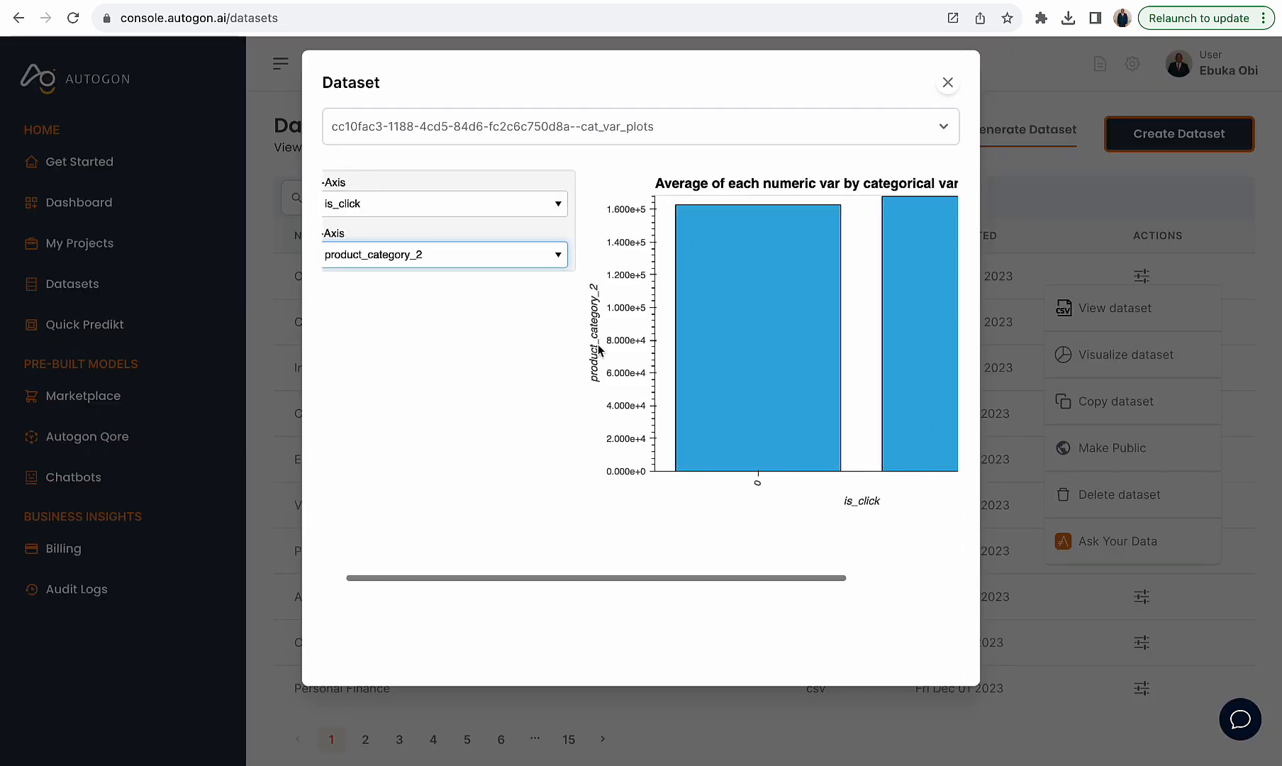
- Review the available plot types and X-axis variables, keeping cat_var_plots and is_click selected
left_click(585, 126)
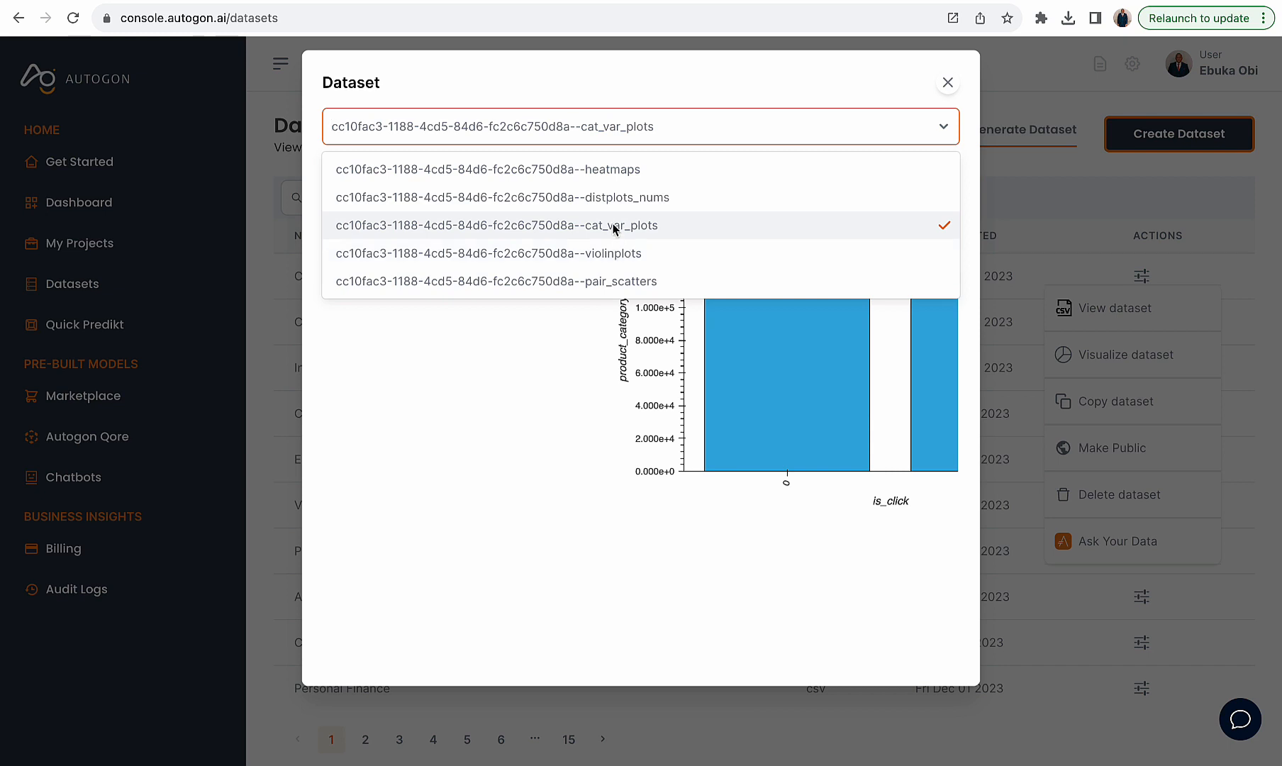
left_click(490, 417)
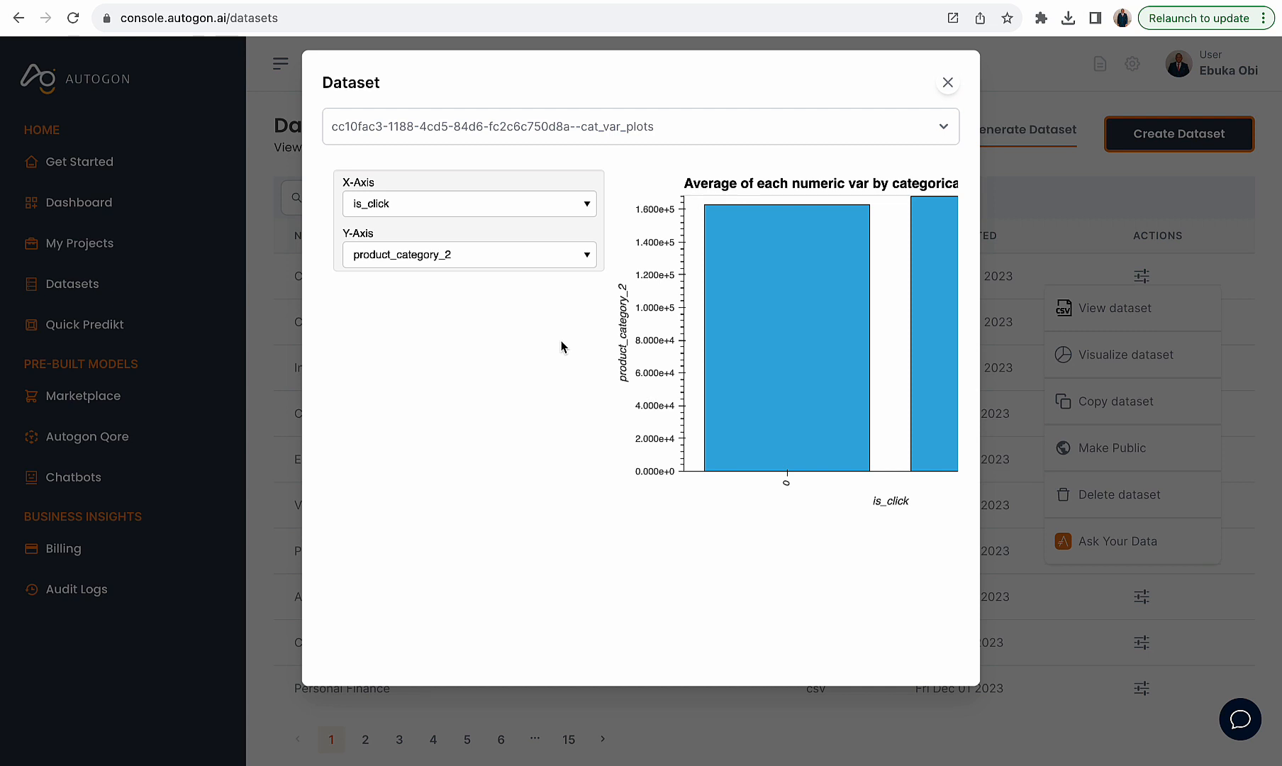
left_click(514, 210)
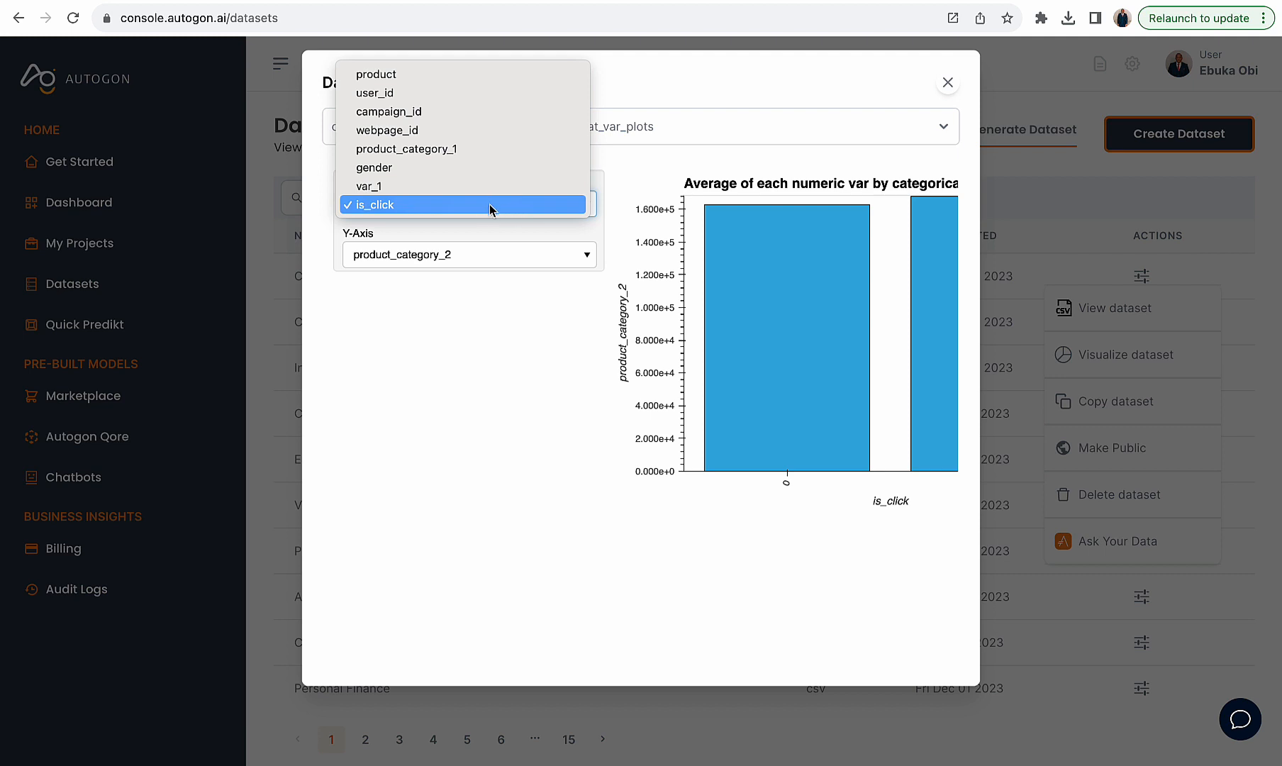
left_click(492, 205)
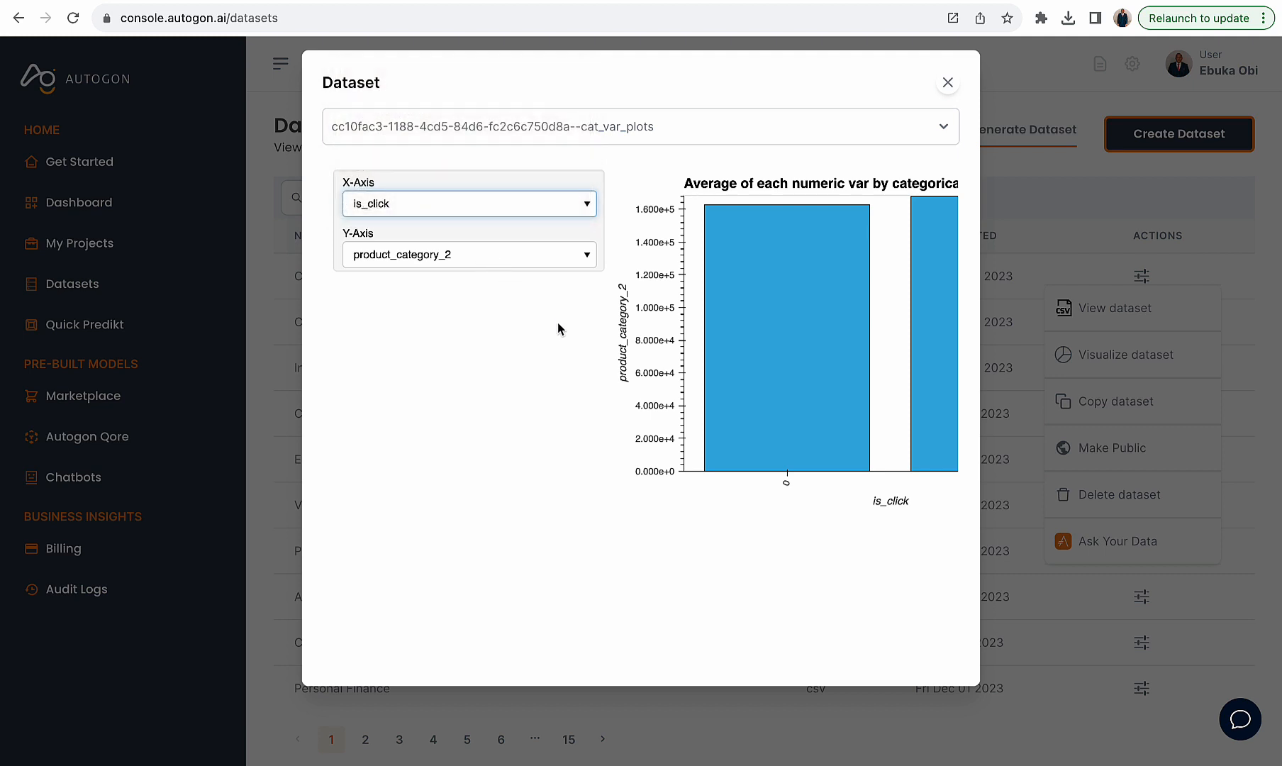
scroll(558, 328, "right", 3)
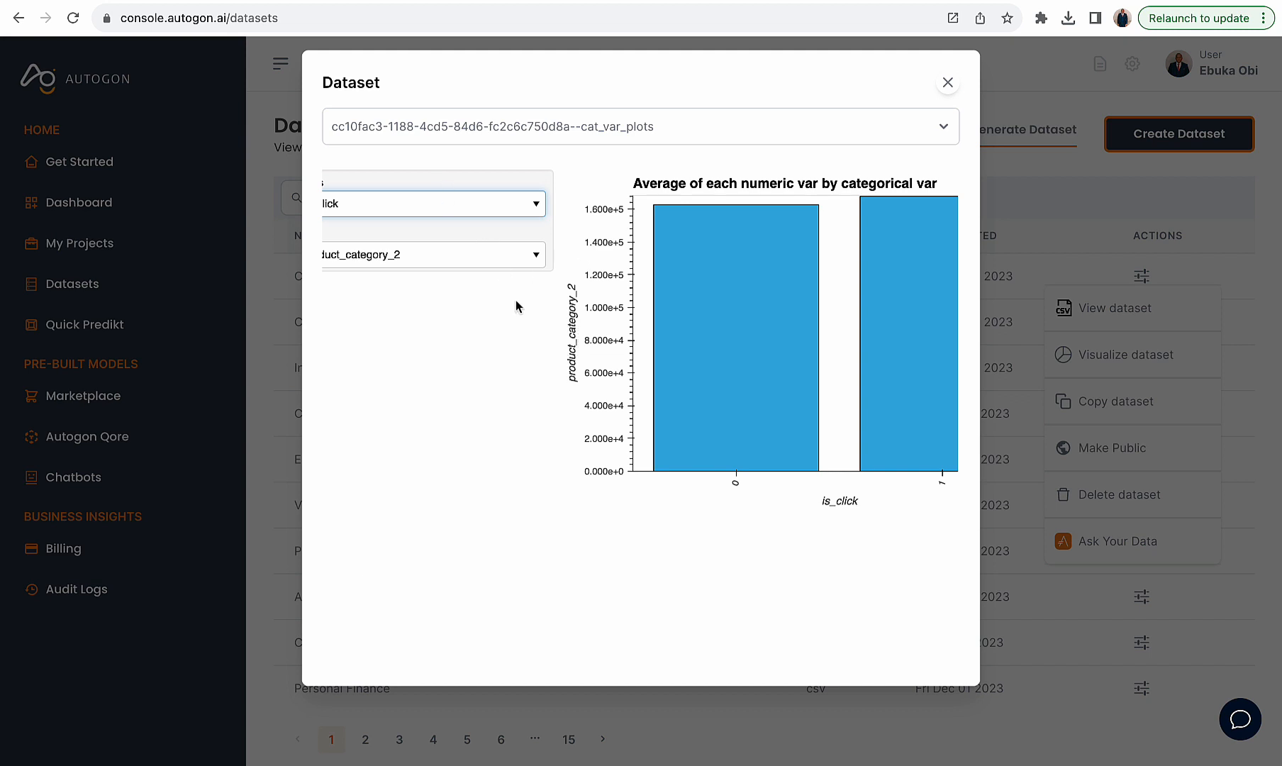
- Set the Y-axis of the categorical plot to age_level and inspect its bars for both is_click values
scroll(518, 301, "left", 3)
left_click(466, 263)
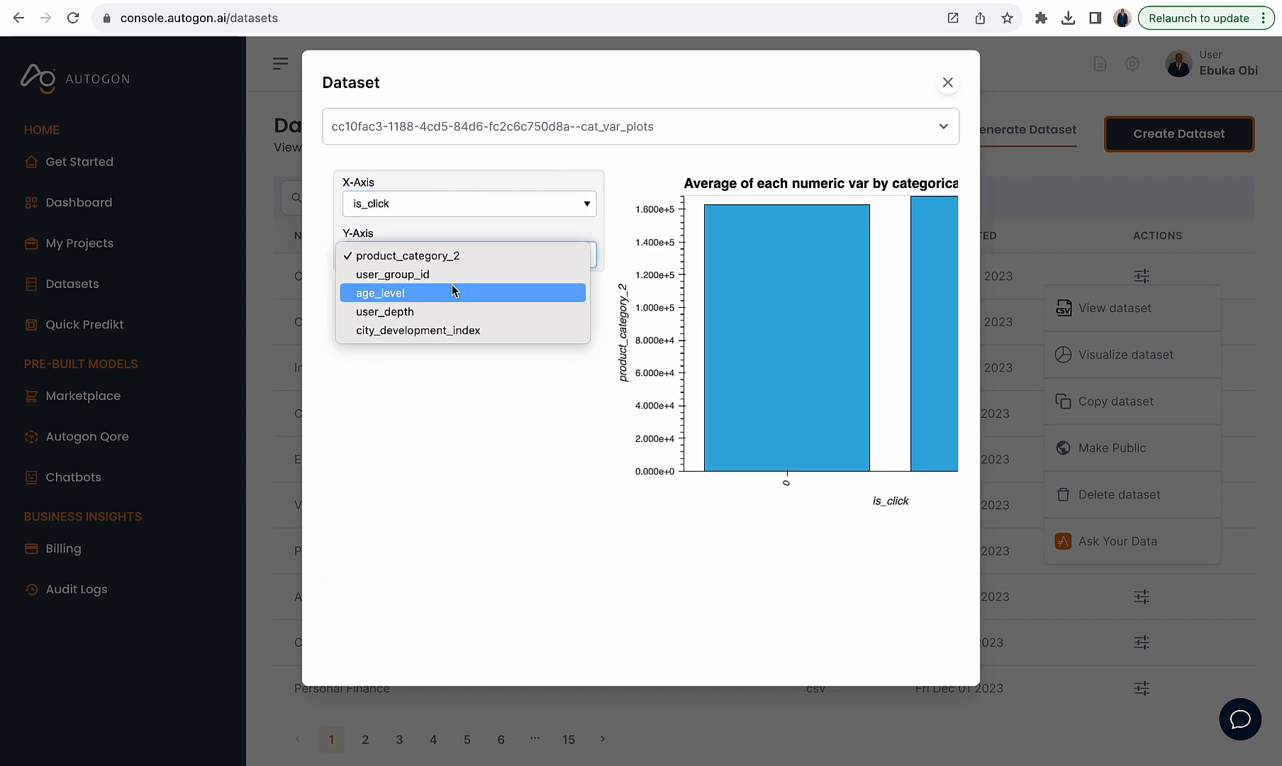
left_click(451, 289)
scroll(564, 320, "right", 5)
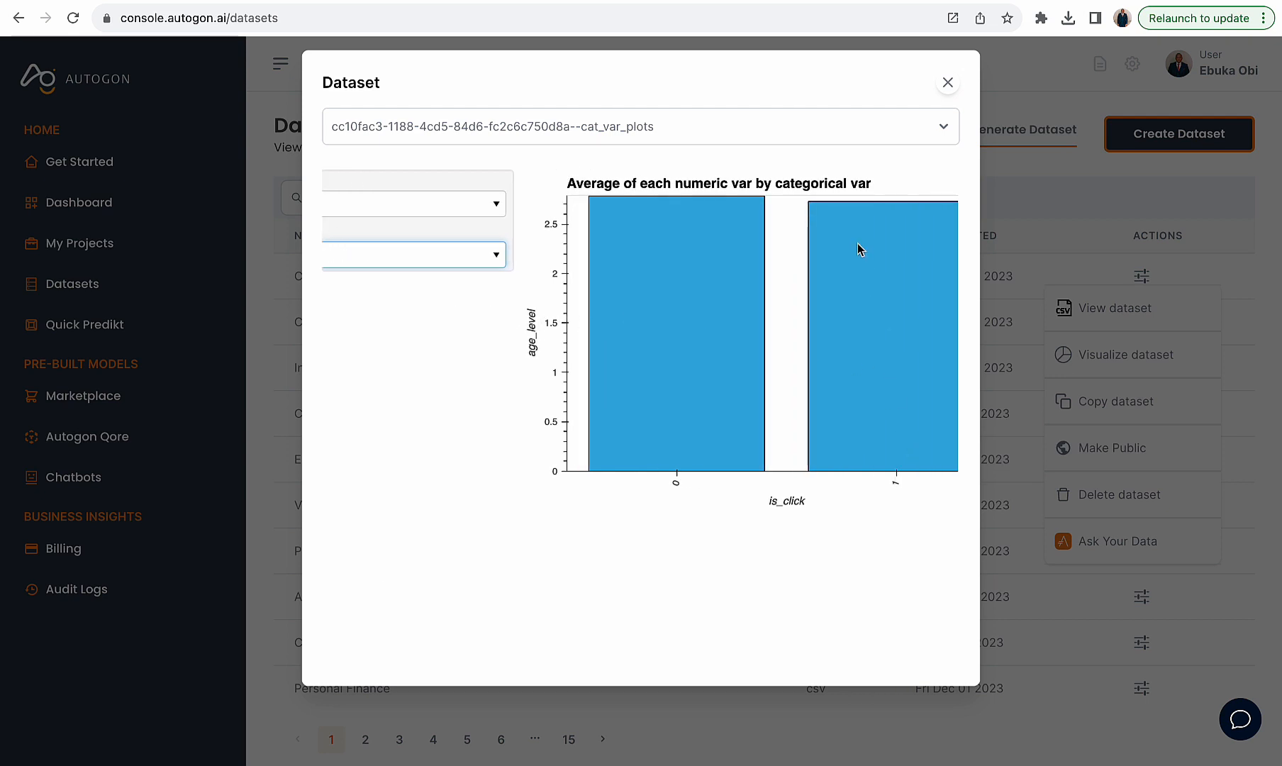
- Set the plot's Y-axis to user_depth and compare the bars across is_click values
scroll(796, 423, "left", 5)
left_click(476, 254)
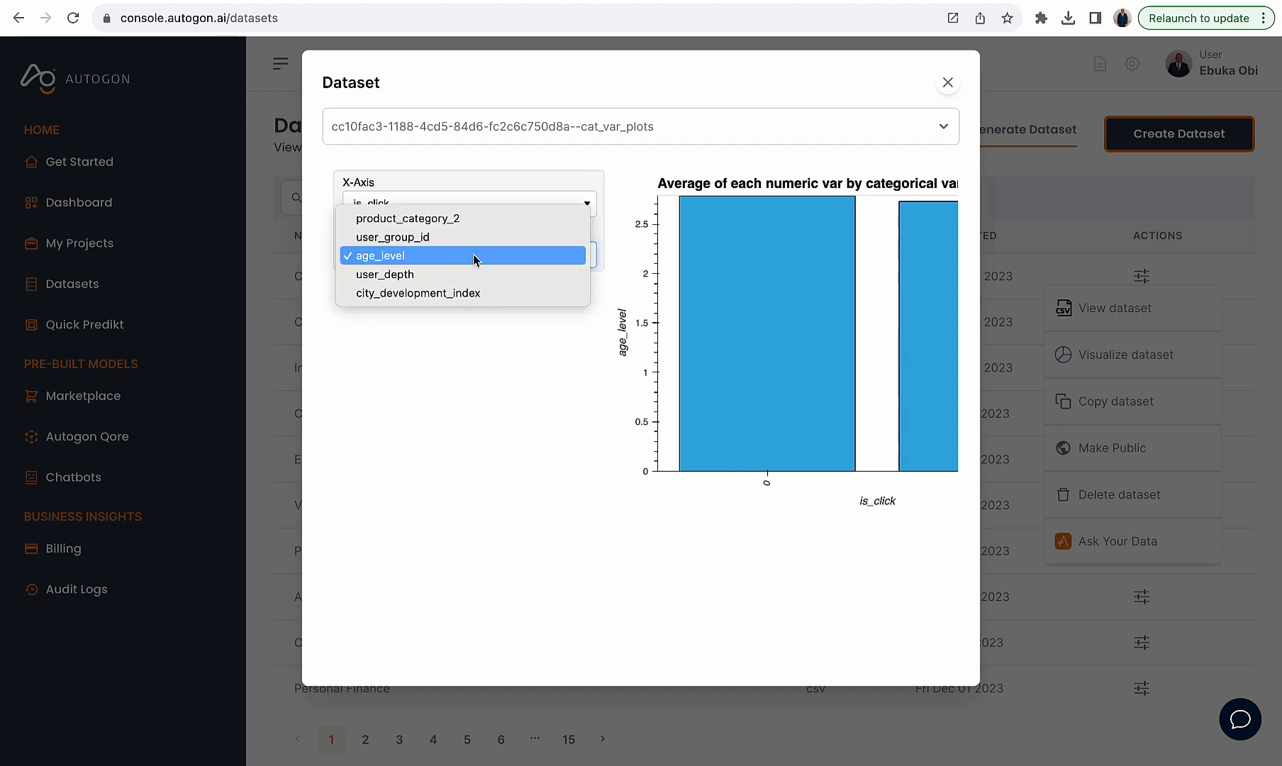
left_click(461, 275)
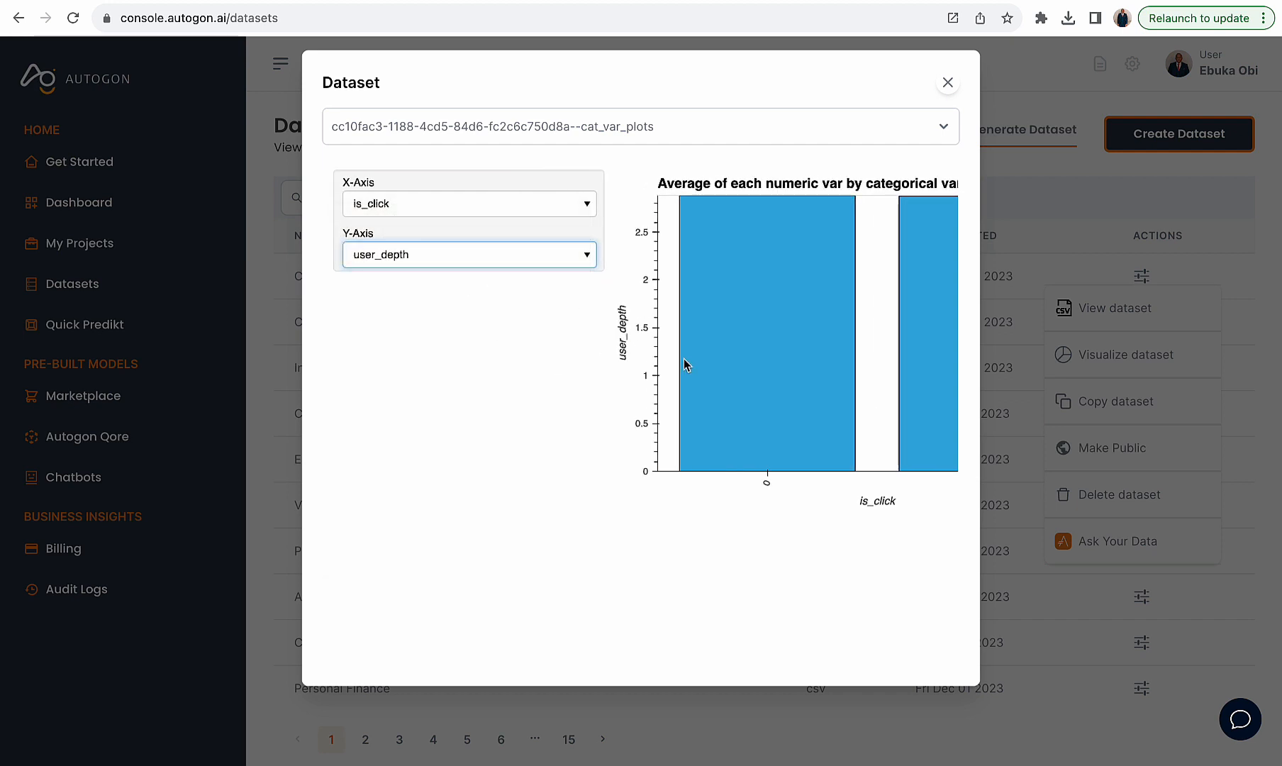
scroll(751, 325, "right", 3)
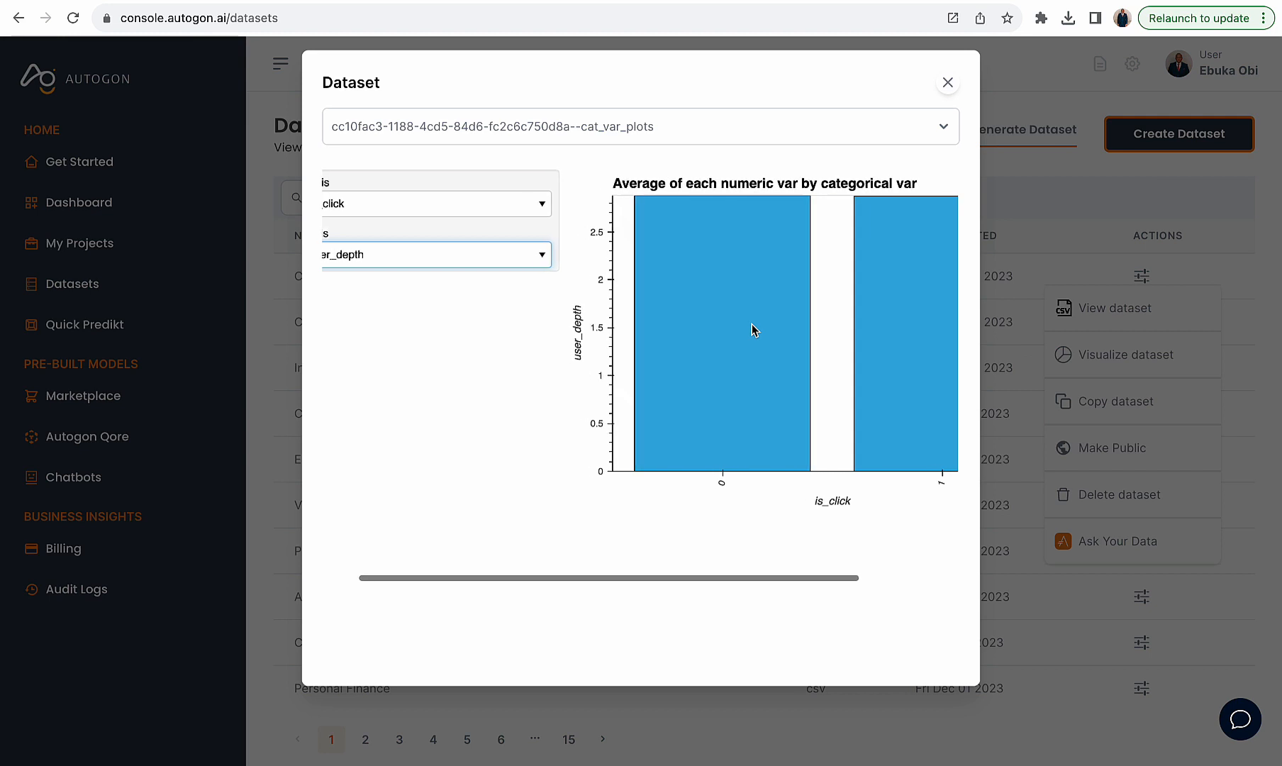
- Set the plot's Y-axis to city_development_index and compare its averages by is_click
scroll(751, 325, "left", 3)
left_click(483, 261)
left_click(475, 274)
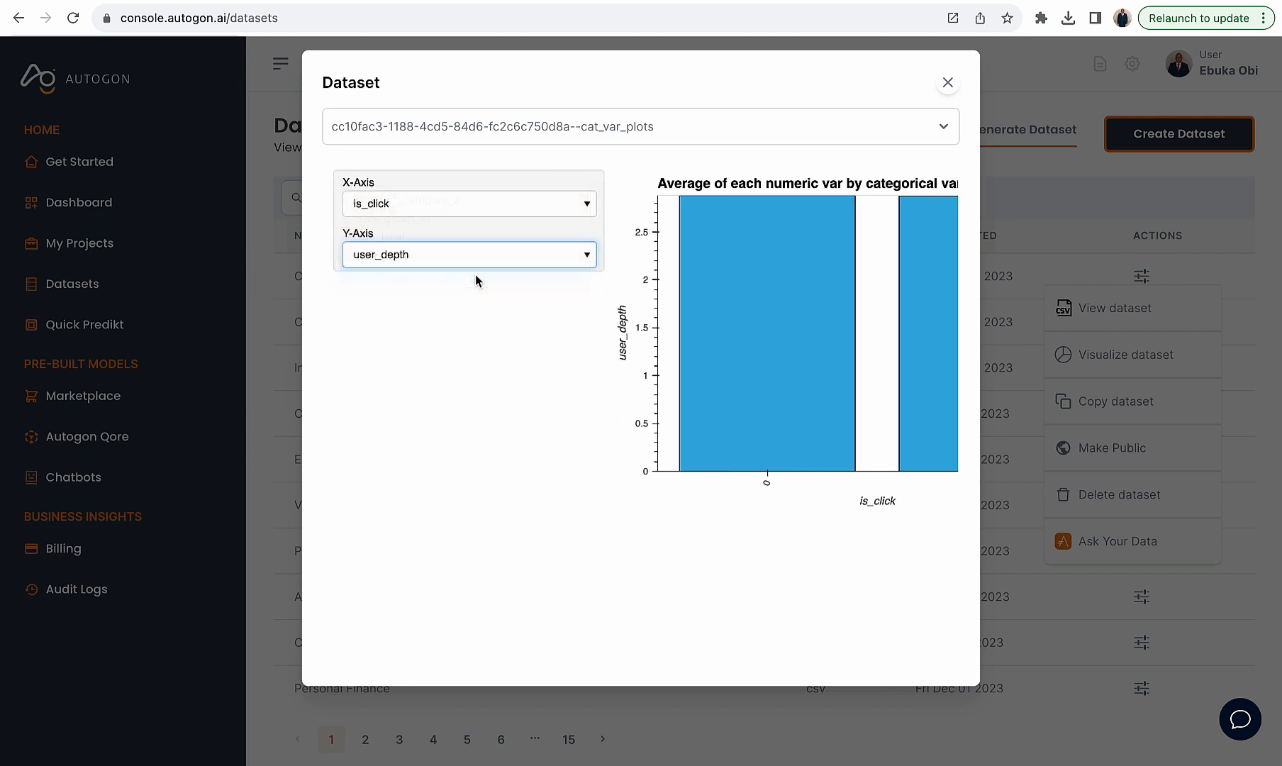
scroll(685, 327, "right", 3)
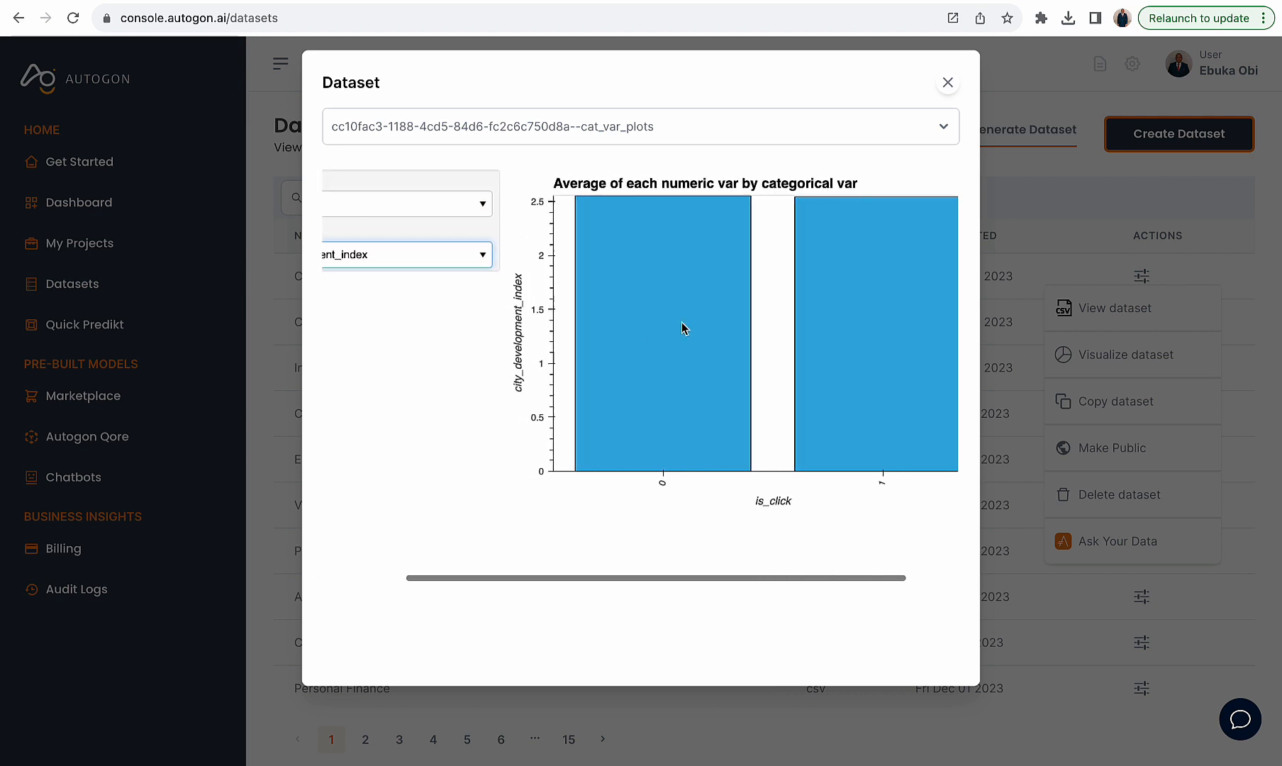
- Set the plot's Y-axis to user_group_id and inspect the averages for each is_click value
scroll(682, 321, "left", 3)
left_click(509, 254)
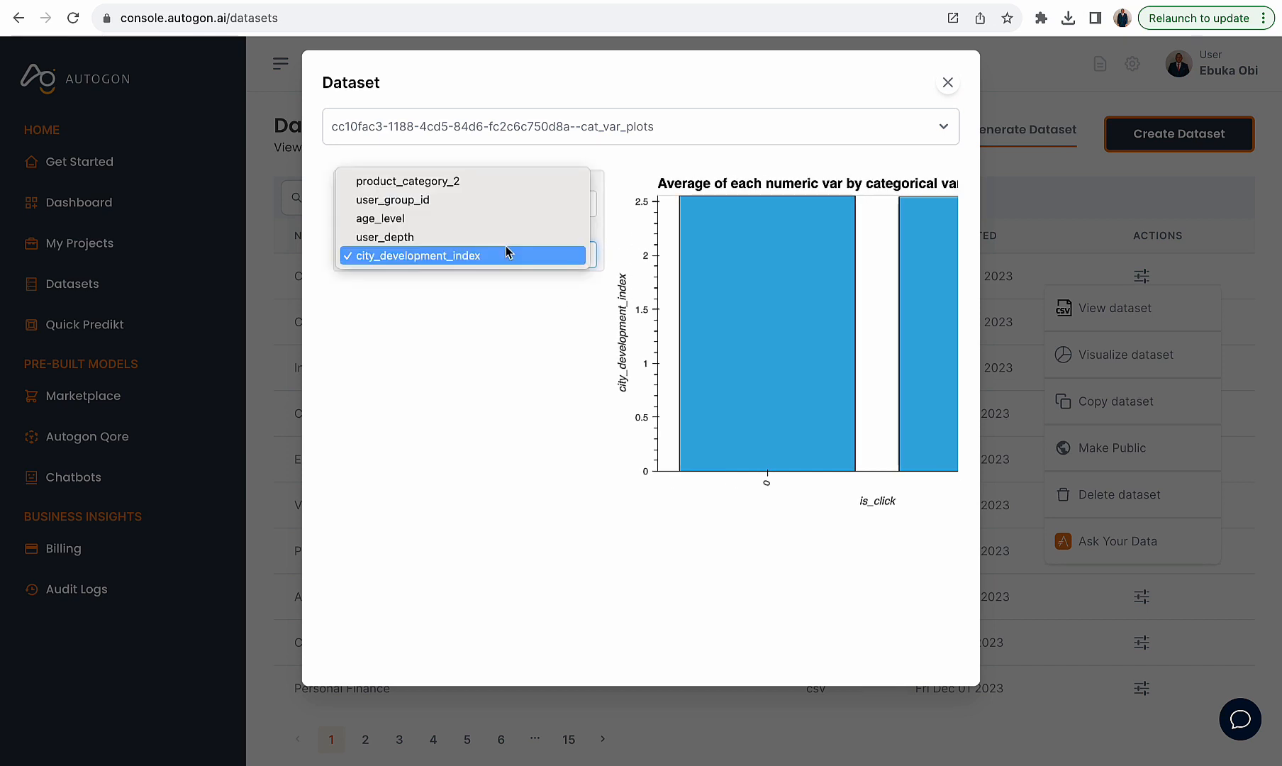
left_click(461, 199)
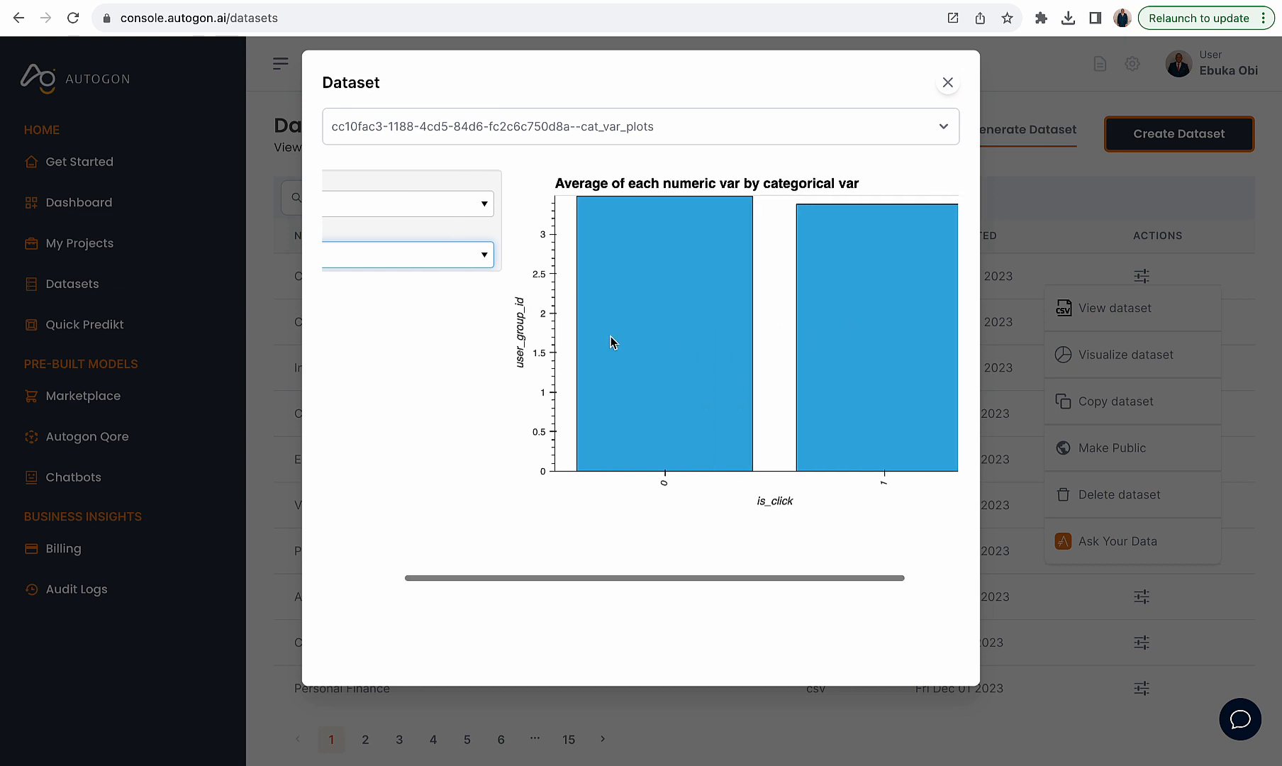
scroll(611, 343, "left", 3)
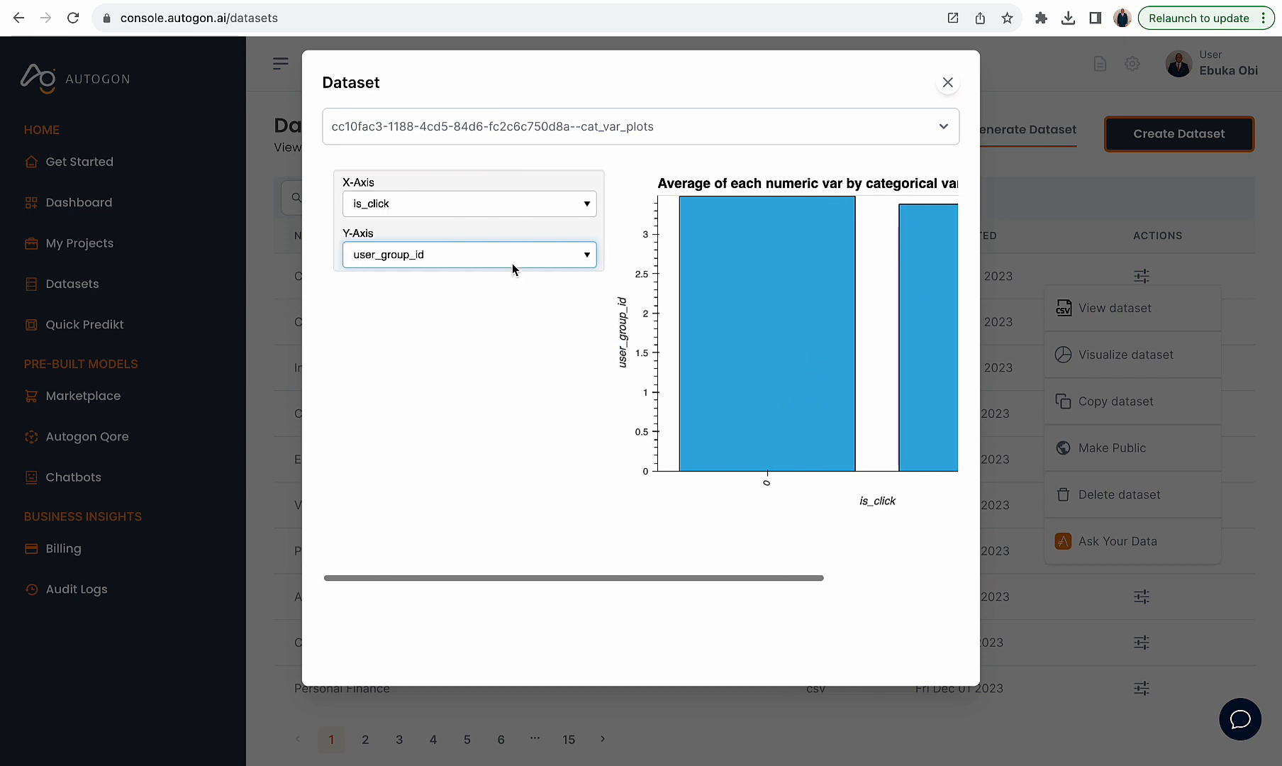
- Close the visualization and open the table view of the CTR In Advertisement Dataset
left_click(475, 255)
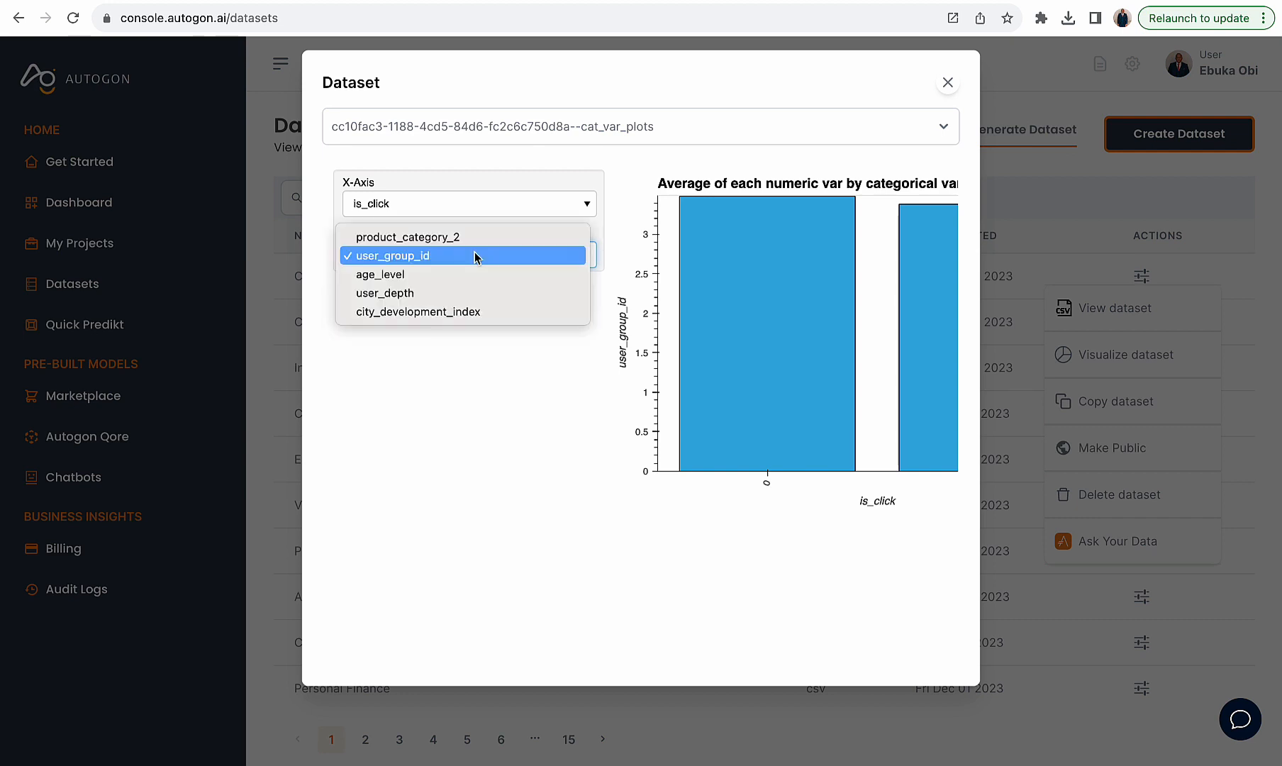
left_click(492, 383)
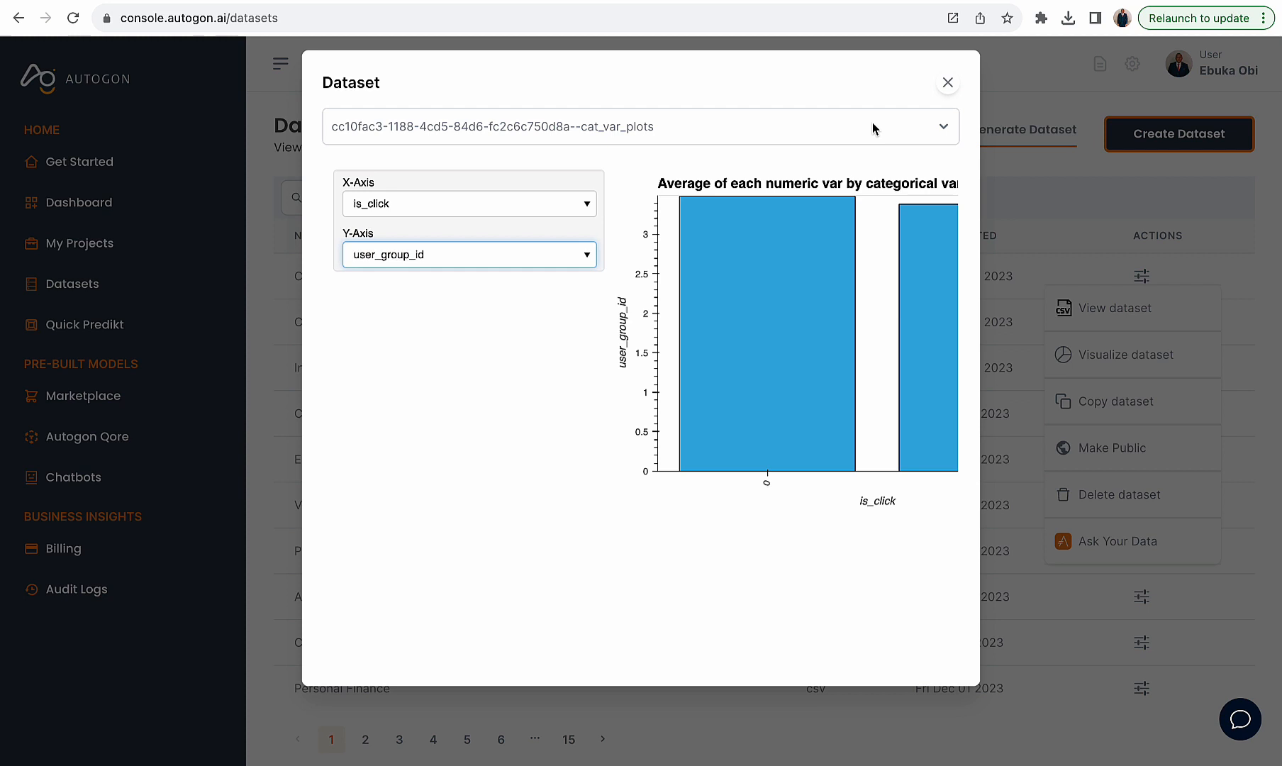
left_click(949, 83)
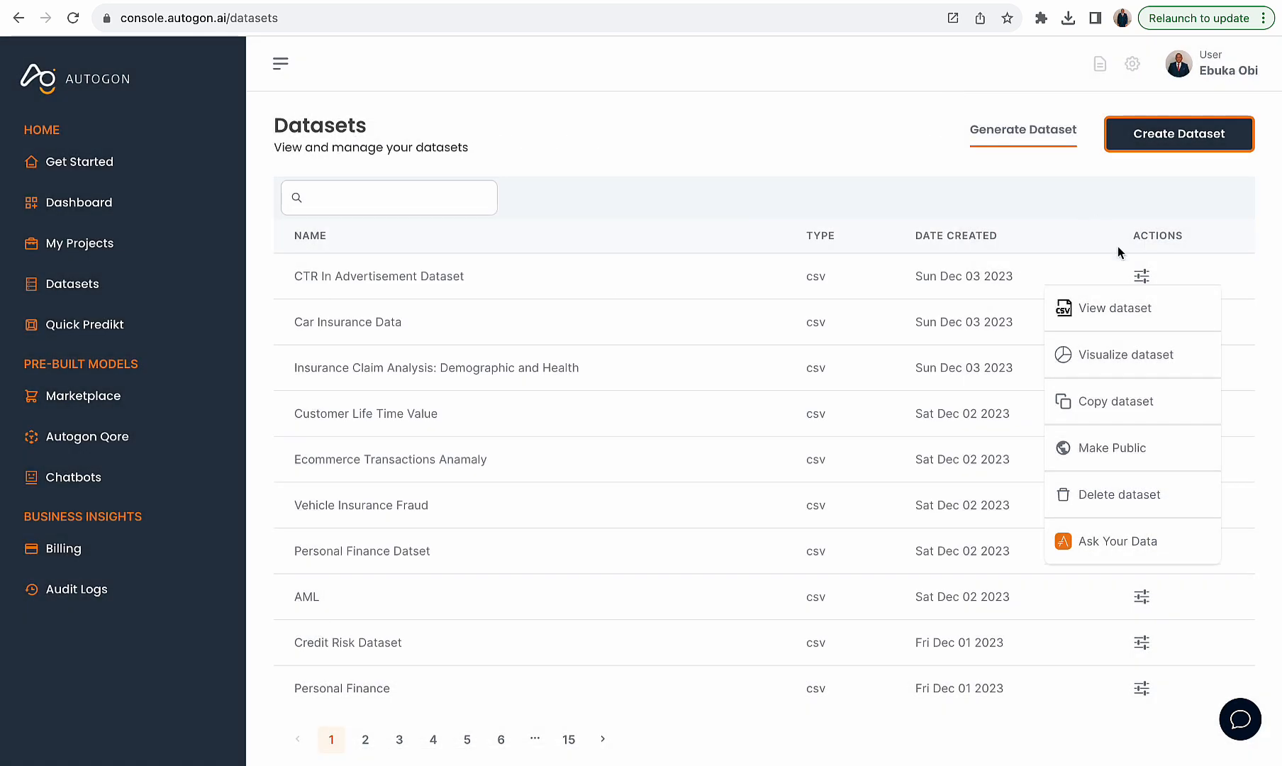
left_click(1142, 276)
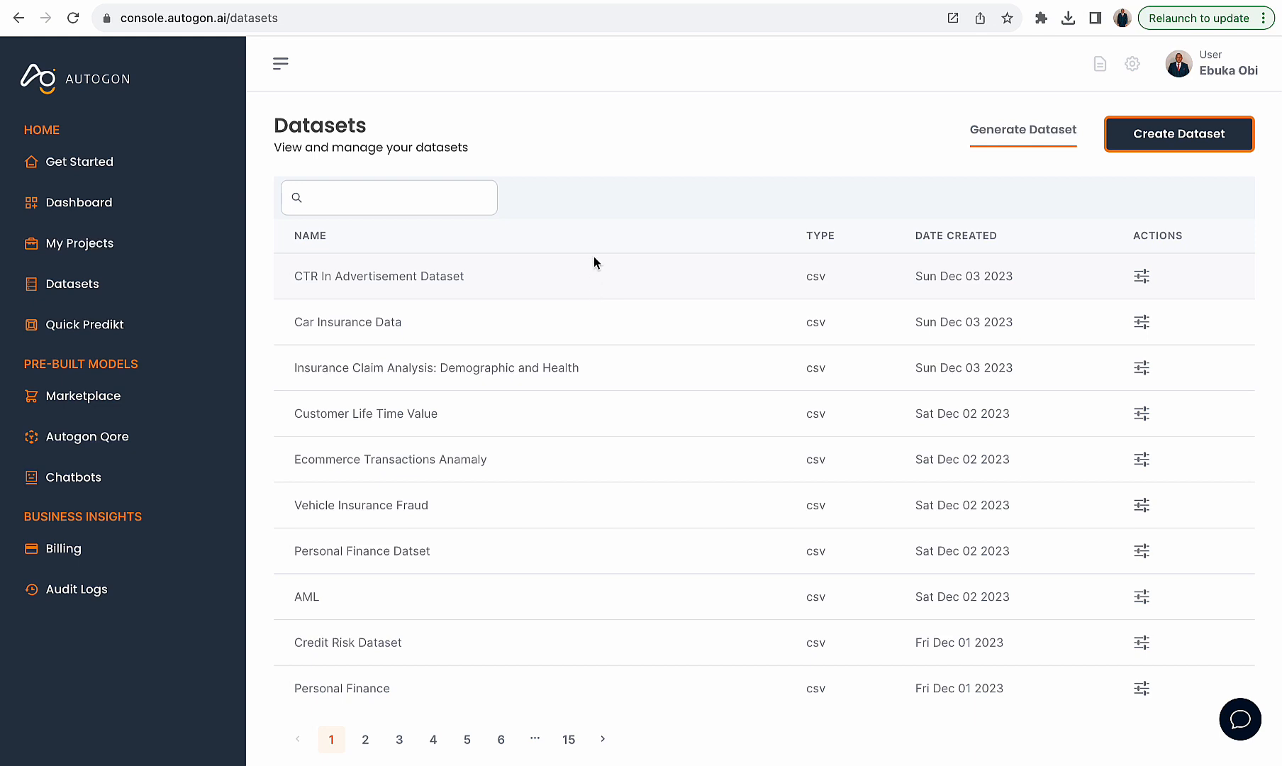
left_click(1142, 276)
left_click(1103, 306)
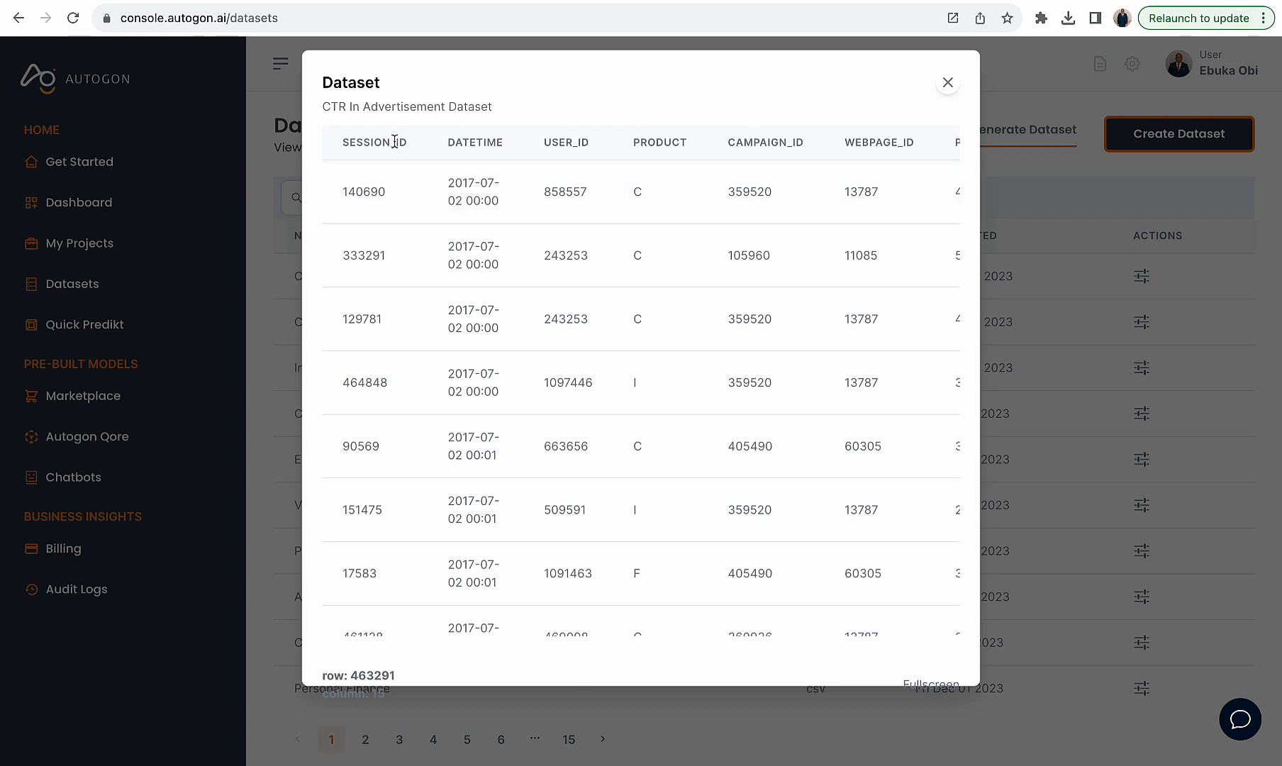
- Examine the dataset's row count, the feature column headers up to VAR_1, and the IS_CLICK target column
left_click_drag(398, 677, 351, 677)
left_click(389, 677)
left_click(390, 677)
scroll(597, 194, "right", 15)
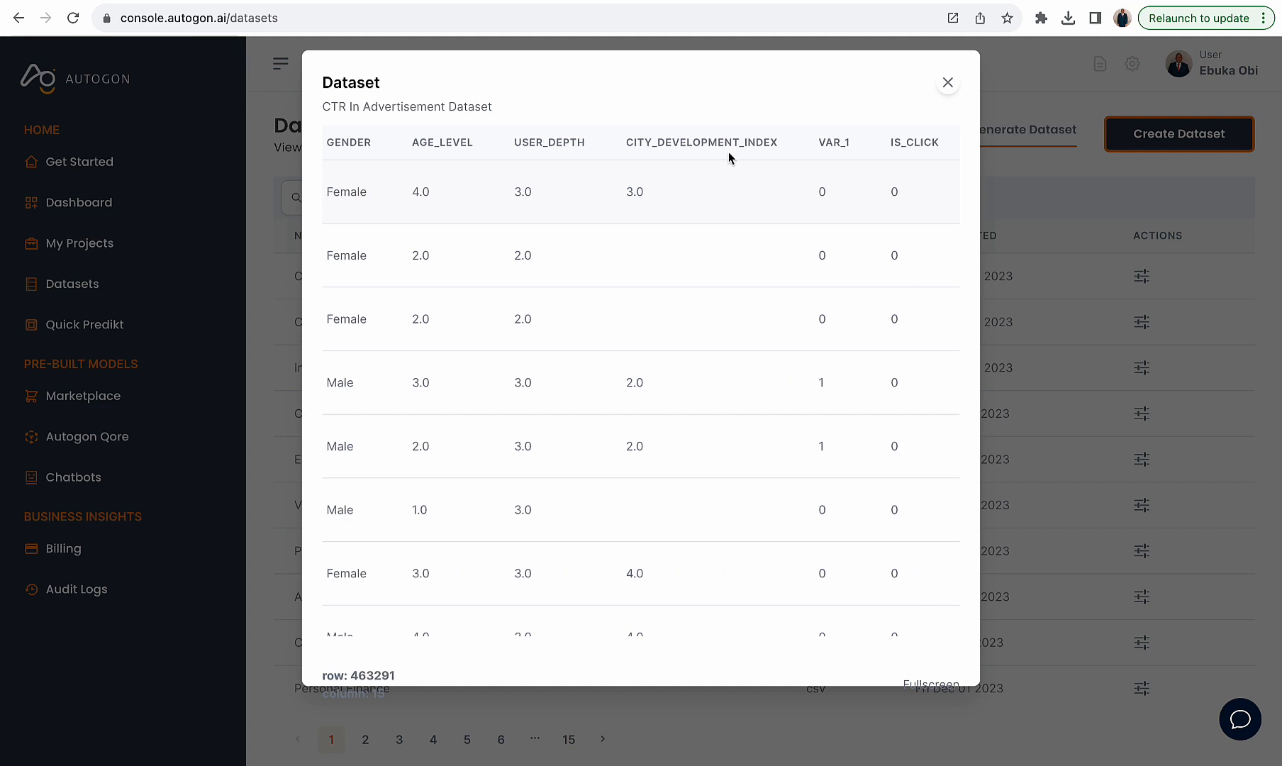
left_click_drag(888, 150, 945, 147)
left_click_drag(853, 146, 534, 146)
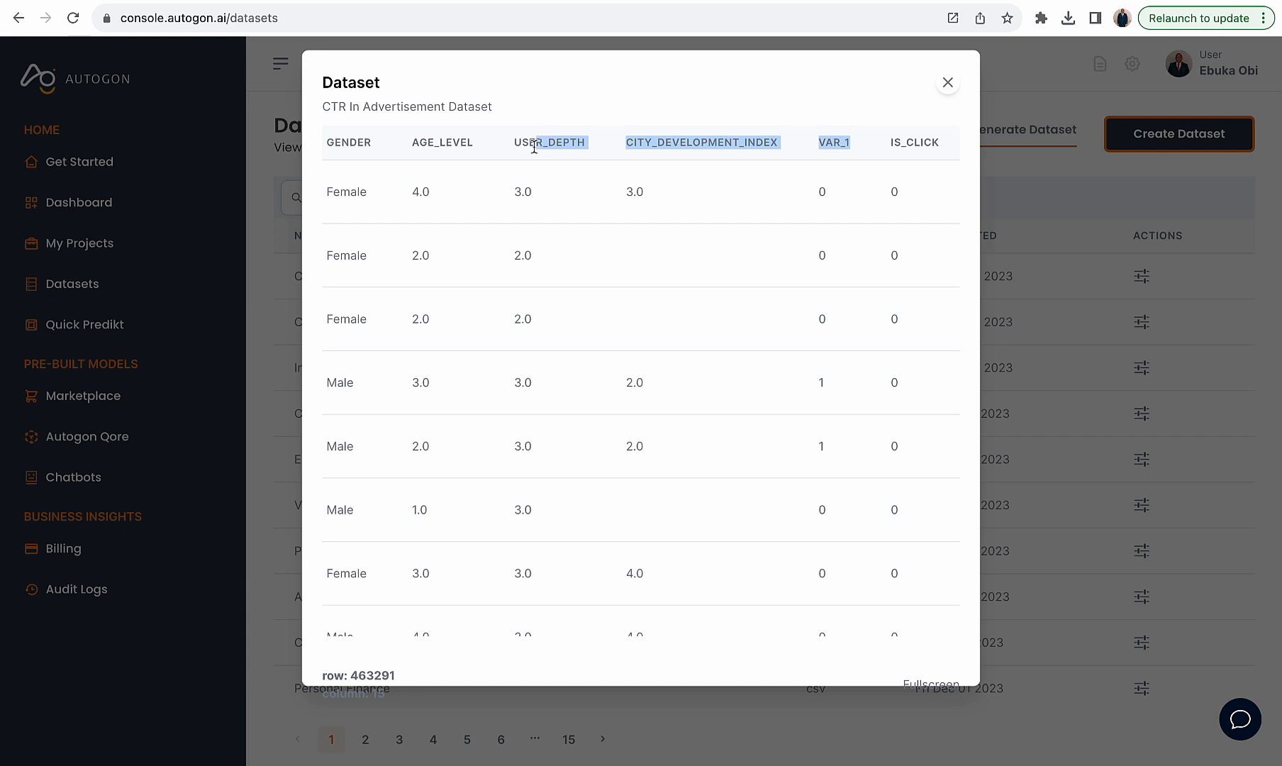
left_click(892, 142)
left_click_drag(892, 142, 950, 143)
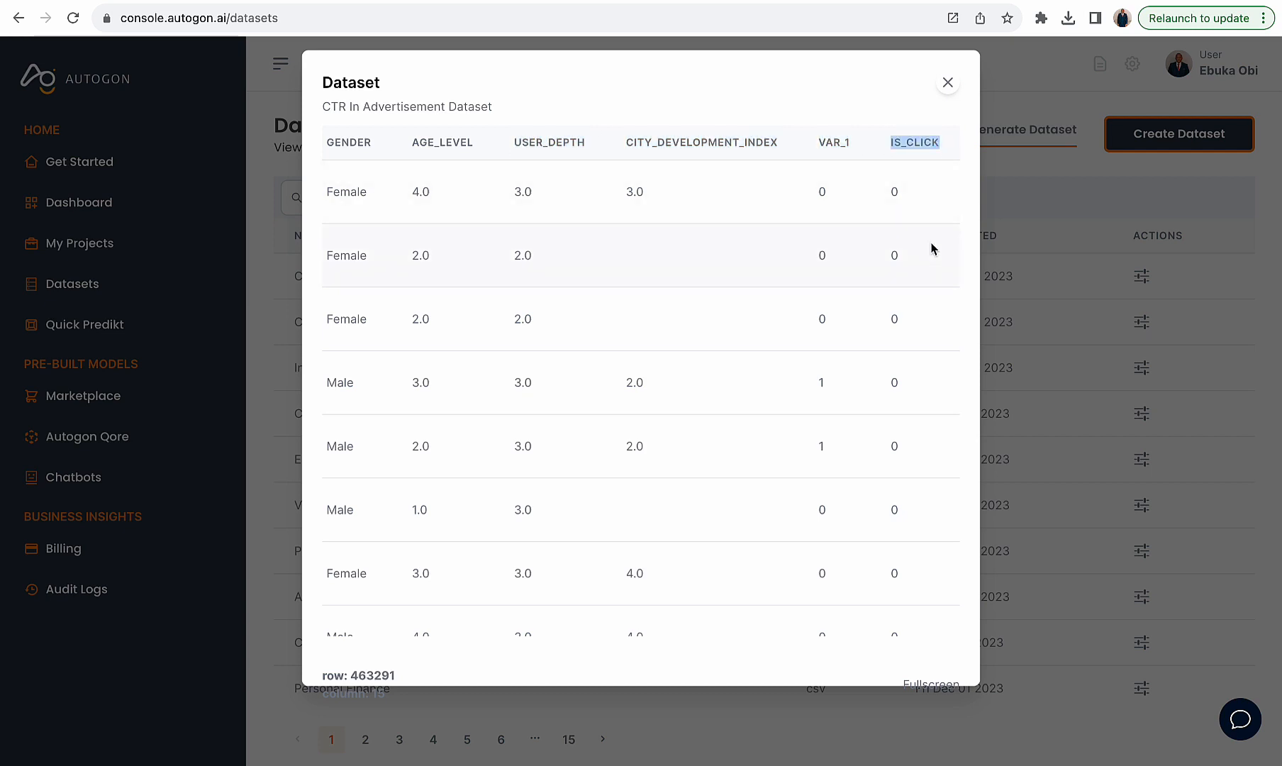
- Page through the dataset's records up to page 14, checking the VAR_1 and IS_CLICK values
scroll(918, 305, "down", 1)
scroll(918, 305, "down", 5)
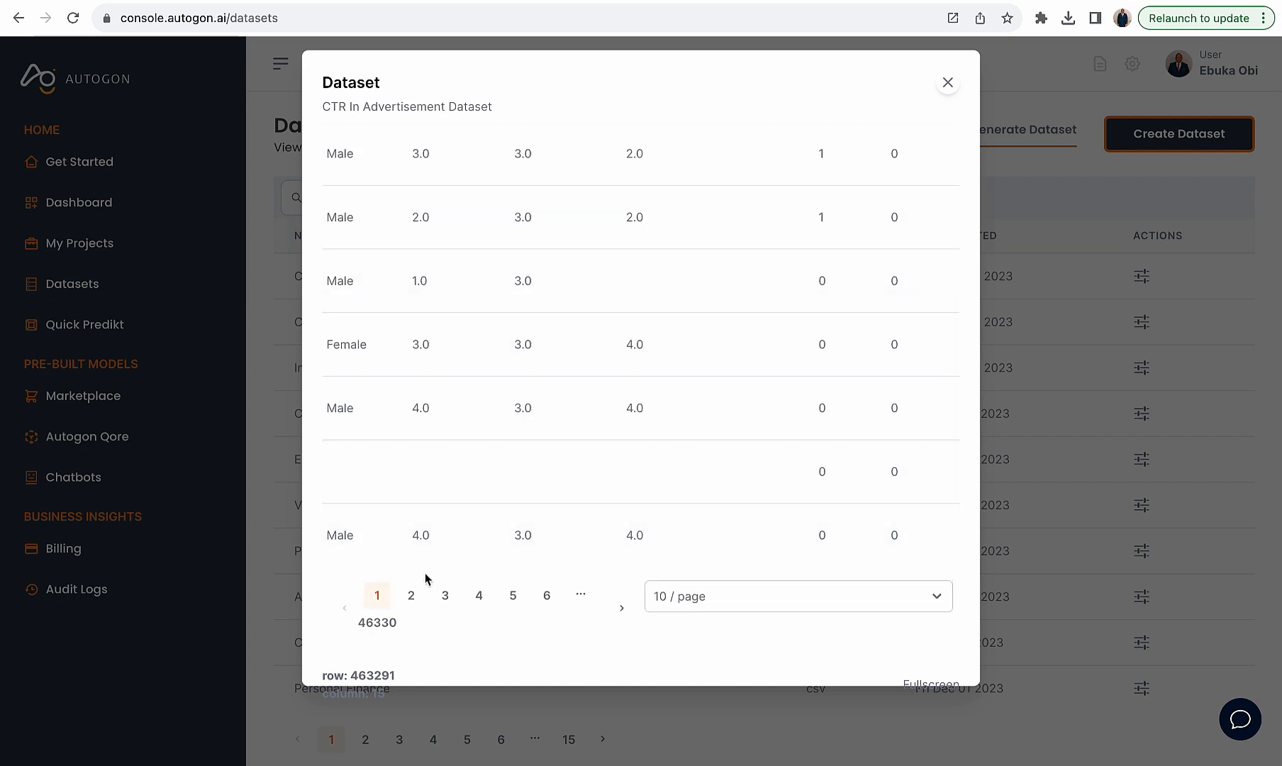
left_click(411, 595)
left_click(445, 597)
left_click(479, 597)
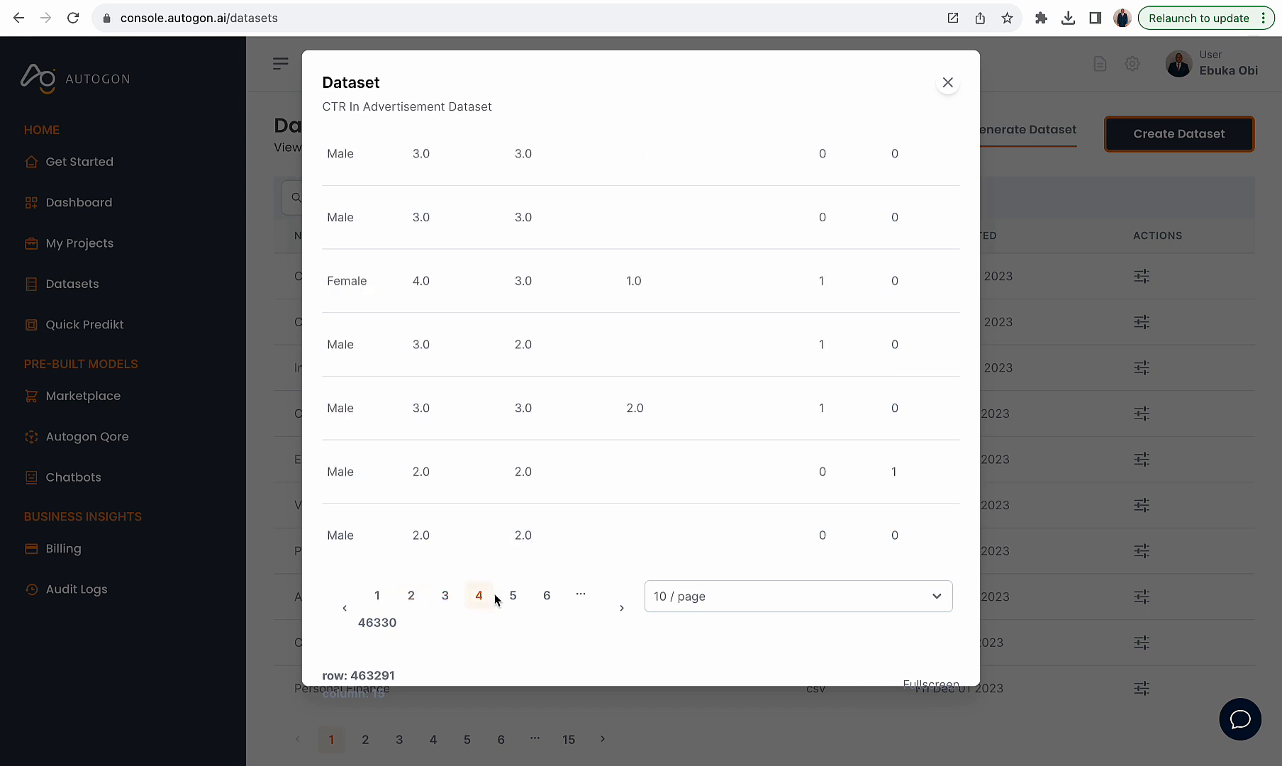
left_click(508, 598)
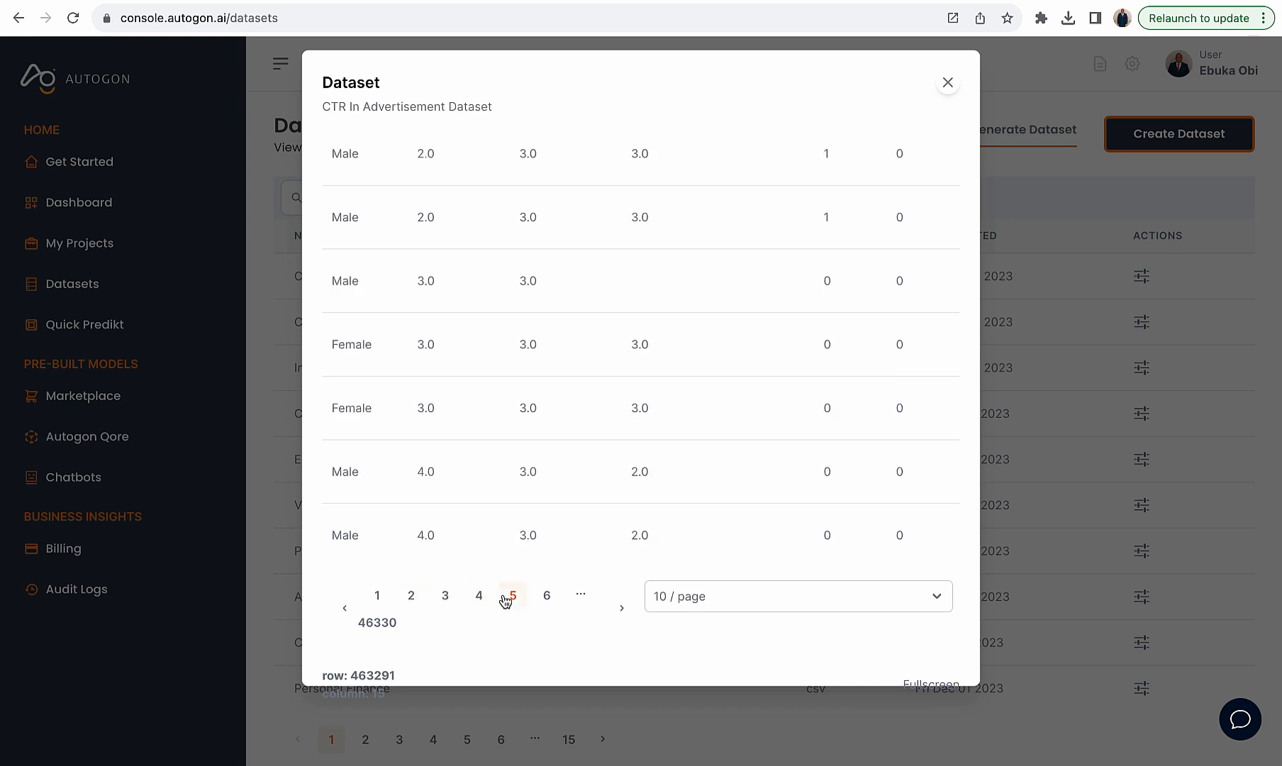
left_click(545, 597)
left_click(375, 623)
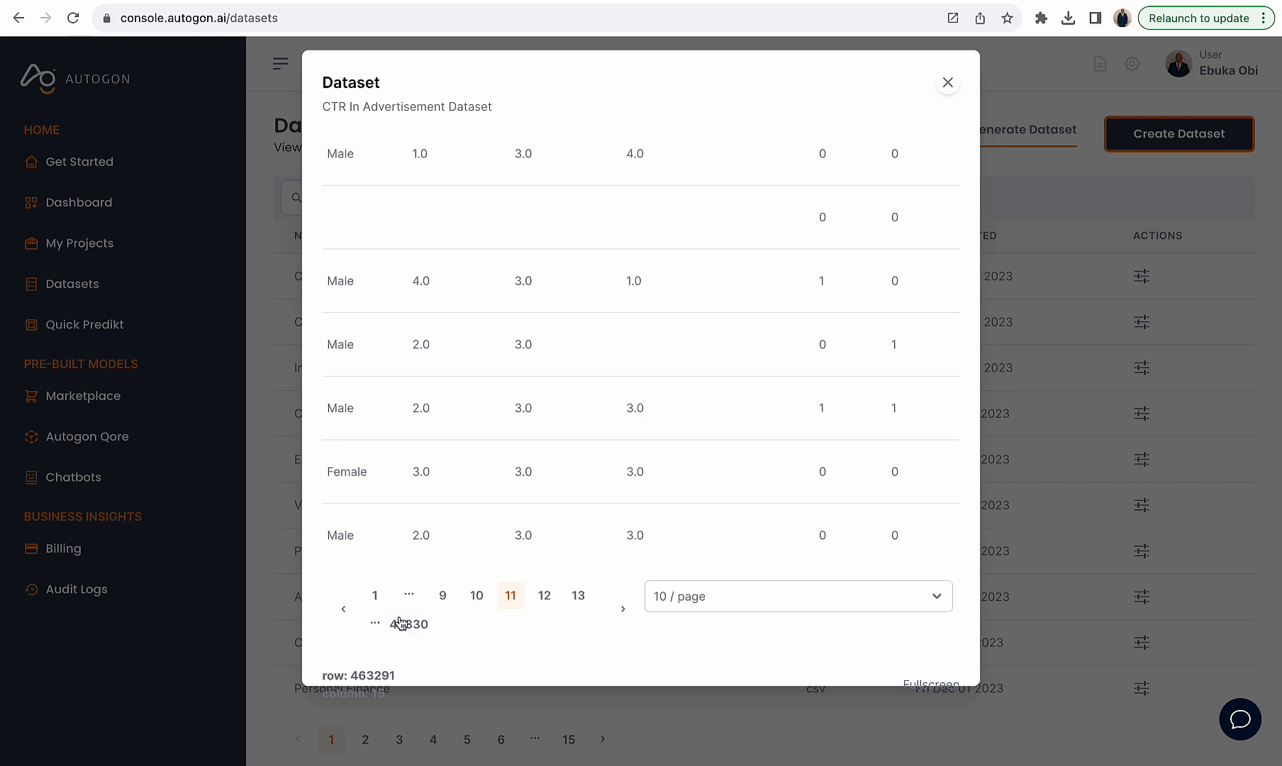
left_click(542, 597)
left_click(578, 595)
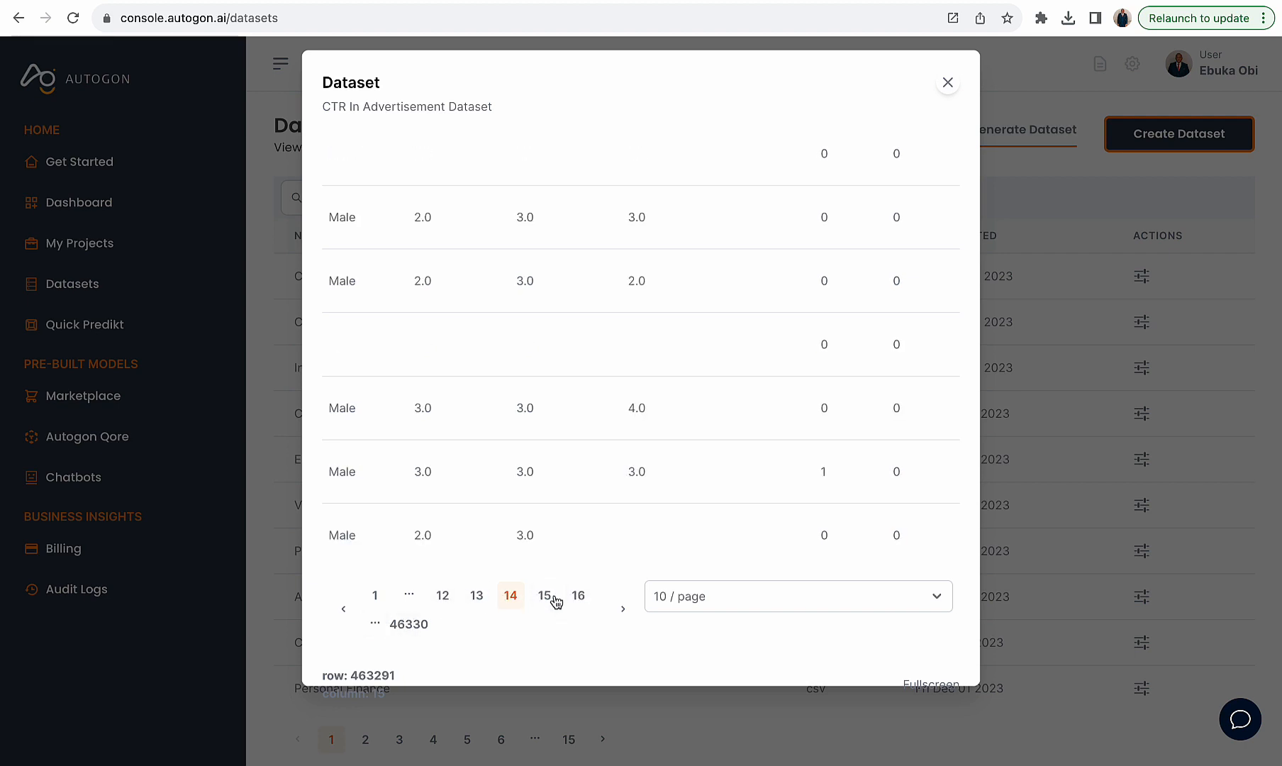
- Review the dataset's columns from SESSION_ID across to IS_CLICK and close the dataset view
scroll(618, 481, "up", 5)
scroll(618, 479, "left", 10)
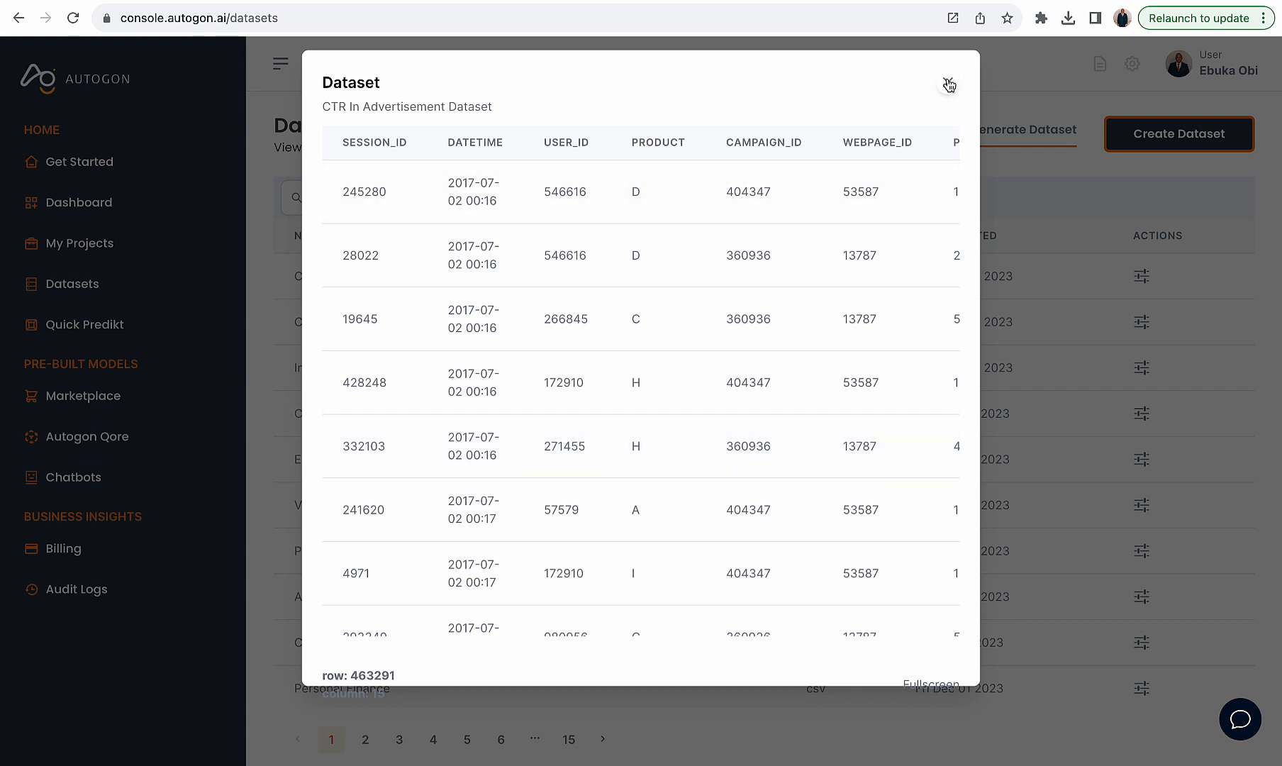
scroll(896, 262, "right", 8)
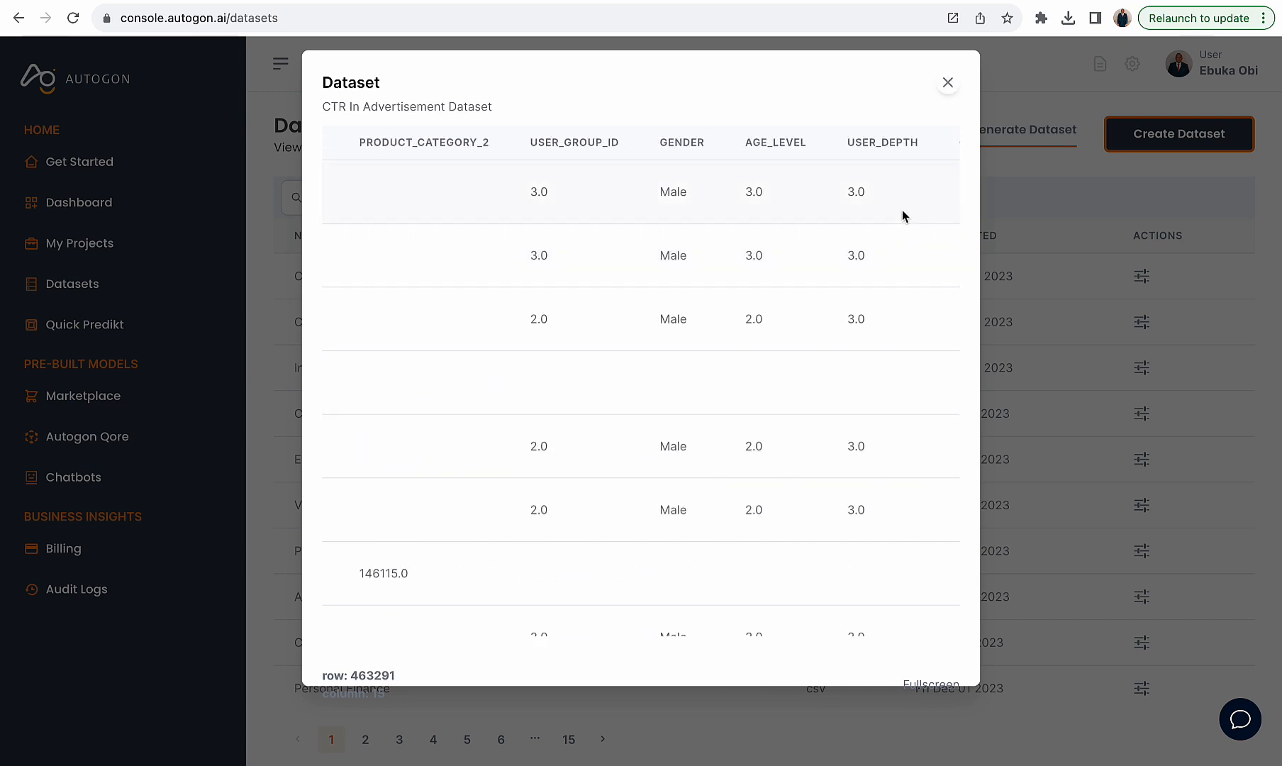
scroll(912, 215, "right", 4)
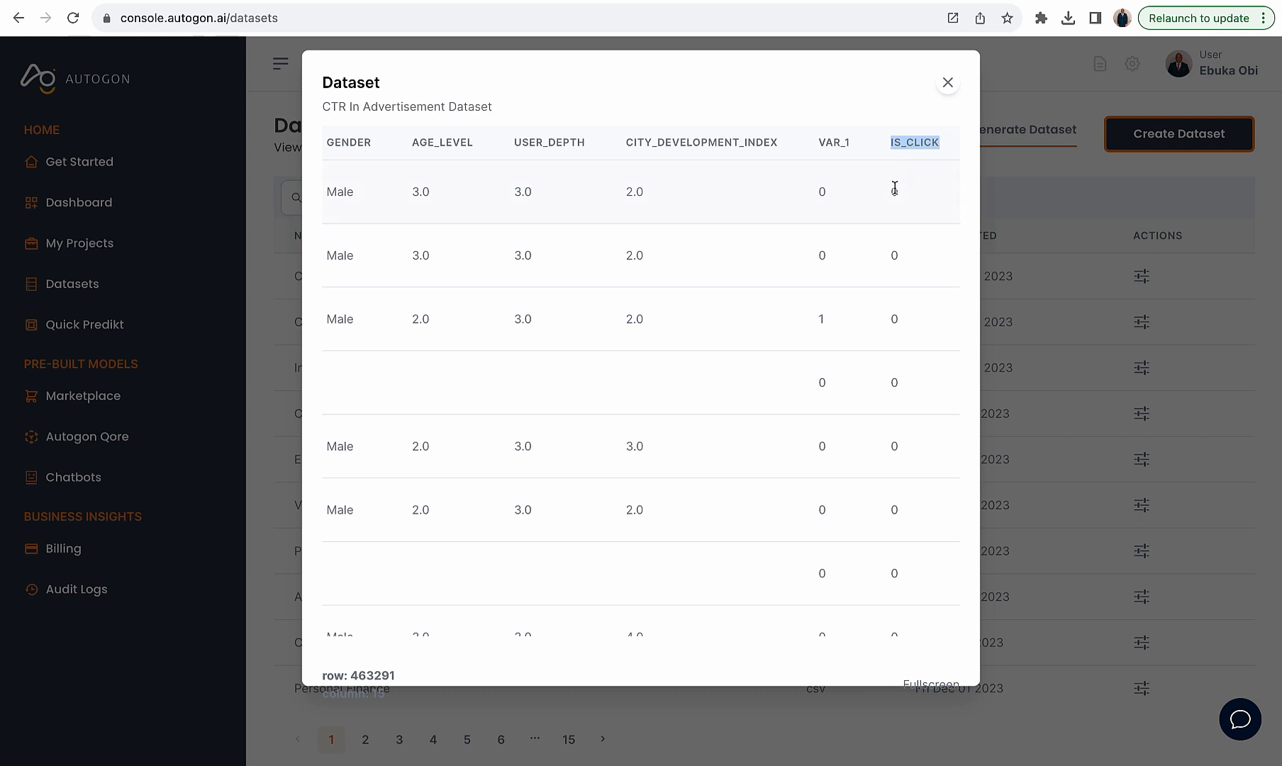
left_click(948, 85)
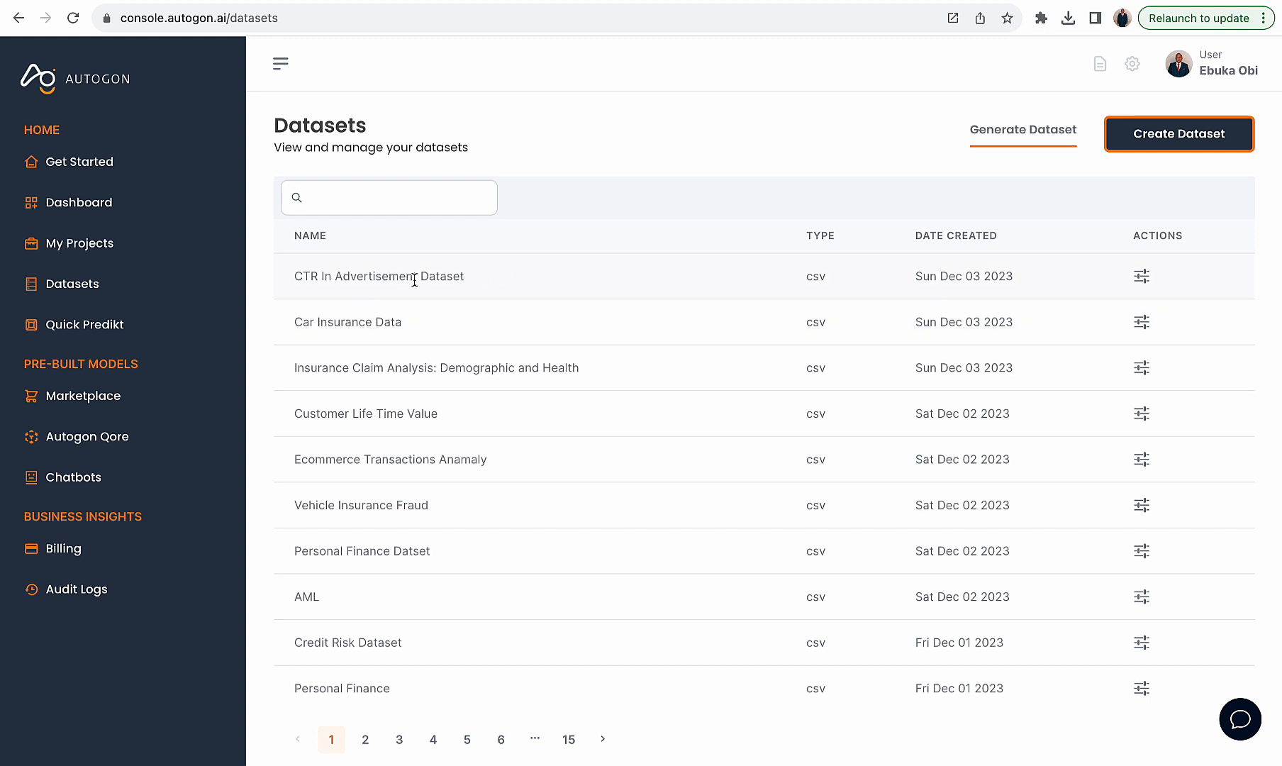
- Copy "CTR In Advertisement" from the dataset's name and start creating a new project in My Projects
left_click_drag(420, 276, 296, 282)
key("ctrl+c")
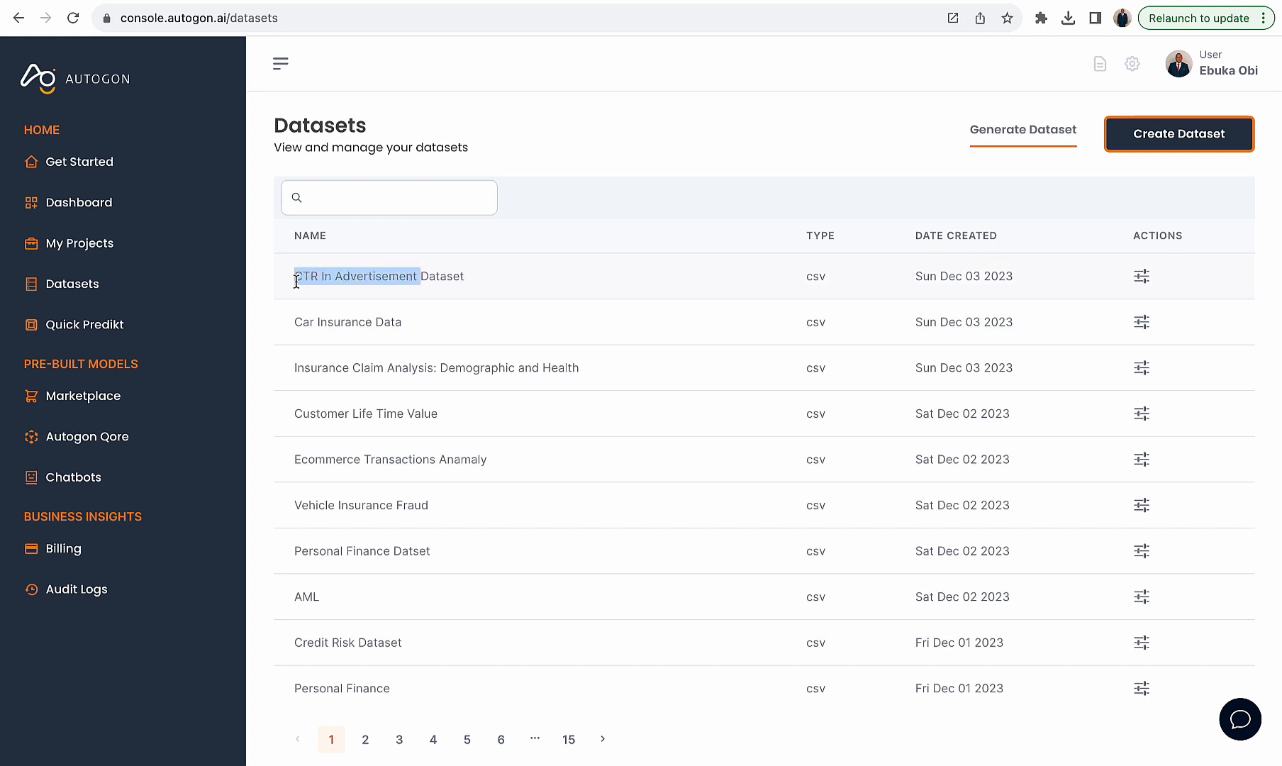
left_click(519, 160)
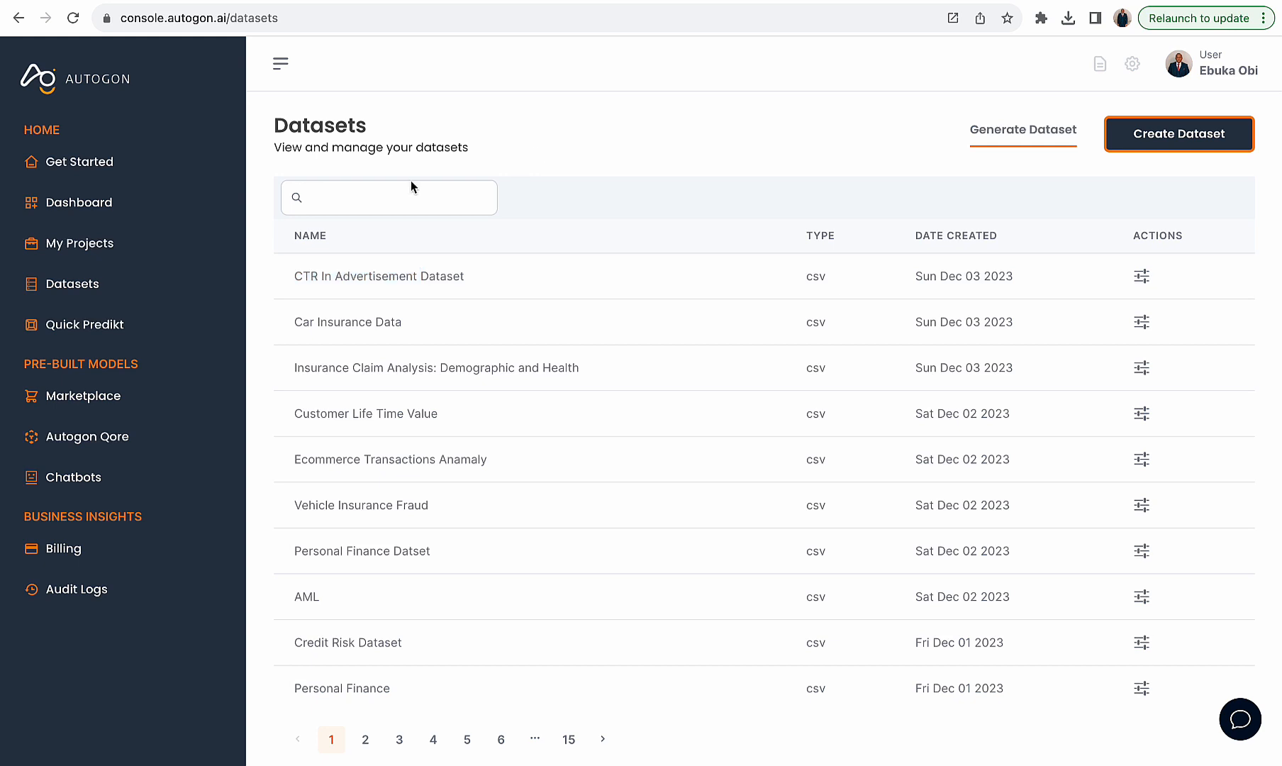
left_click(114, 245)
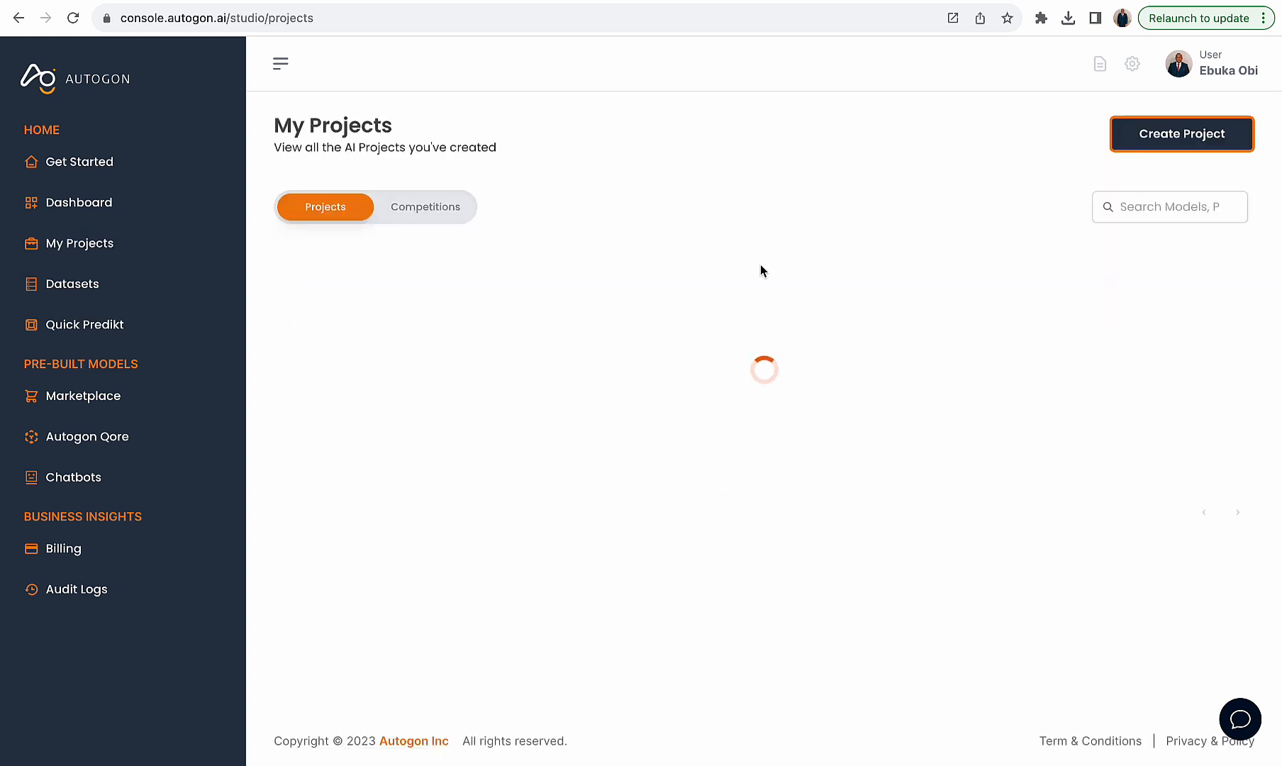
left_click(1148, 140)
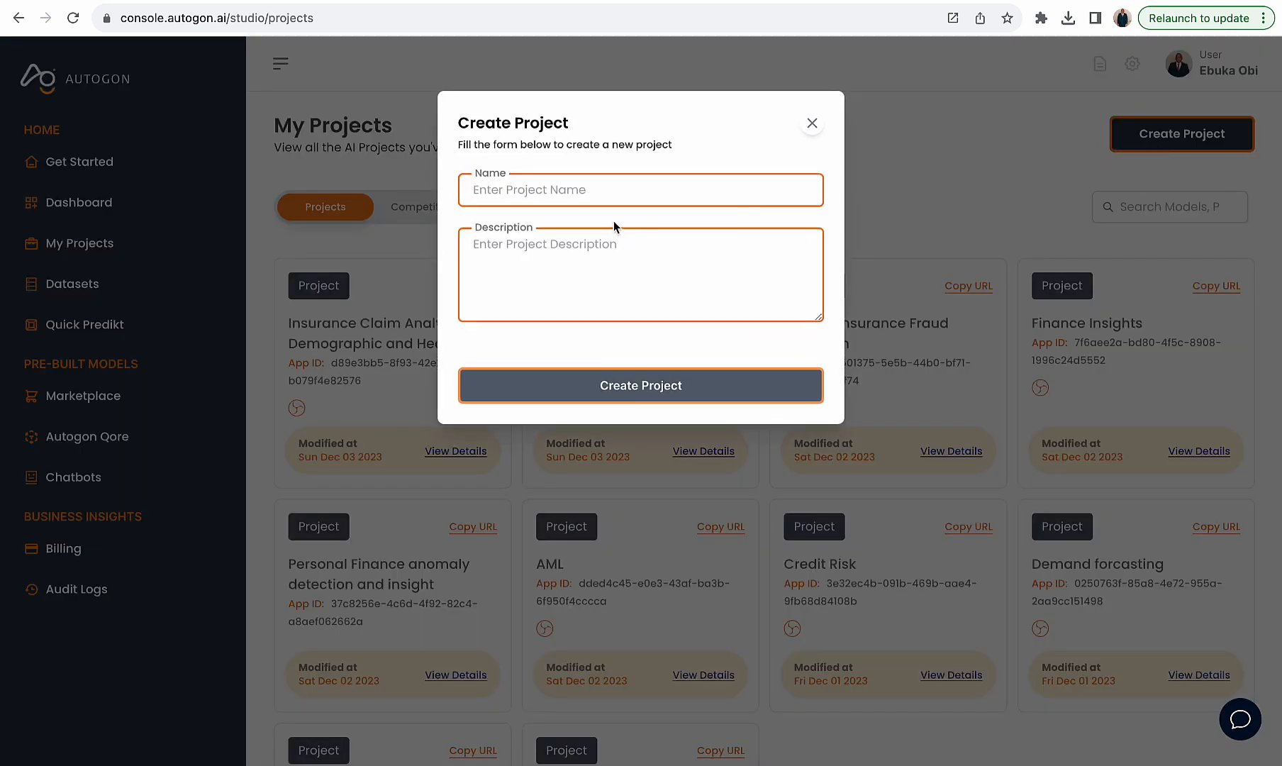
- Name the new project "CTR In Advertisement Prediction", reusing the copied dataset name
left_click(608, 190)
key("ctrl+v")
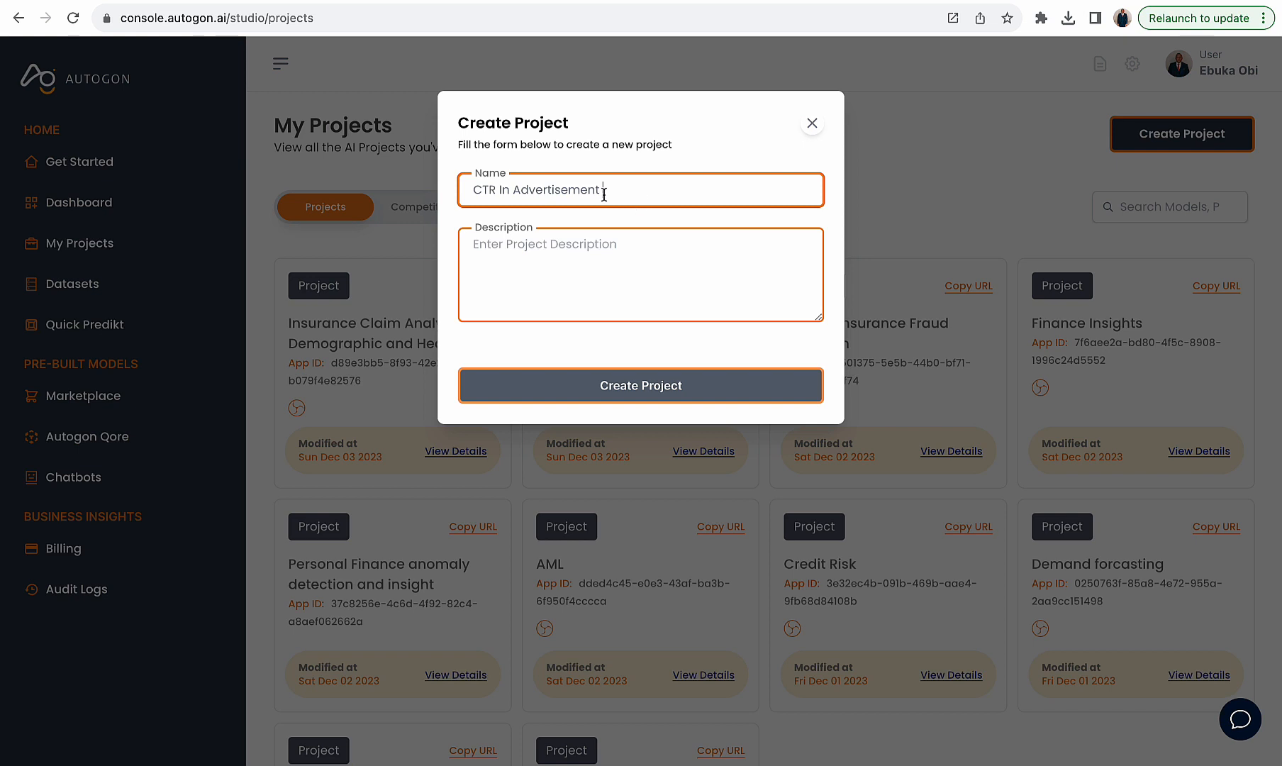
left_click_drag(608, 192, 465, 193)
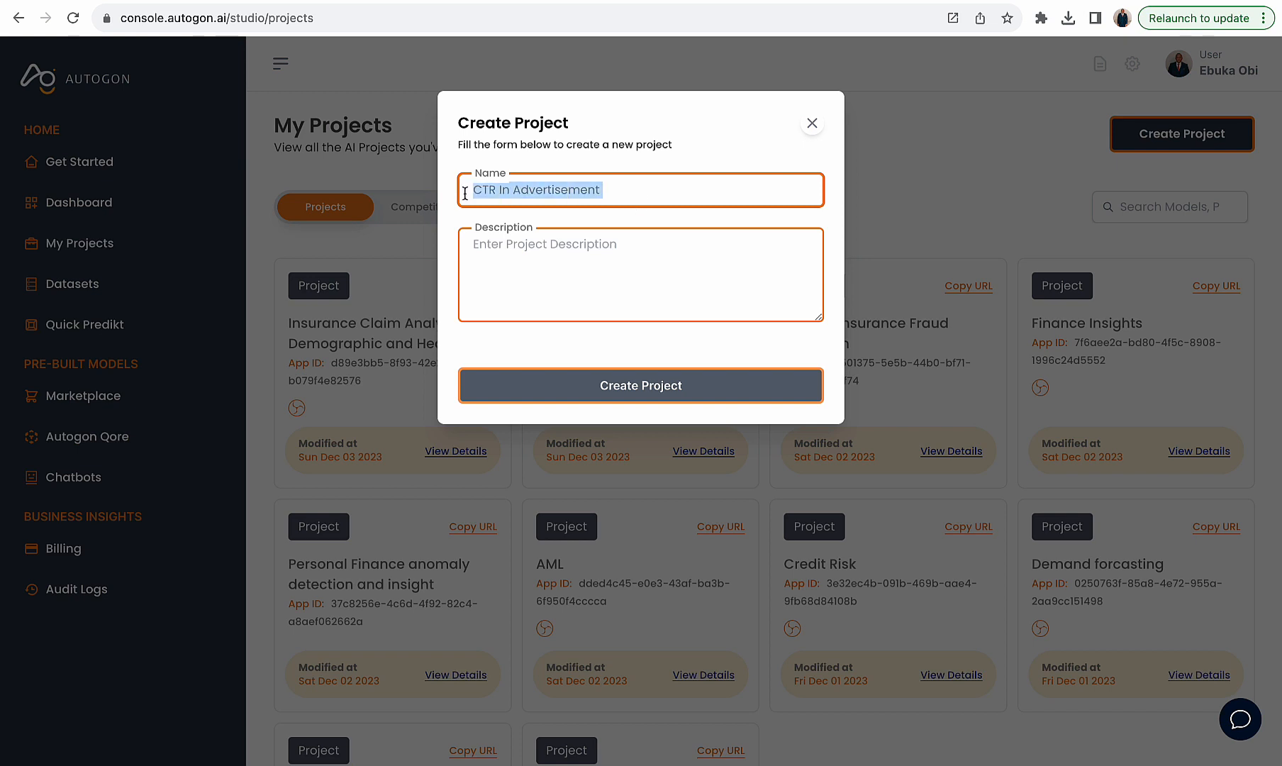
left_click(618, 197)
type("Pr")
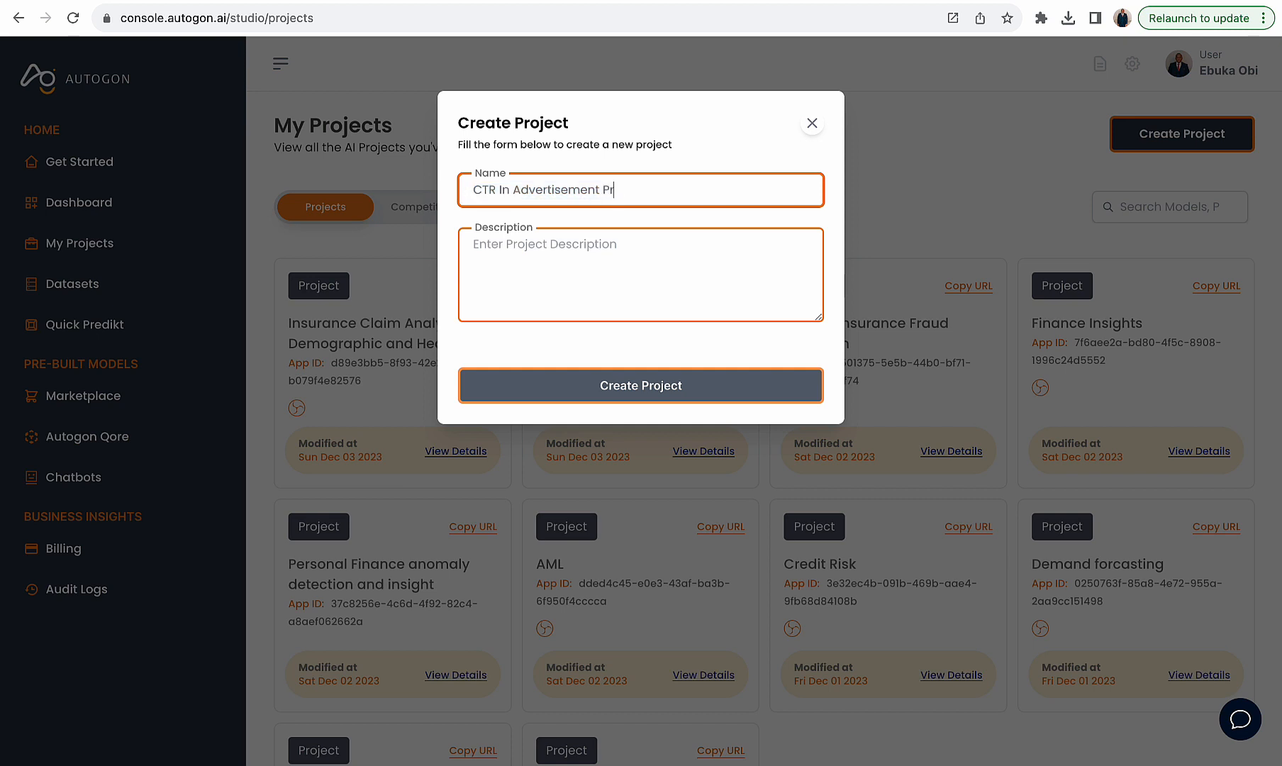
type("ediction")
- Reuse the project name "CTR In Advertisement Prediction" as its description and create the project
left_click_drag(677, 198, 435, 200)
key("ctrl+c")
left_click(573, 273)
key("ctrl+v")
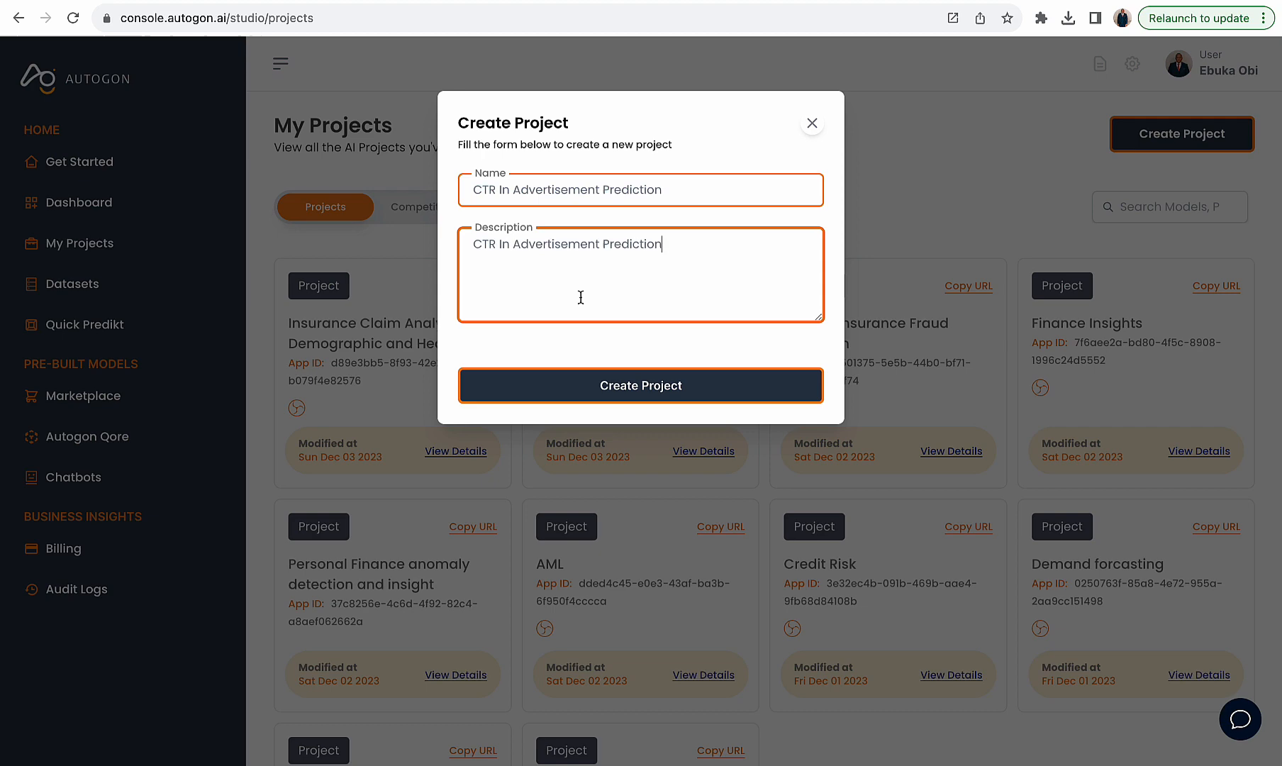
left_click(616, 386)
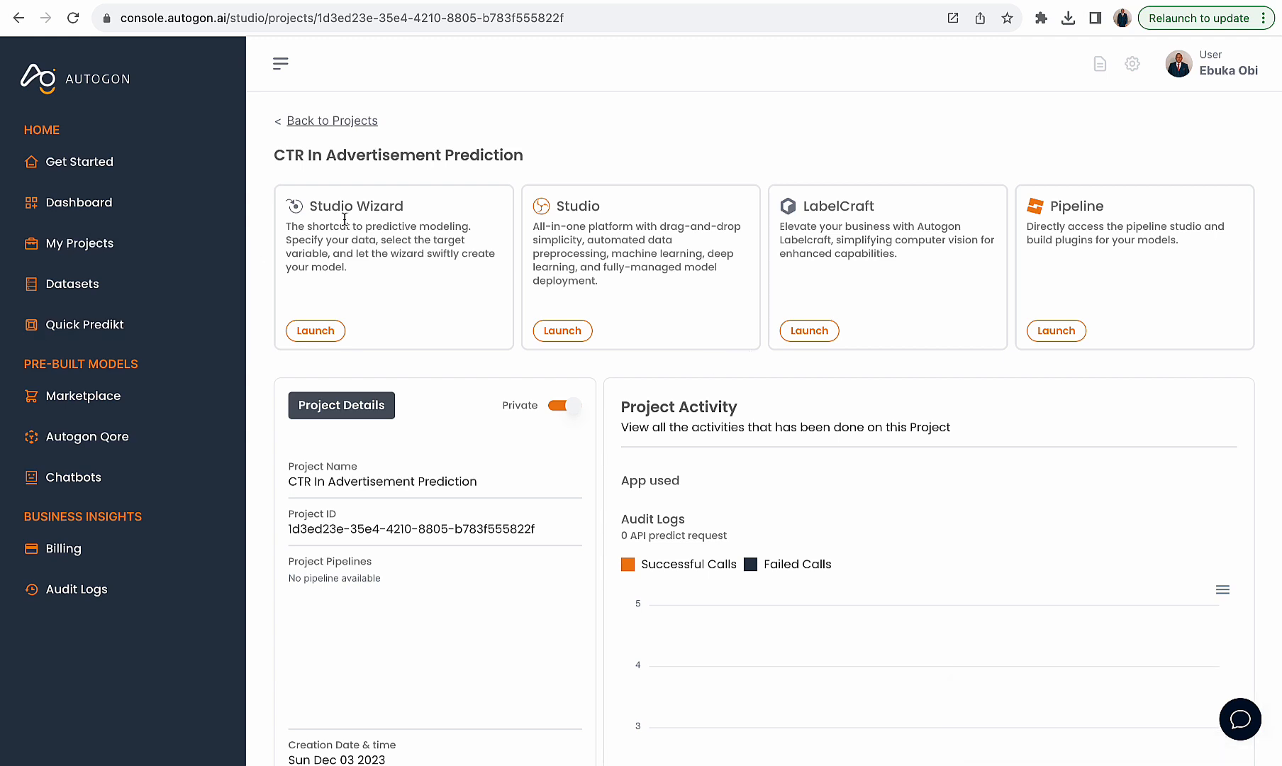
- Compare the Studio Wizard and Studio descriptions on the project's page
left_click_drag(408, 212, 312, 211)
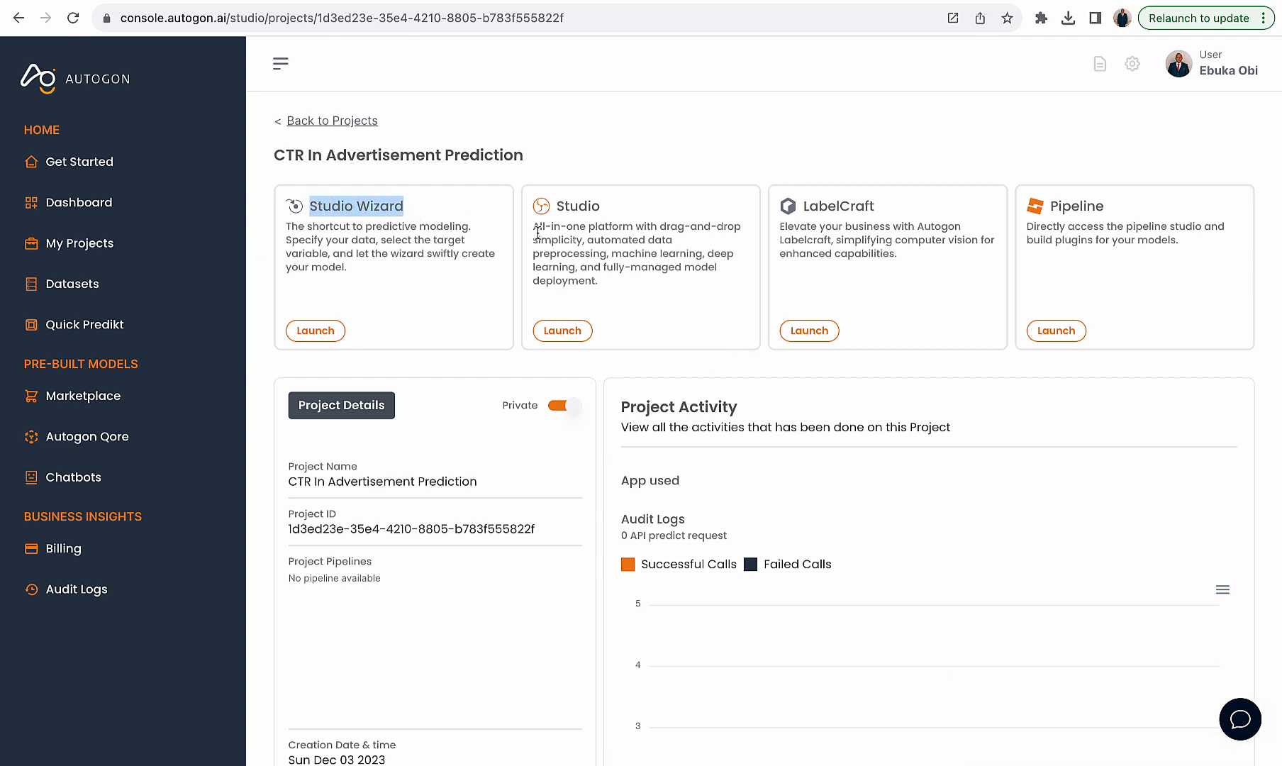
left_click_drag(565, 206, 608, 211)
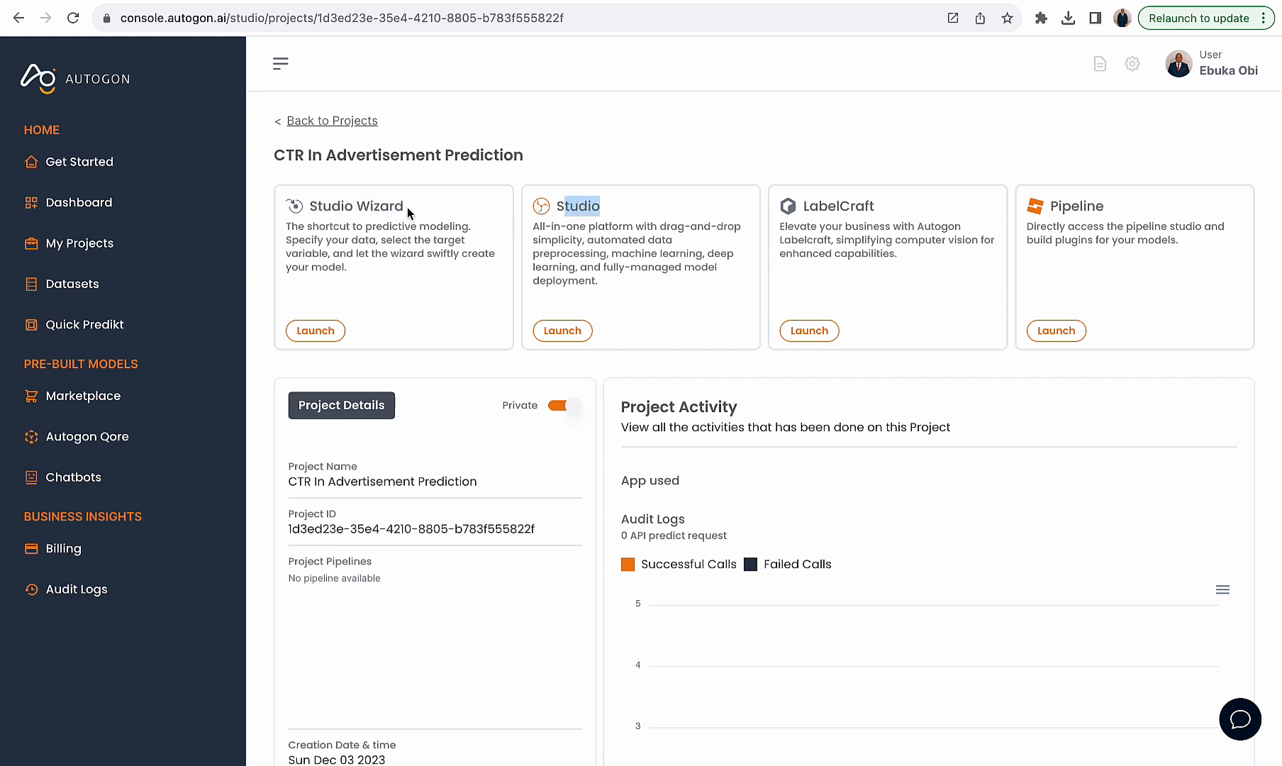
left_click_drag(410, 212, 291, 213)
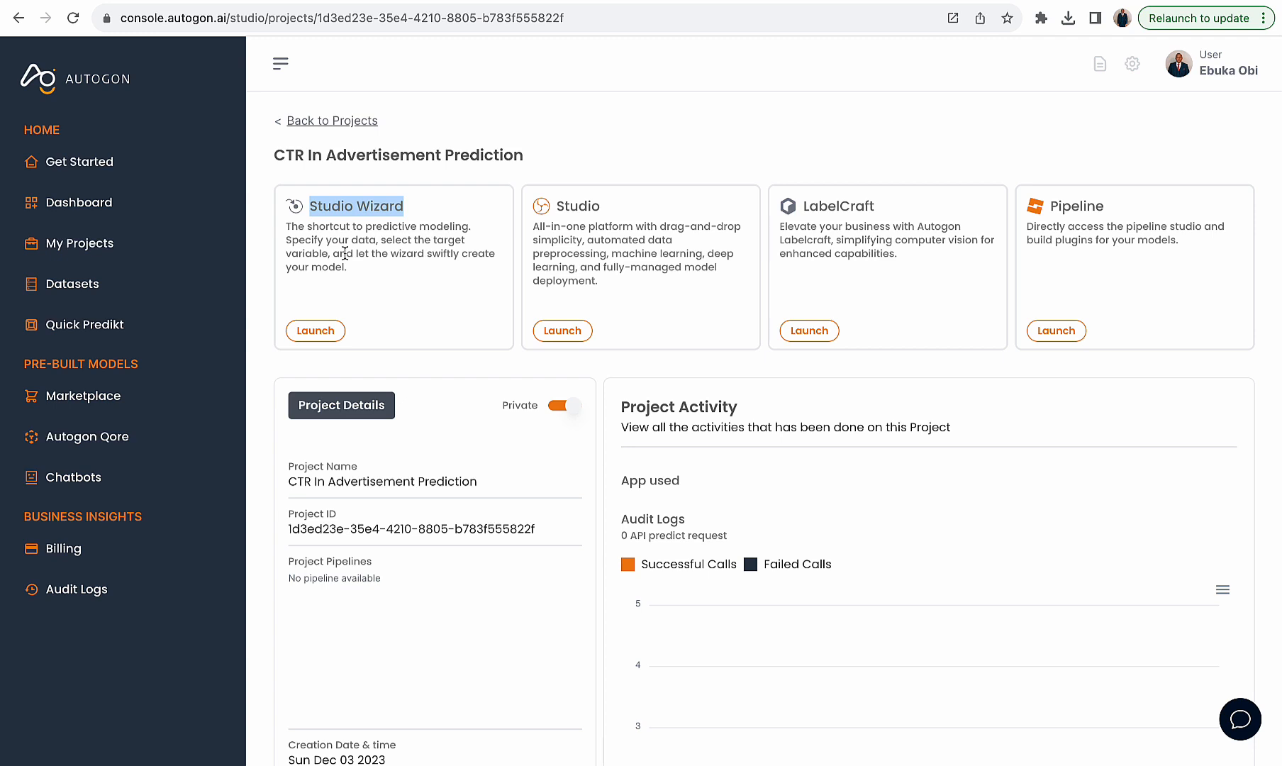
left_click(408, 280)
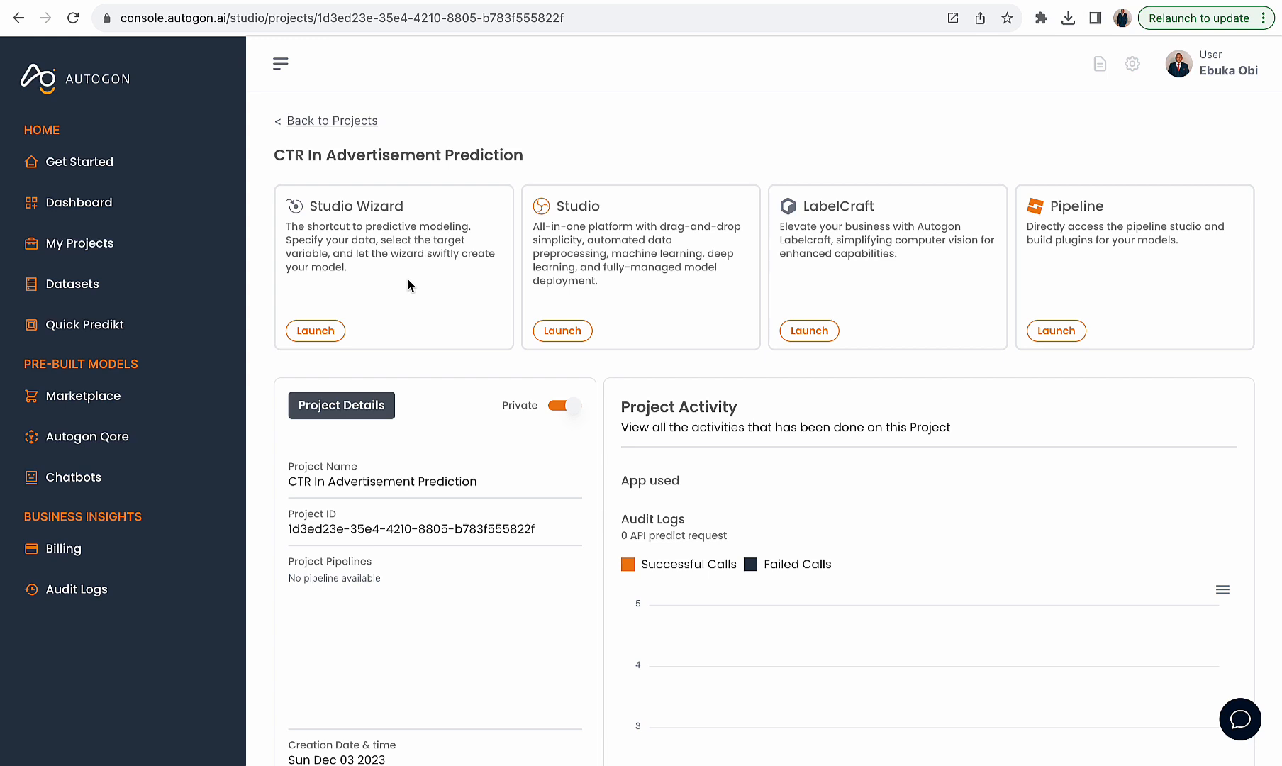
left_click_drag(548, 207, 605, 296)
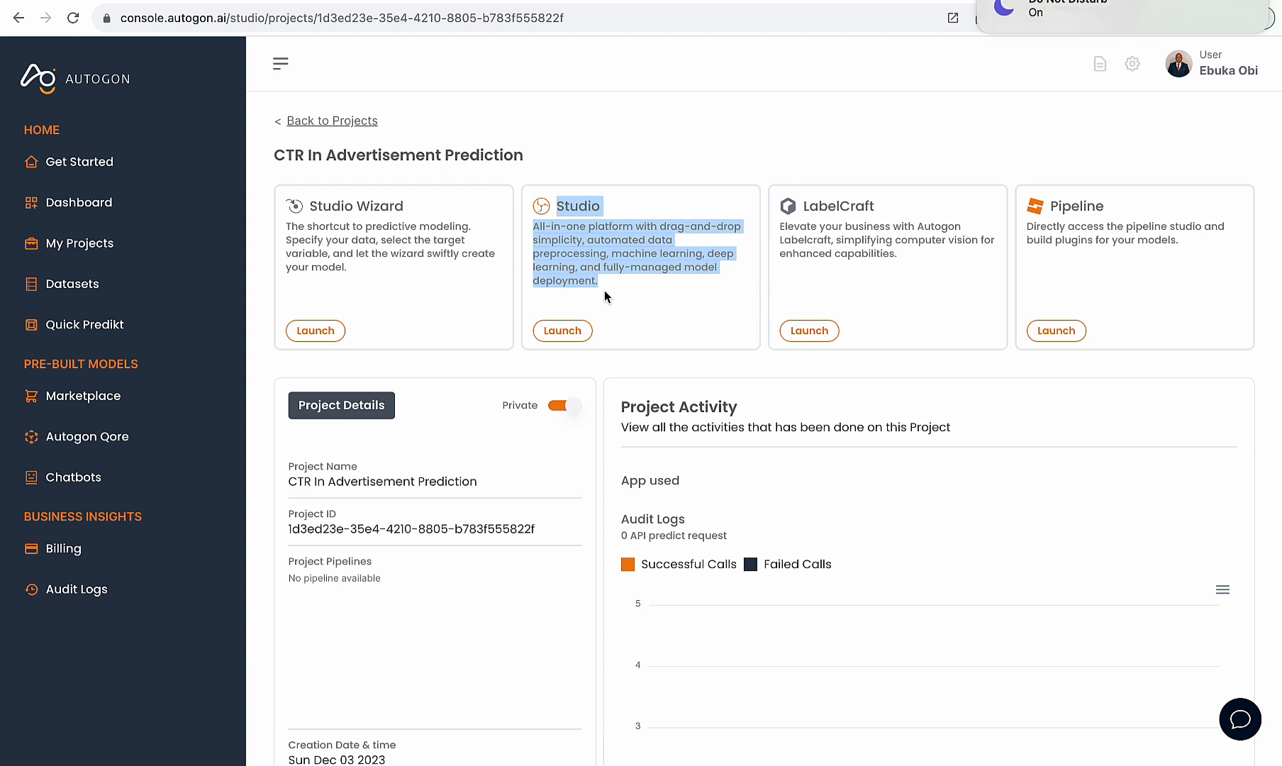
left_click(658, 157)
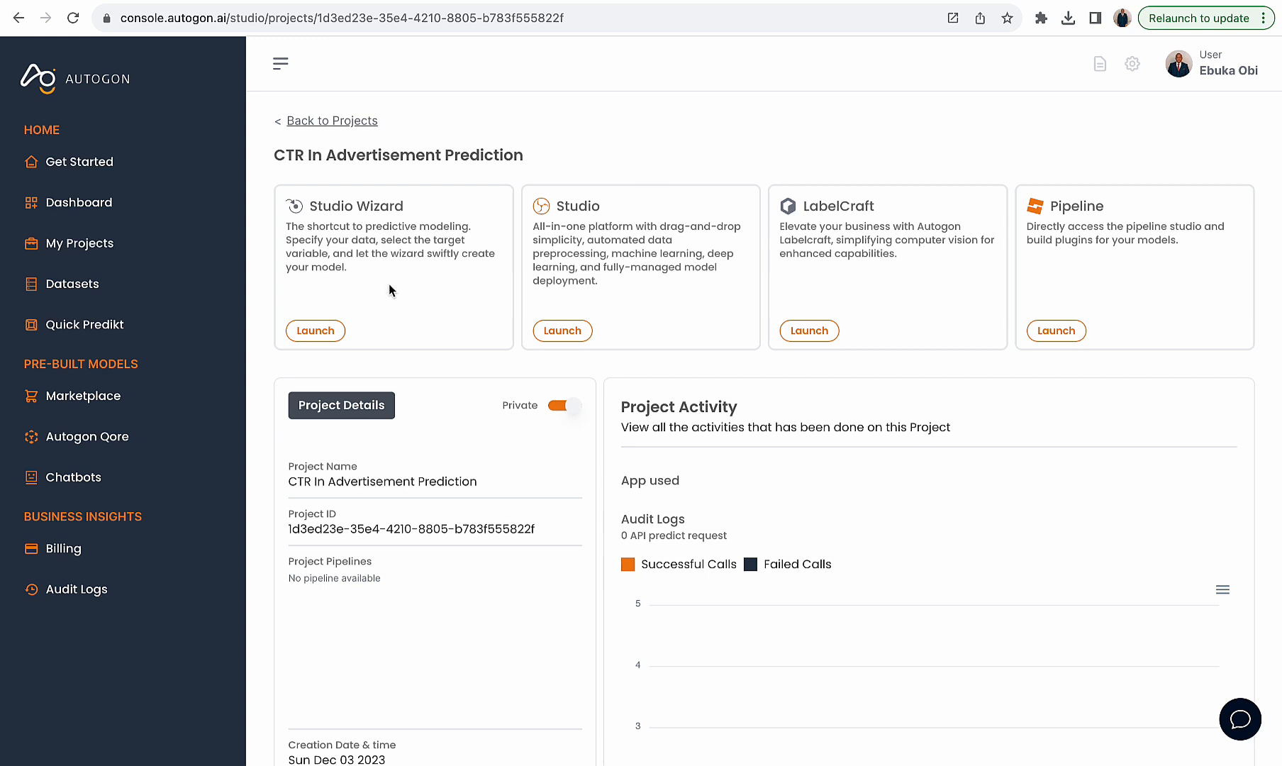
- Launch the Studio Wizard for the project and select the existing CTR In Advertisement Dataset
left_click(329, 335)
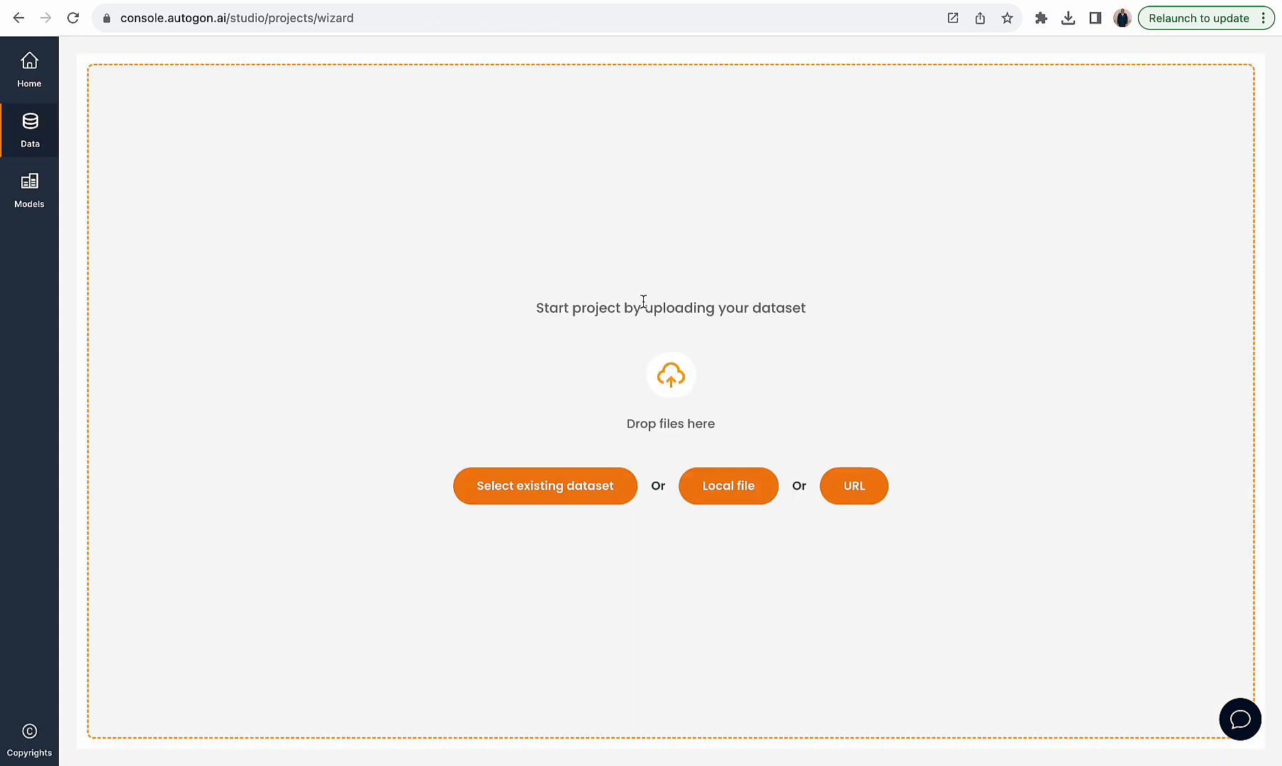
left_click(552, 487)
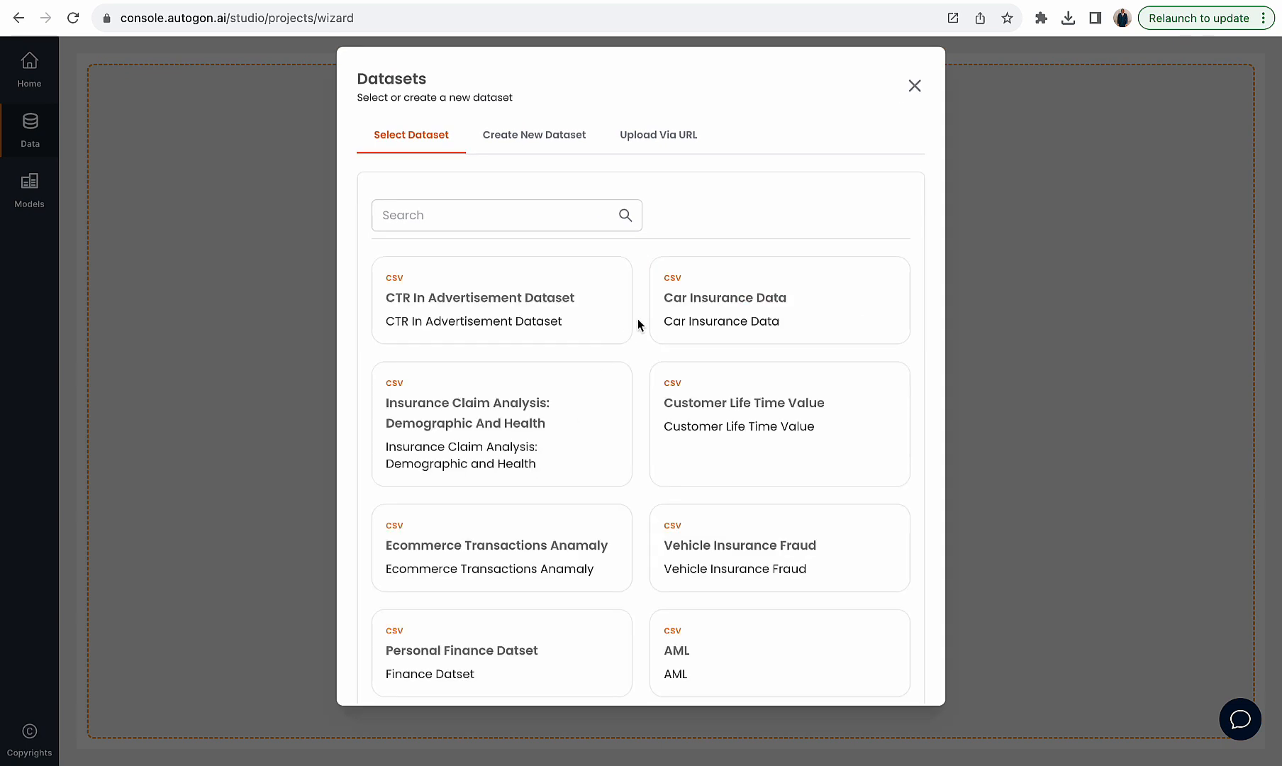
left_click(537, 309)
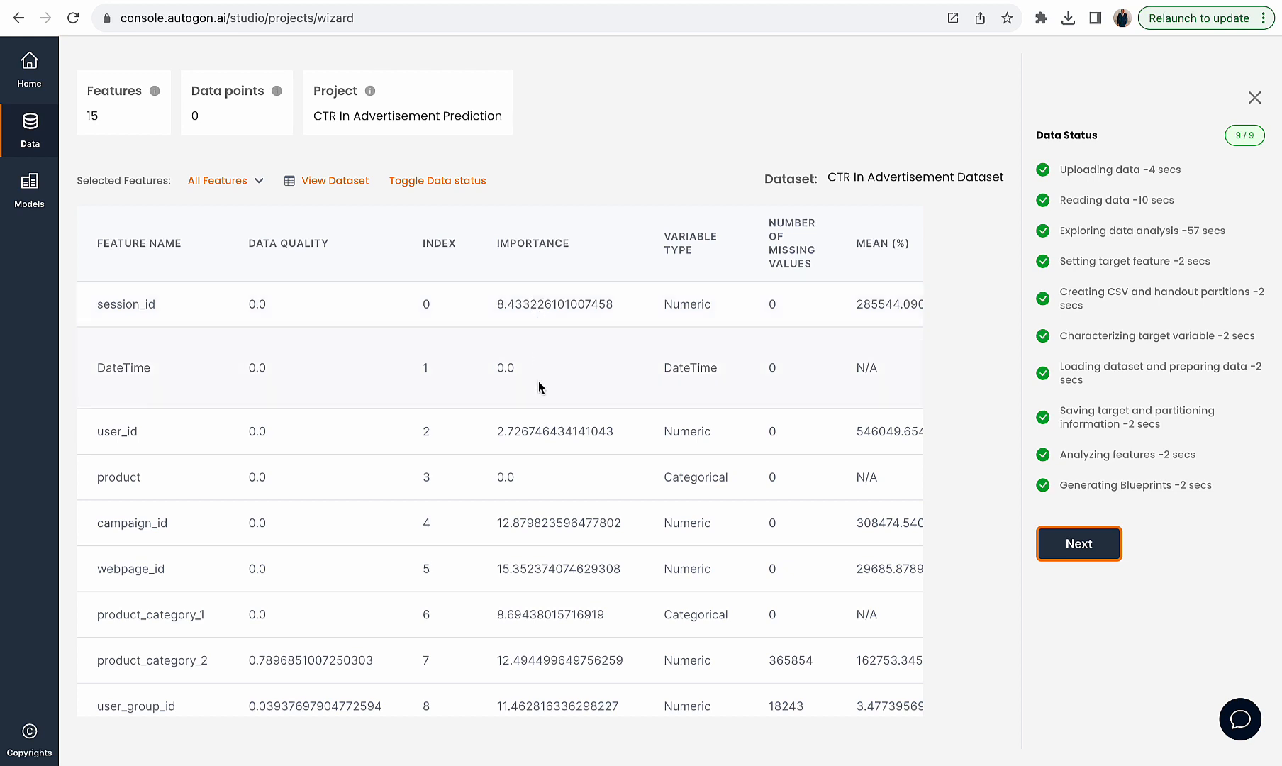
- Examine the feature importance values, comparing campaign_id, webpage_id, product_category_1 and product_category_2
scroll(560, 488, "down", 1)
scroll(560, 482, "up", 1)
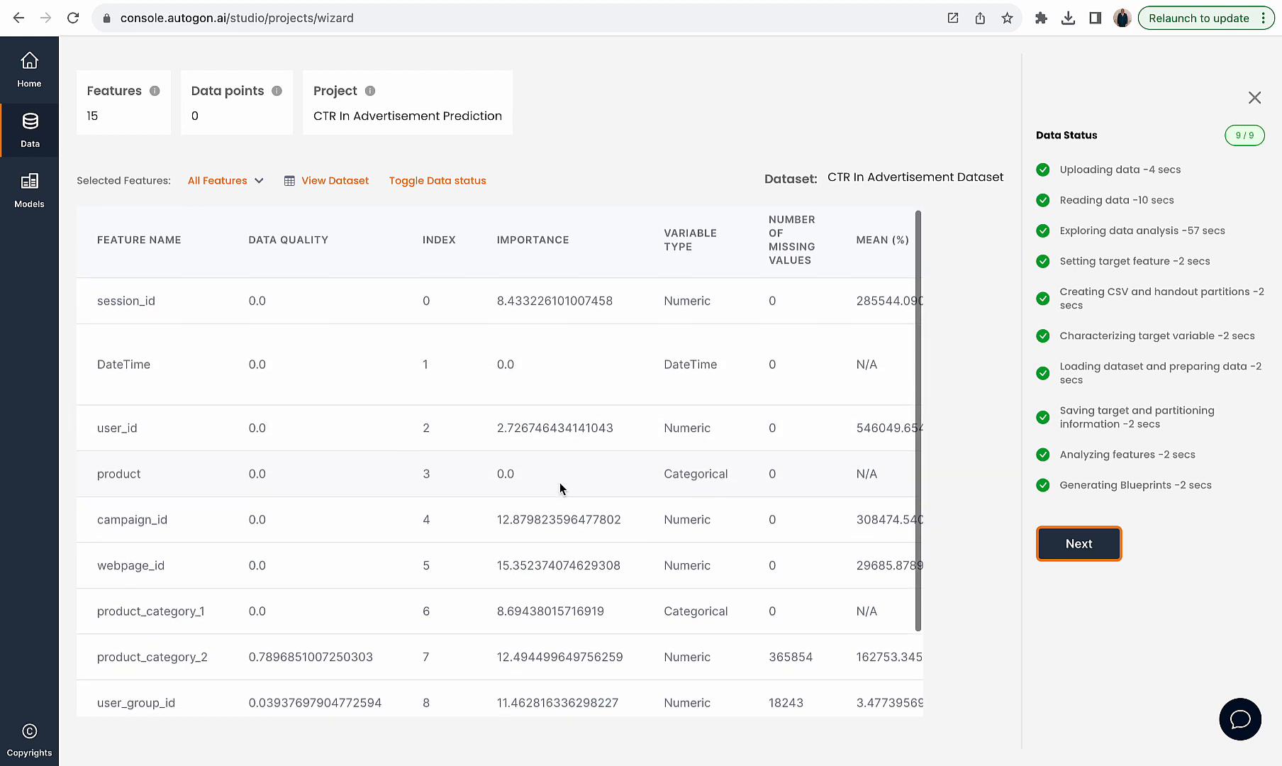
scroll(560, 482, "down", 1)
scroll(560, 482, "down", 3)
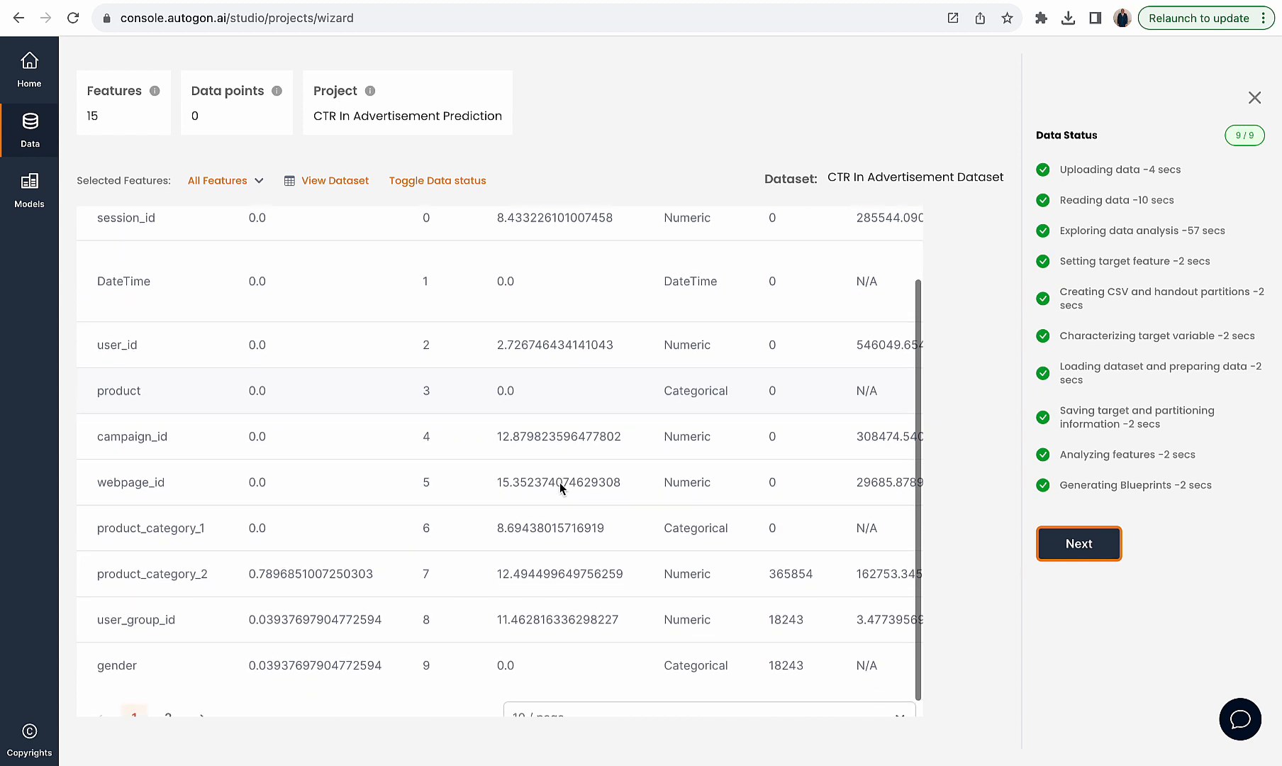
left_click_drag(486, 470, 633, 470)
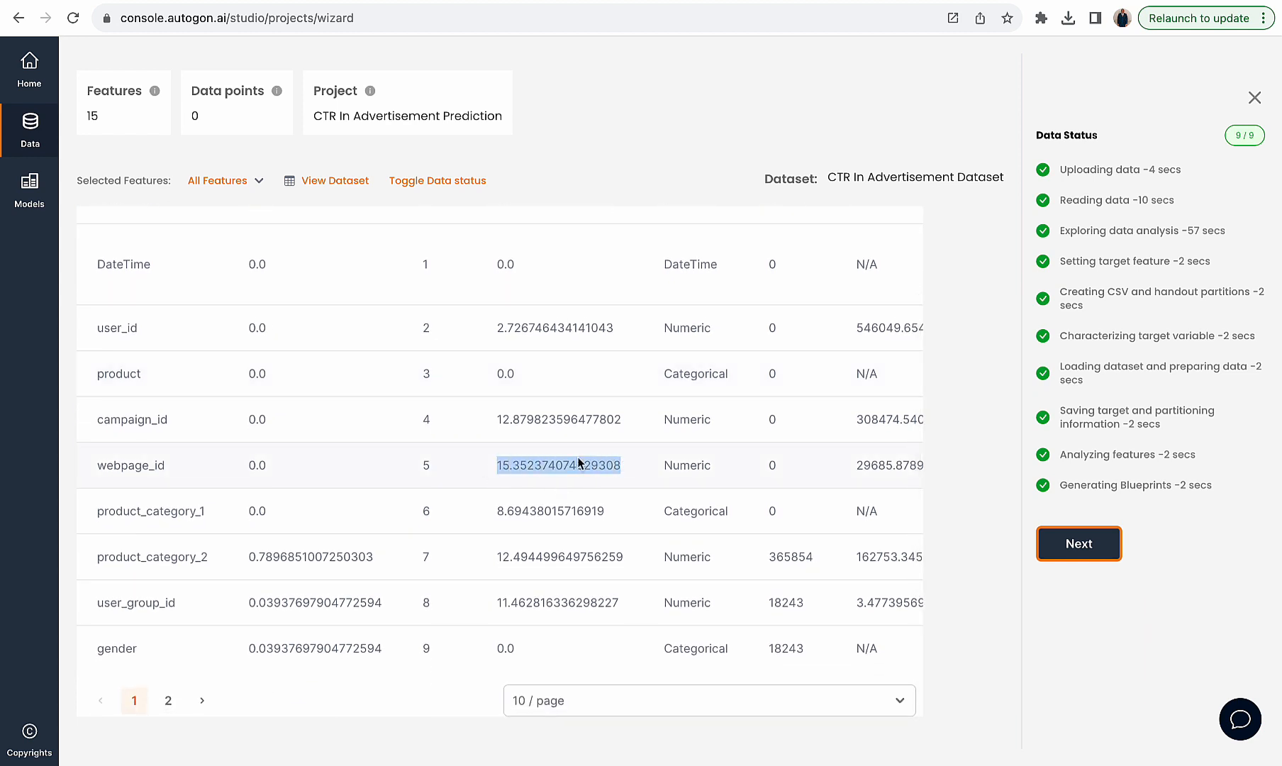
left_click_drag(498, 419, 600, 419)
scroll(619, 496, "down", 1)
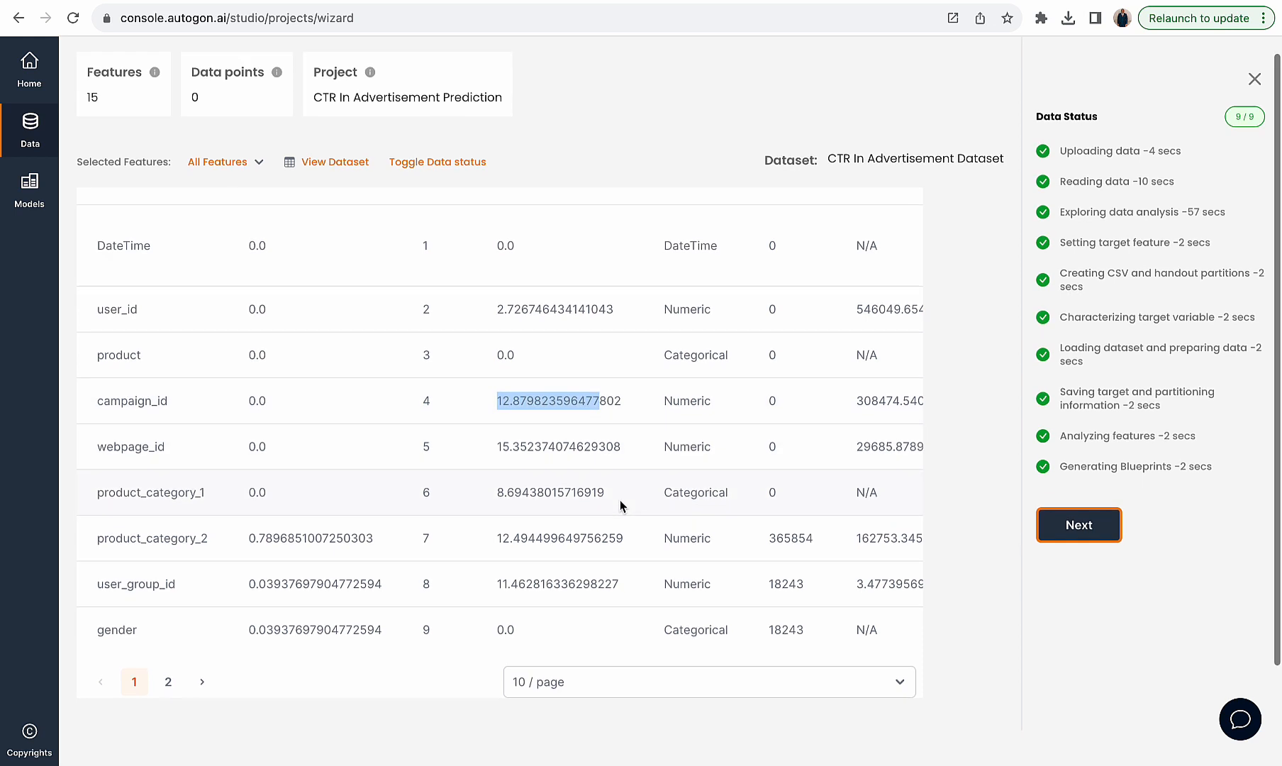
left_click_drag(497, 447, 599, 464)
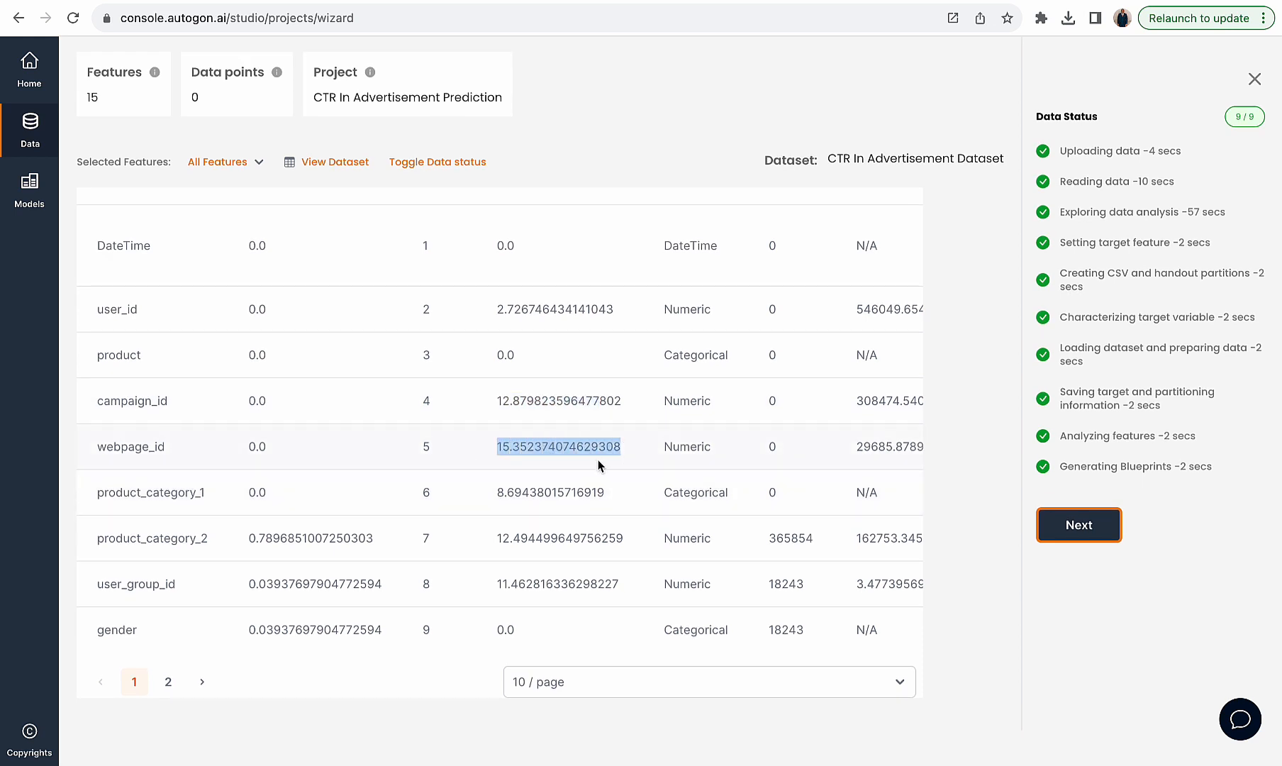
scroll(584, 555, "down", 1)
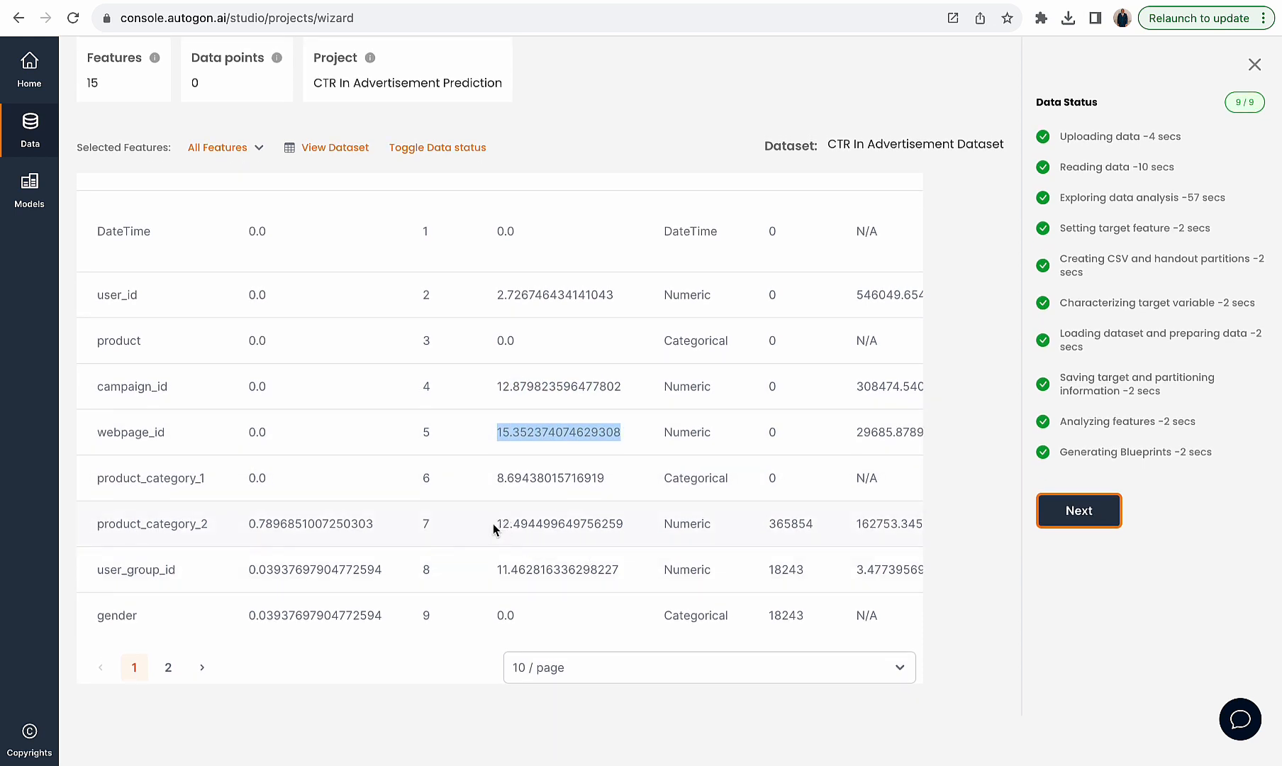
left_click_drag(497, 528, 644, 532)
left_click_drag(497, 488, 564, 488)
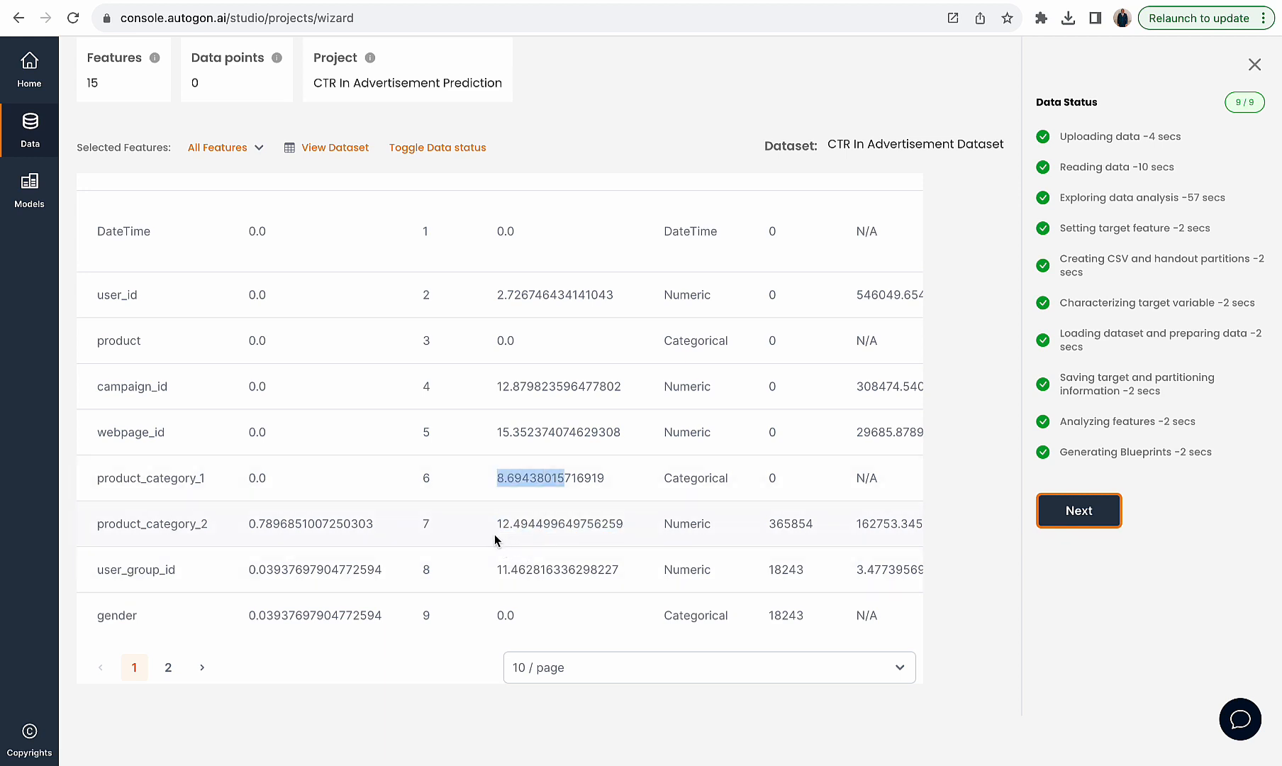
scroll(547, 383, "up", 2)
scroll(546, 383, "down", 2)
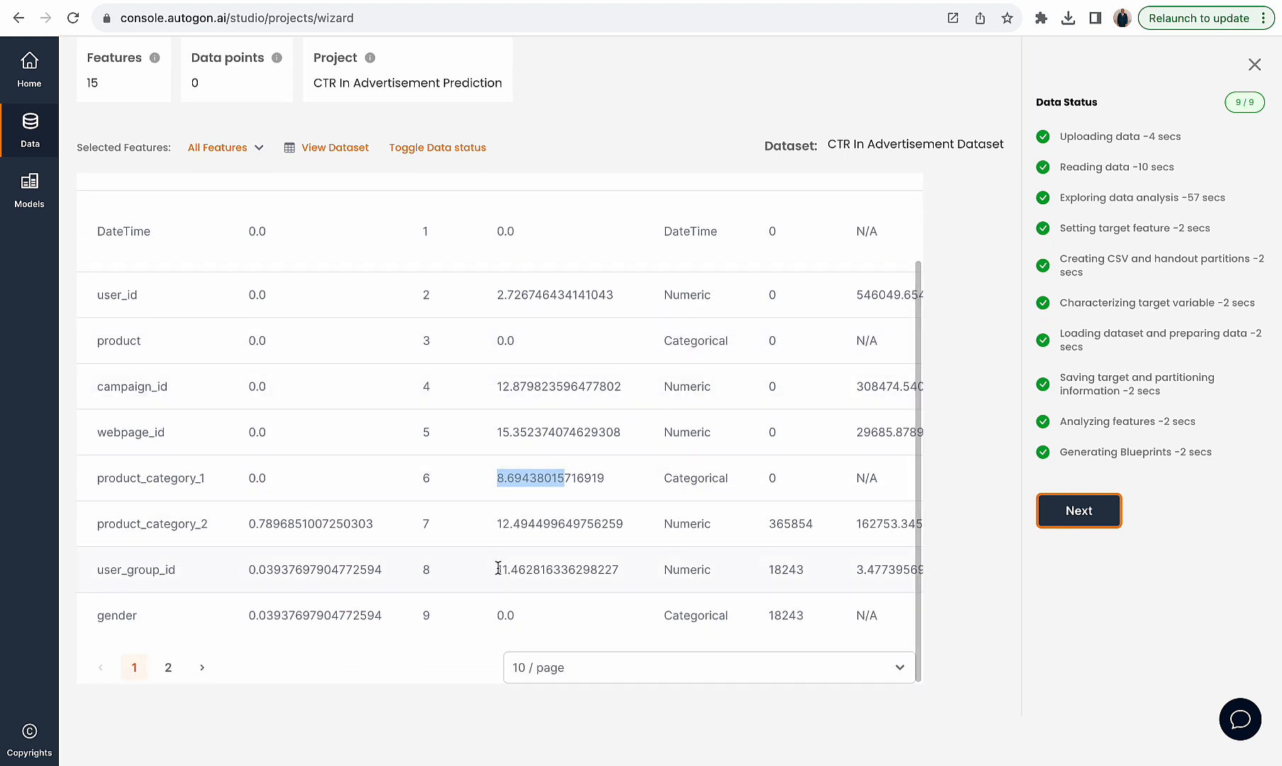
- Examine the importance values of user_group_id and the remaining features, including age_level, and check the variable type of is_click
left_click_drag(497, 568, 589, 563)
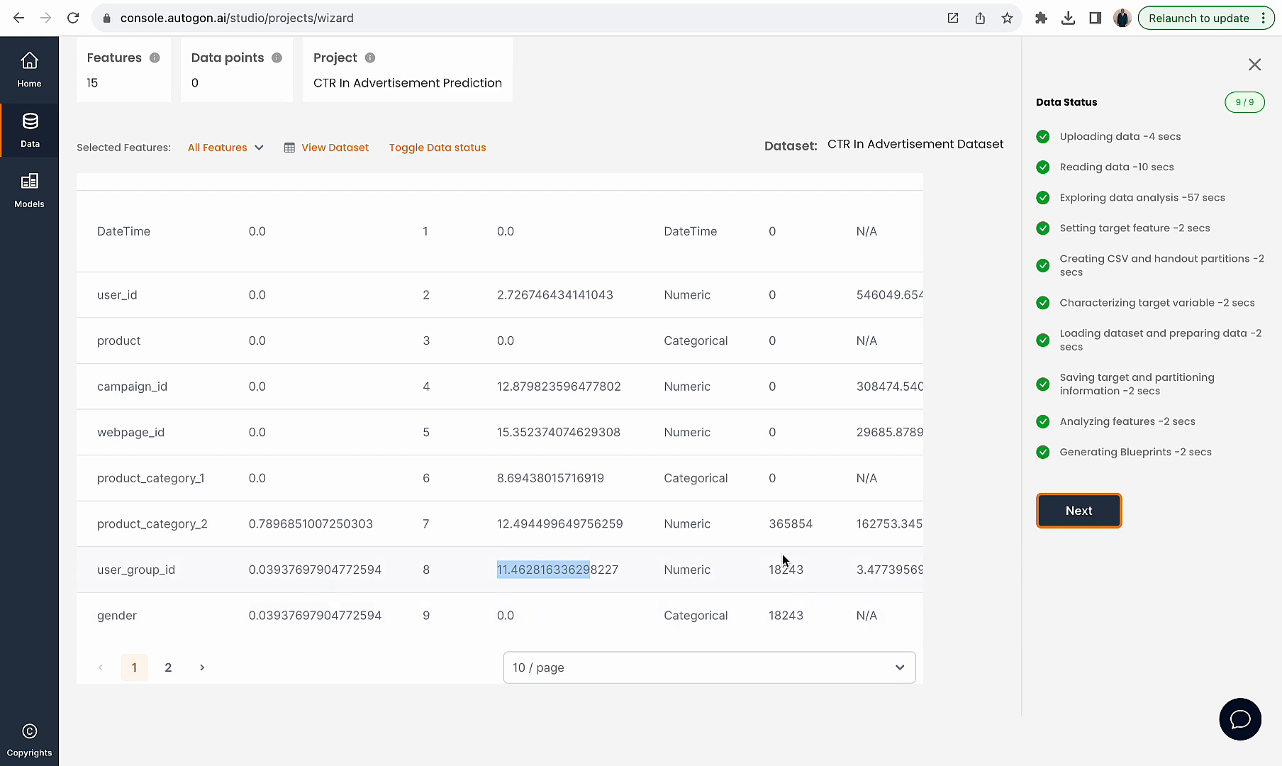
left_click(168, 667)
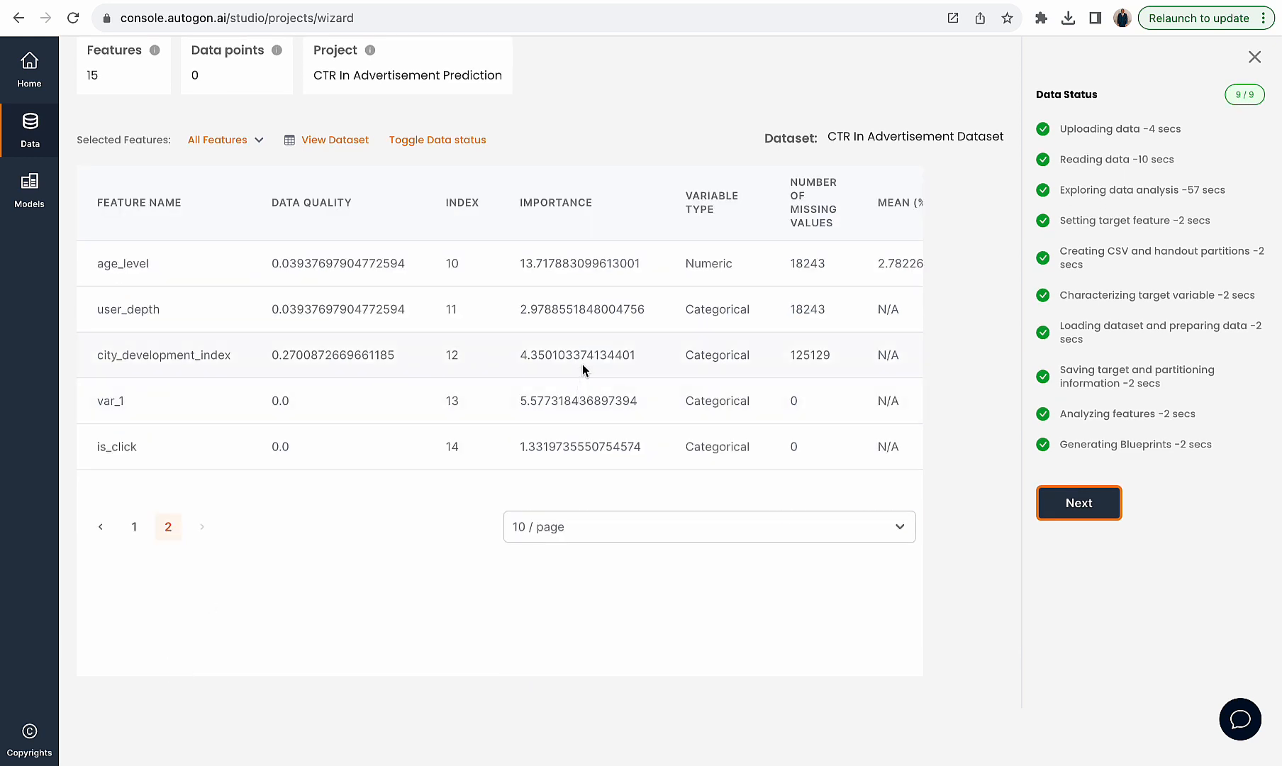
left_click_drag(510, 274, 629, 275)
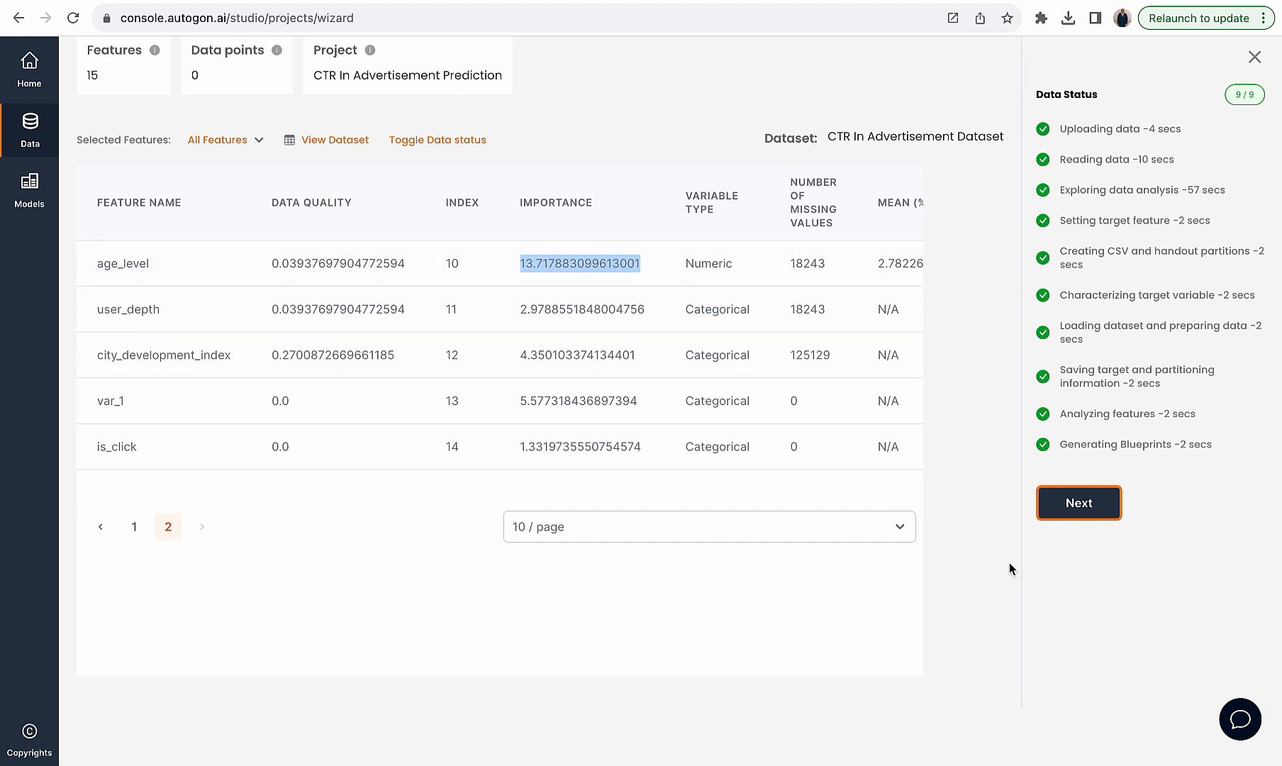
left_click_drag(97, 447, 372, 429)
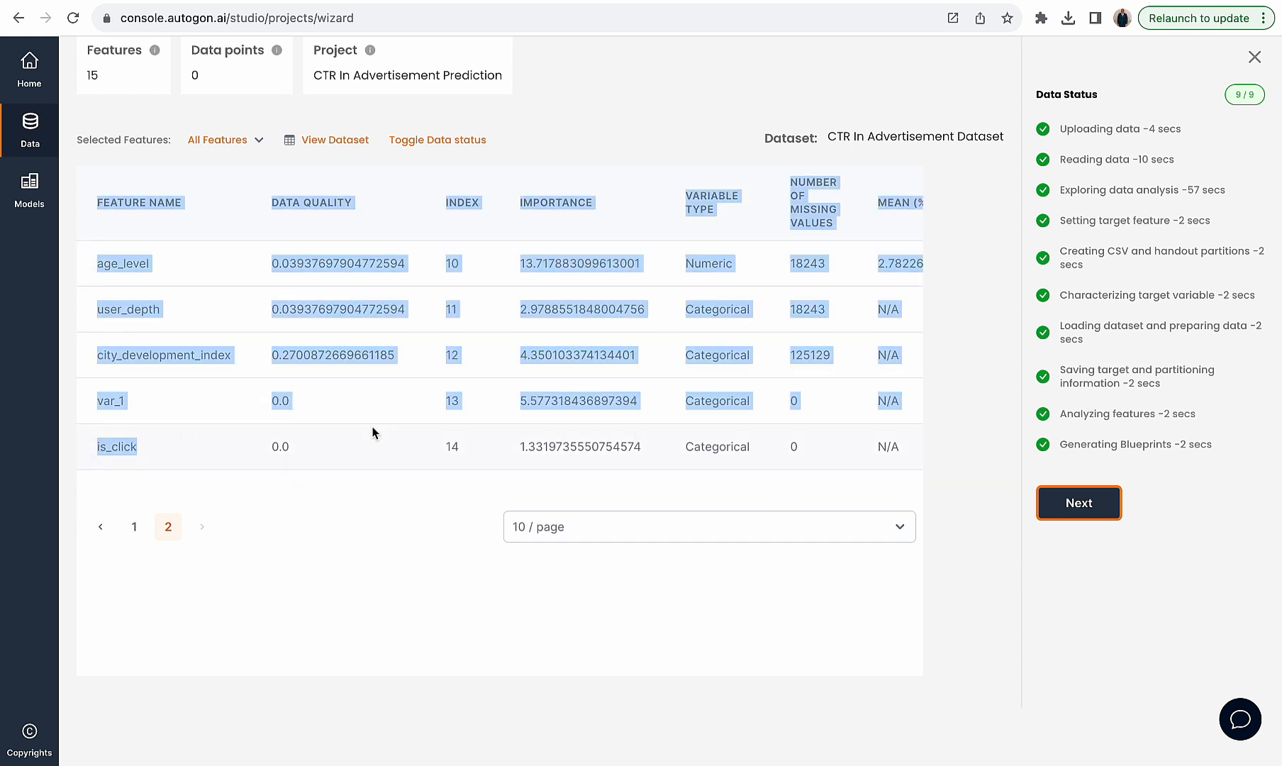
left_click(722, 449)
double_click(704, 448)
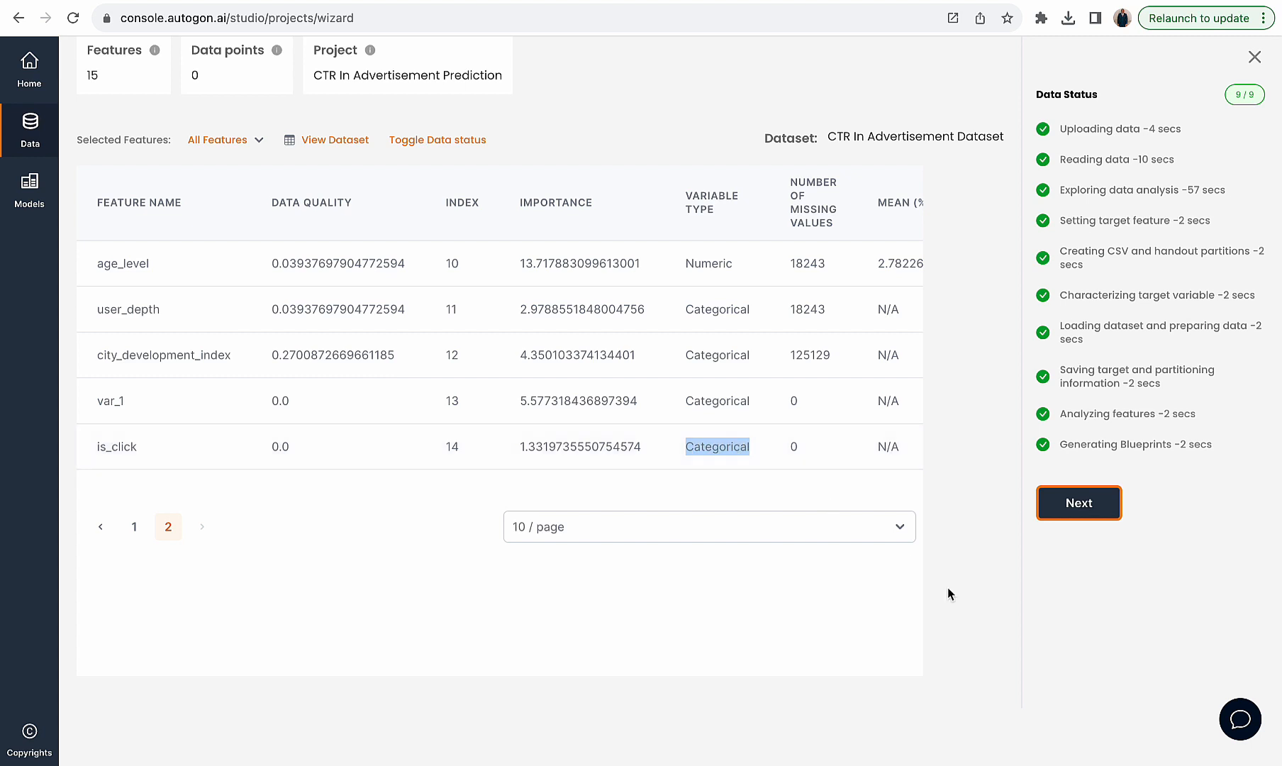
- Proceed to model training and set the training type to Classification with is click as the training target
left_click(1081, 513)
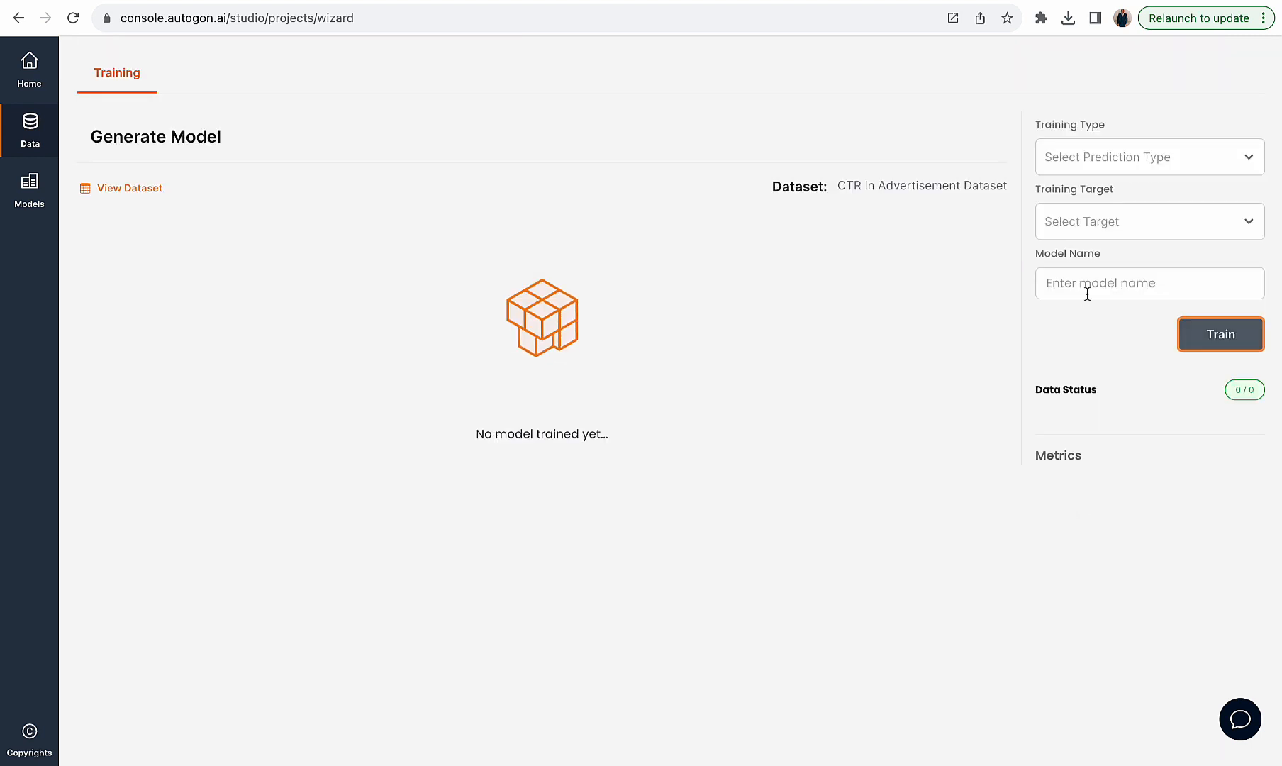
left_click(1070, 167)
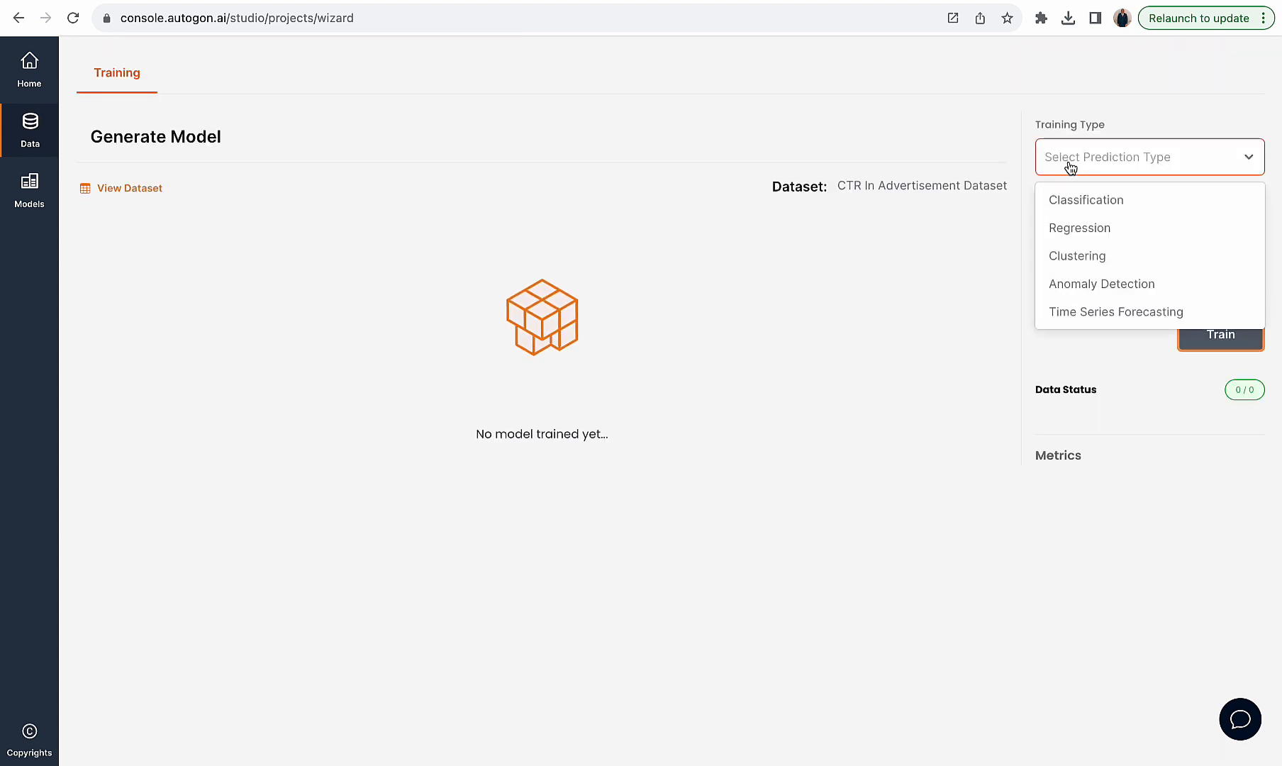
left_click(1081, 200)
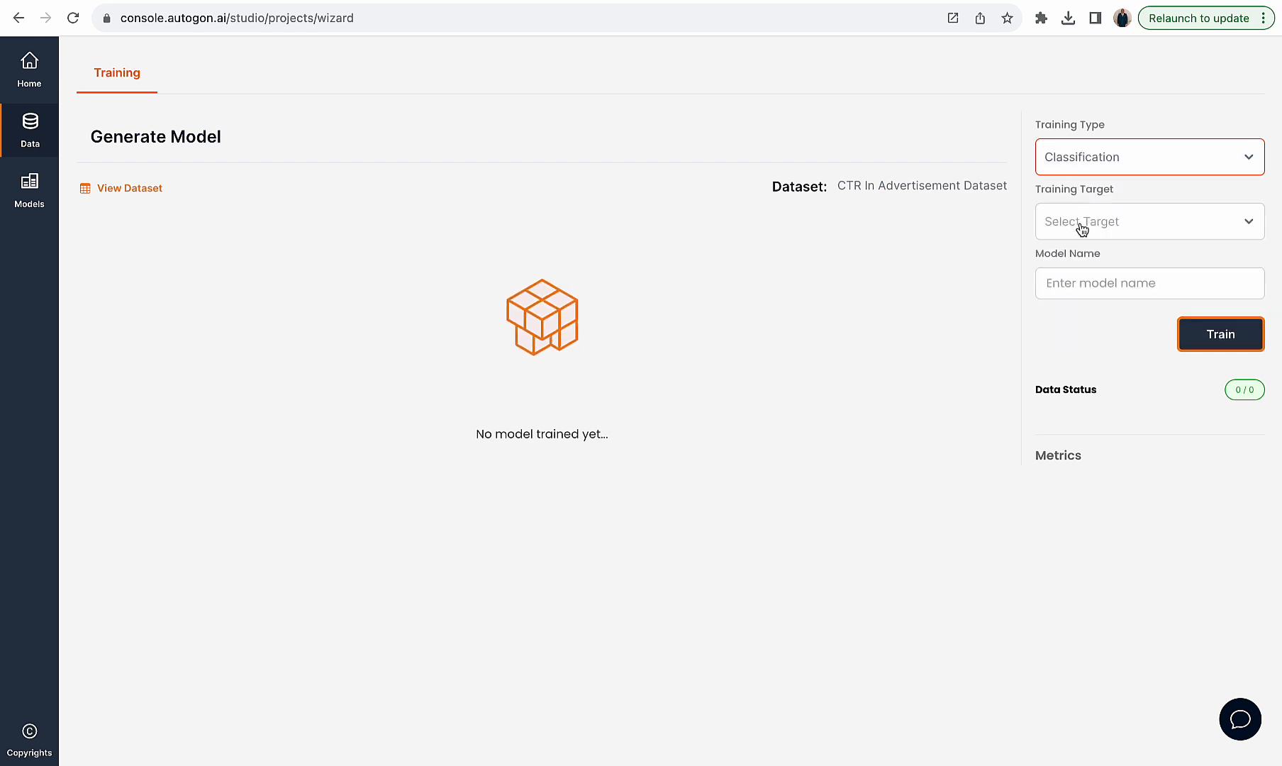
left_click(1082, 228)
scroll(1104, 375, "down", 3)
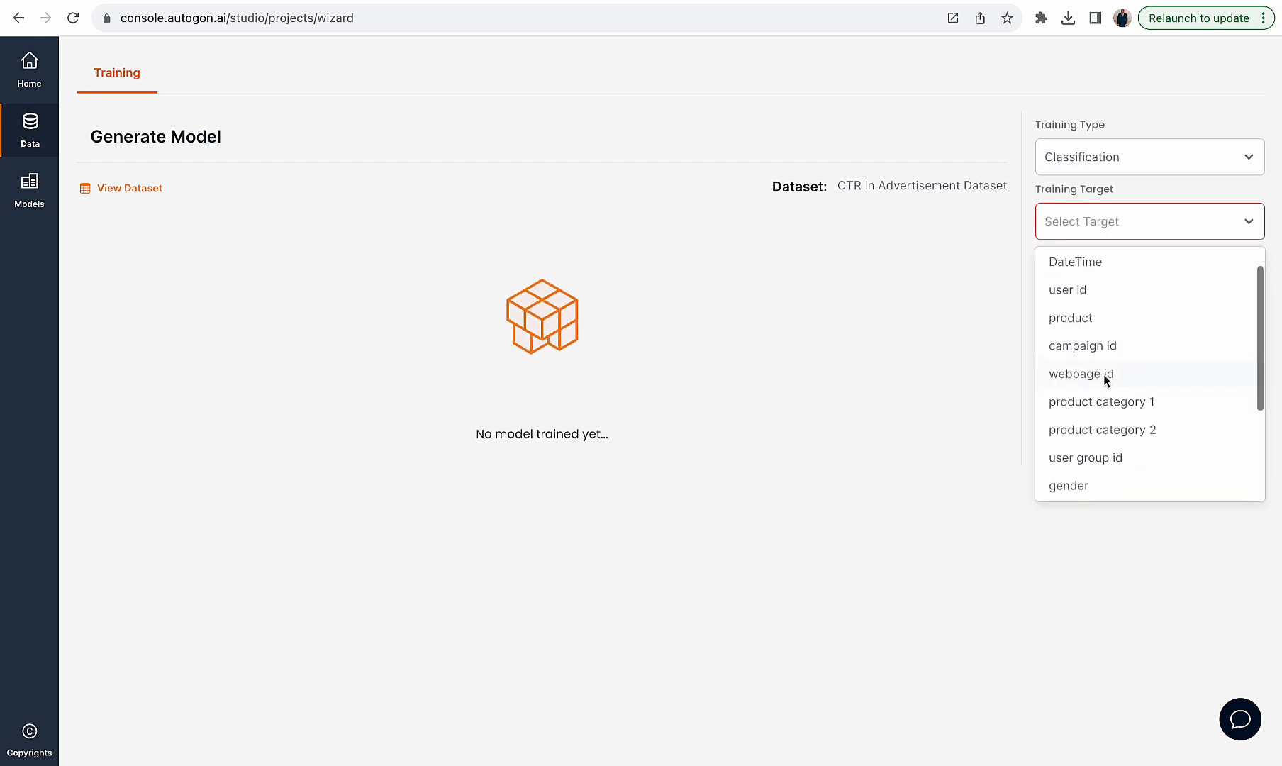
left_click(1071, 475)
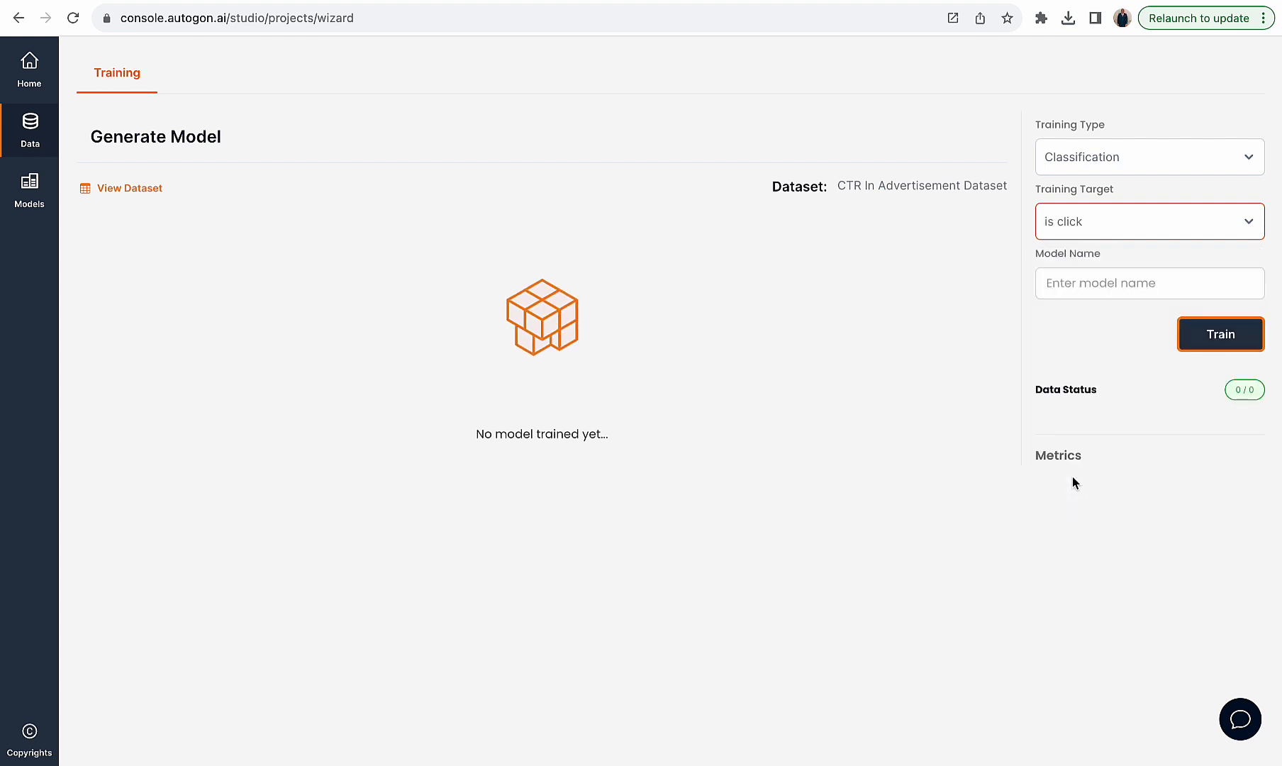
- Name the model ads_isclicked_m and train it
left_click(1094, 293)
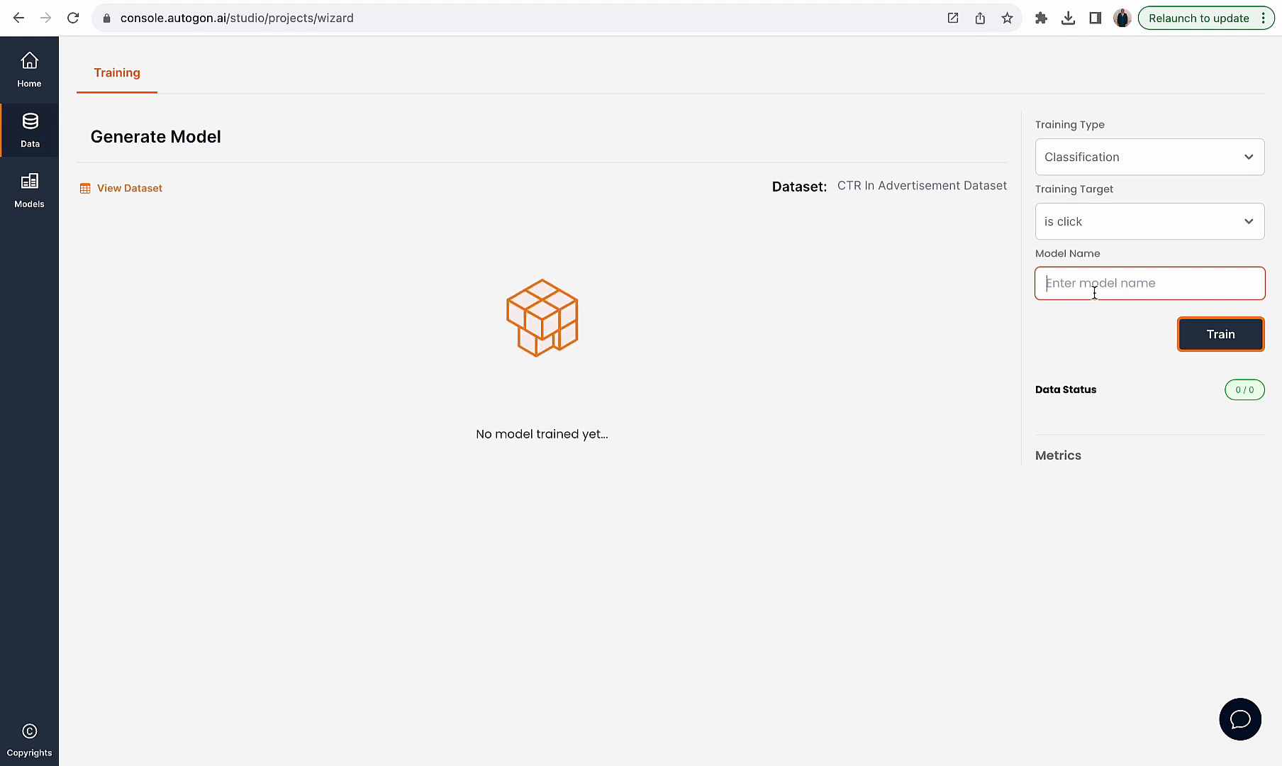
type("isclicked")
left_click(1047, 283)
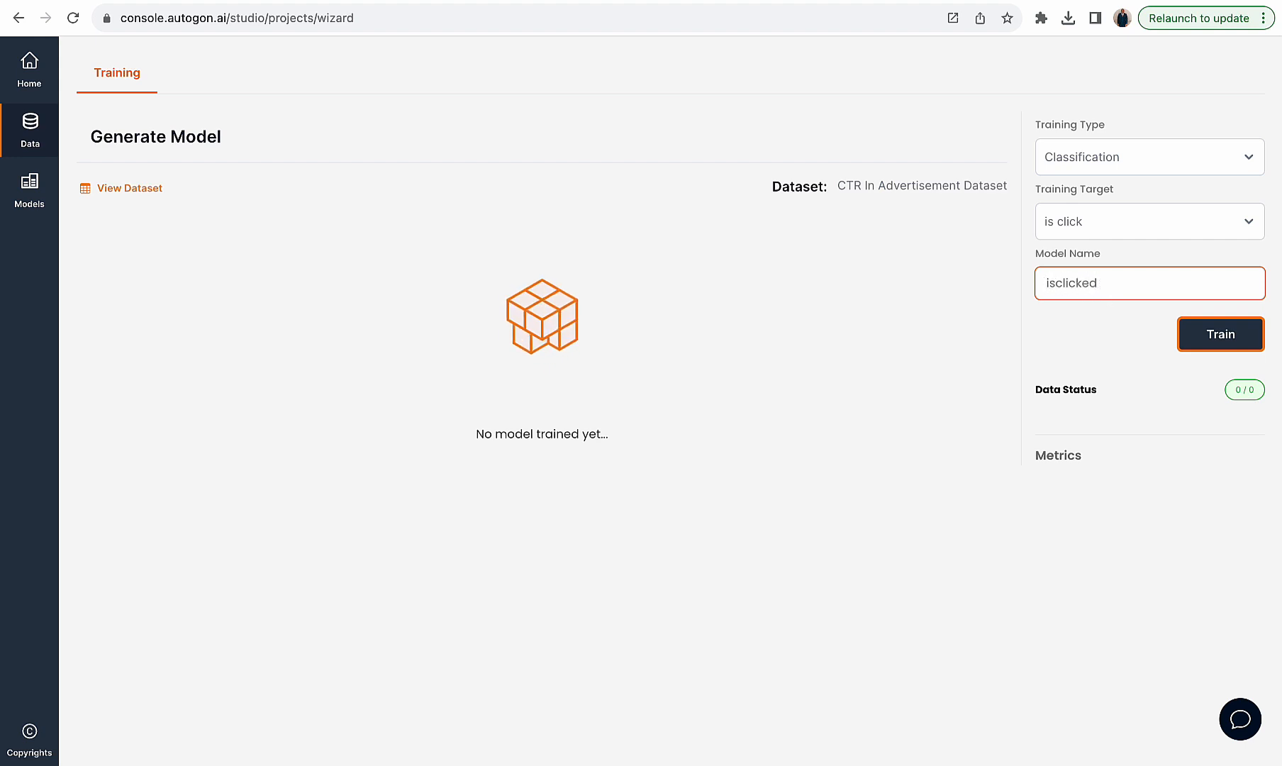
type("ads_")
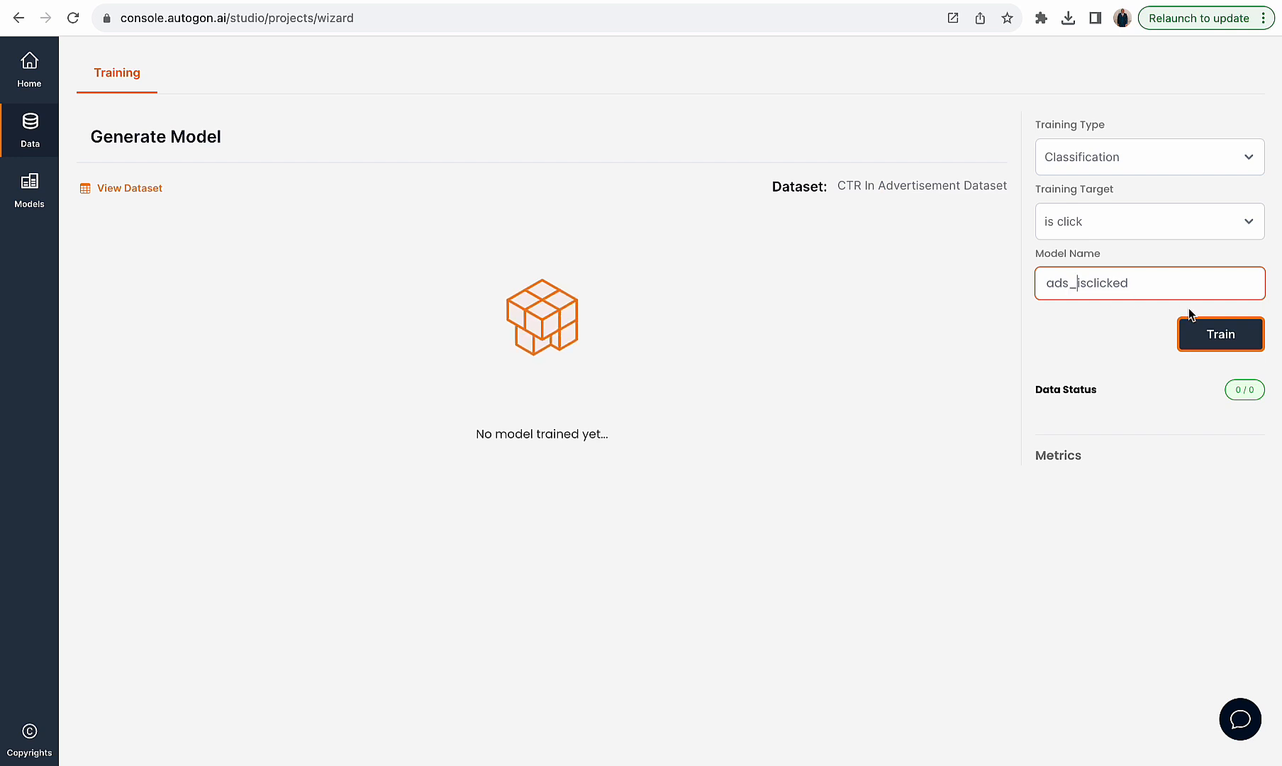
left_click(1156, 289)
type("_m")
left_click_drag(1198, 283, 1036, 285)
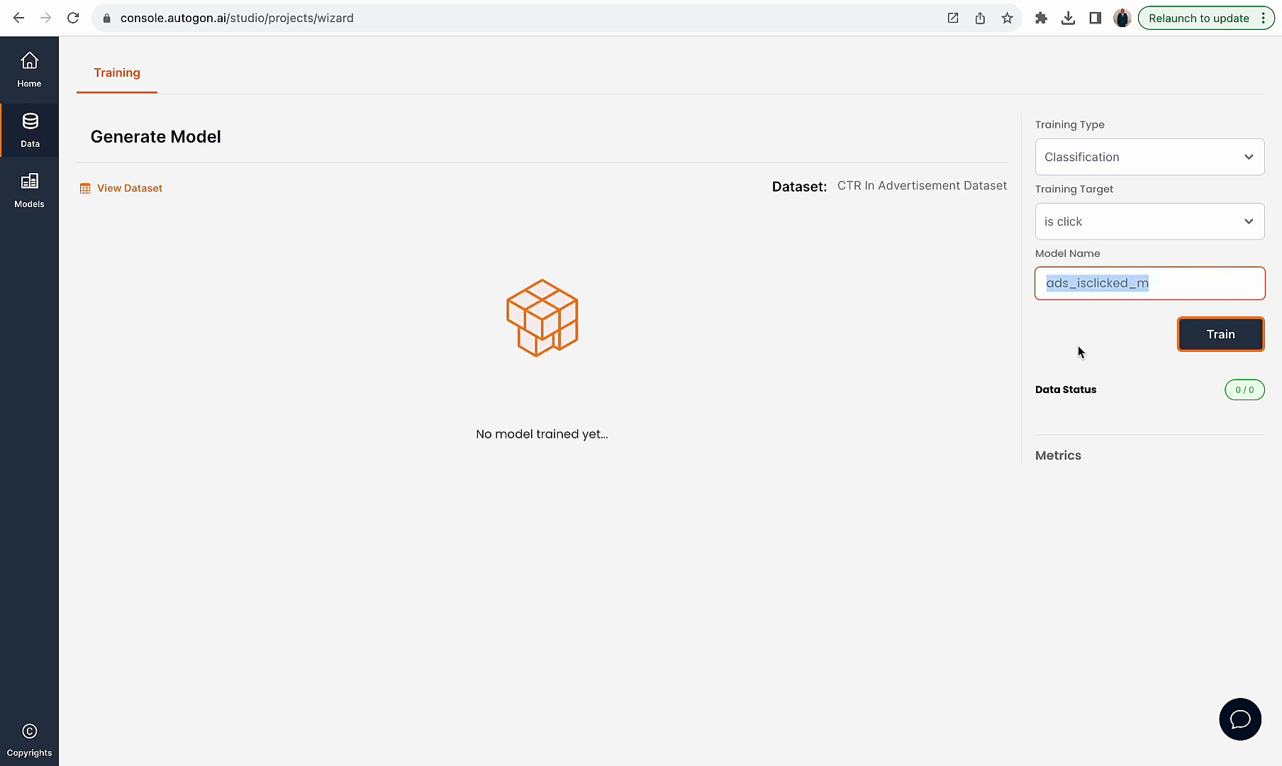
left_click(1224, 341)
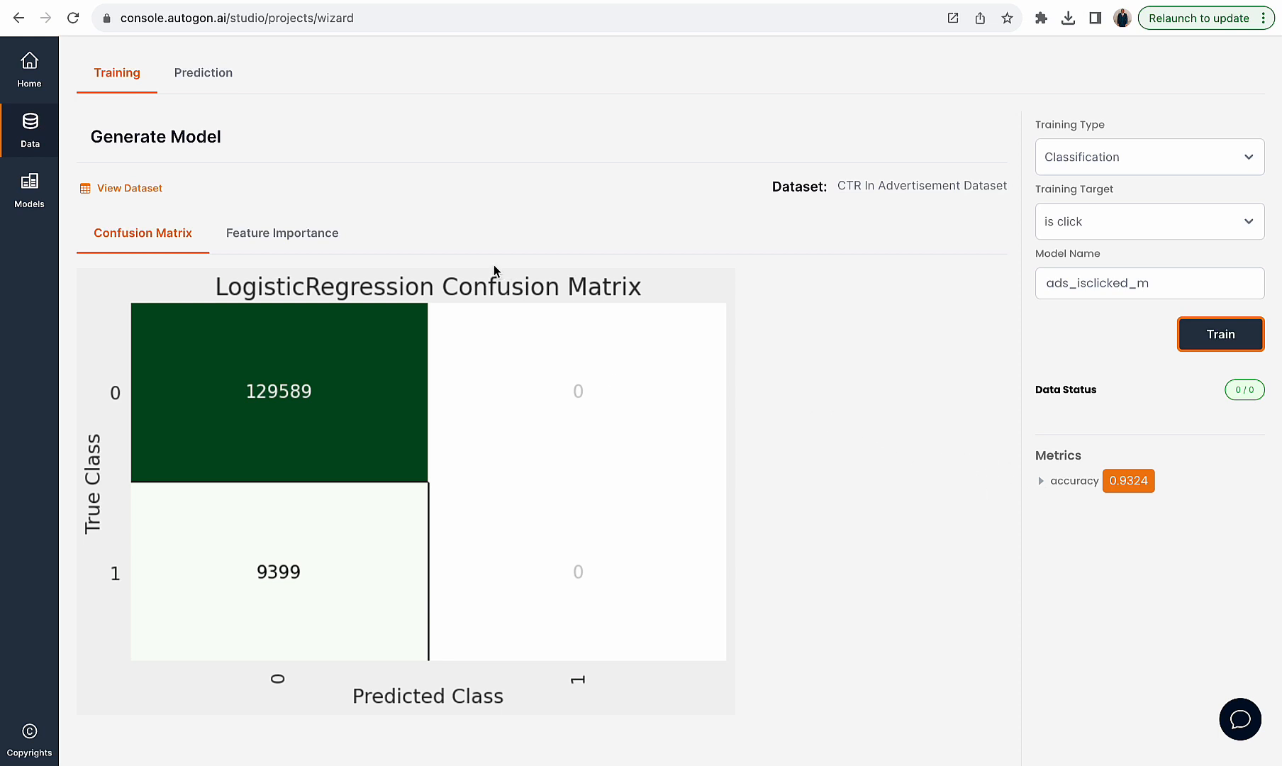
- Review the trained model's feature importance plot and return to its confusion matrix
left_click(266, 235)
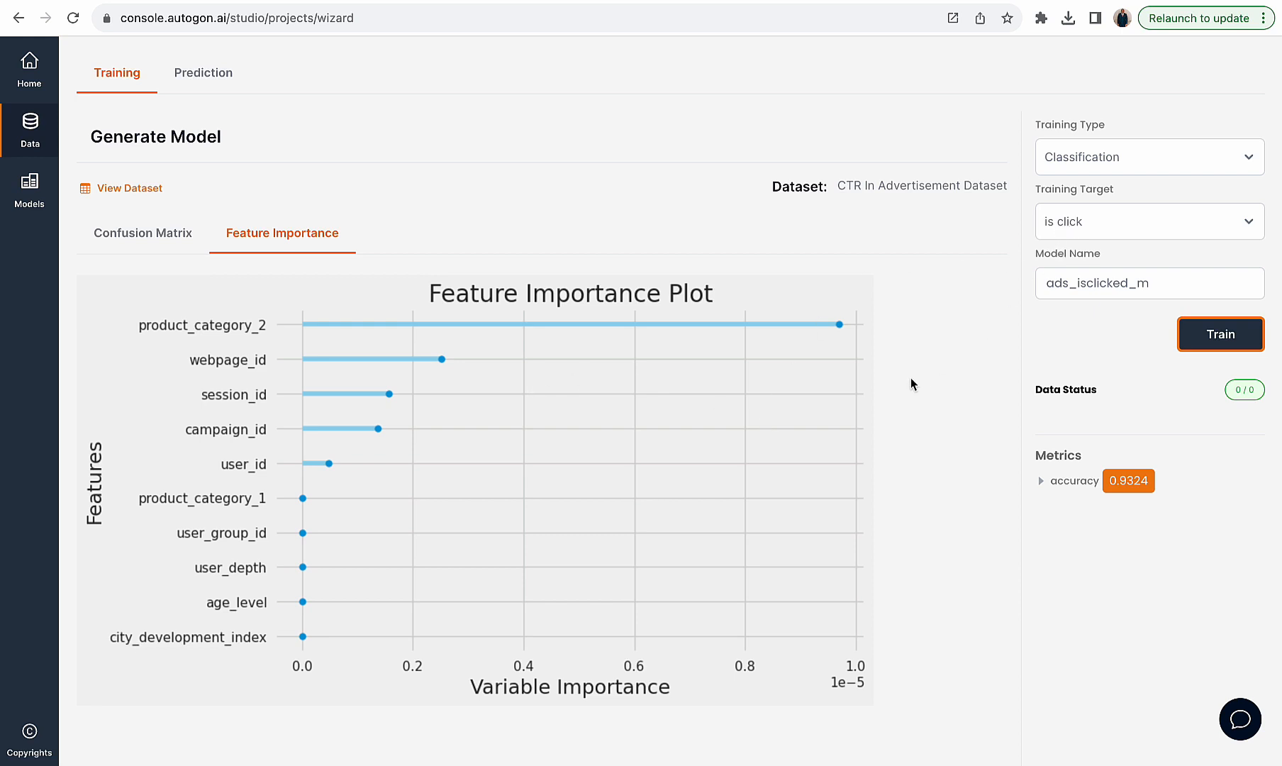
left_click(129, 233)
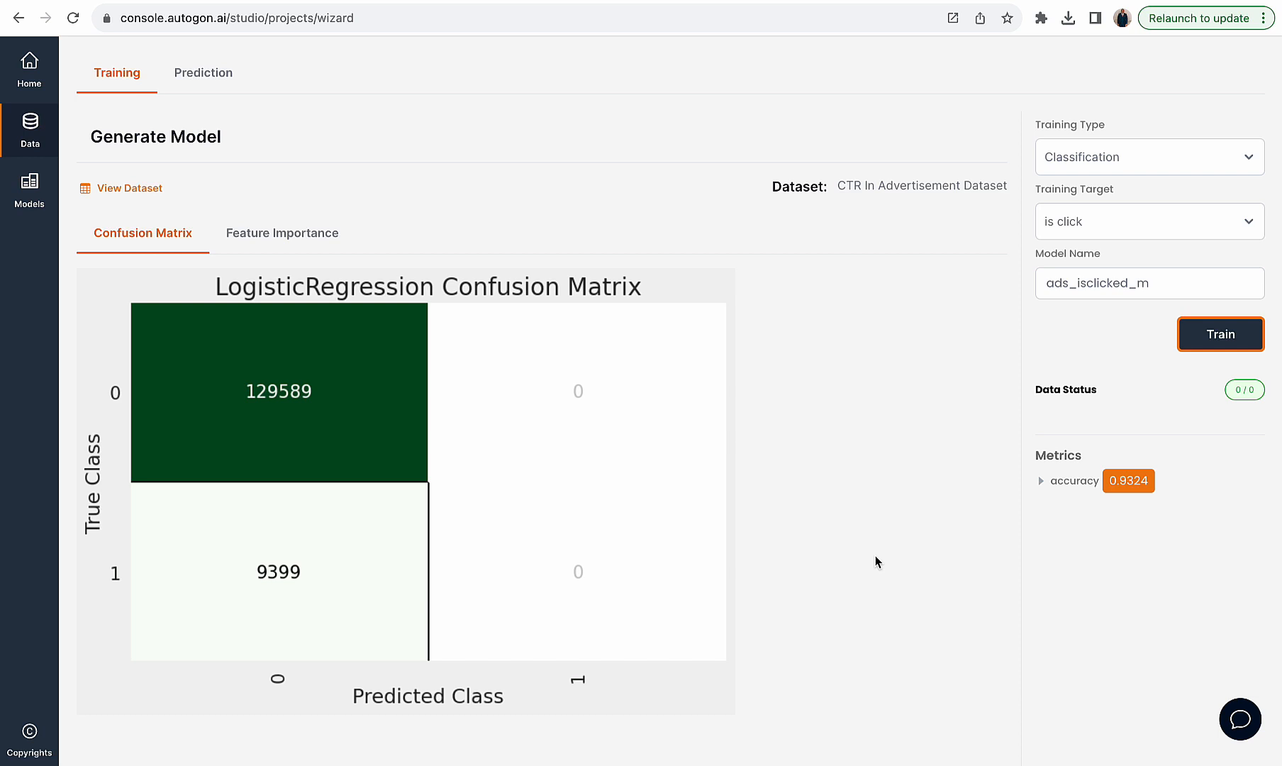
- Switch to the raw dataset CSV and examine its column headers and the first rows of data
left_click(886, 1)
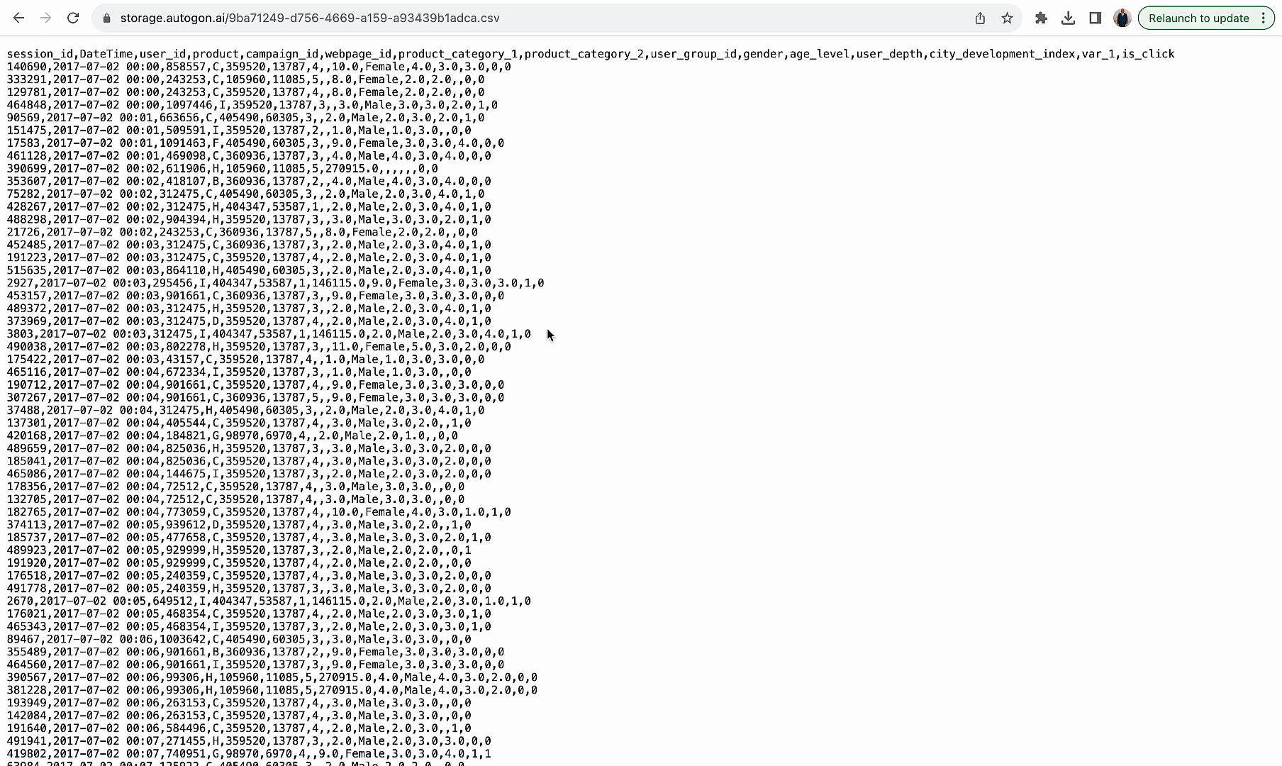
left_click_drag(1173, 53, 3, 56)
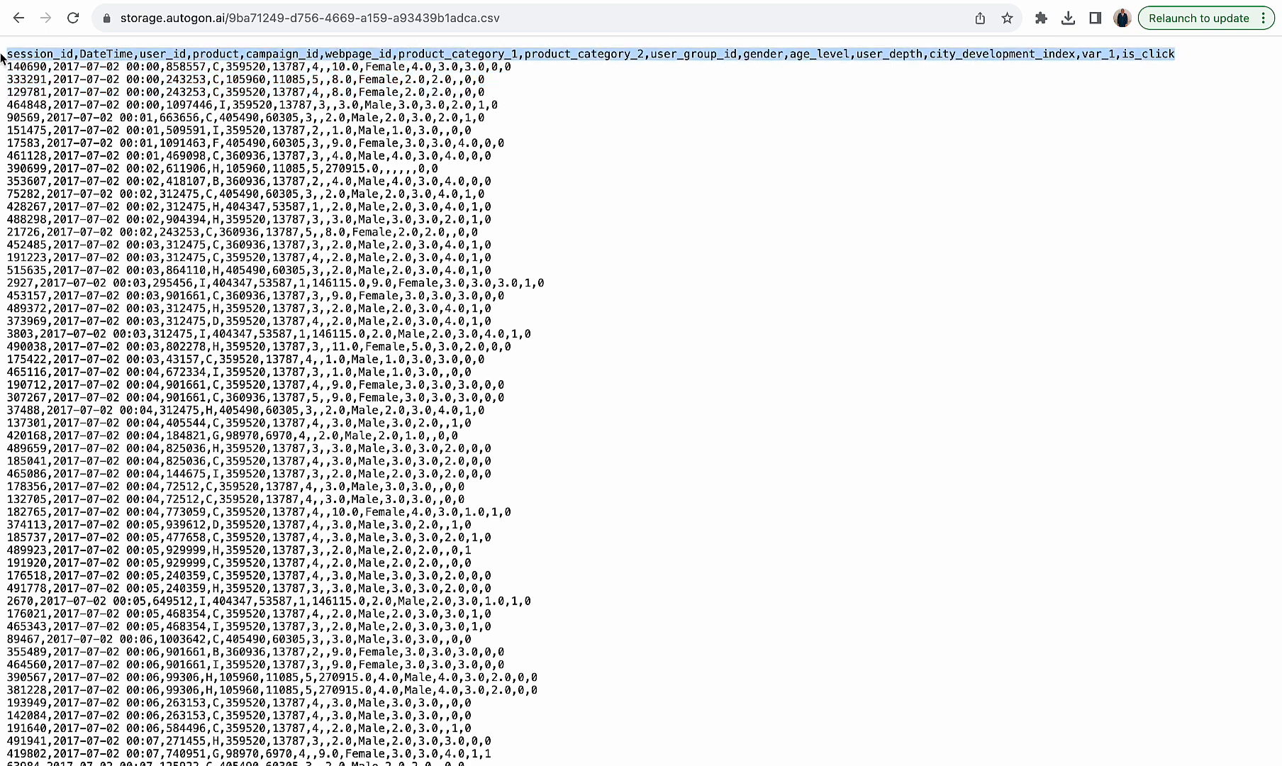
left_click(514, 240)
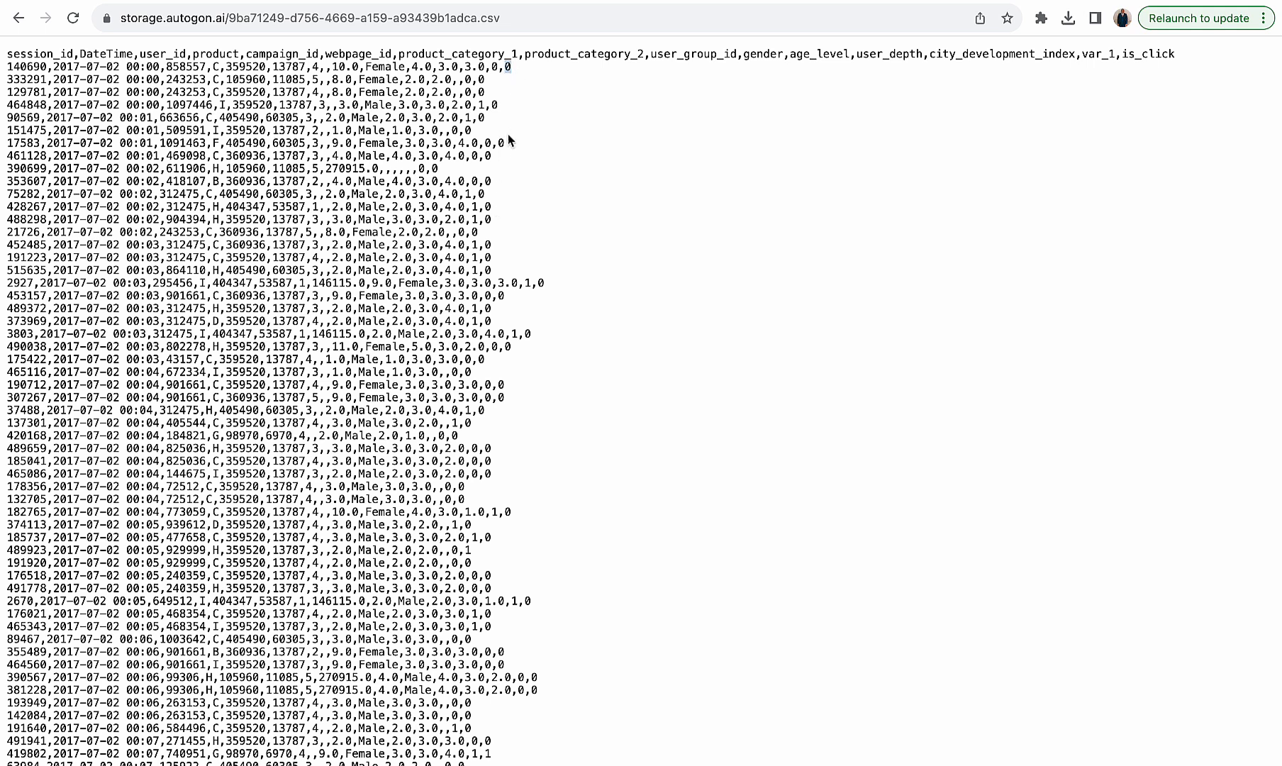
left_click_drag(516, 148, 386, 92)
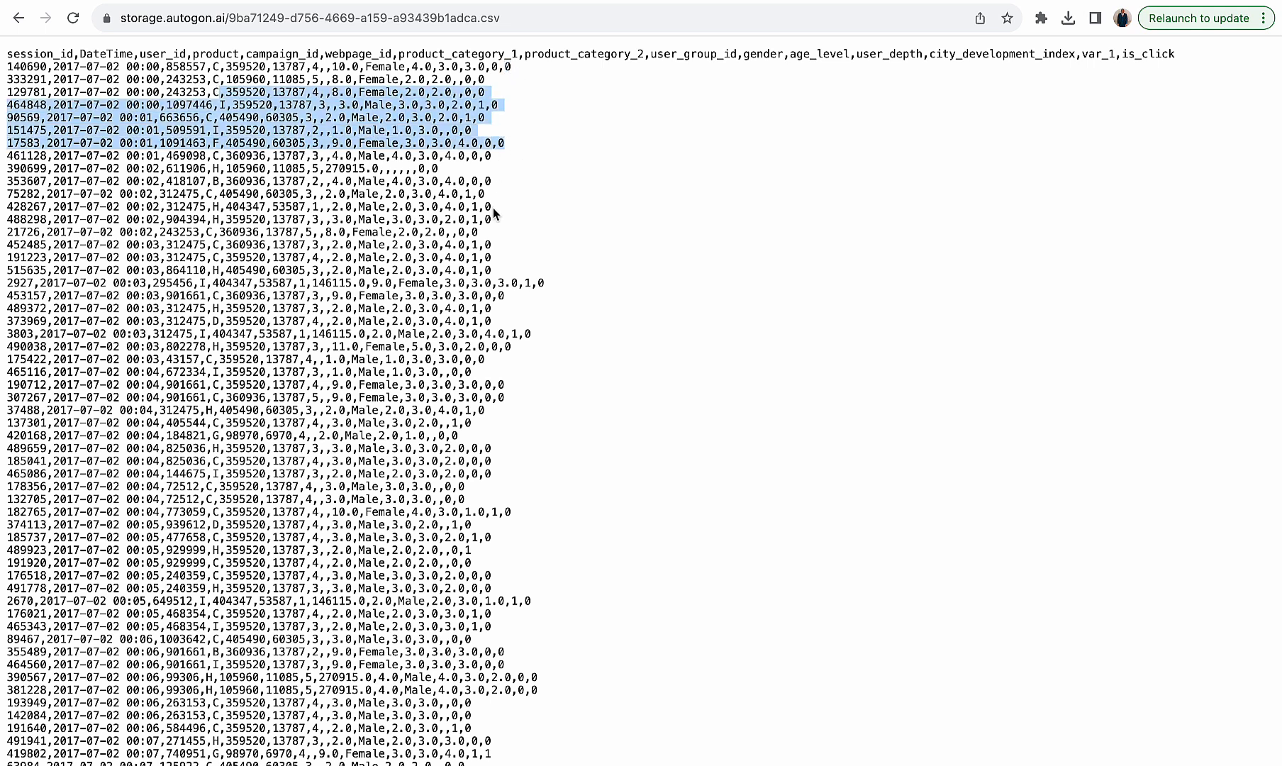
left_click_drag(493, 207, 345, 142)
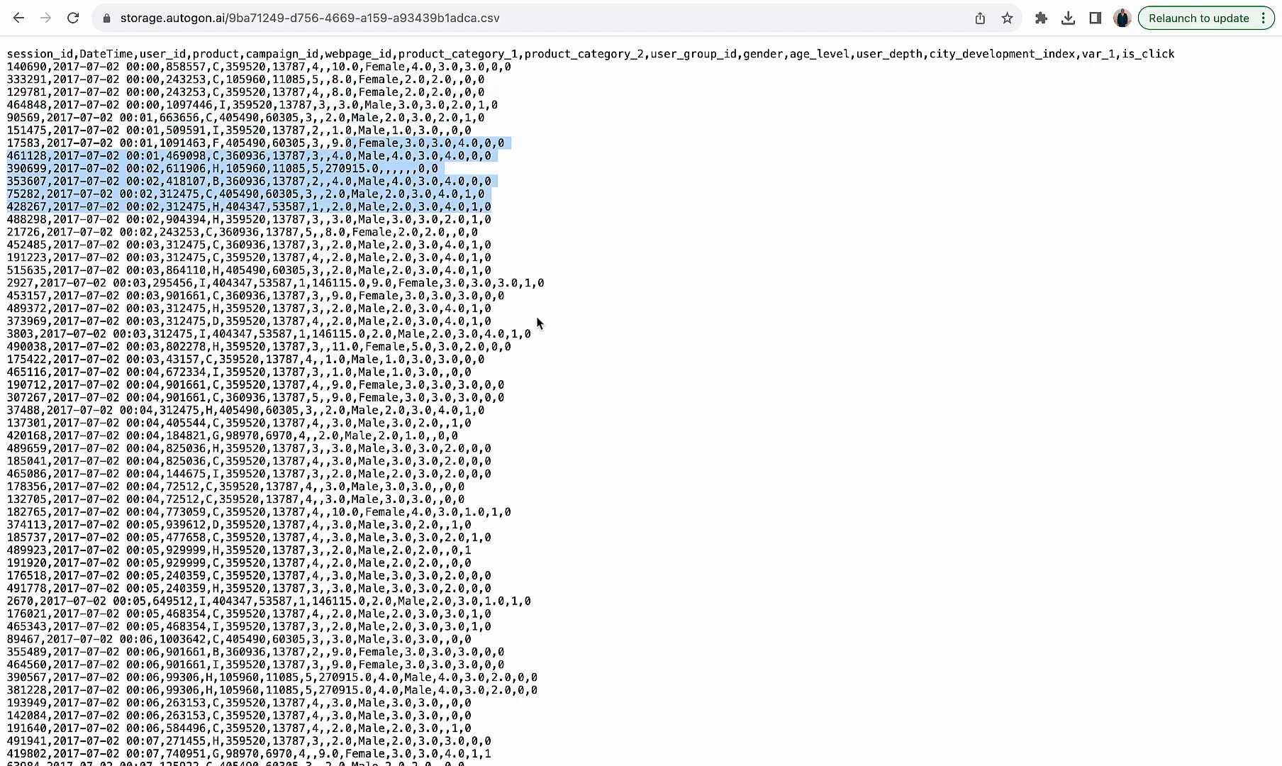
left_click_drag(540, 327, 5, 71)
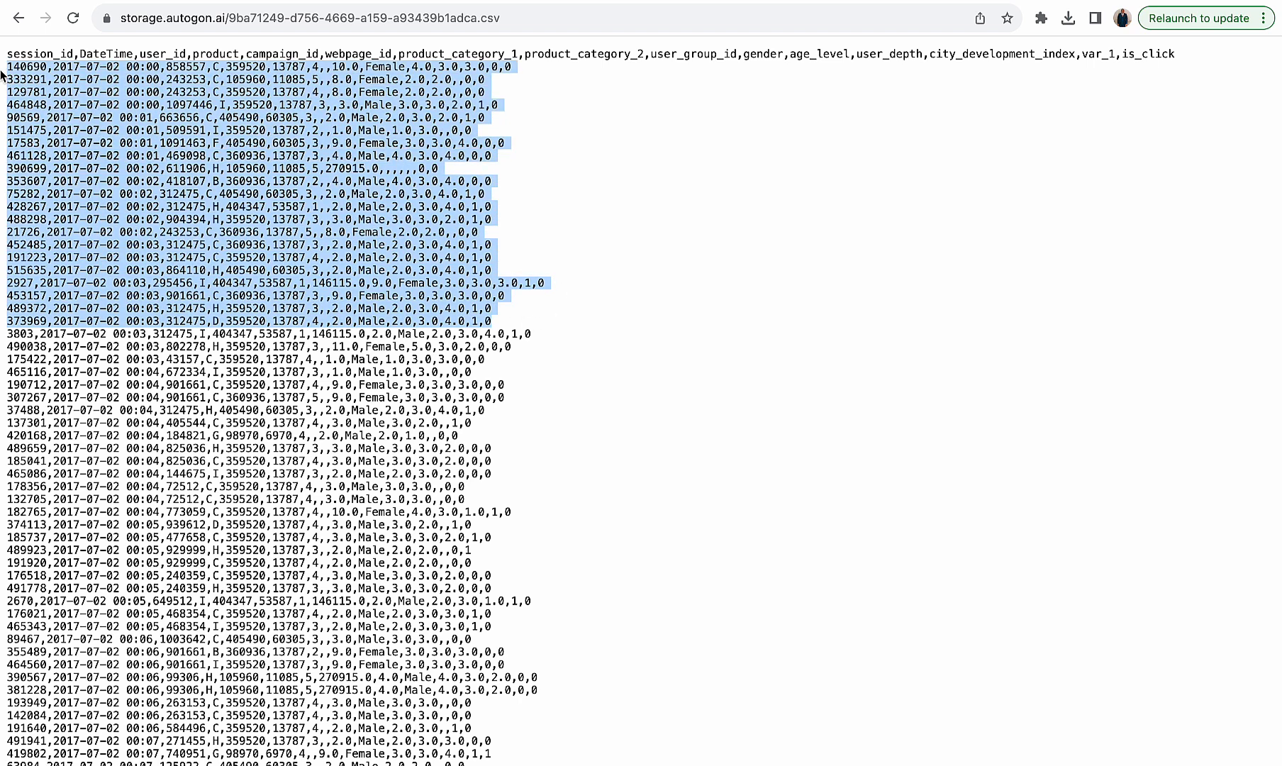
left_click(585, 226)
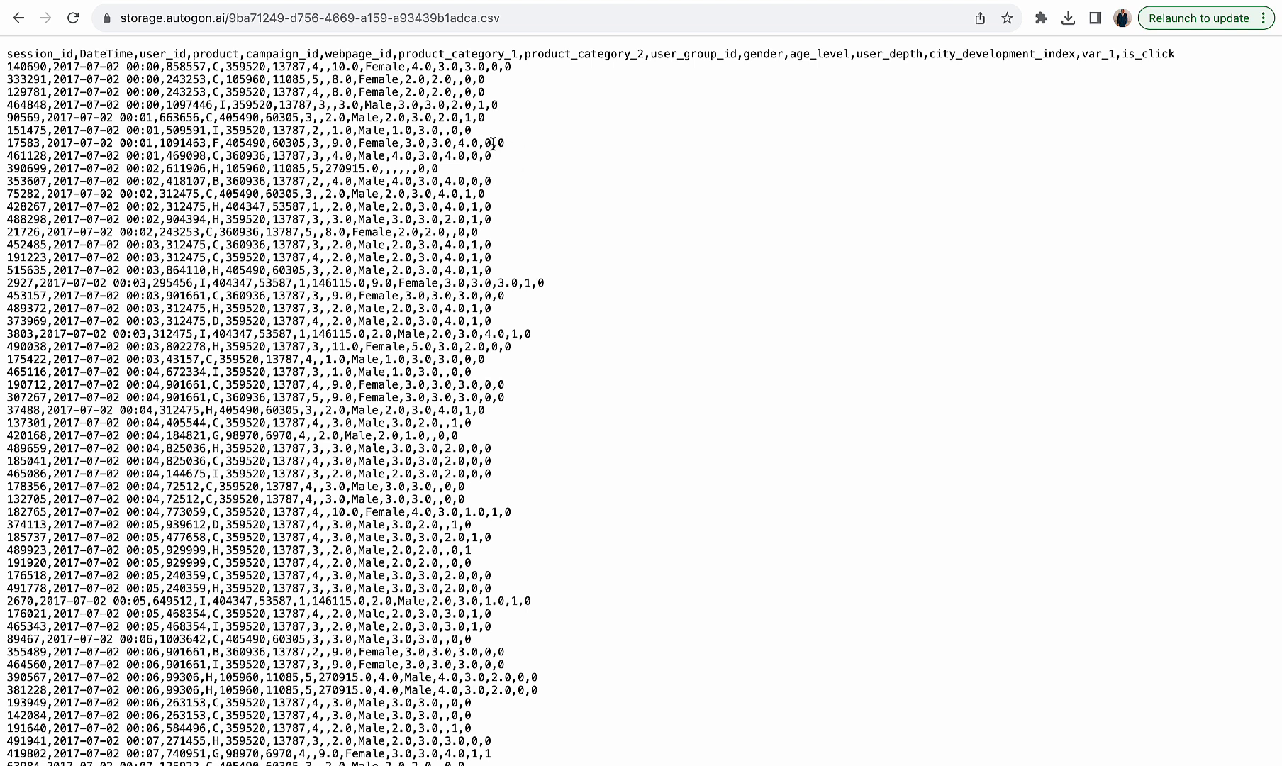
- Copy the data row with session_id 17583 from the CSV, leaving out its final is_click value
left_click_drag(493, 143, 6, 143)
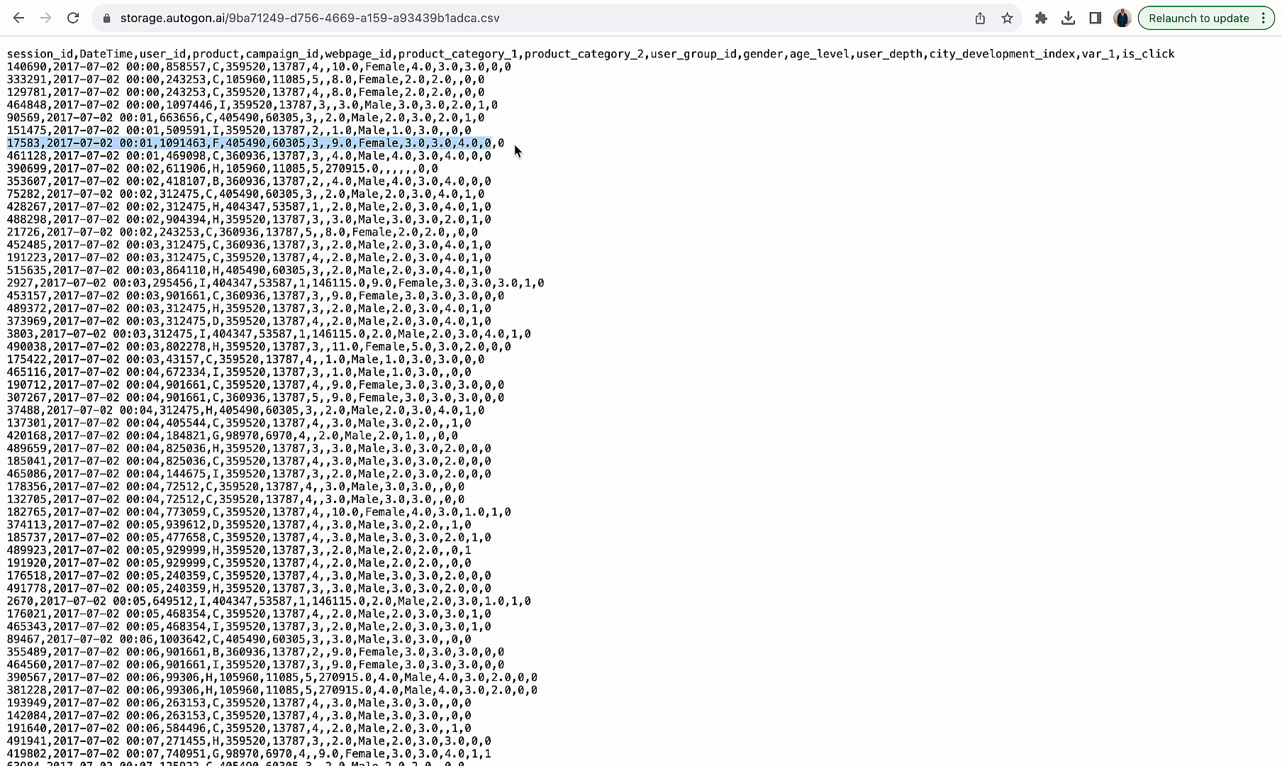
left_click(489, 143, "shift")
left_click(490, 143, "shift")
left_click(522, 140)
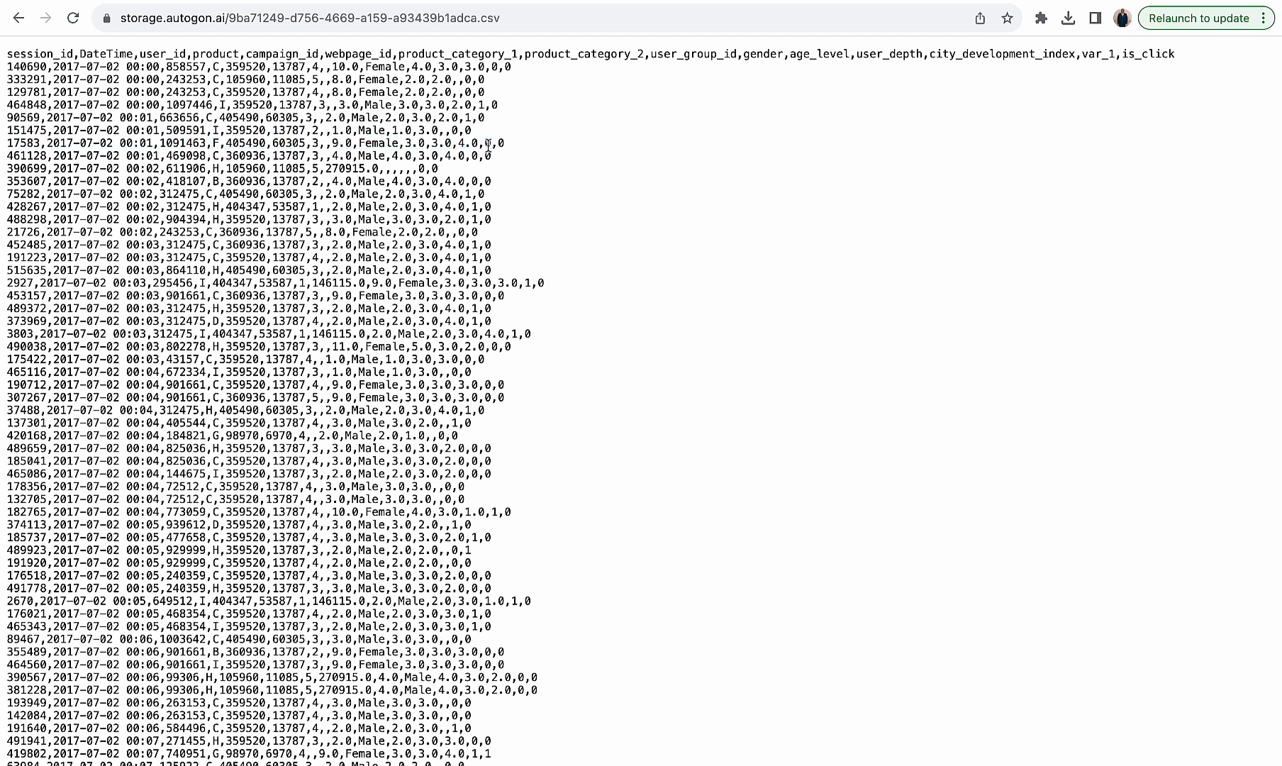
left_click_drag(490, 143, 15, 149)
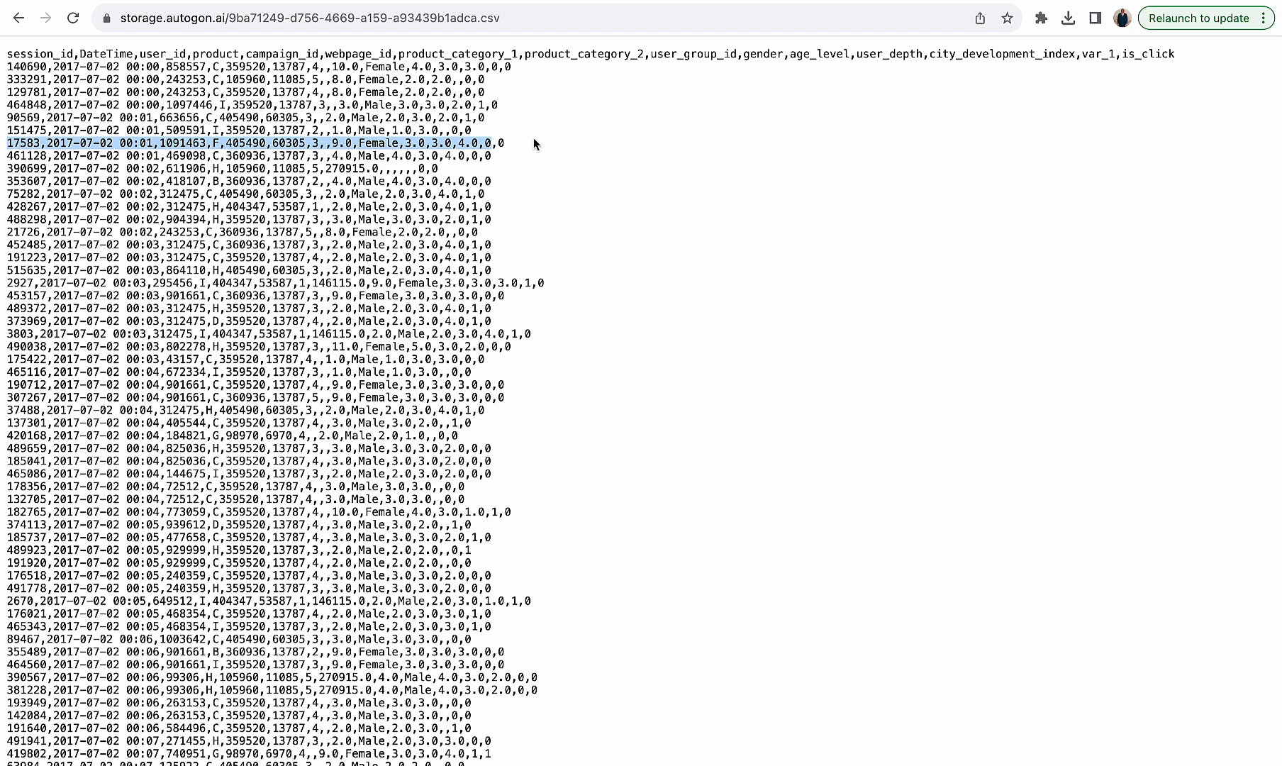
- Open Quick Predikt in the Autogon console and choose the CTR In Advertisement Prediction project with the Ads Isclicked M model
left_click(758, 0)
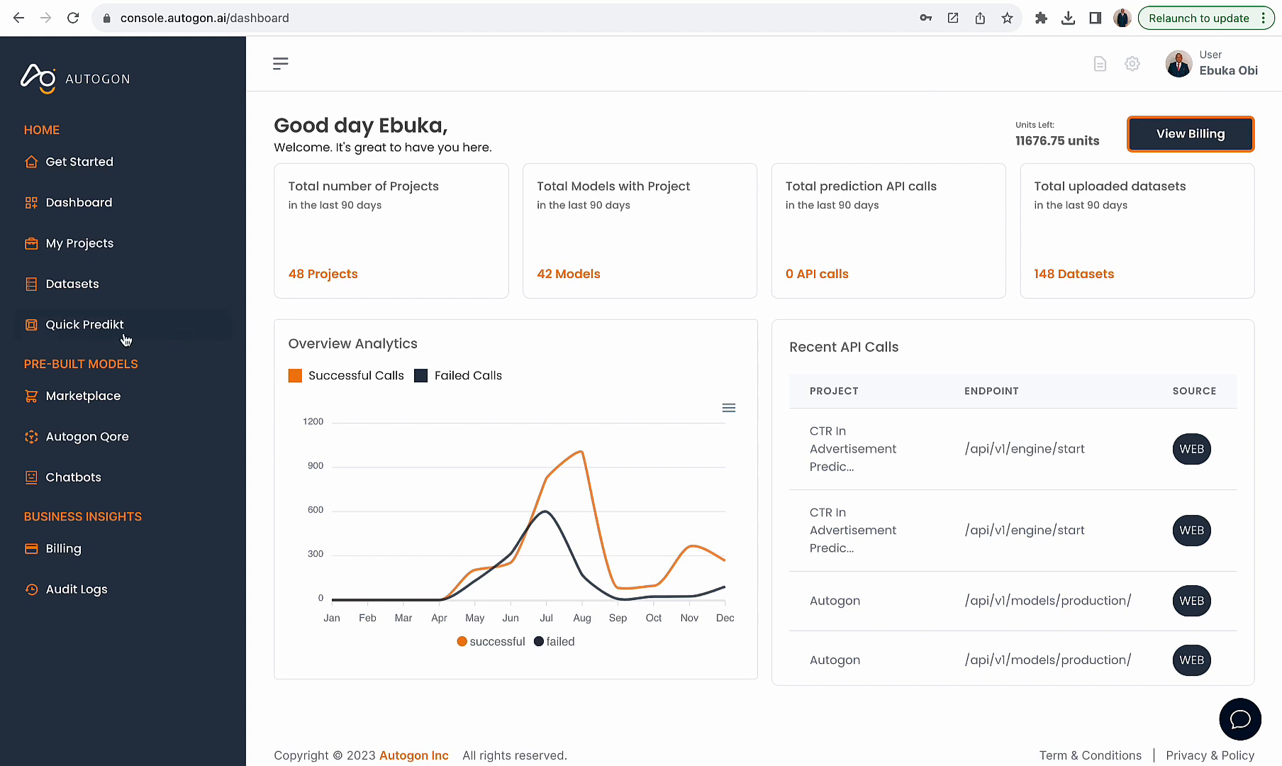
left_click(122, 328)
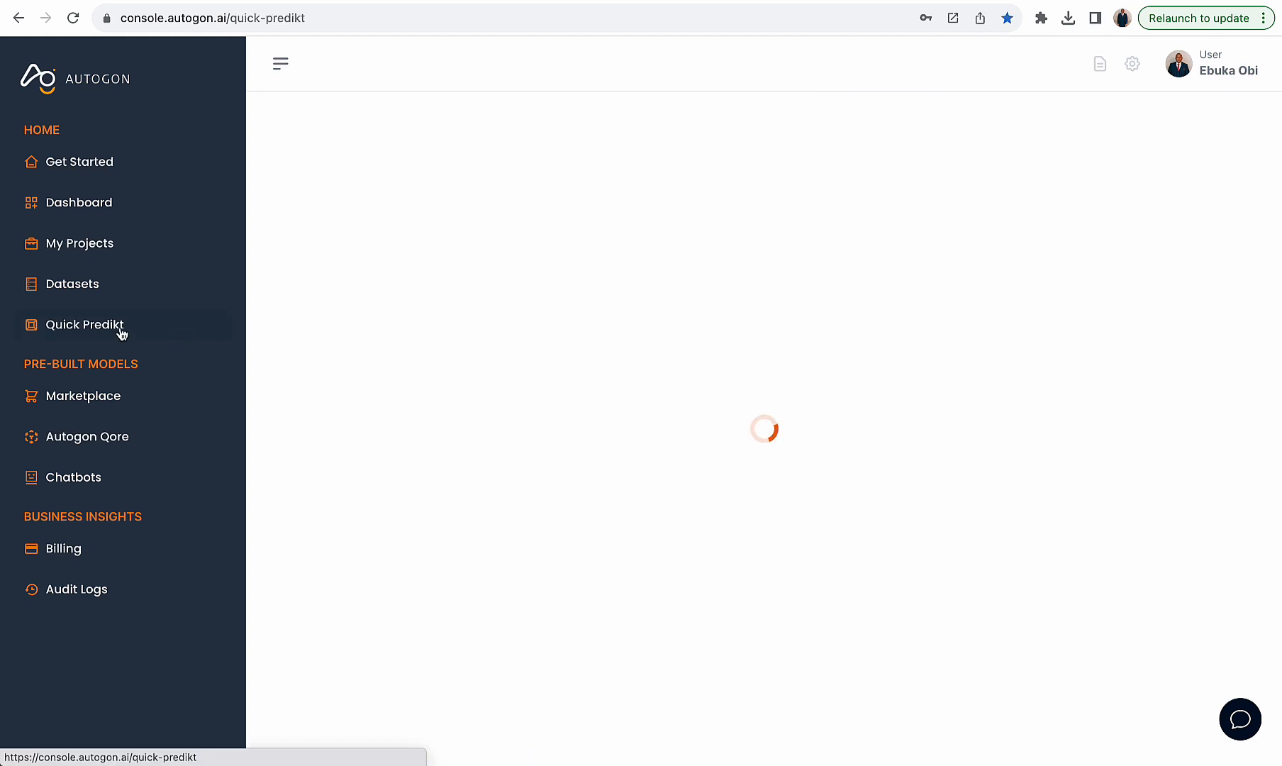
left_click(460, 335)
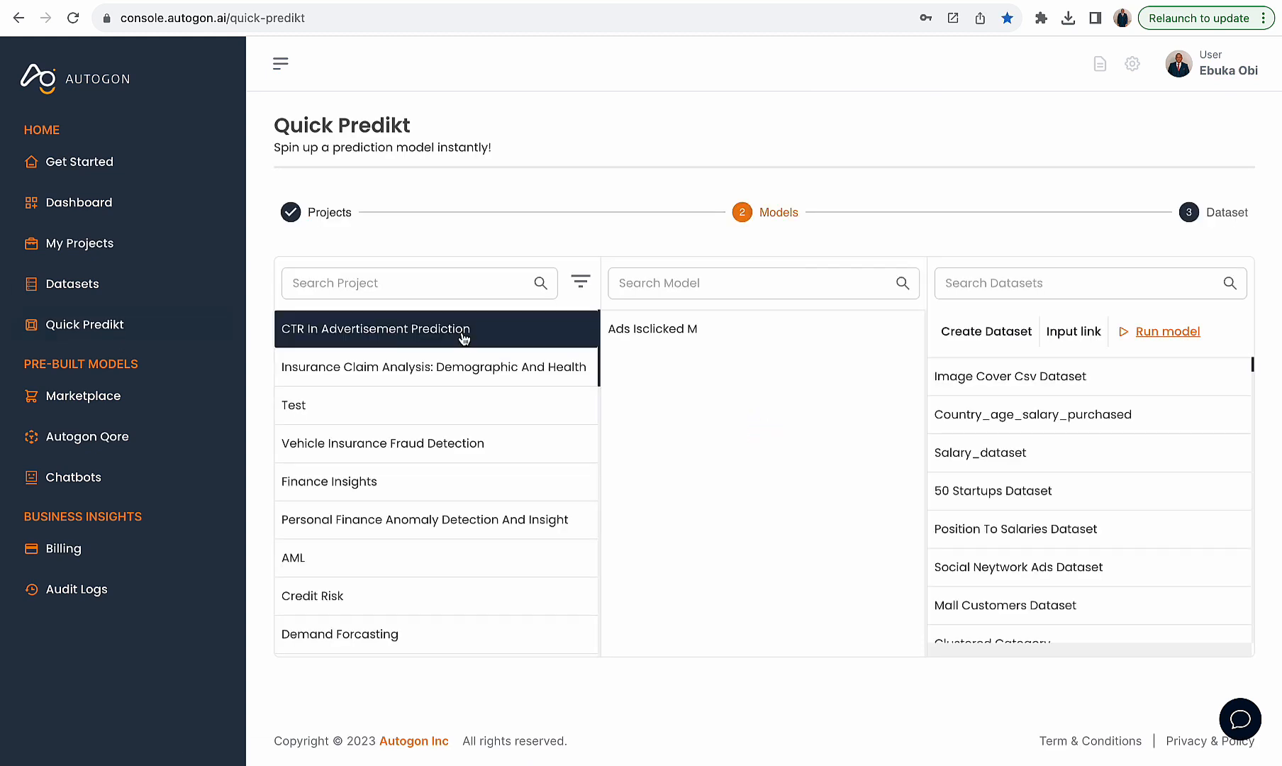
left_click(674, 338)
- Generate a prediction dataset using the copied CSV row as the scaler with dimensions set to 1, and copy the generated dataset
left_click(996, 332)
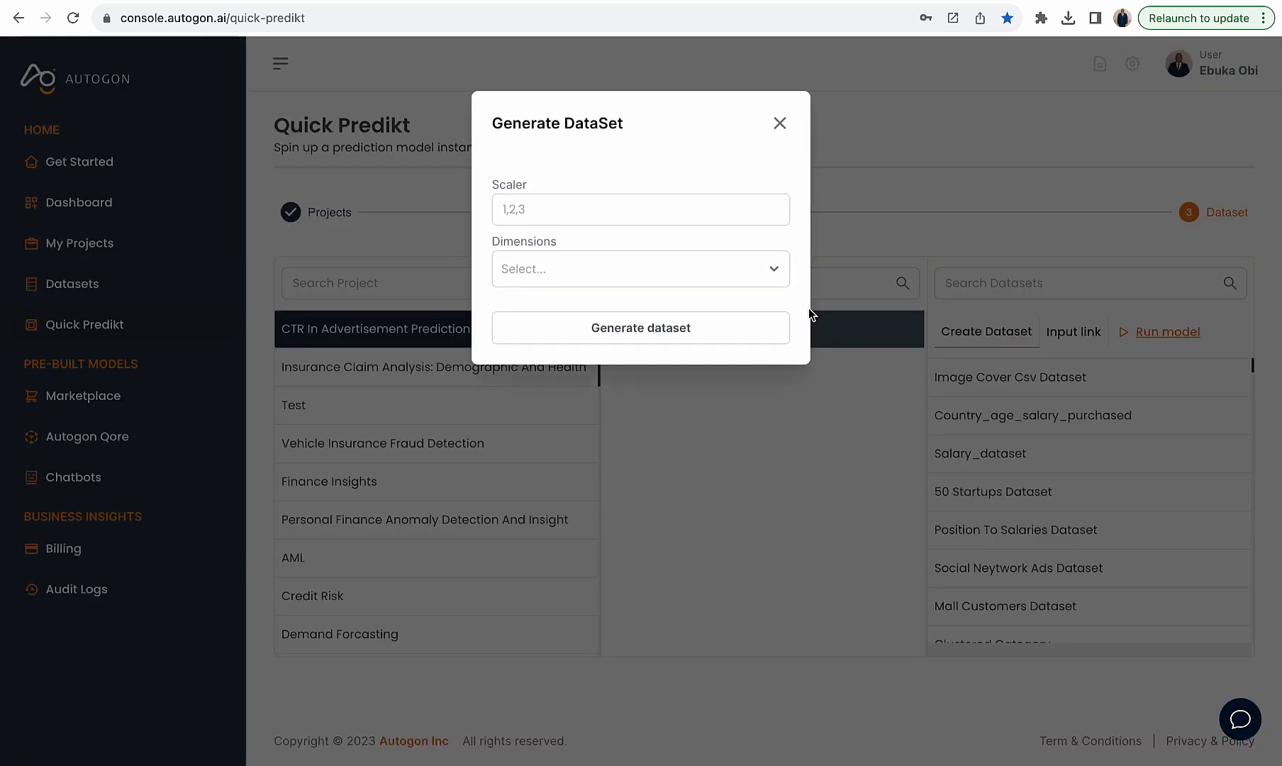
left_click(605, 205)
key("ctrl+v")
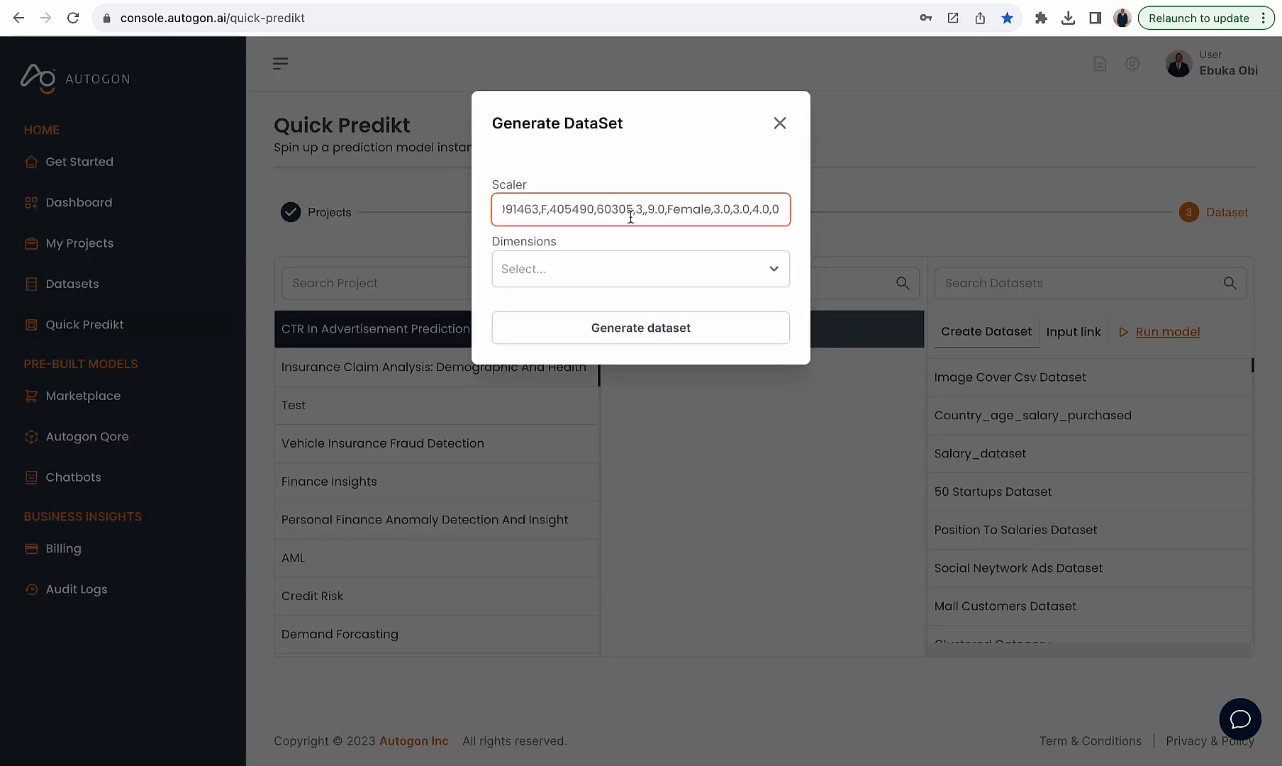
left_click(558, 270)
left_click(555, 304)
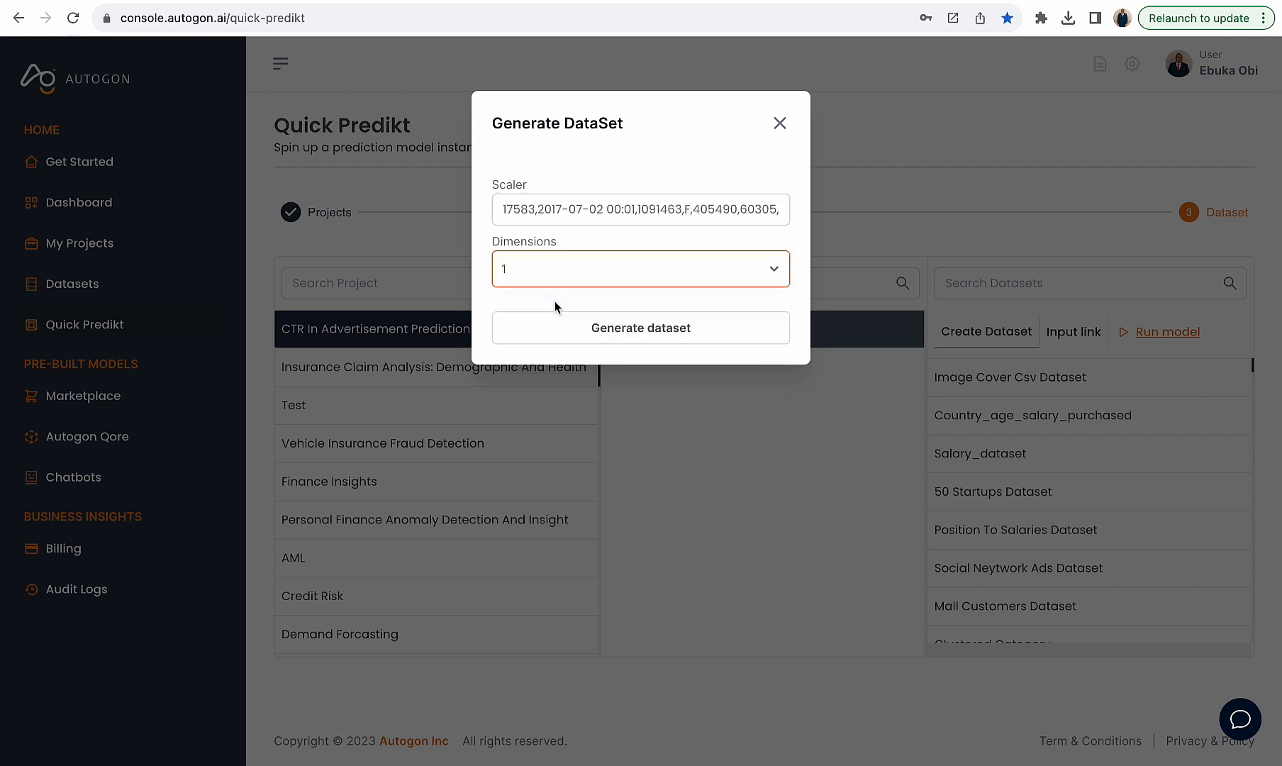
left_click(561, 327)
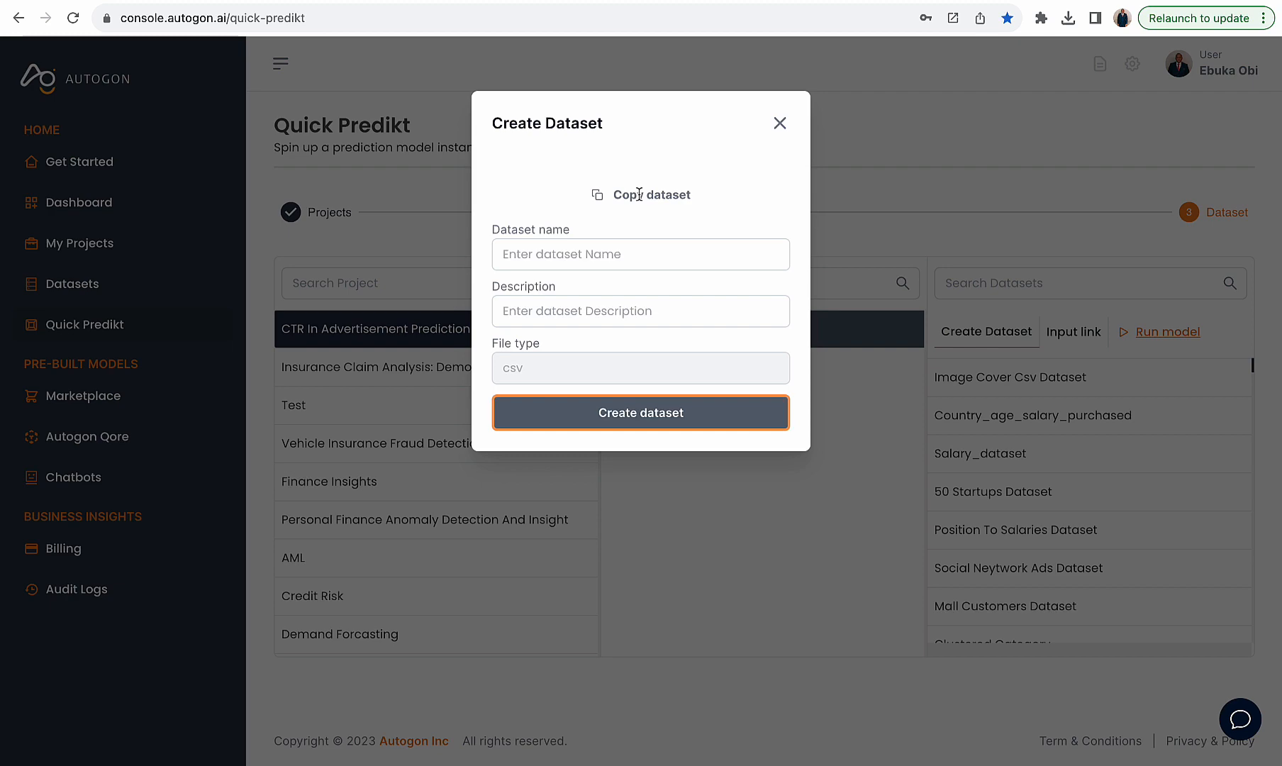
left_click(639, 194)
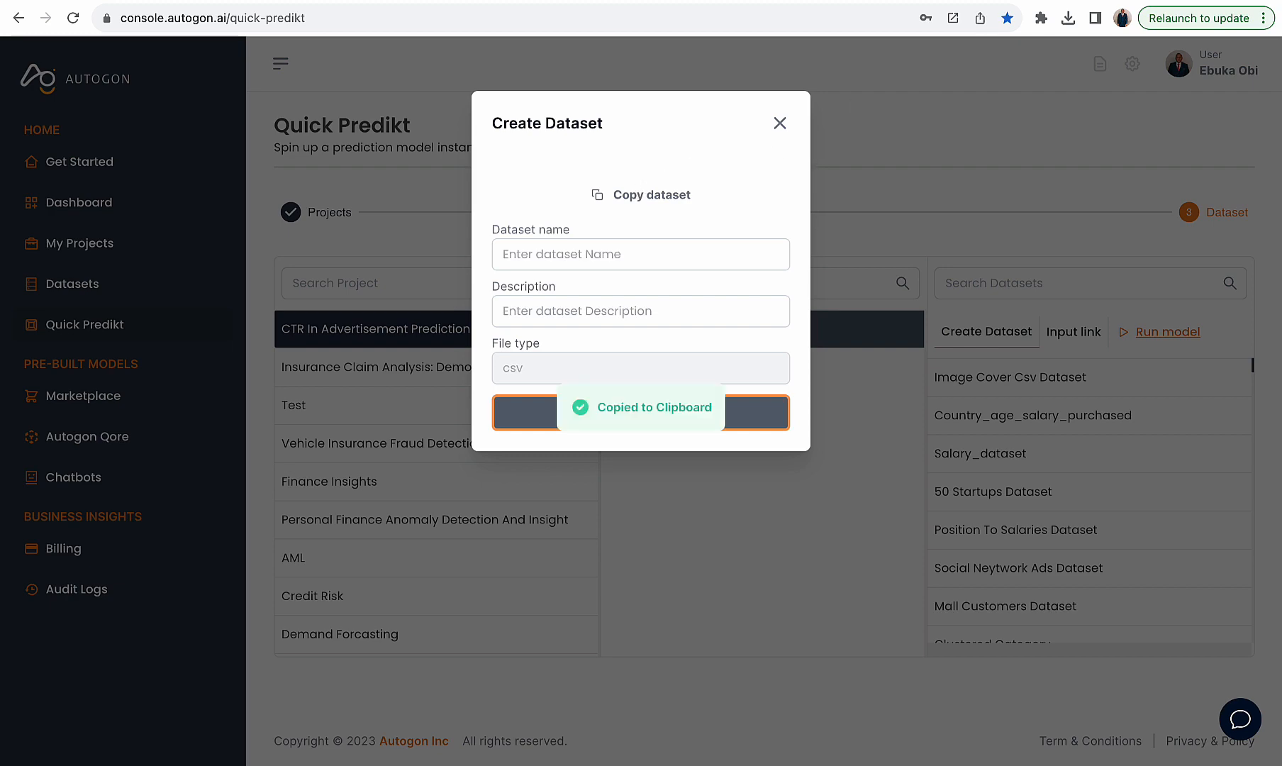
- Open the copied dataset link in a new browser tab and compare its data row with the session_id 17583 row in the raw CSV
key("super+t")
left_click(928, 20)
key("super+v")
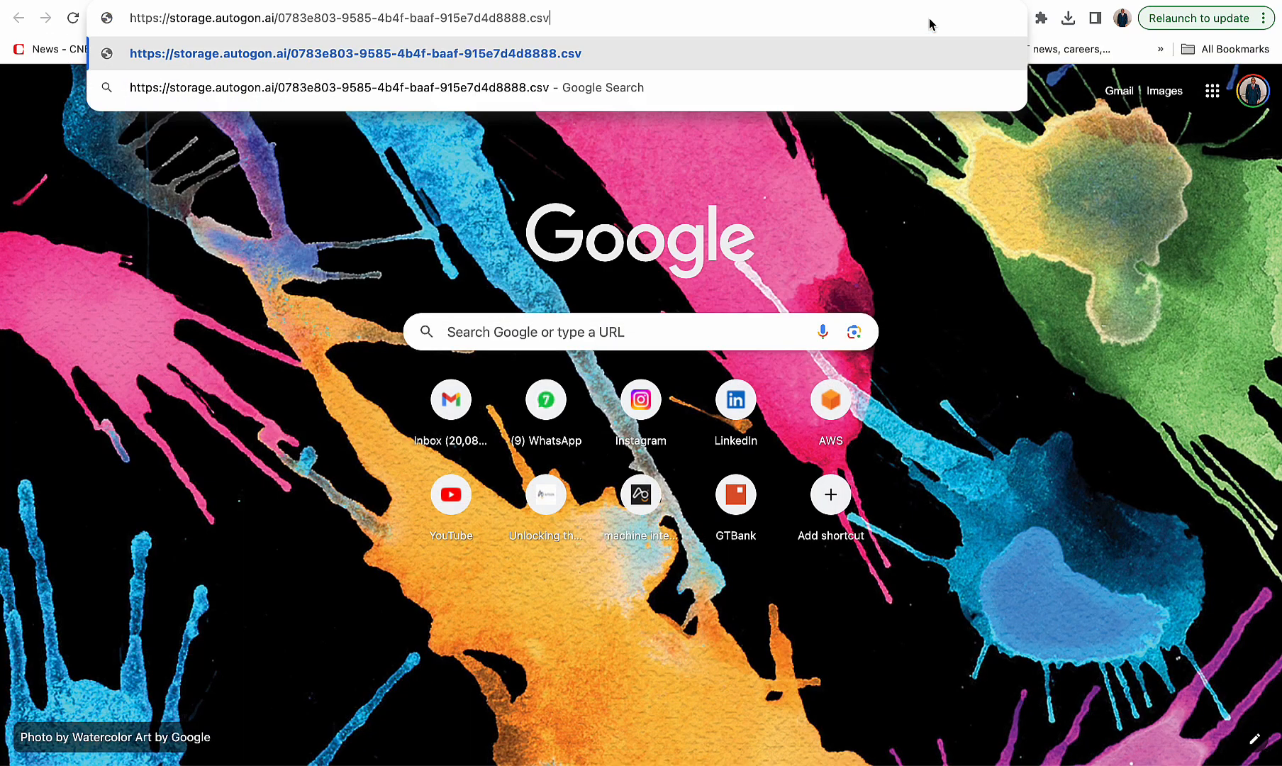
key("Return")
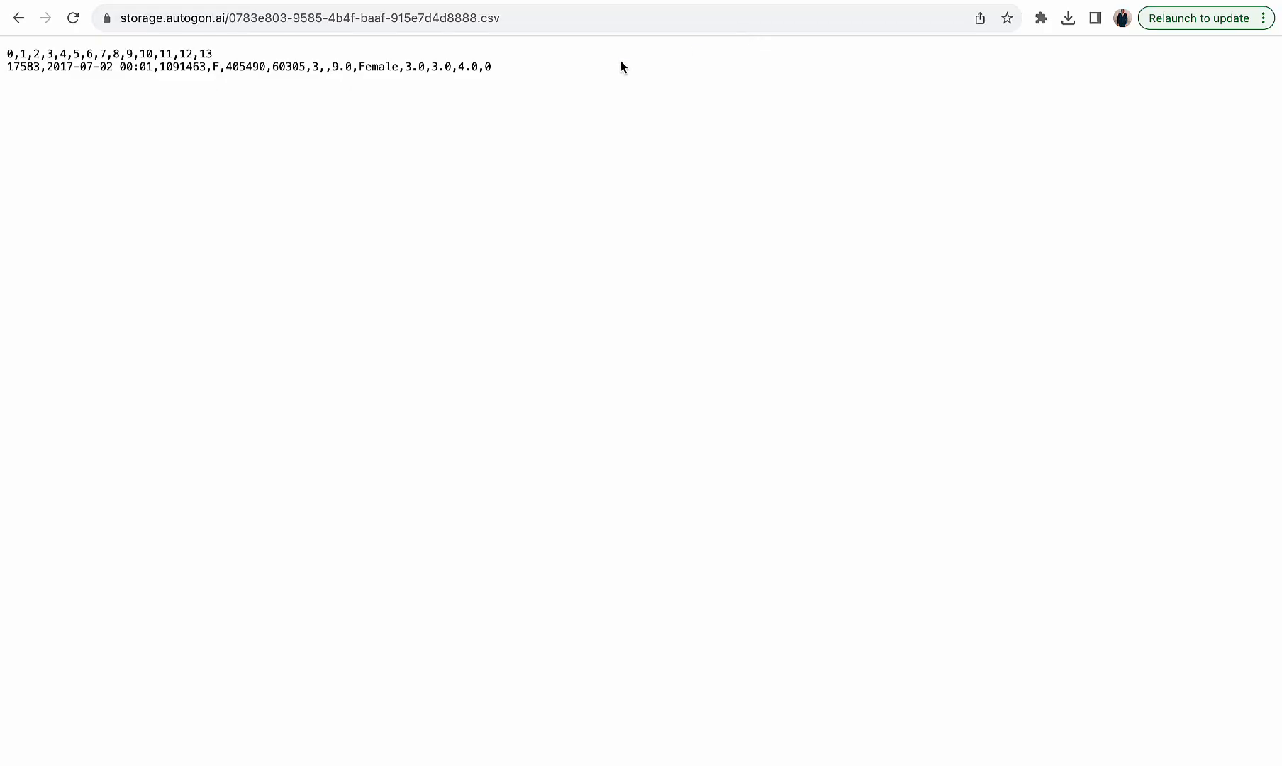
left_click_drag(503, 72, 5, 68)
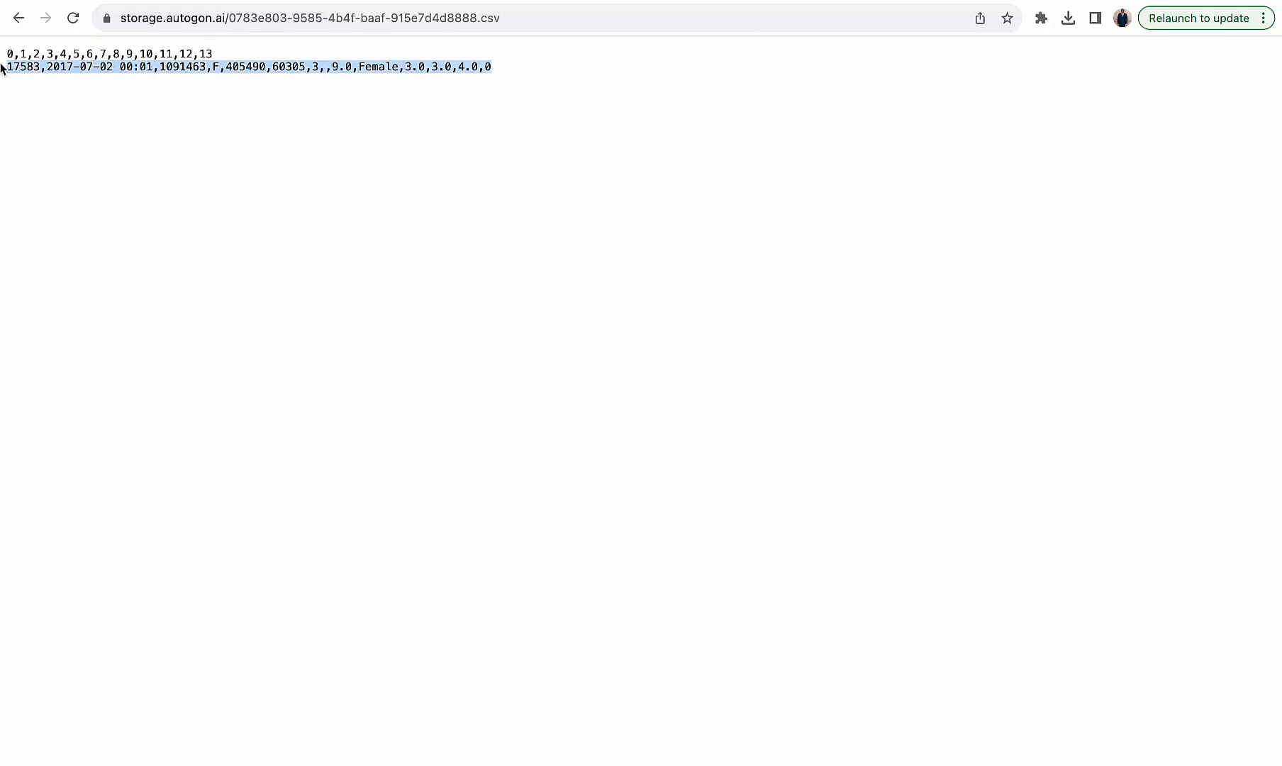
left_click(484, 67)
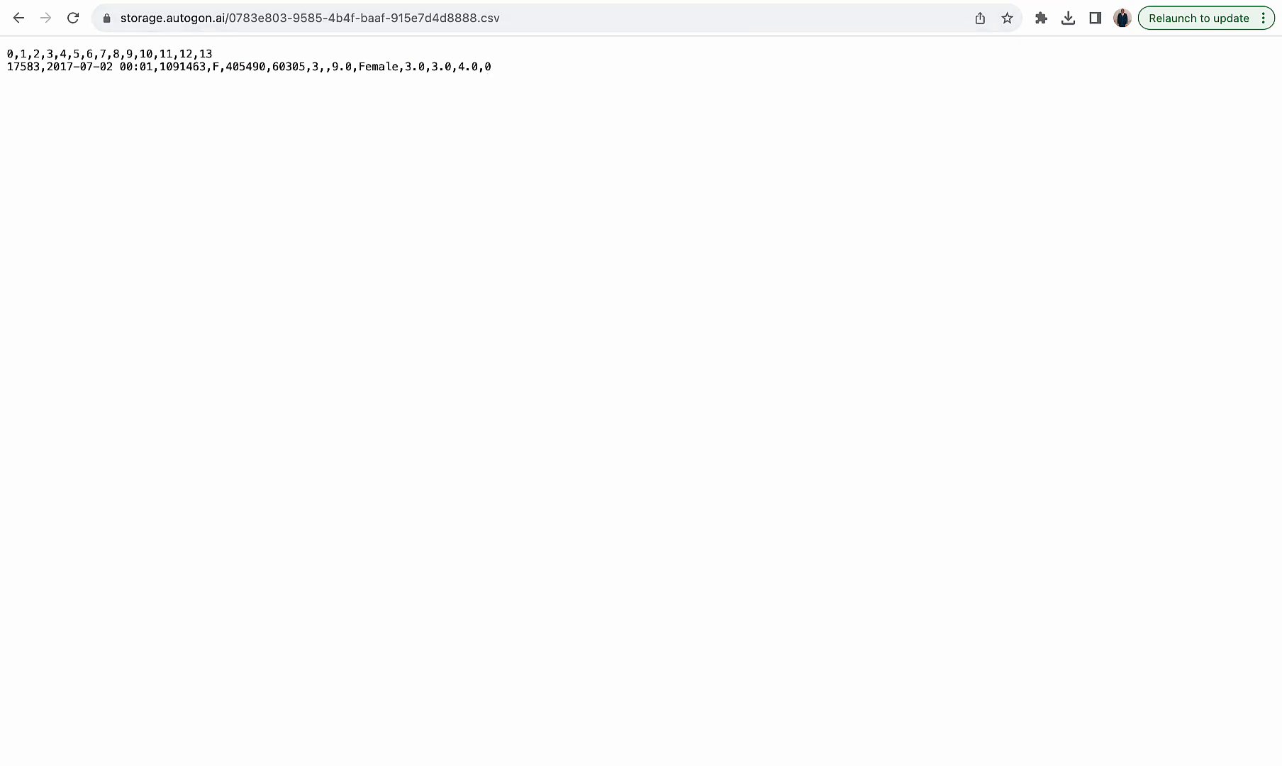
left_click(742, 2)
left_click(460, 142)
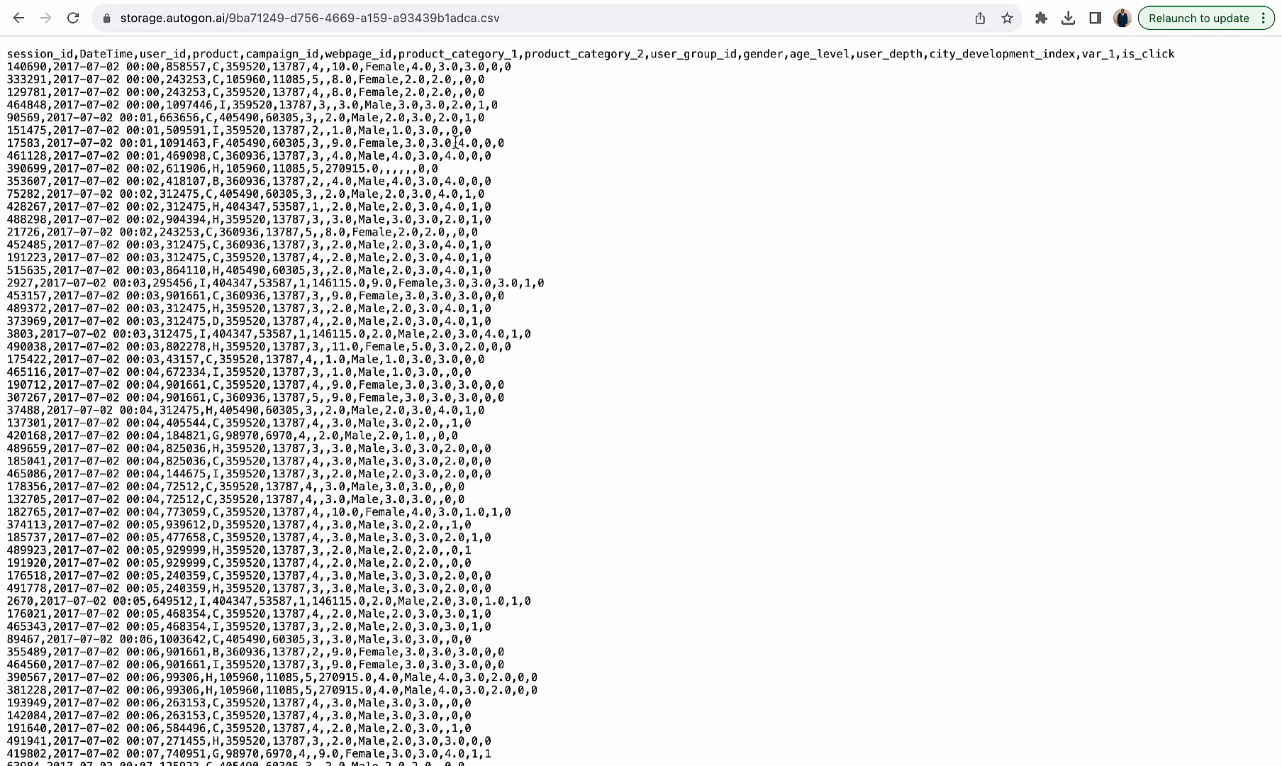
left_click_drag(500, 143, 516, 142)
left_click(883, 1)
left_click(860, 21)
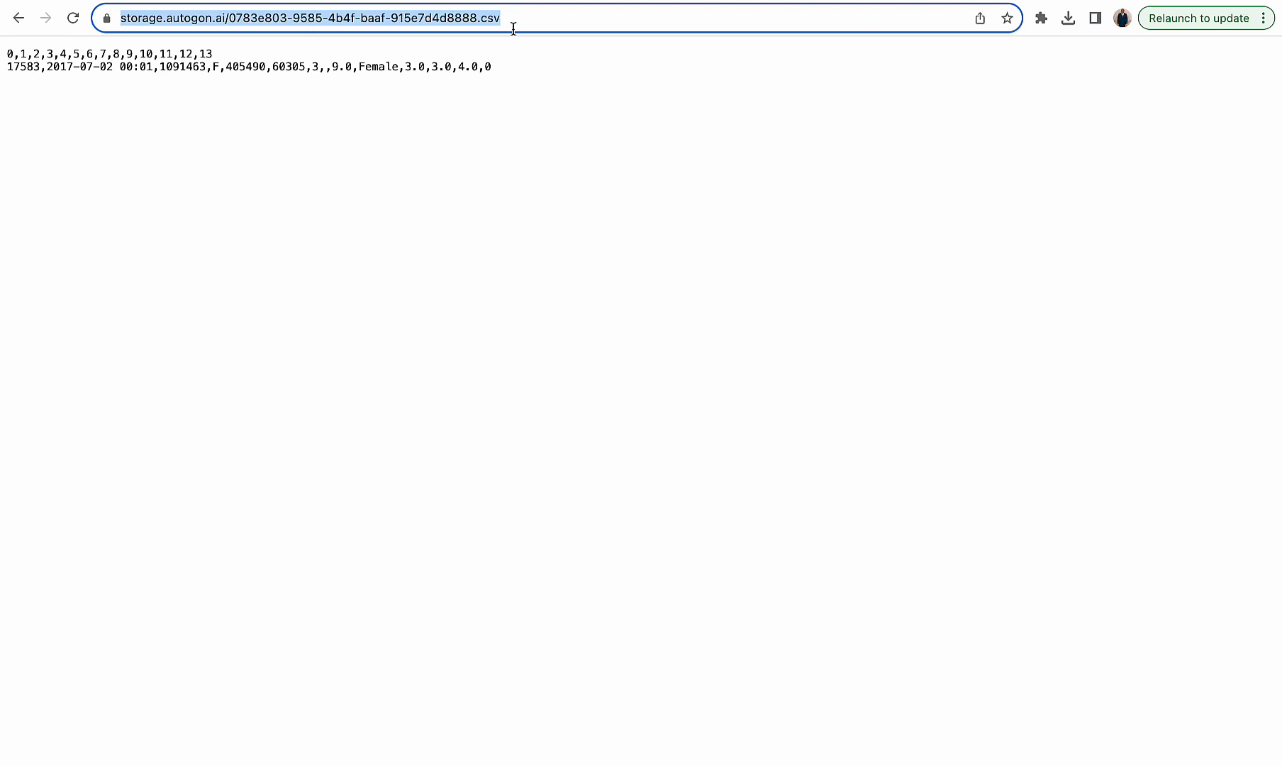
- In the project wizard, run a classification prediction with the copied dataset link as test data and check the predicted label and score
left_click(699, 2)
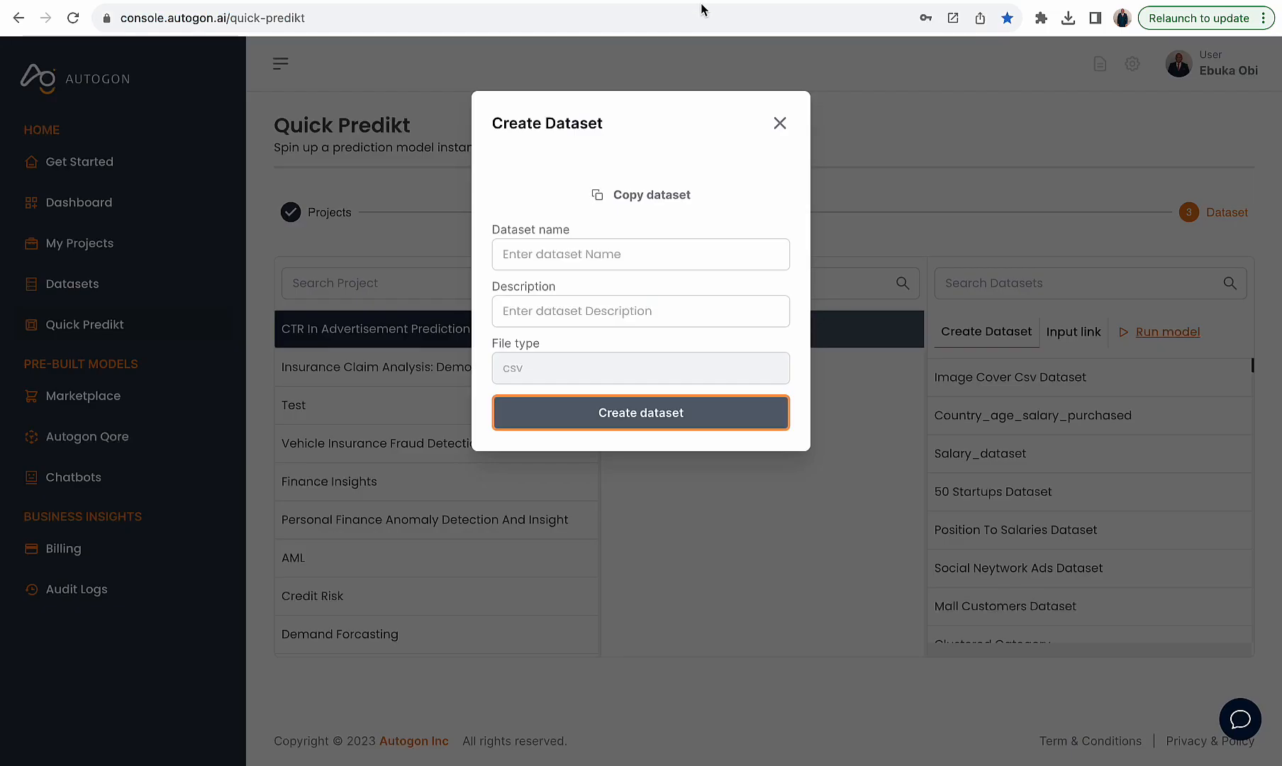
left_click(592, 4)
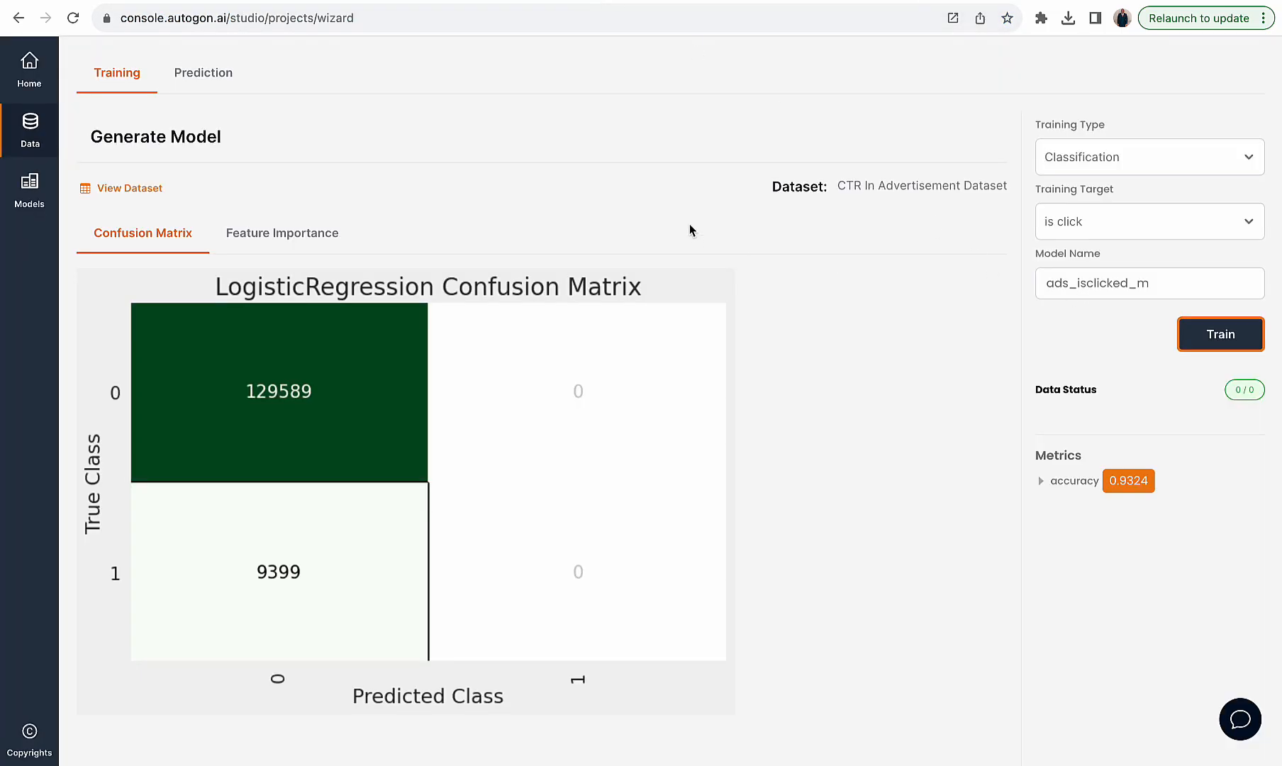
left_click(215, 77)
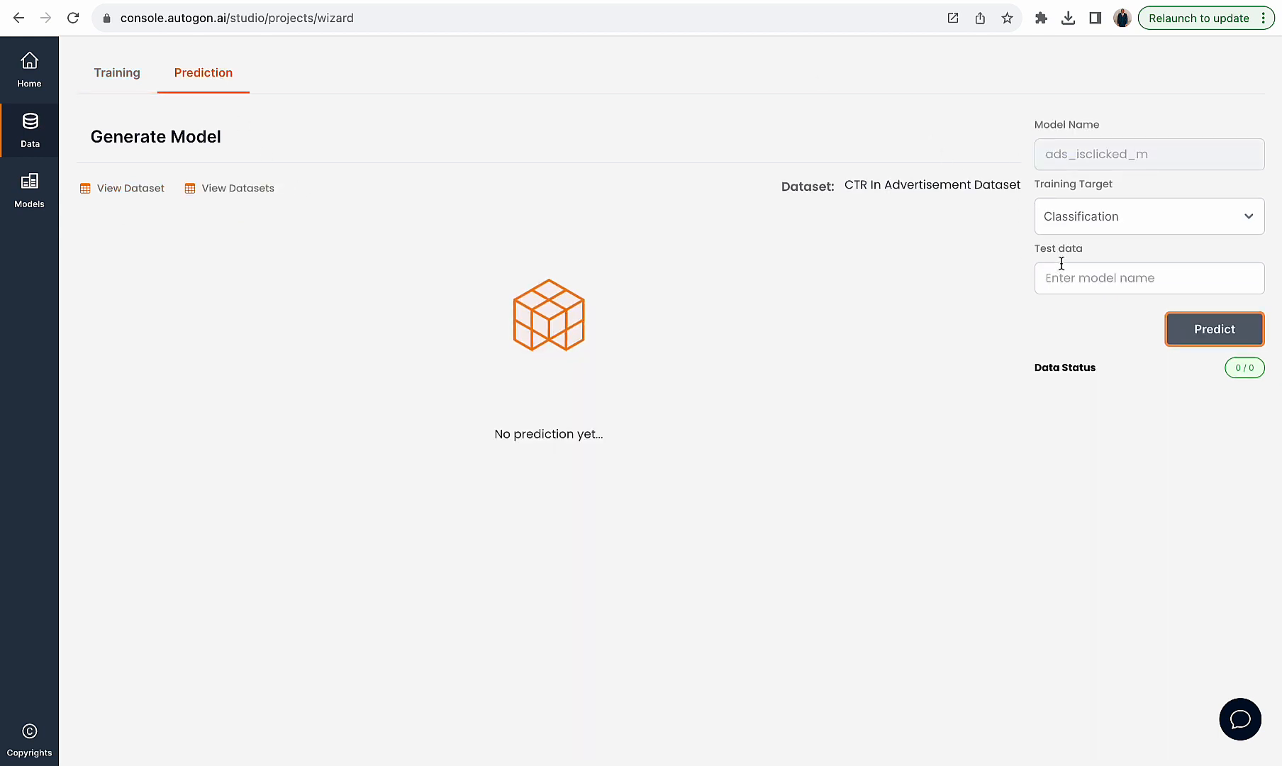
left_click_drag(1088, 254, 1016, 248)
left_click(1074, 281)
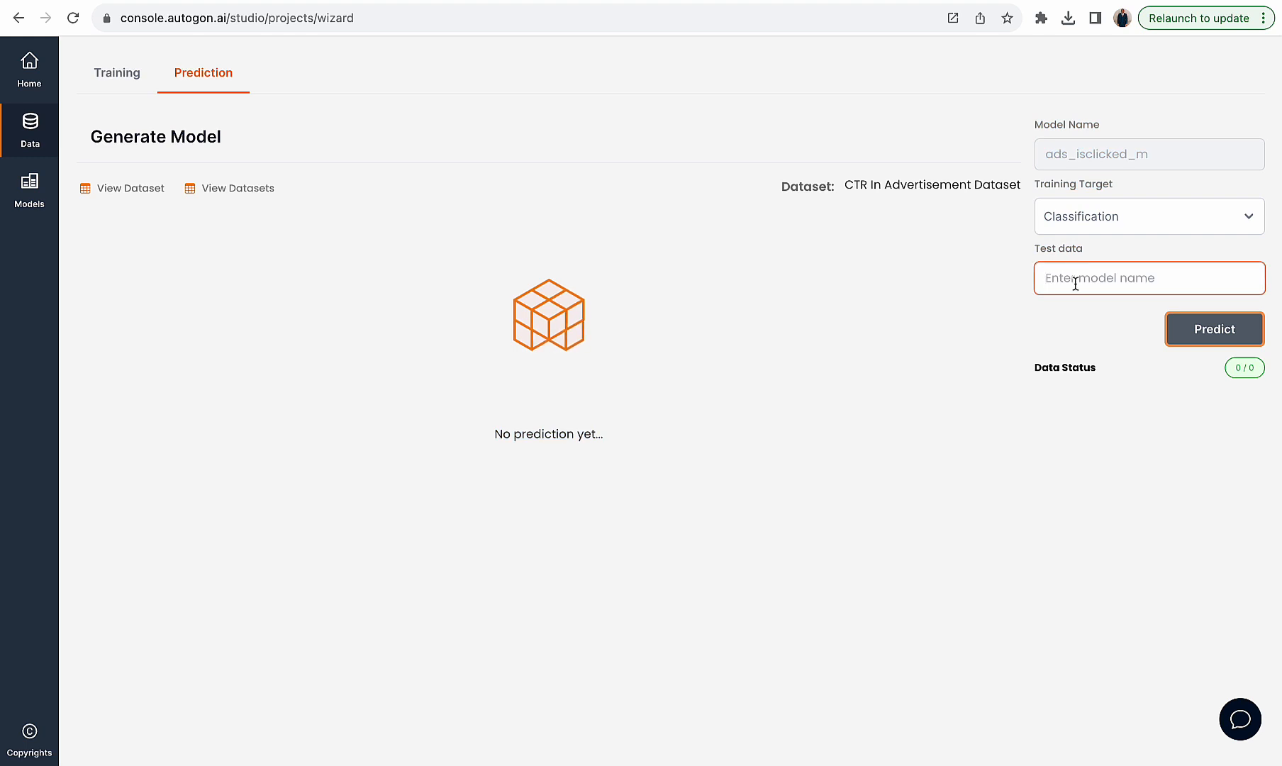
key("ctrl+v")
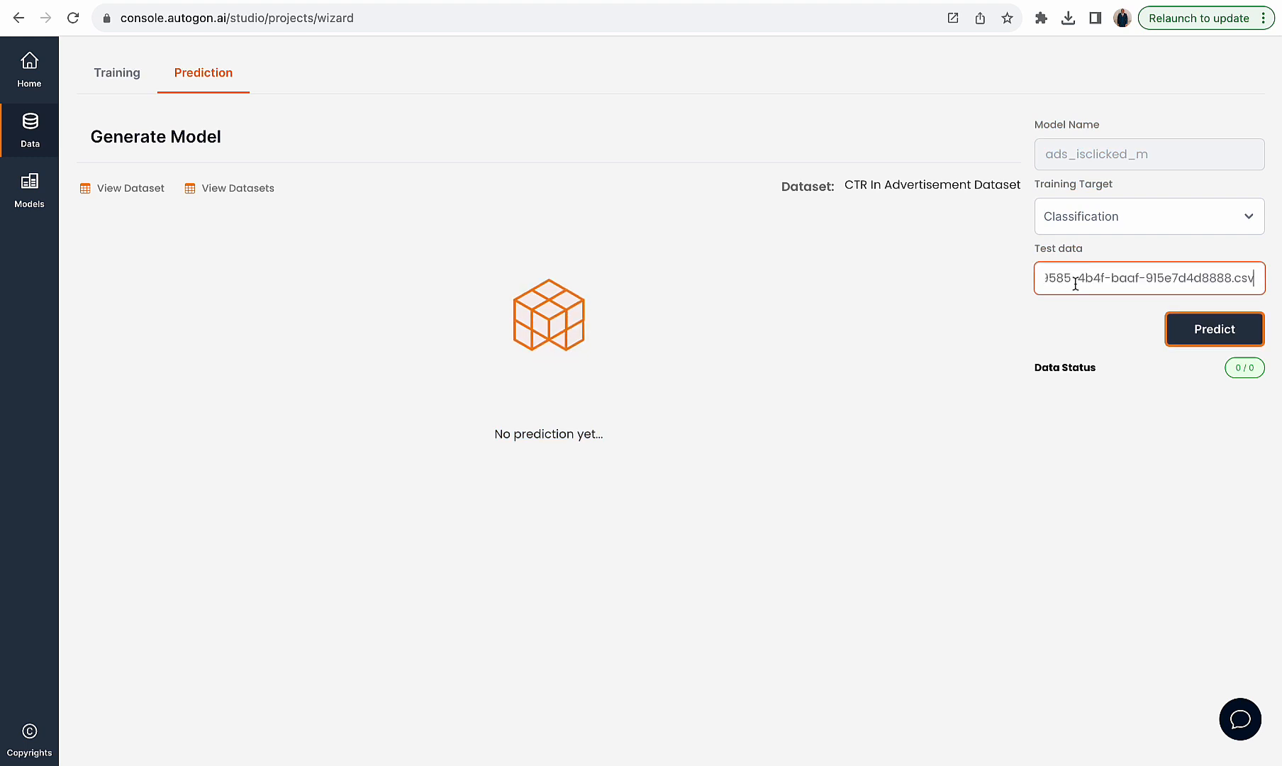
left_click(1227, 331)
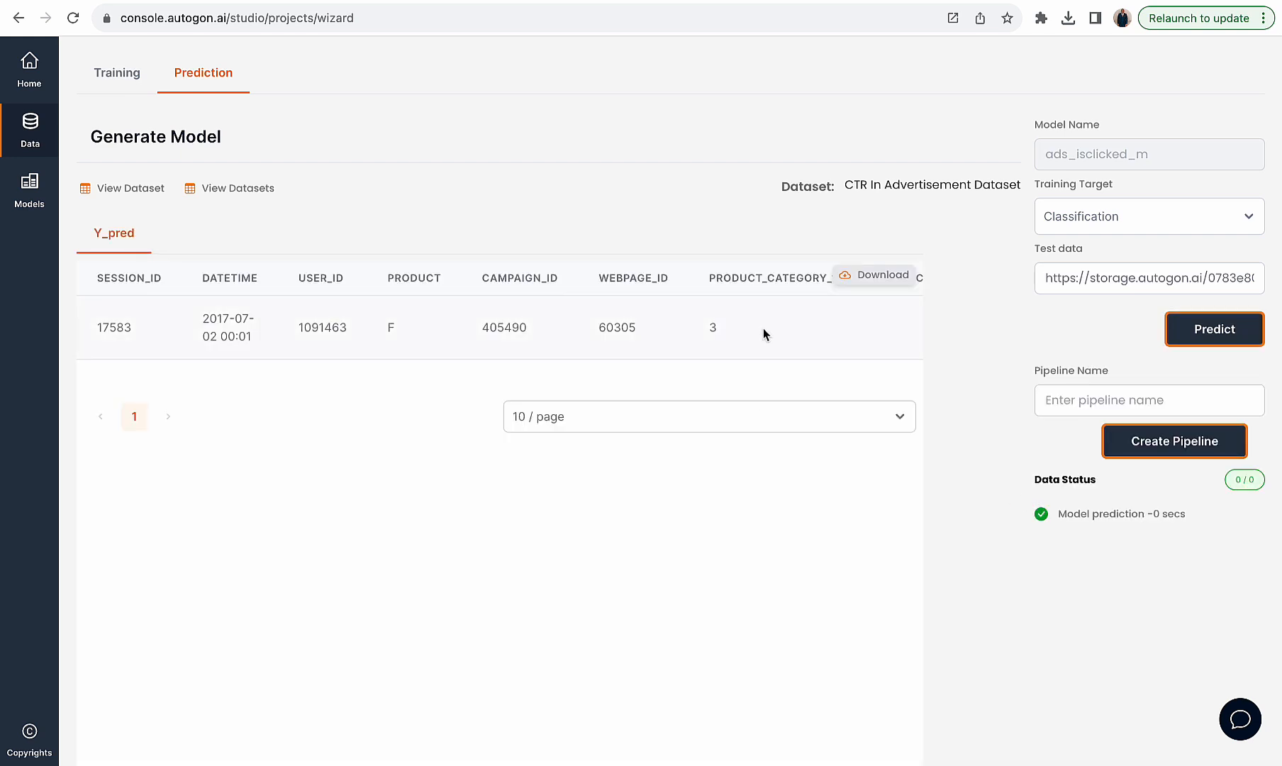
scroll(736, 332, "right", 1)
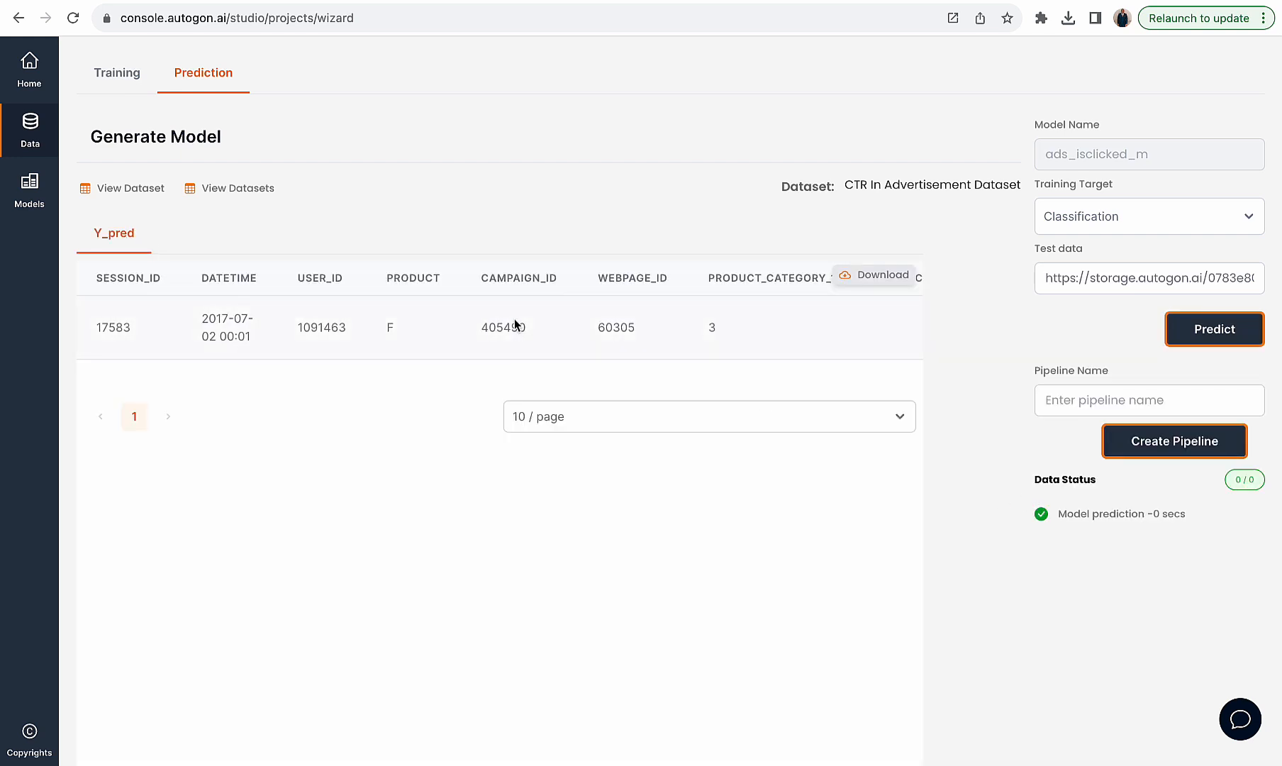
scroll(516, 325, "right", 10)
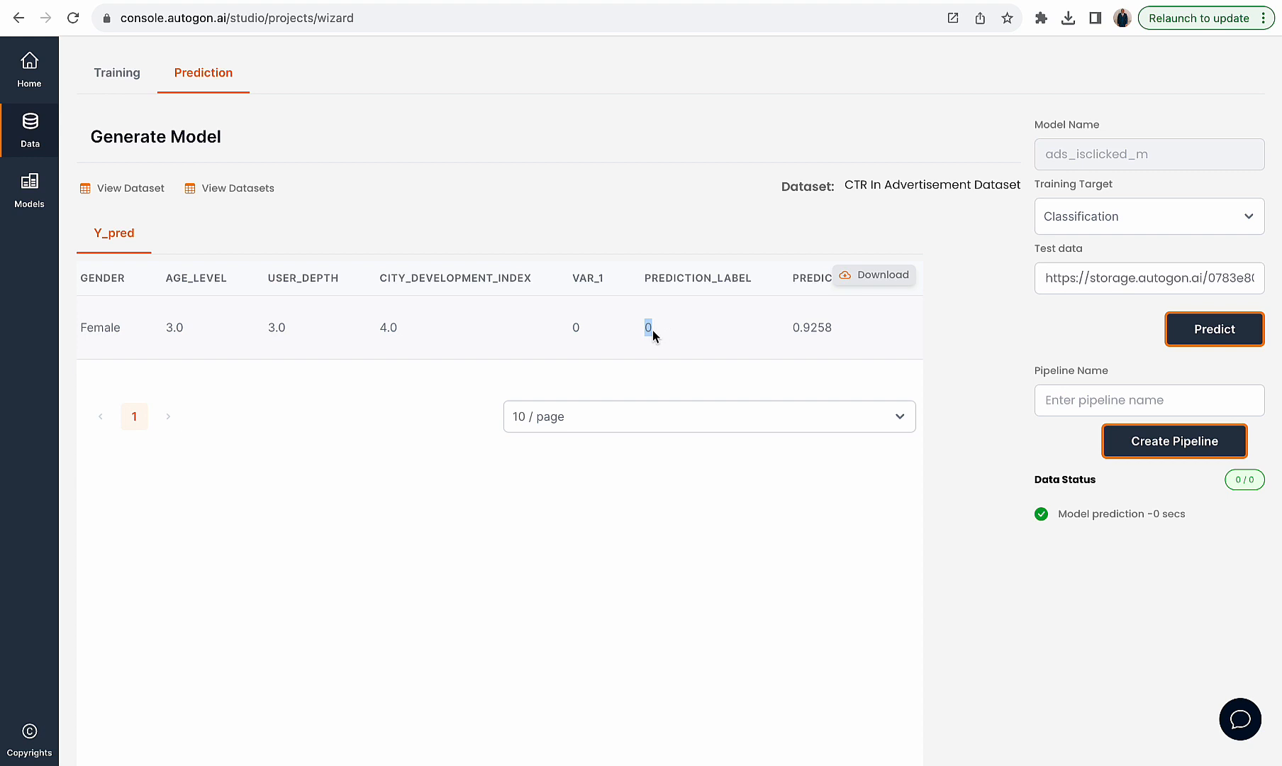
left_click(793, 334)
- Copy the row with session_id 5603 from the raw CSV, leaving out its final is_click value
left_click(802, 3)
scroll(466, 351, "down", 10)
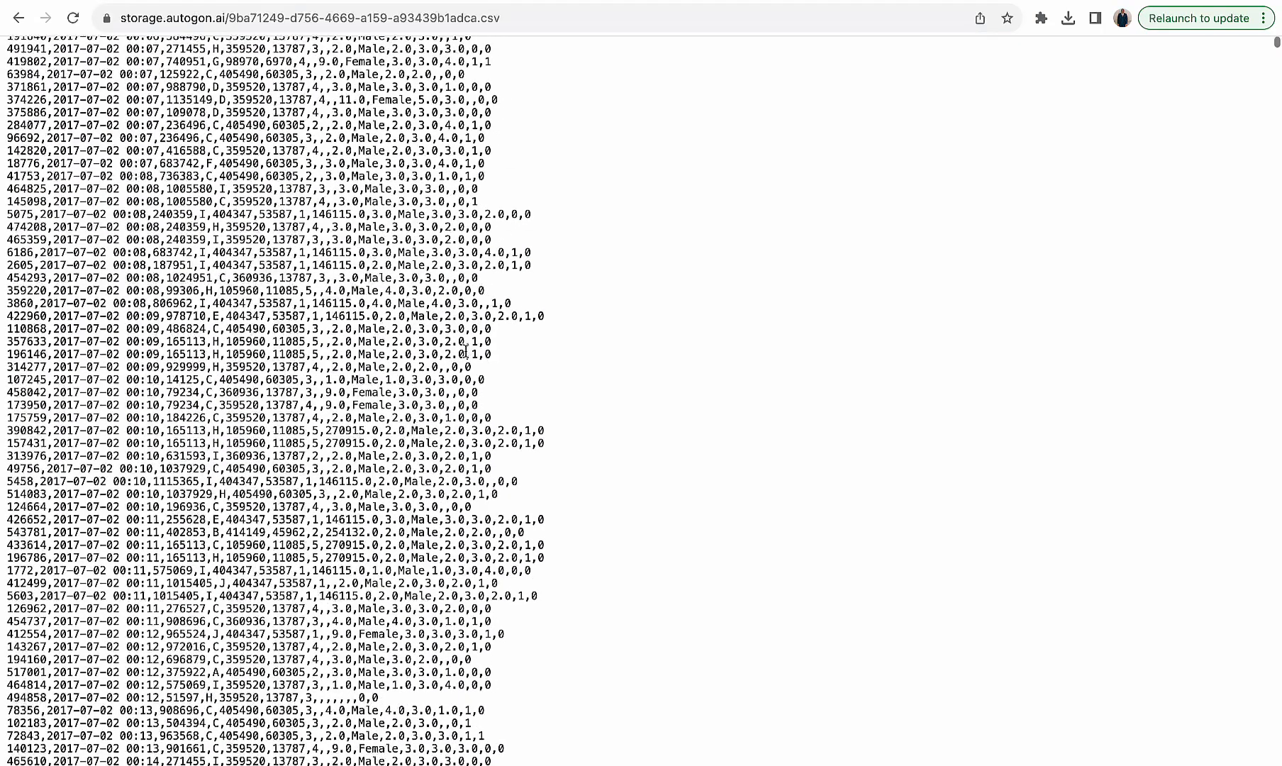
scroll(529, 553, "down", 5)
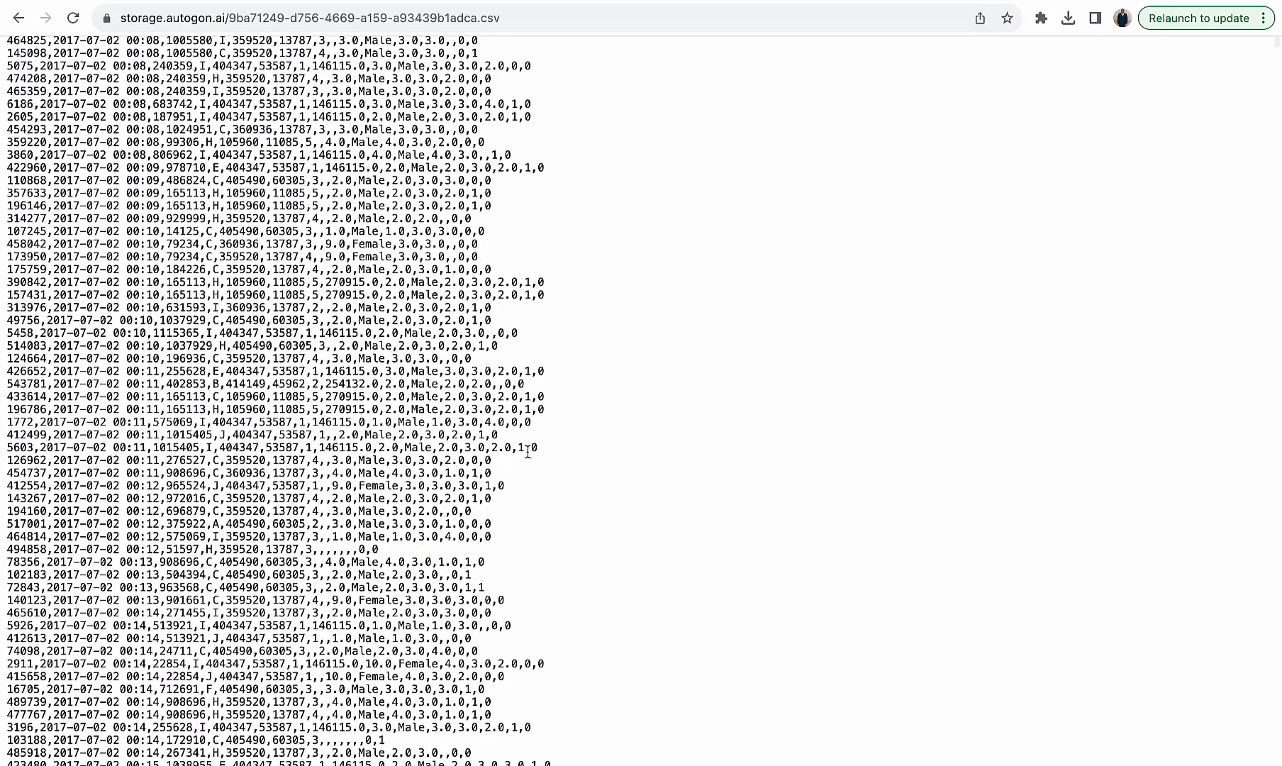
left_click_drag(526, 448, 1, 451)
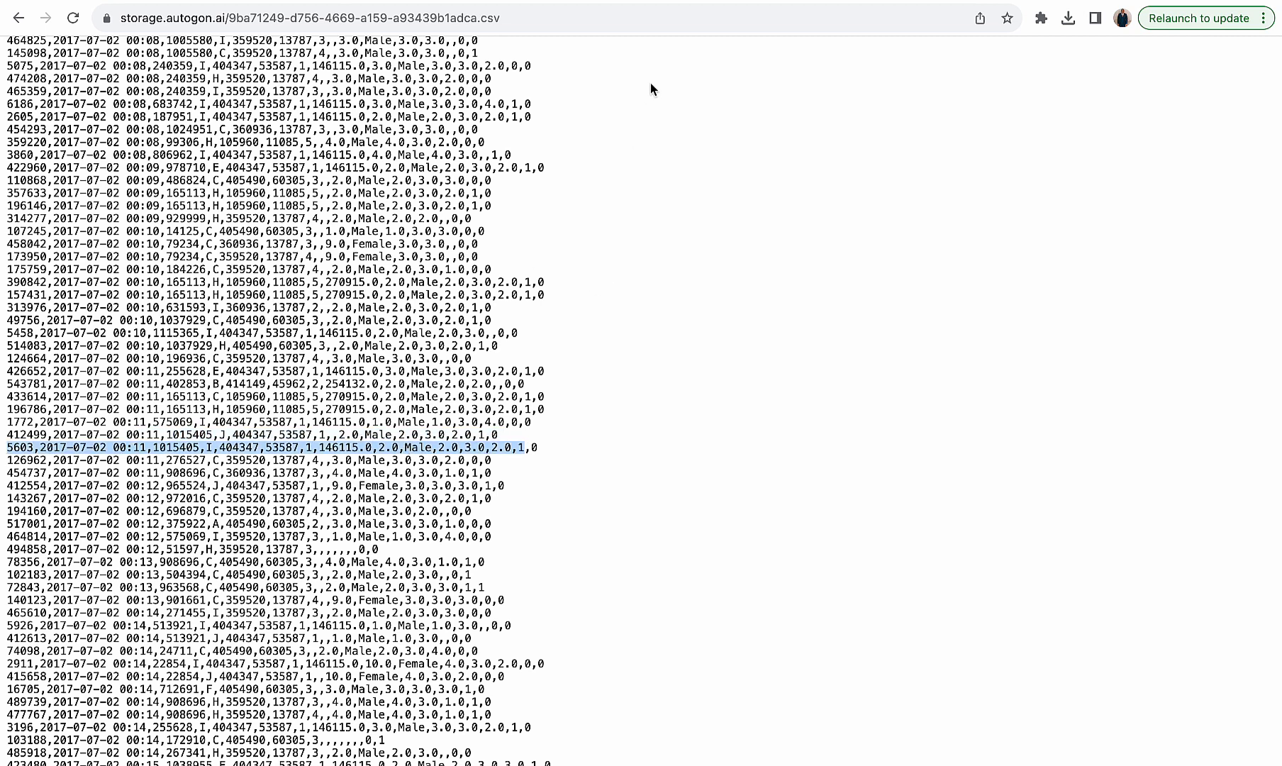
- In Quick Predikt, generate a new dataset using the session_id 5603 row as the scaler with dimensions set to 1, and copy it
left_click(686, 1)
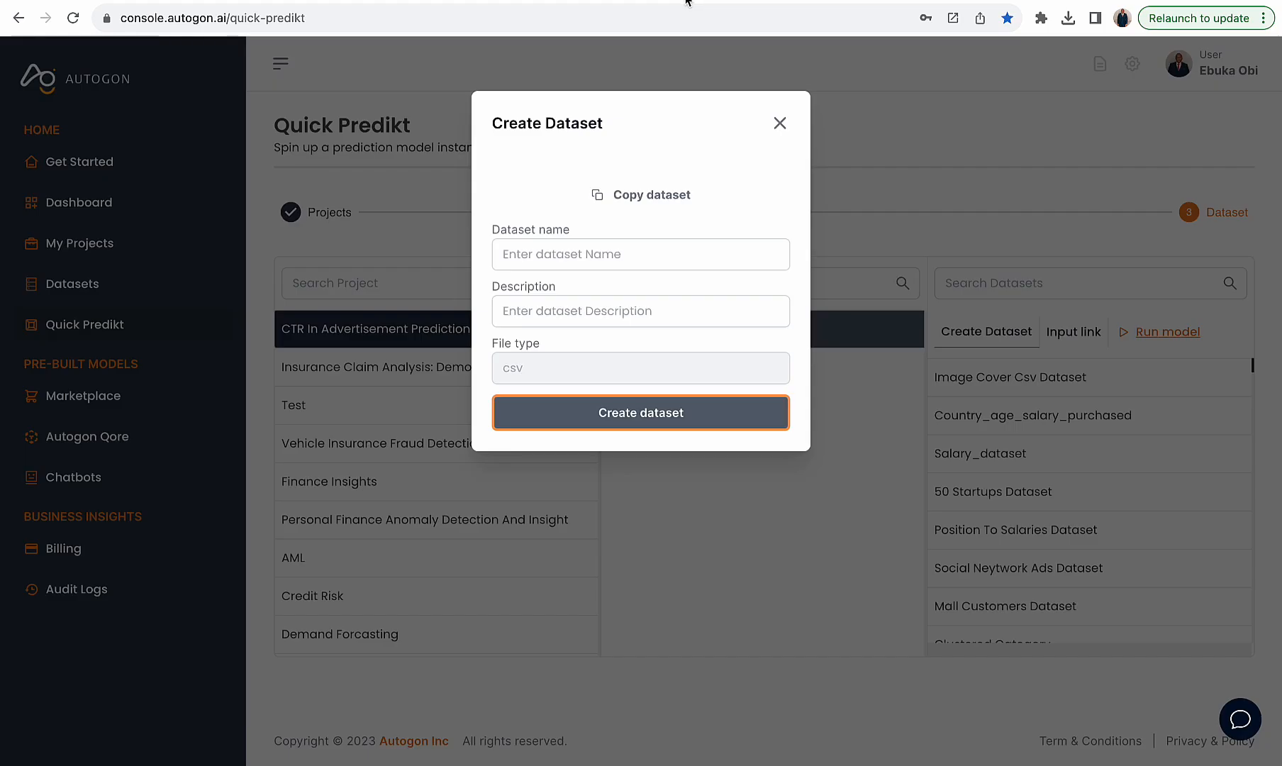
left_click(780, 125)
left_click(968, 332)
left_click(663, 212)
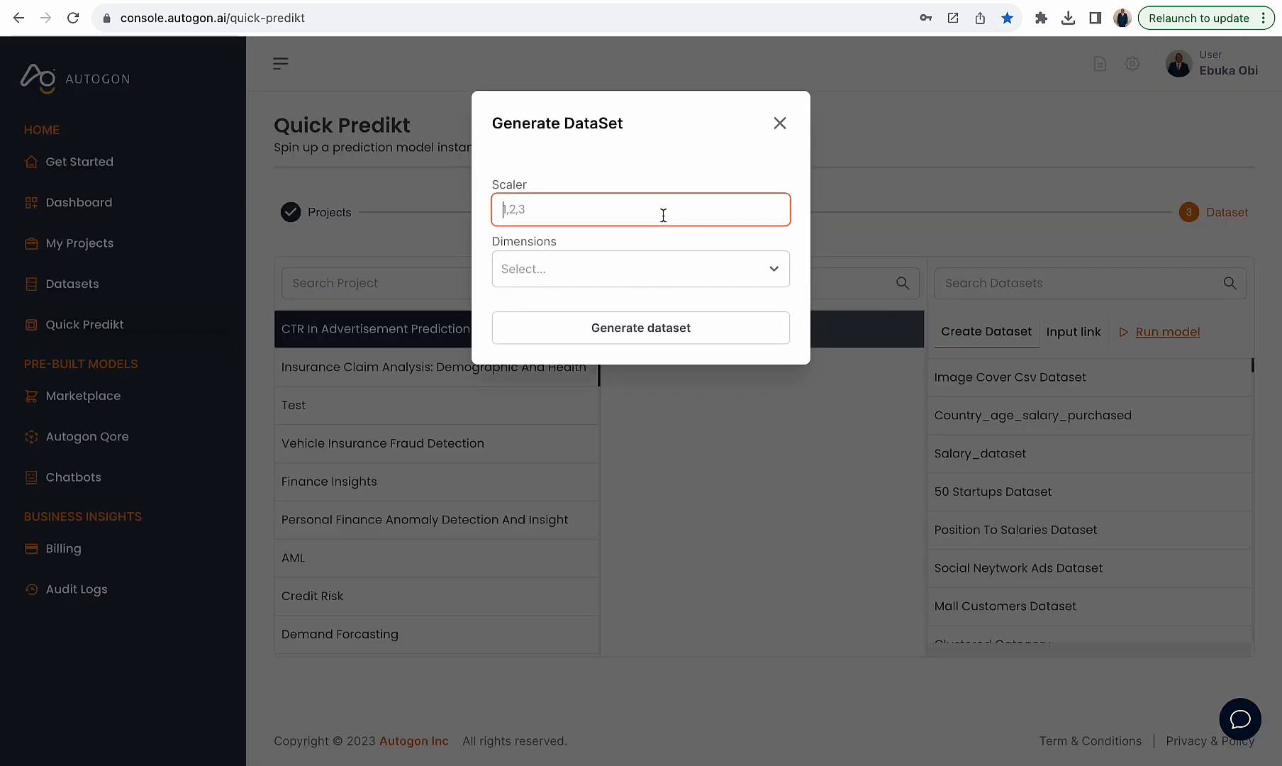
key("ctrl+v")
left_click(636, 277)
left_click(571, 316)
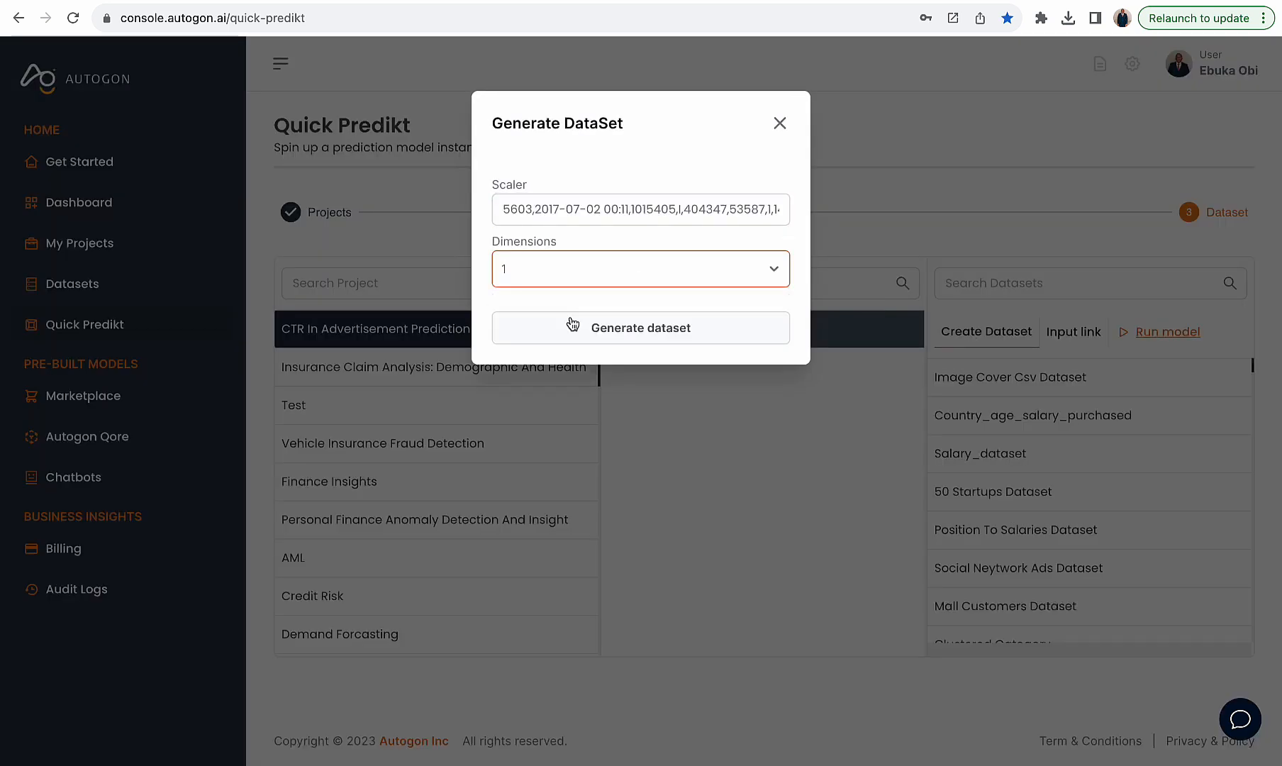
left_click(607, 337)
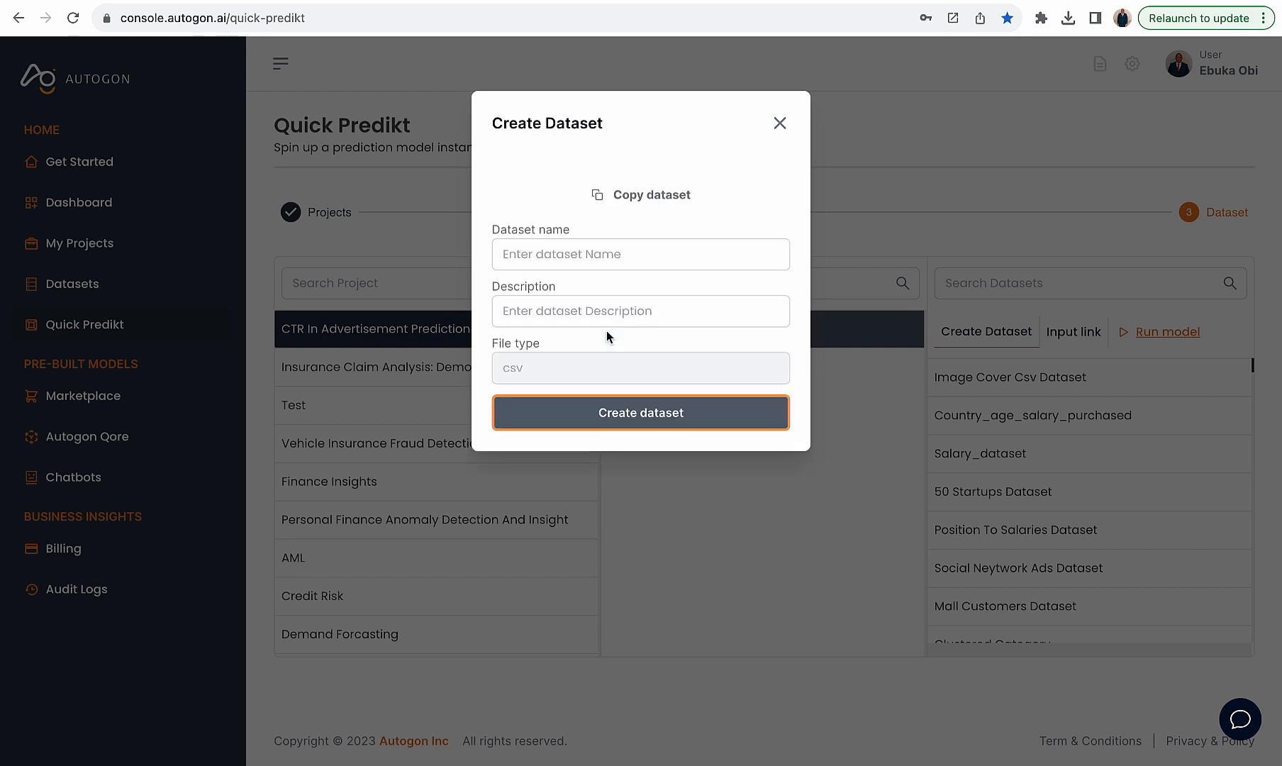
left_click(628, 193)
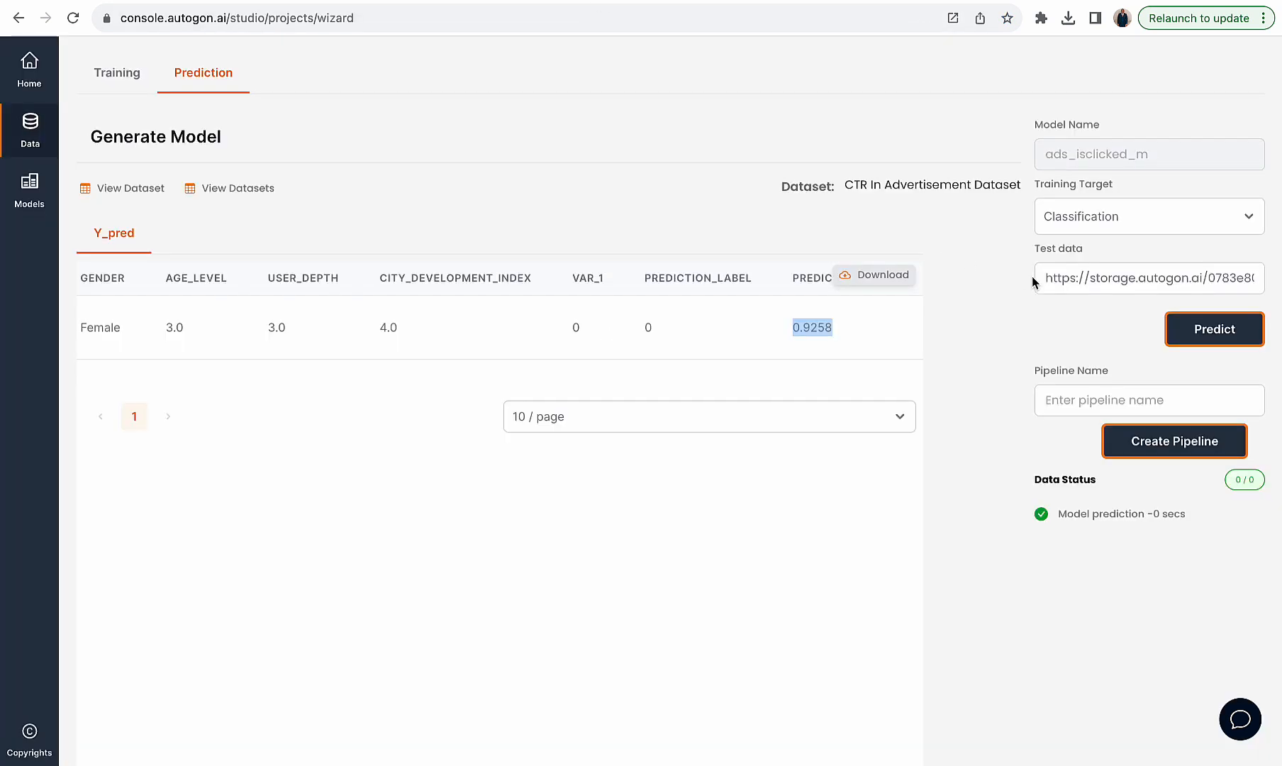
- Replace the wizard's test data with the new dataset link, run the prediction, and check the predicted label and score for session_id 5603
left_click(1041, 278)
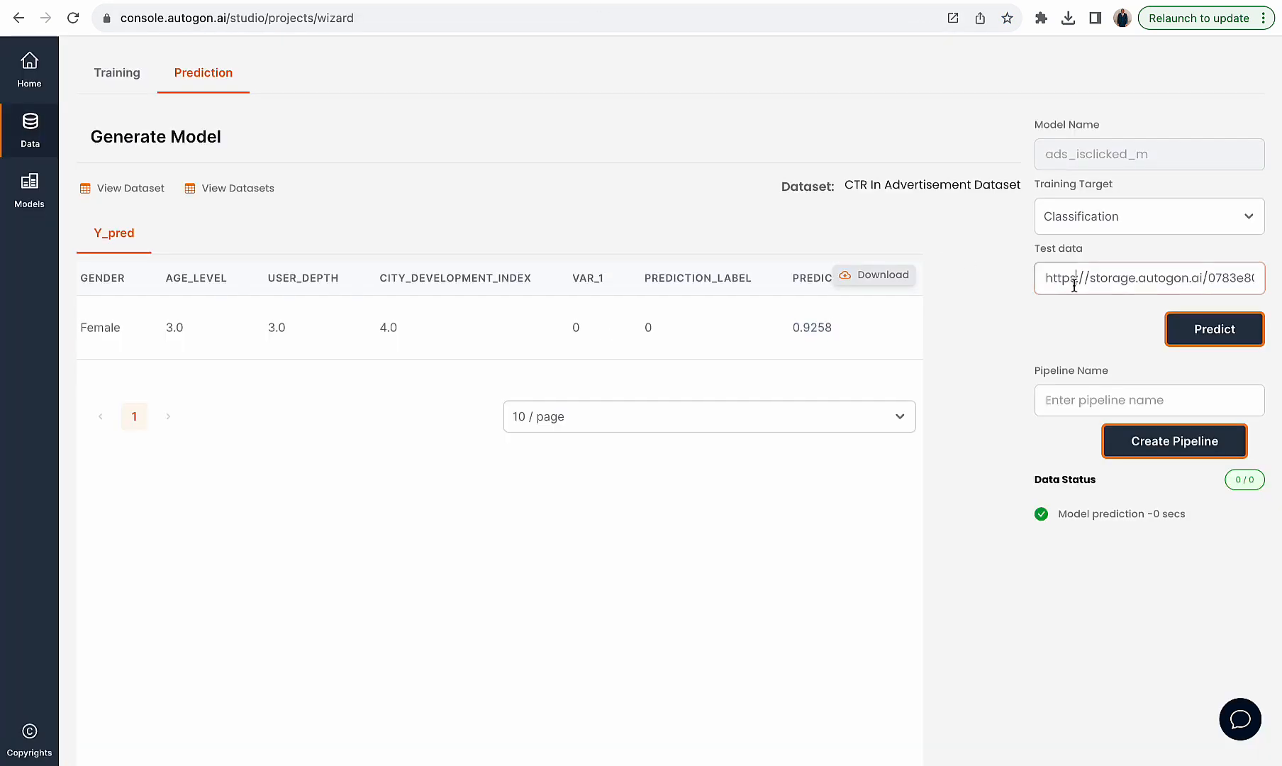
key("ctrl+a")
key("BackSpace")
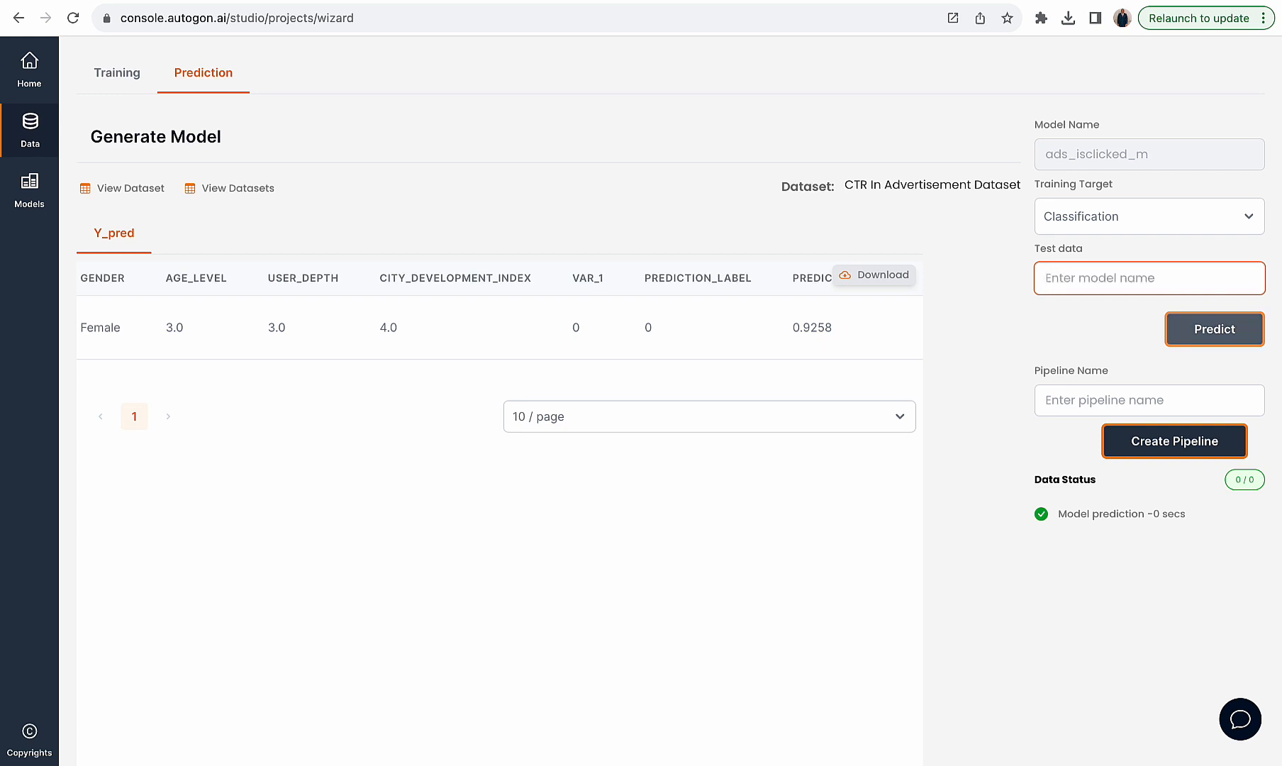
key("ctrl+v")
left_click(1236, 331)
left_click(1236, 331)
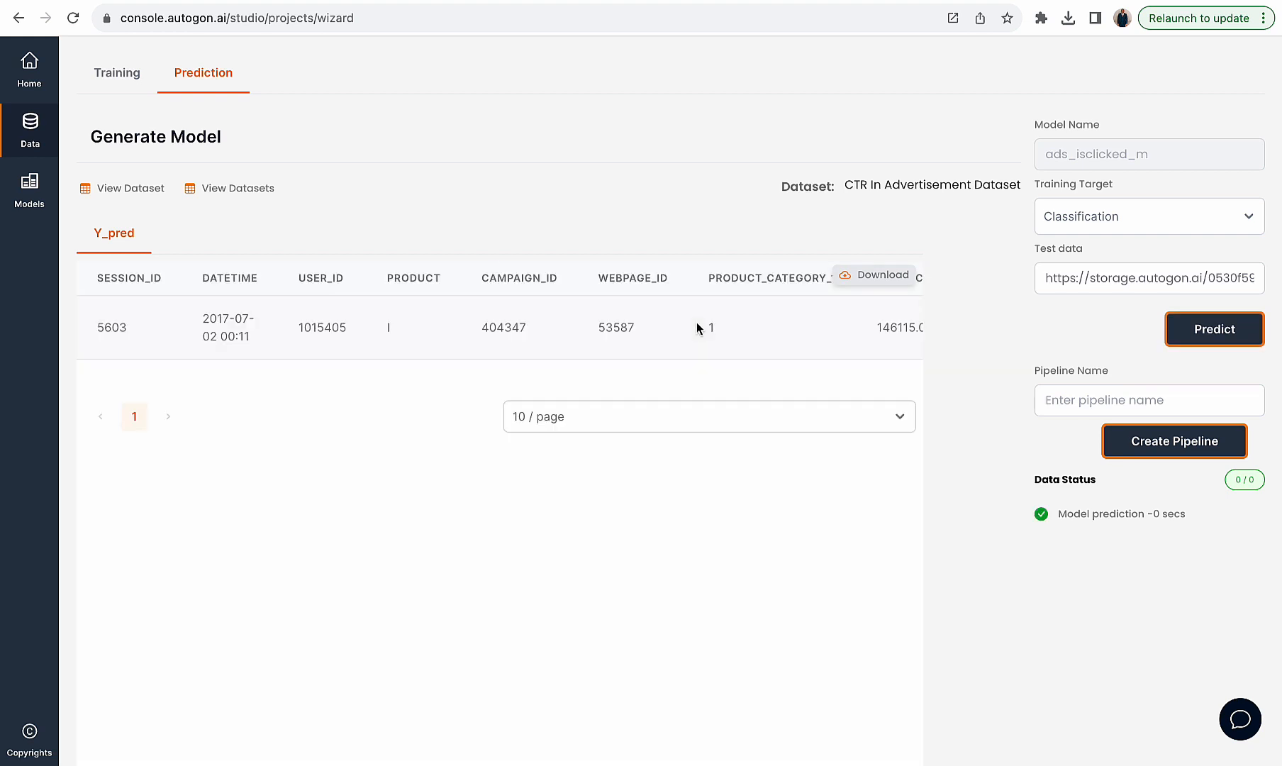
scroll(697, 328, "right", 10)
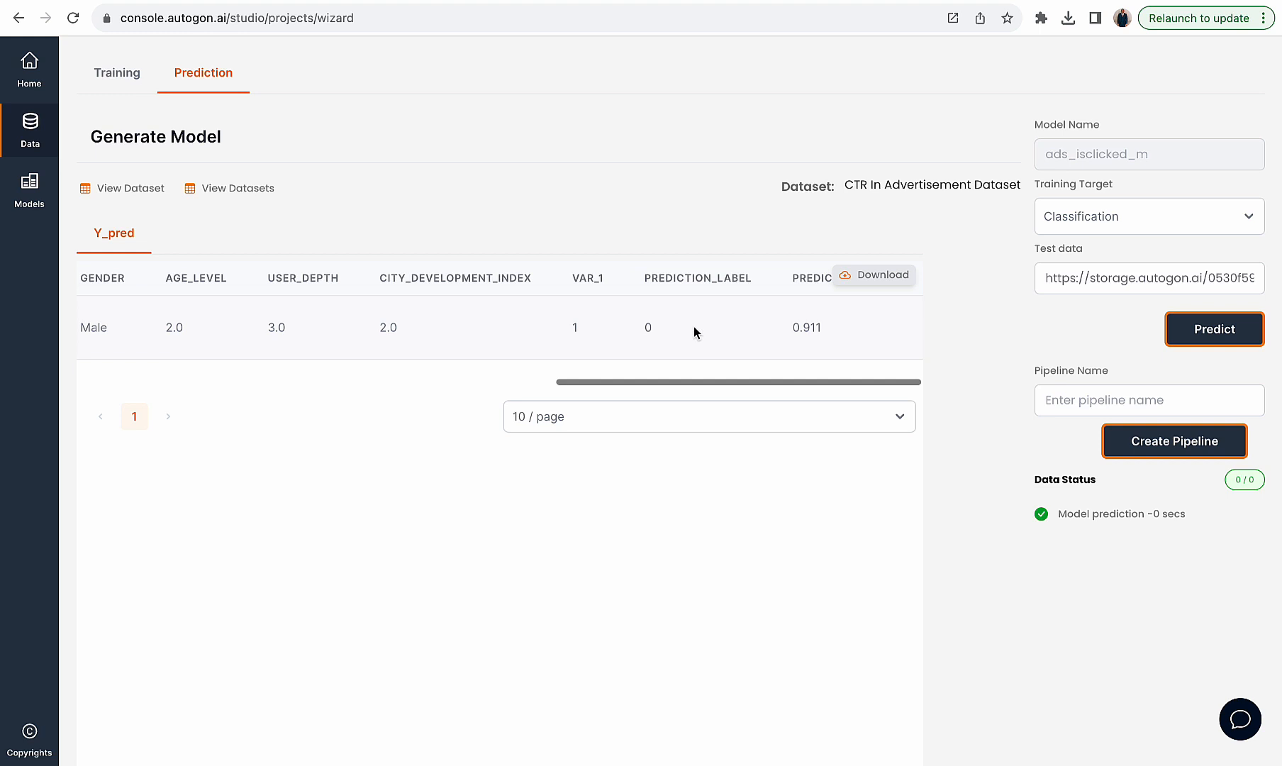
double_click(646, 327)
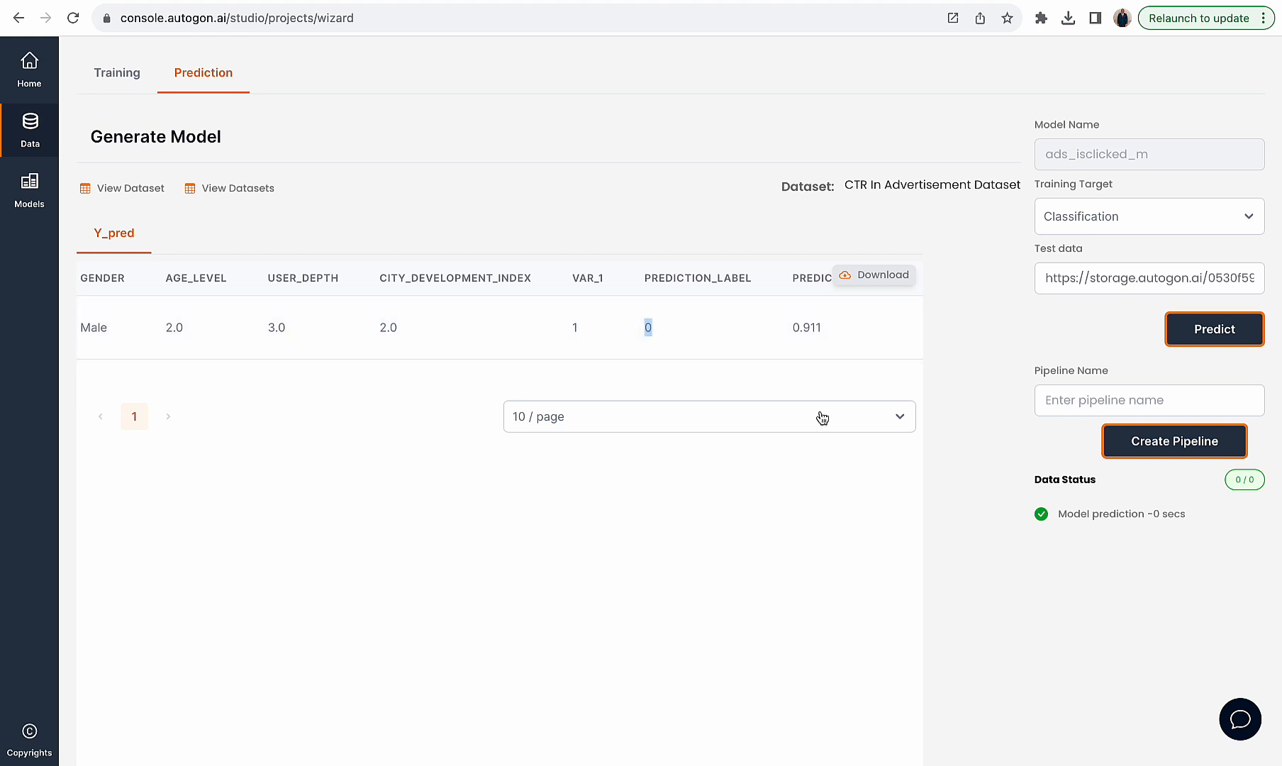
left_click(785, 332)
- Copy the row with session_id 72843 from the raw CSV, leaving out its final is_click value
left_click(786, 0)
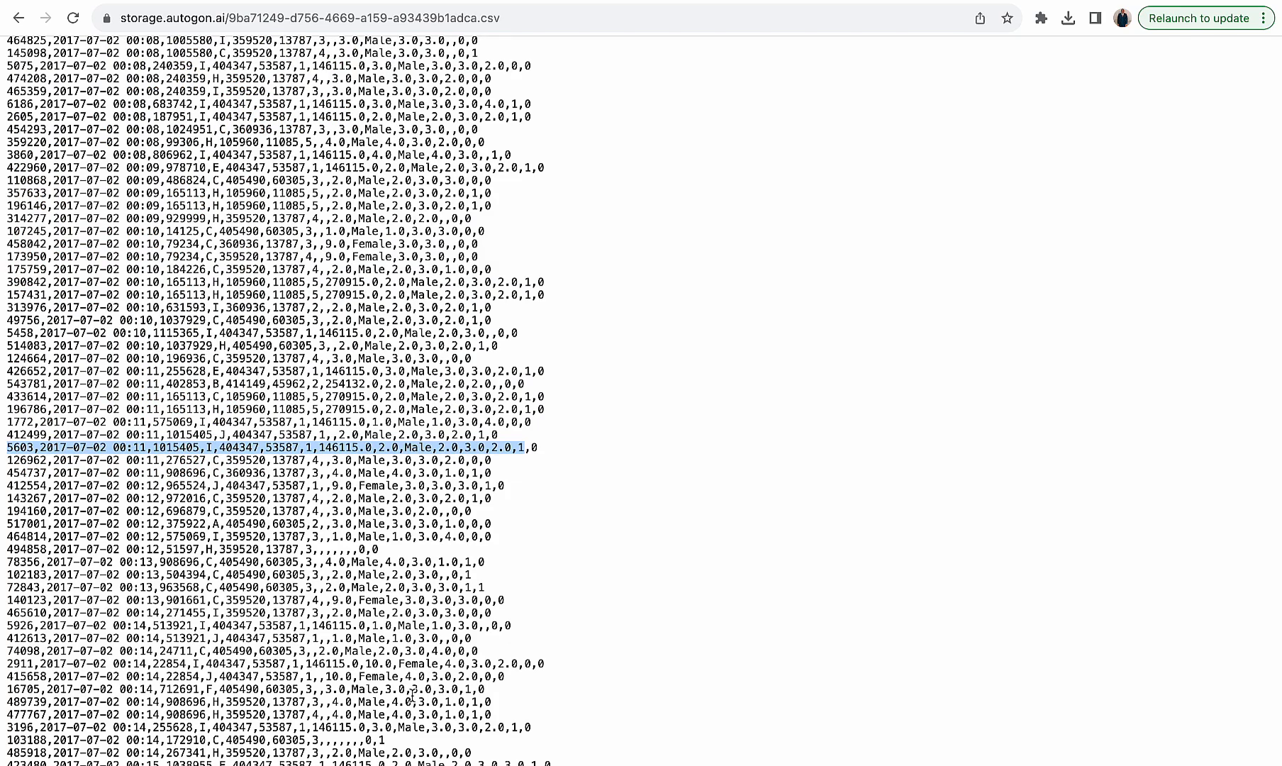
scroll(413, 695, "down", 2)
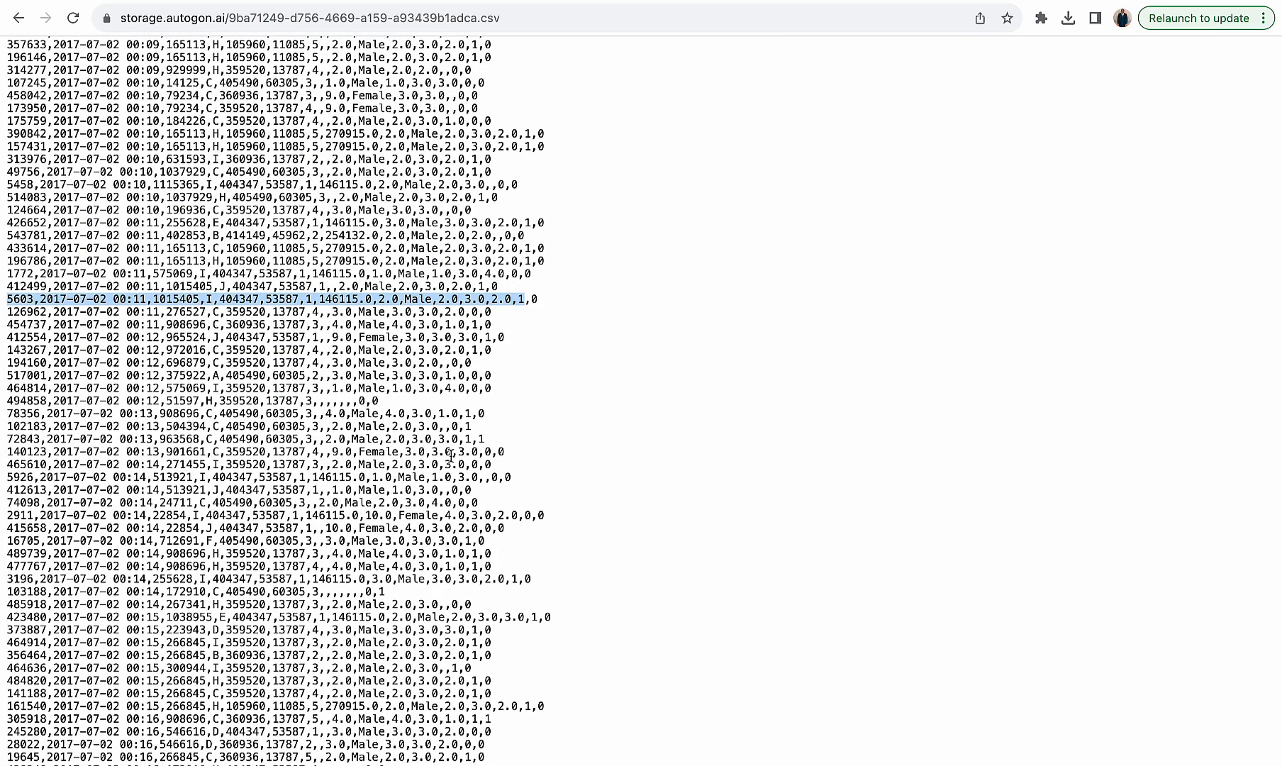
left_click_drag(472, 439, 3, 440)
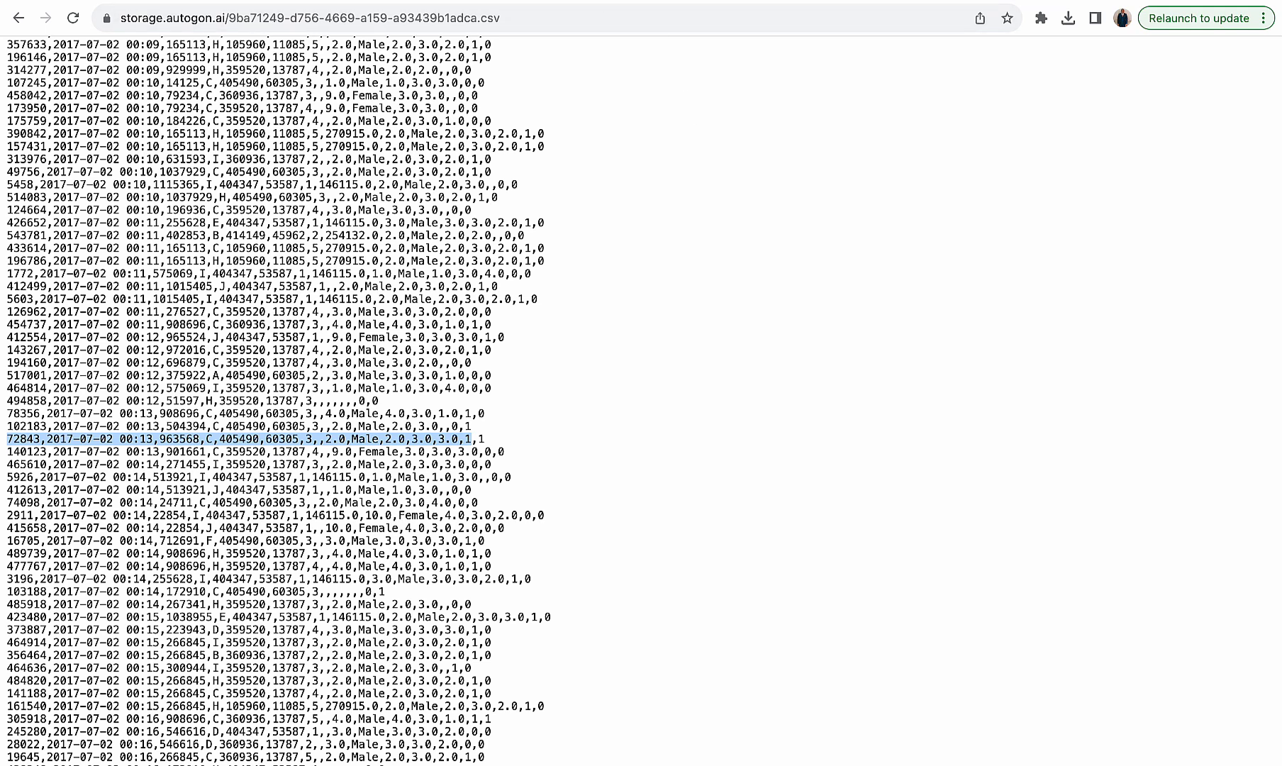
- Generate and copy a Quick Predikt dataset from the session_id 72843 row with dimensions set to 1, and return to the wizard's prediction page
left_click(686, 1)
left_click(780, 124)
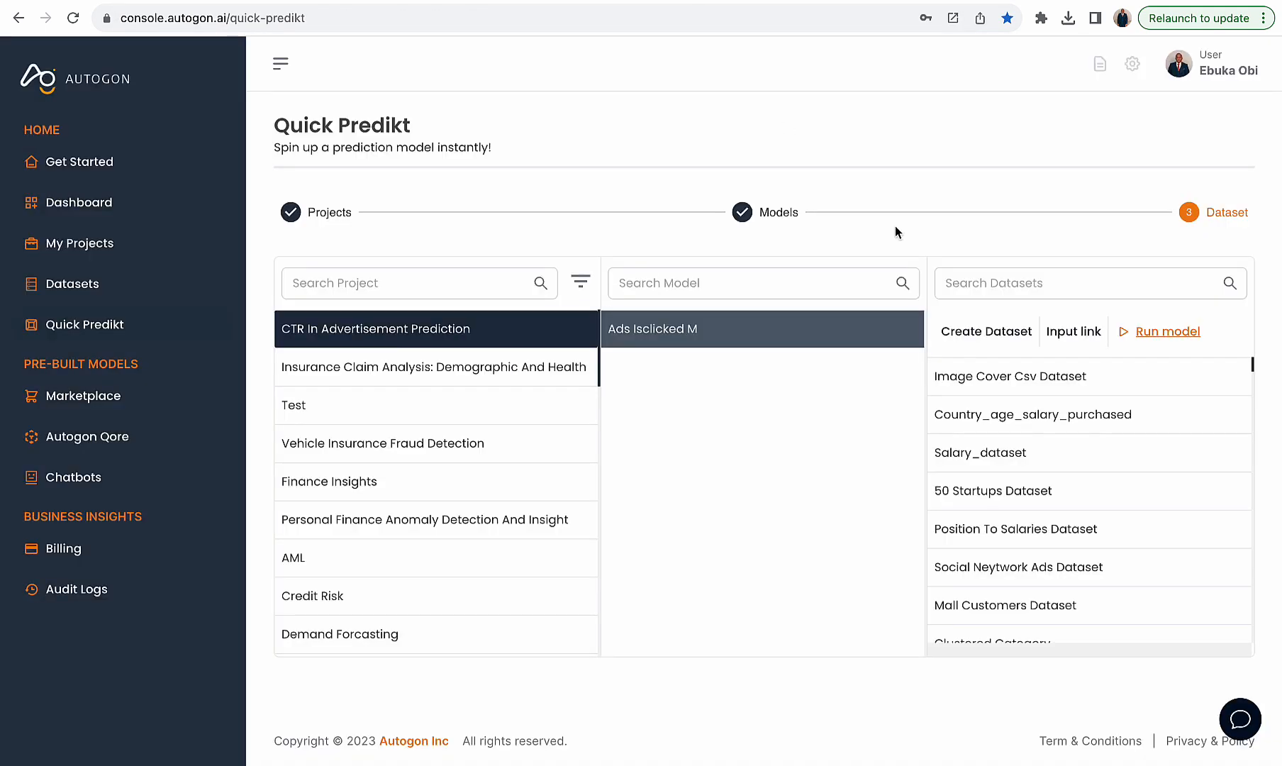
left_click(995, 330)
left_click(631, 212)
key("ctrl+v")
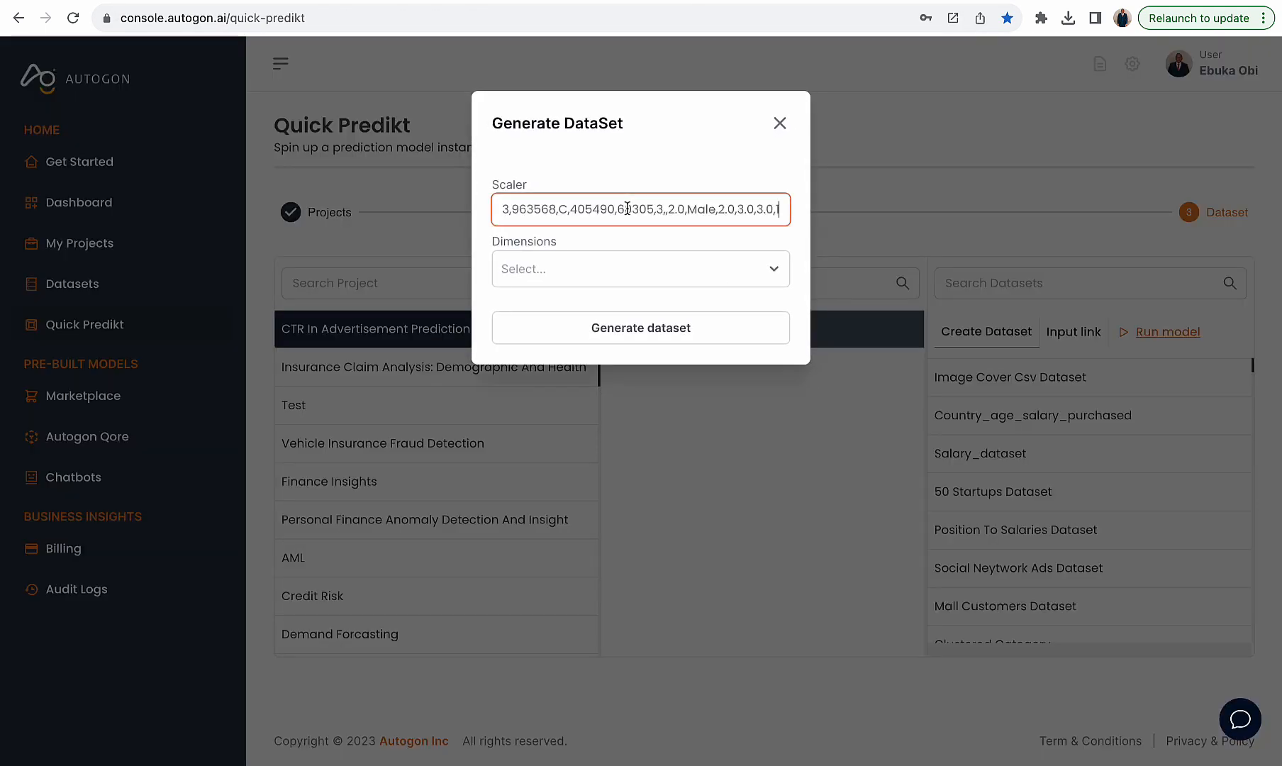
left_click(629, 269)
left_click(614, 313)
left_click(619, 339)
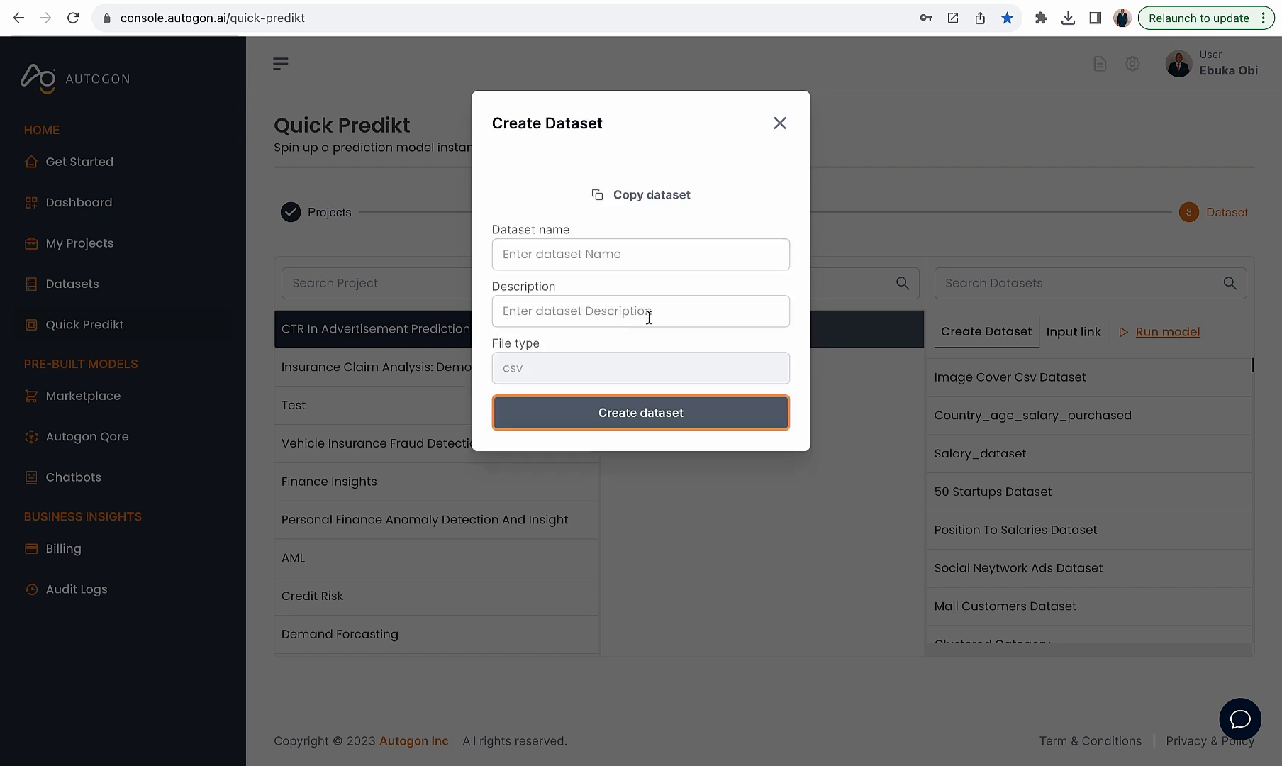
left_click(643, 193)
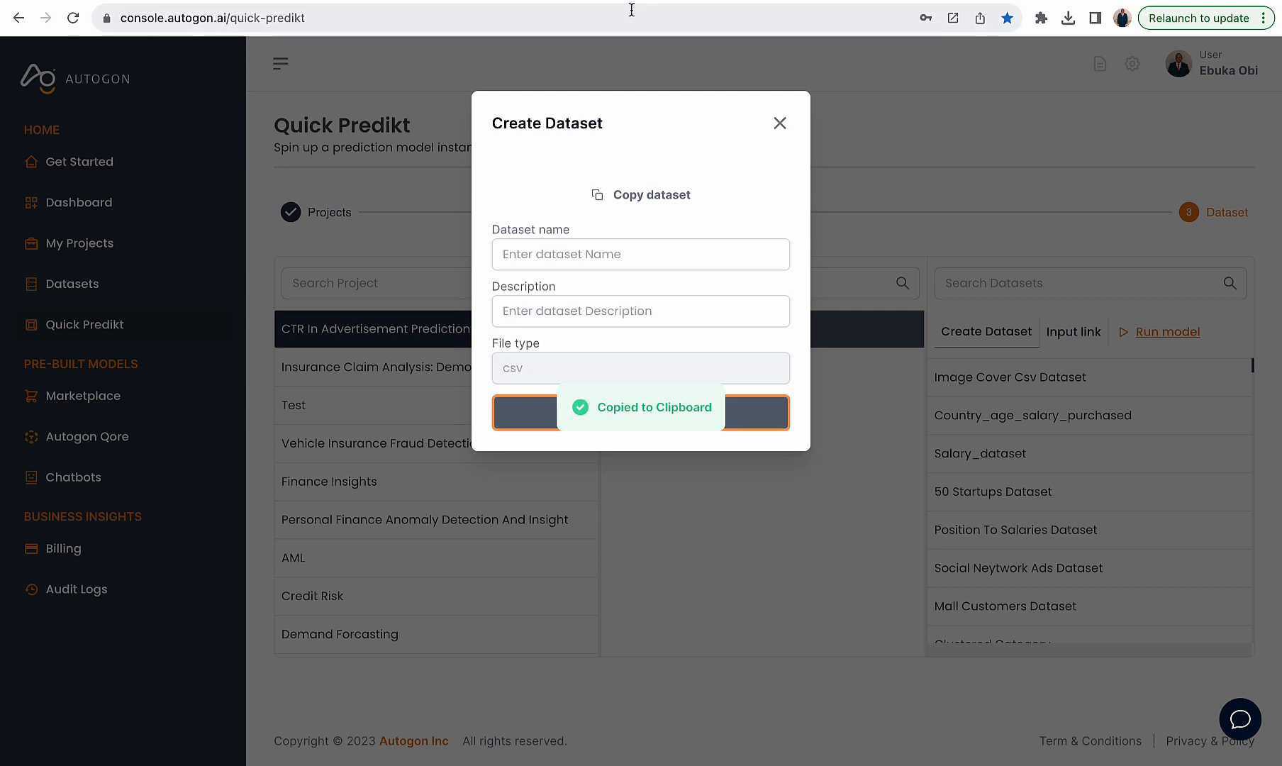
left_click(590, 2)
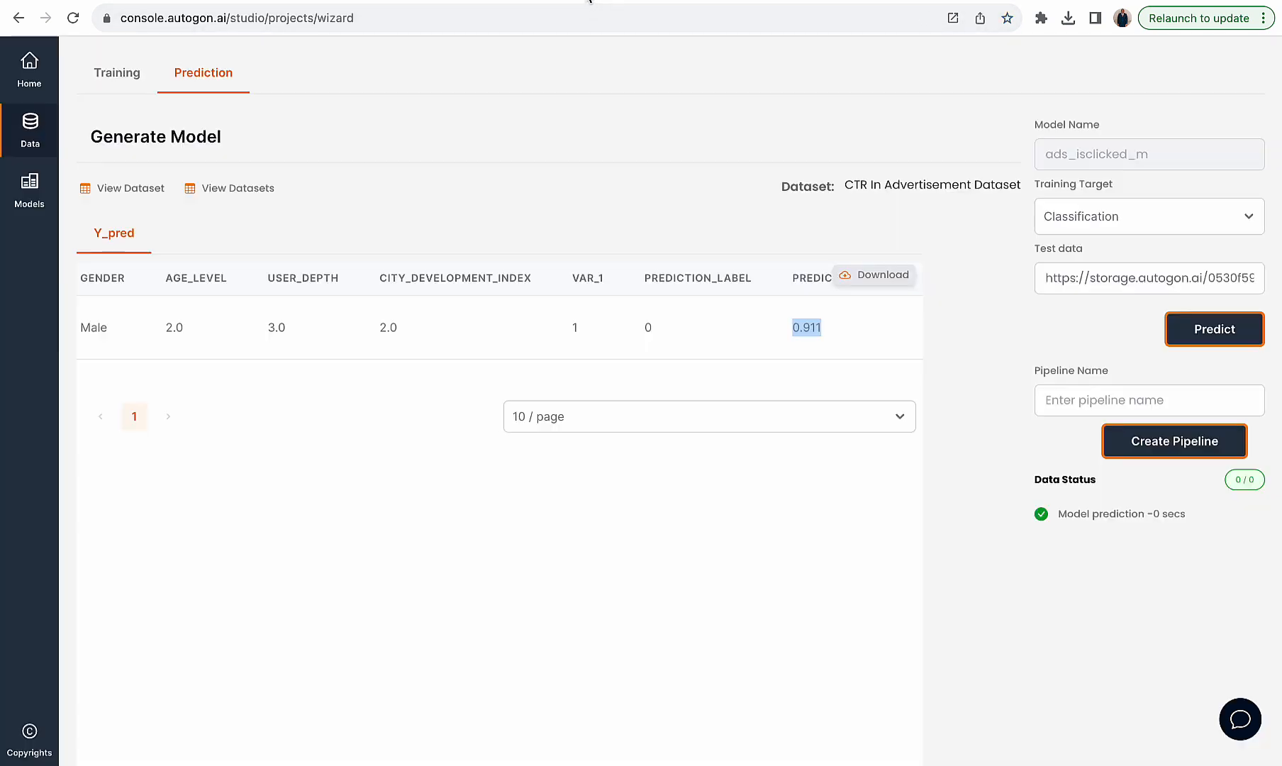
- Replace the wizard's test data with the copied session_id 72843 dataset link, run the prediction, and check the predicted label
left_click(1070, 279)
key("ctrl+a")
key("BackSpace")
key("ctrl+v")
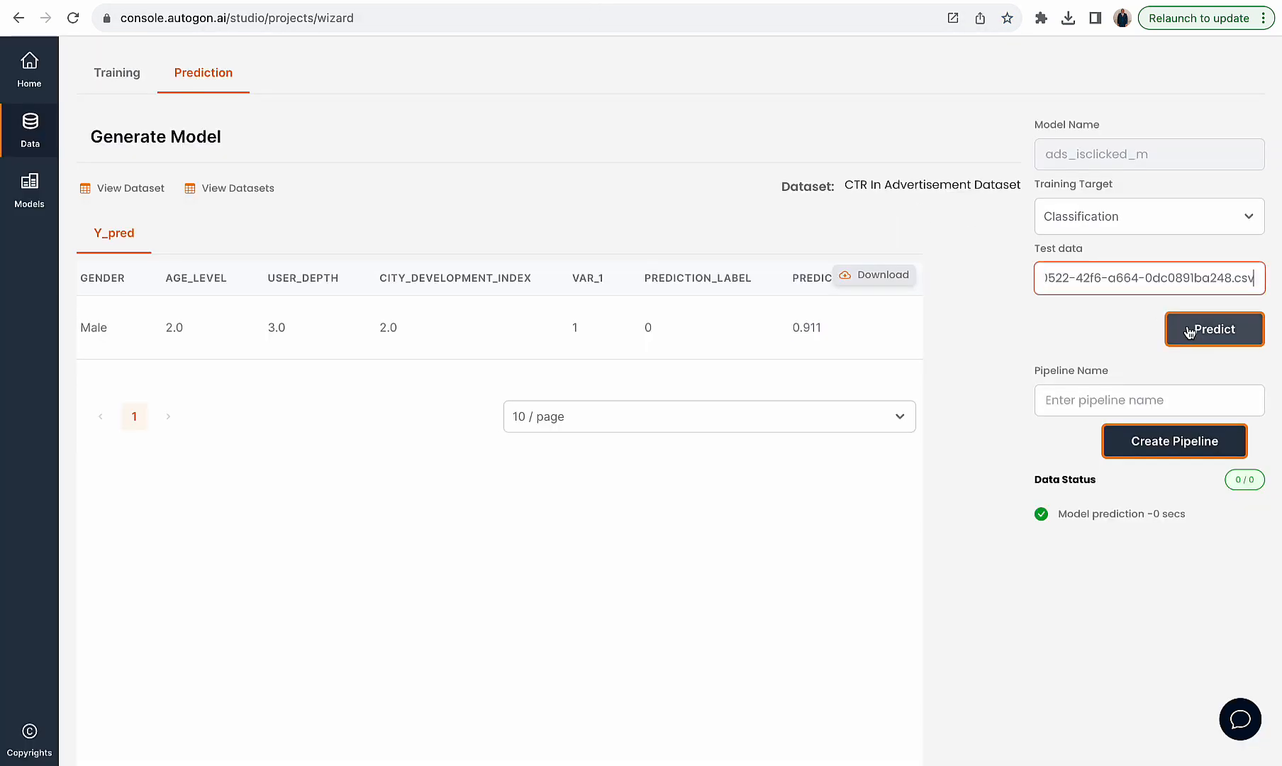
left_click(1203, 330)
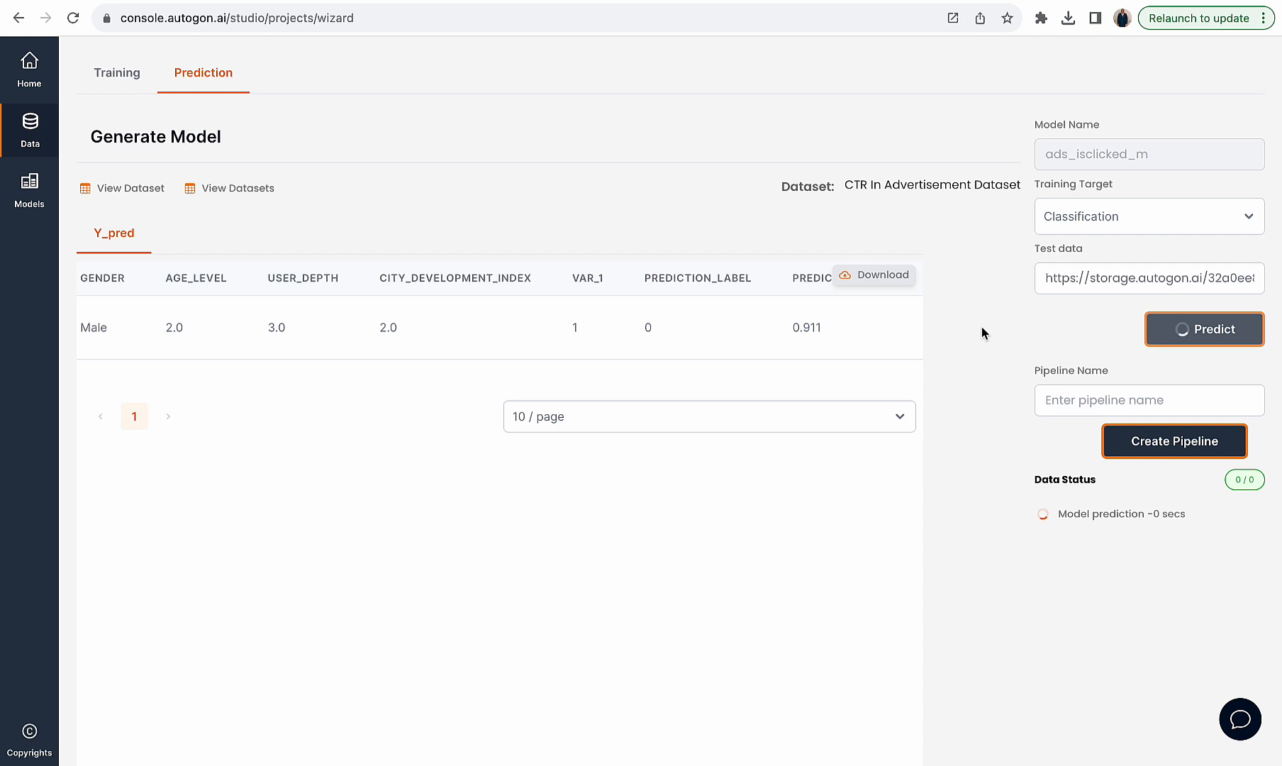
scroll(777, 353, "right", 10)
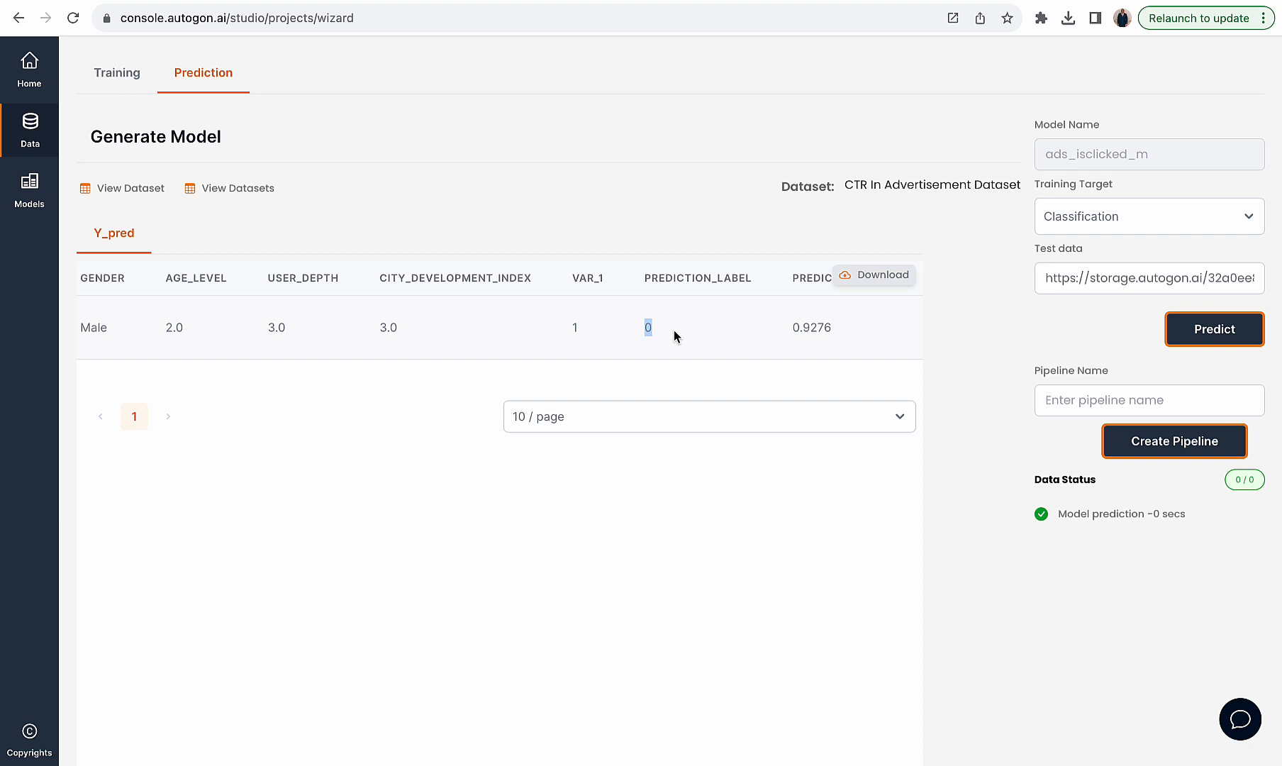
- Open the ads_isclicked_m model from the generated models and show its Y_pred results
left_click(30, 192)
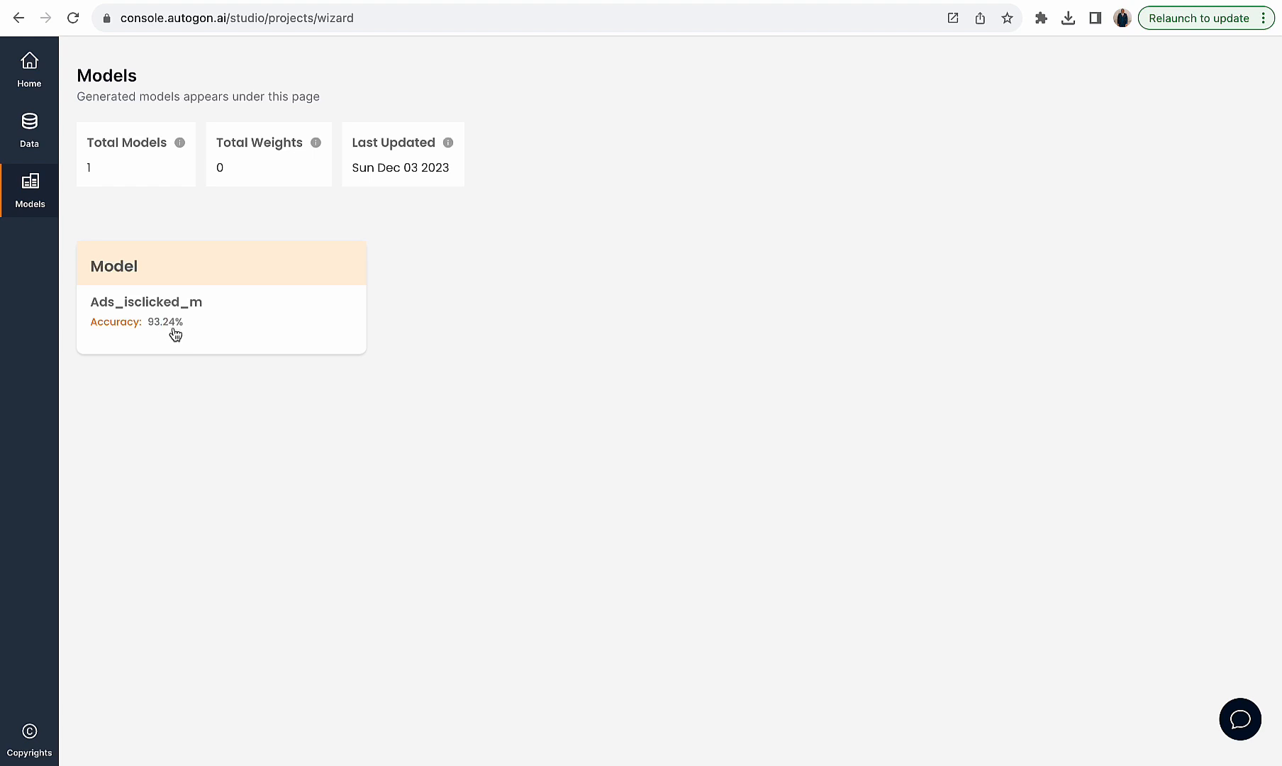
left_click(178, 298)
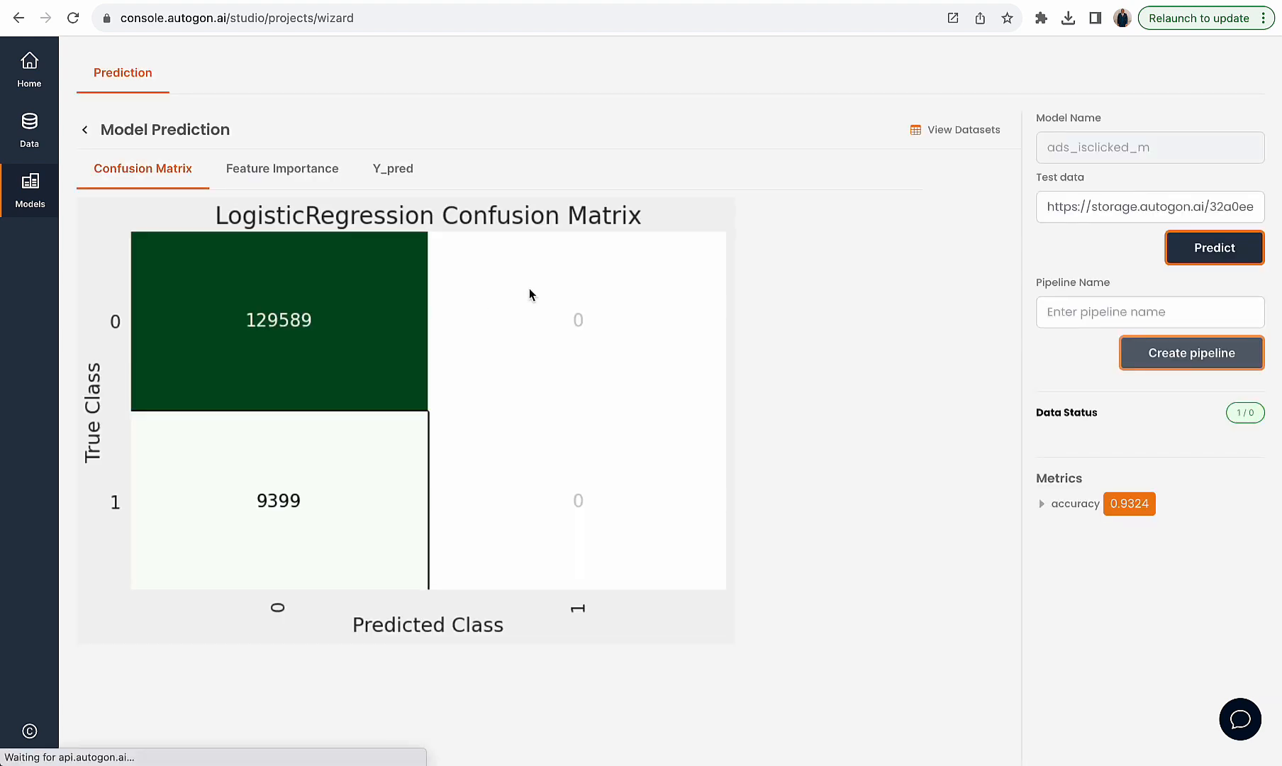
left_click(403, 183)
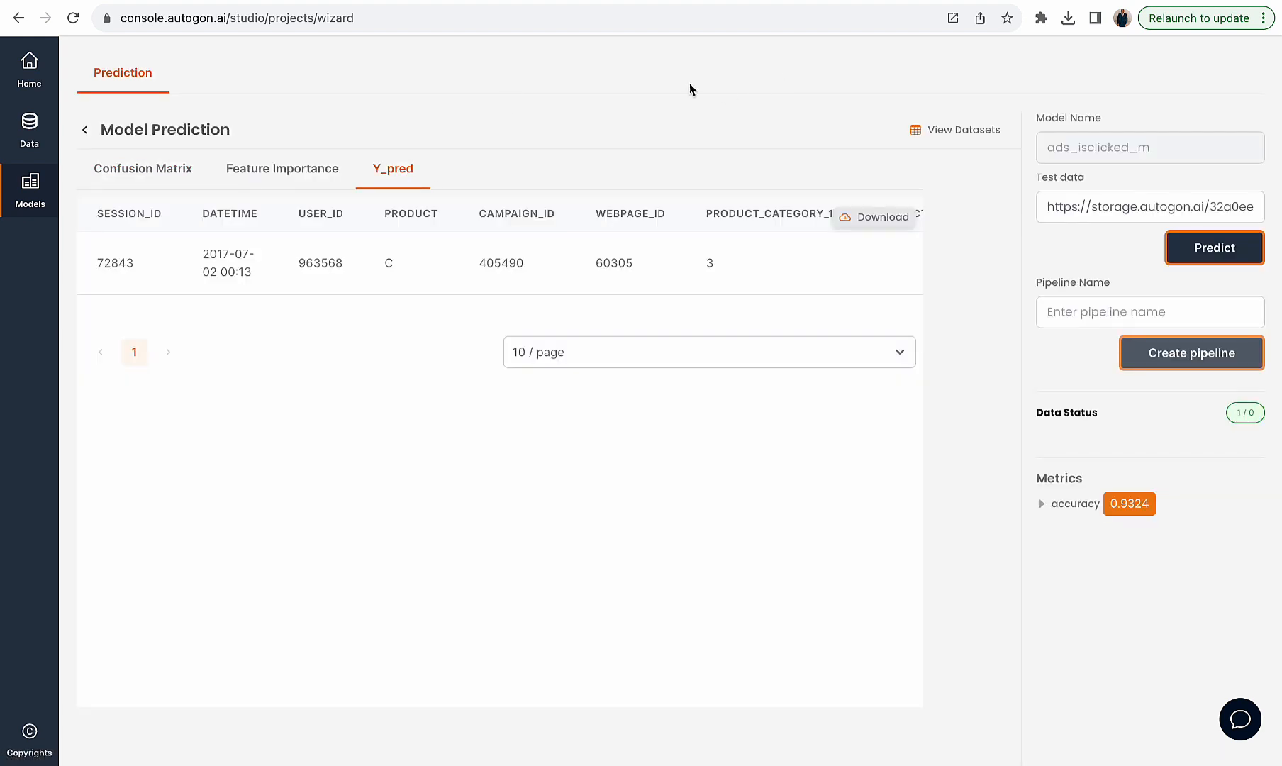
- Copy the row with session_id 3196 from the raw CSV, leaving out its final is_click value
left_click(781, 1)
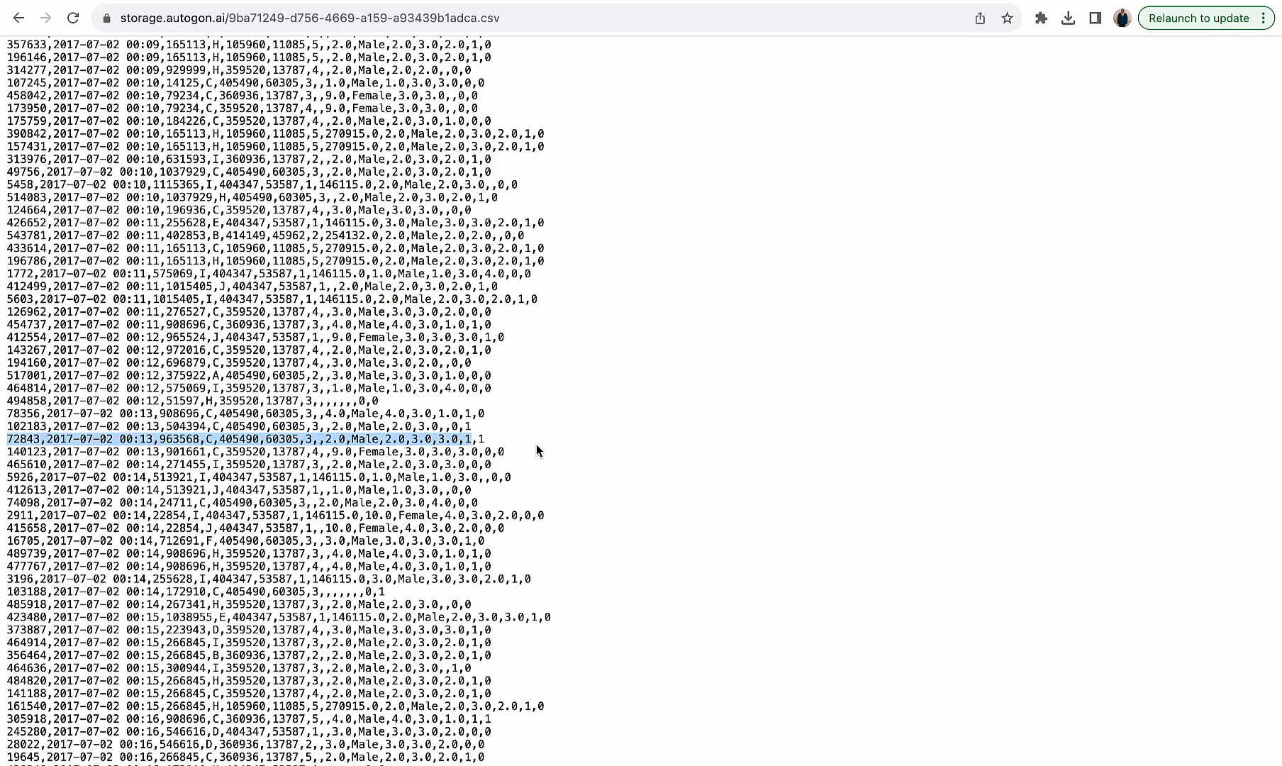
scroll(536, 444, "down", 1)
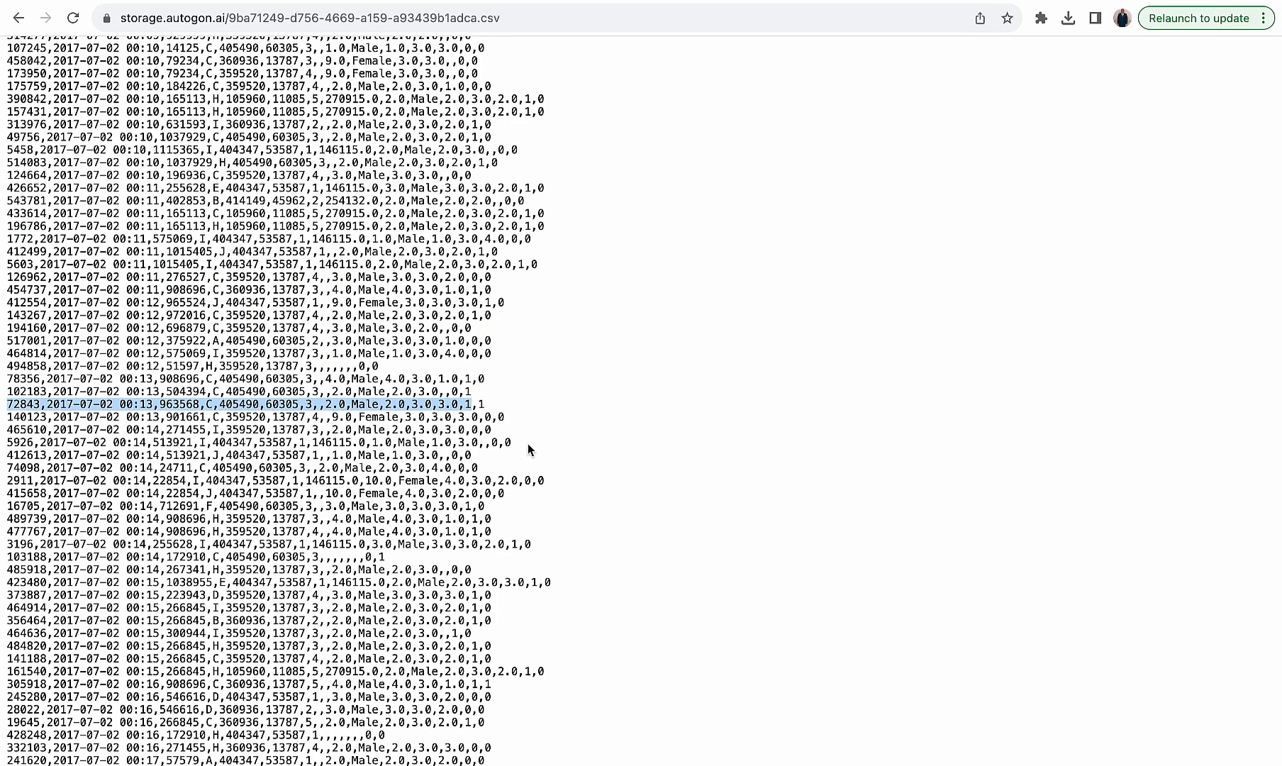
left_click_drag(519, 544, 7, 544)
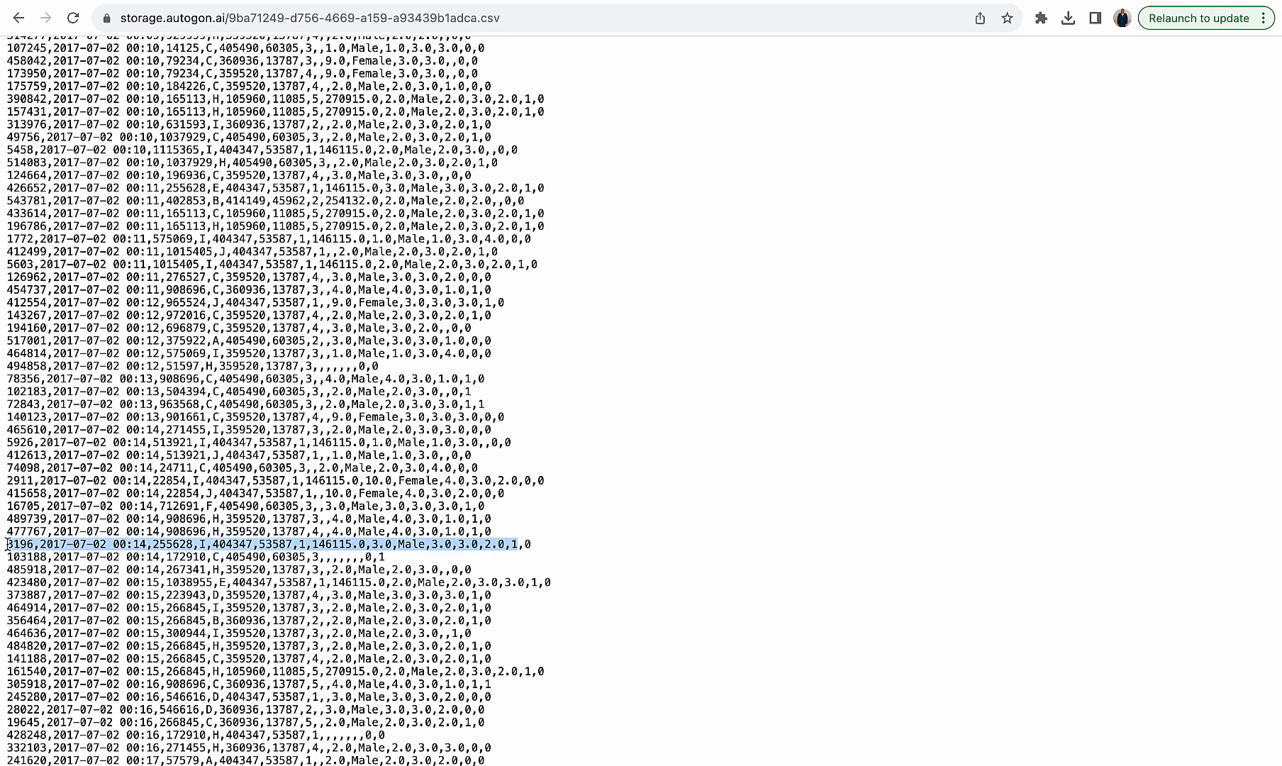
- In Quick Predikt, generate a dataset using the session_id 3196 row as the scaler with dimensions set to 1, and copy it
left_click(673, 4)
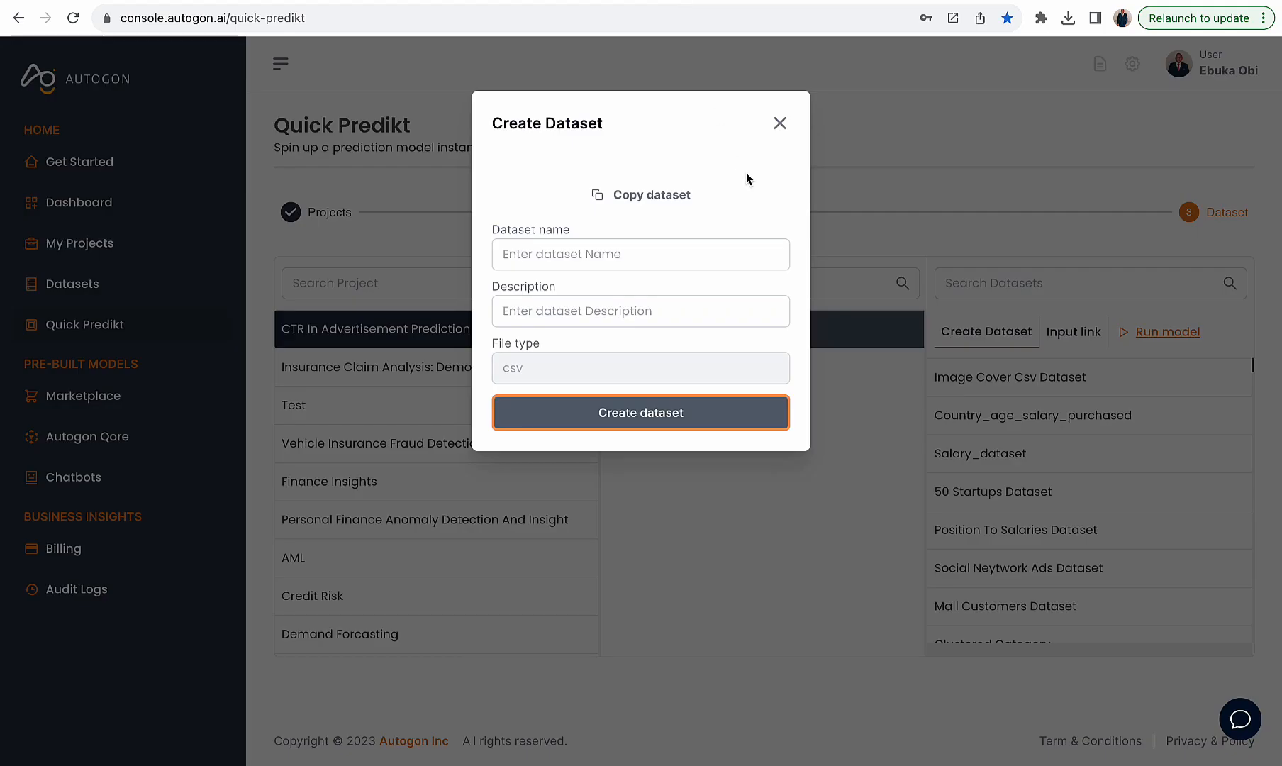
left_click(780, 125)
left_click(986, 332)
left_click(635, 210)
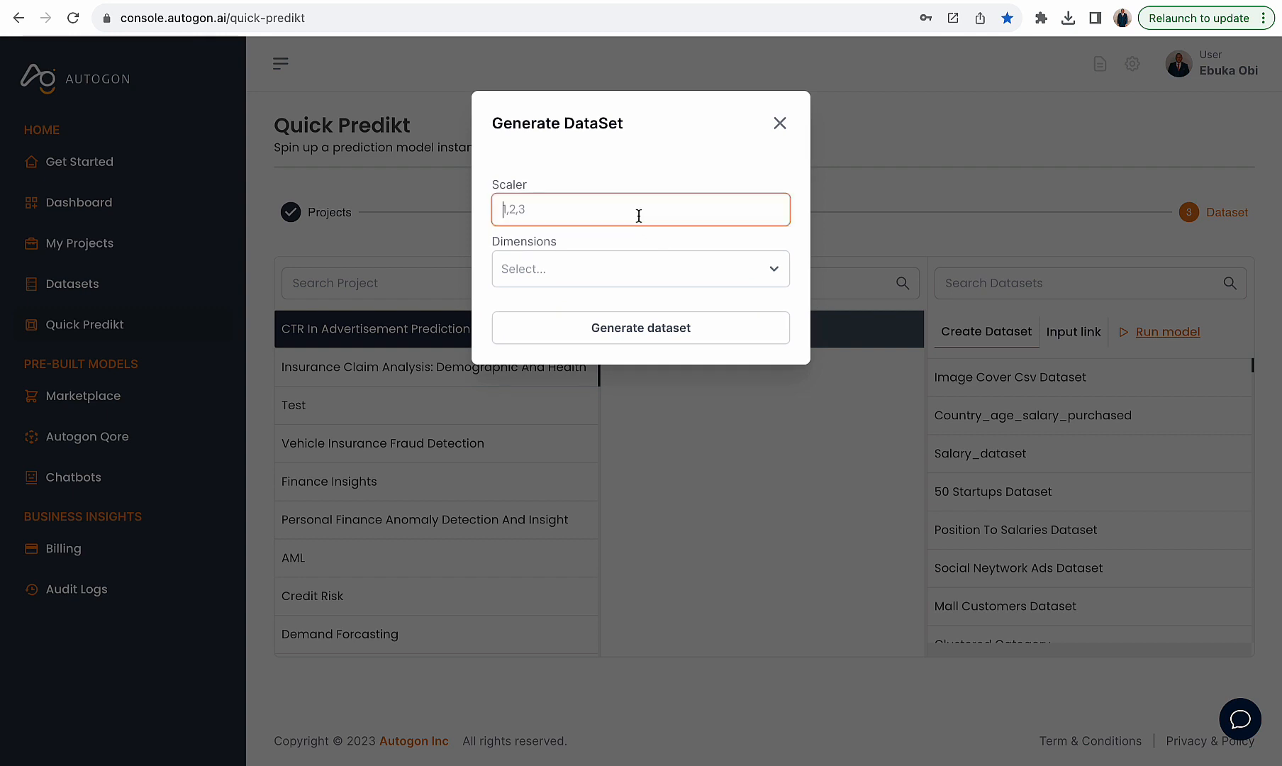
key("ctrl+v")
left_click(647, 267)
left_click(627, 307)
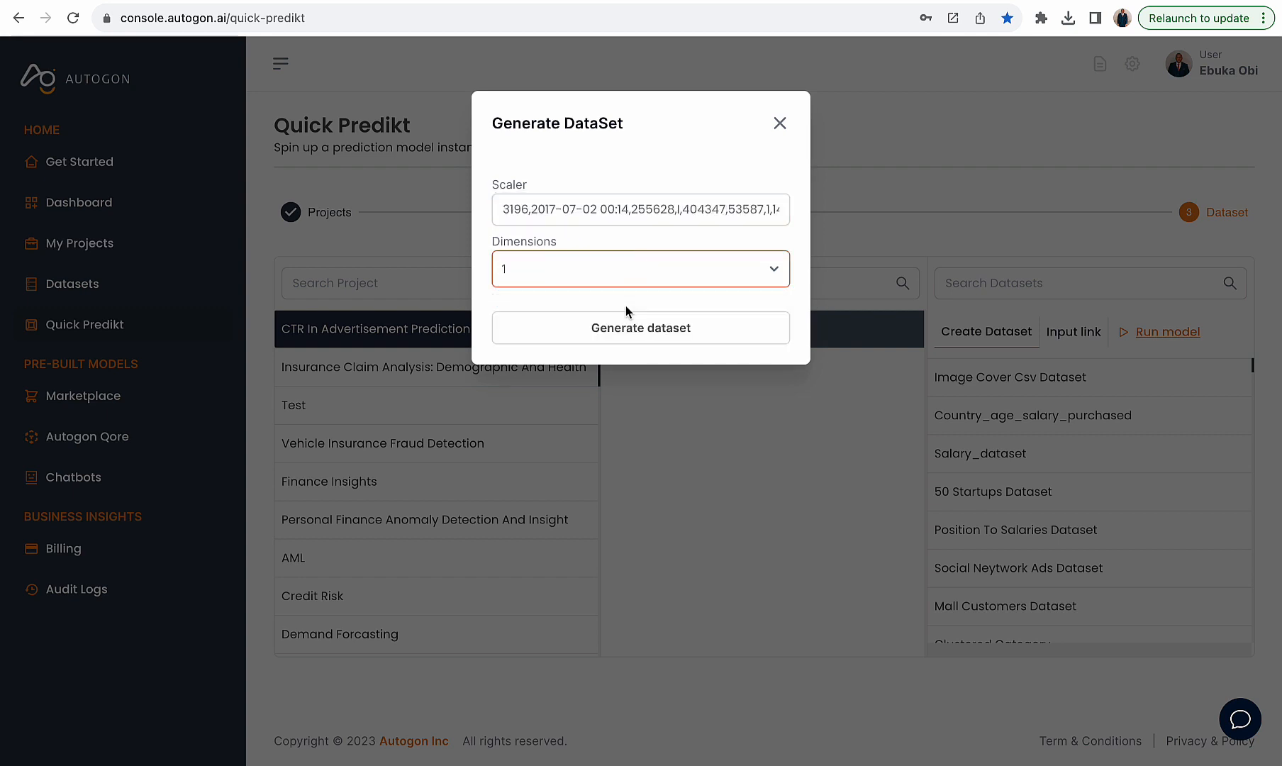
left_click(631, 334)
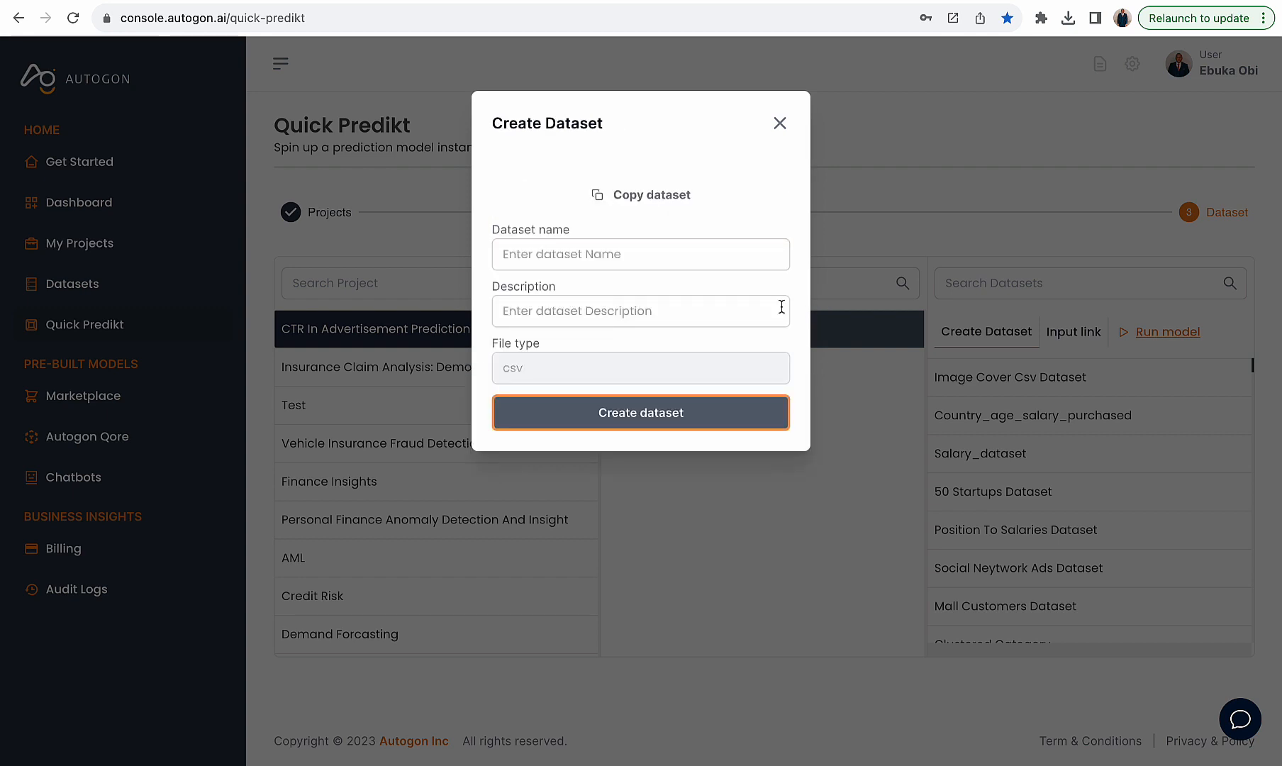
left_click(658, 195)
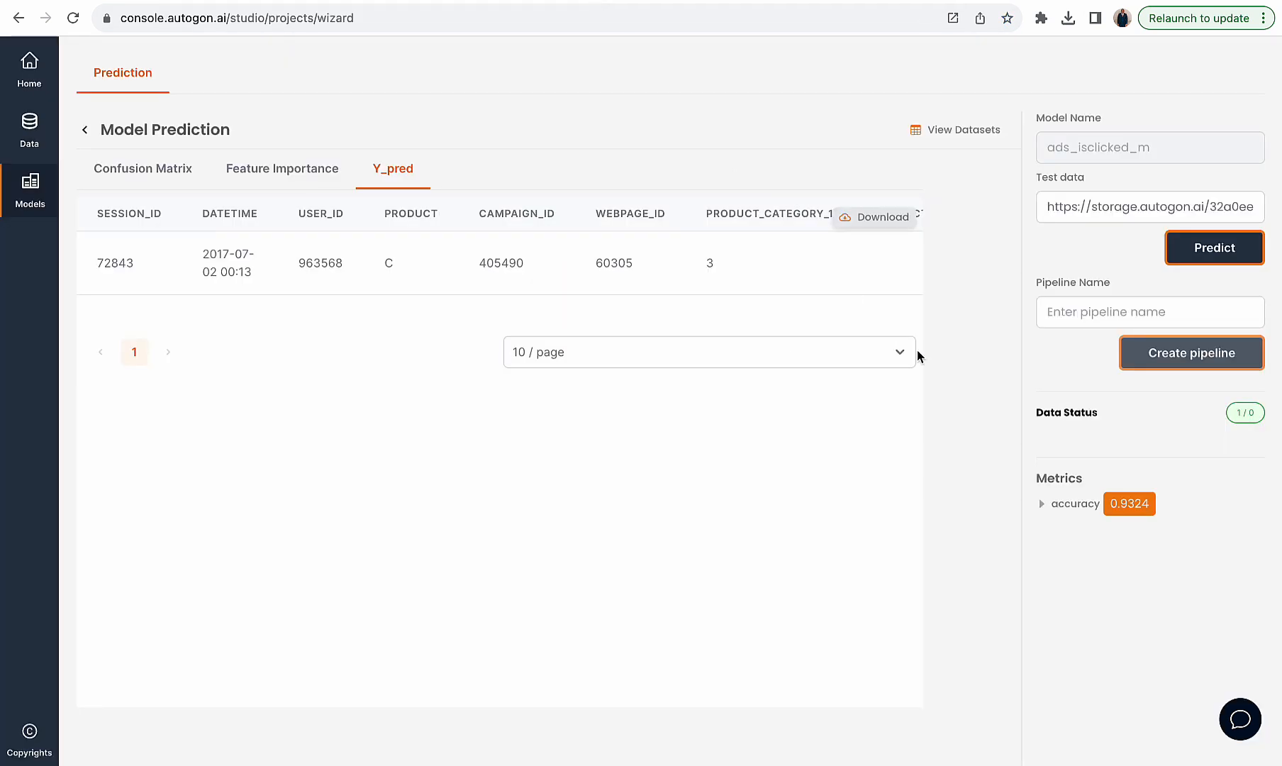
- Replace the model's test data with the session_id 3196 dataset link, run the prediction, and check its predicted label and score
left_click(1088, 209)
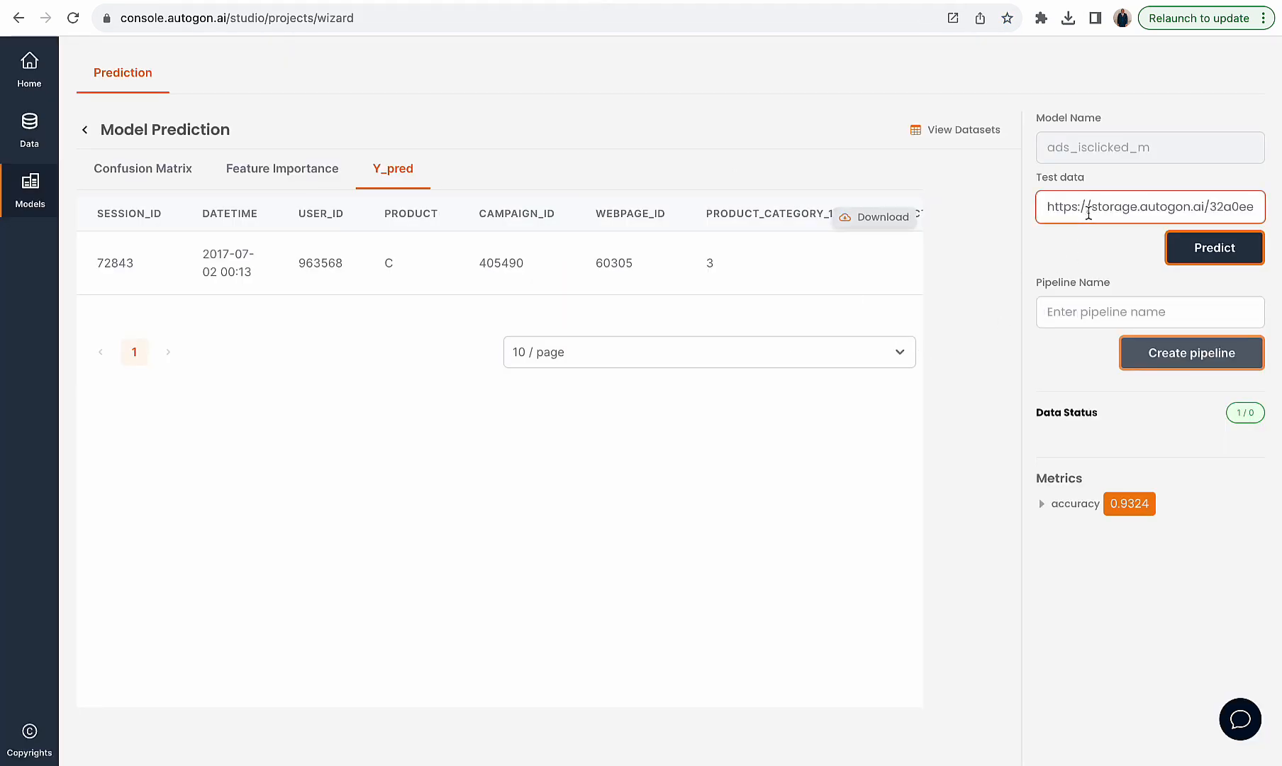
key("ctrl+a")
key("BackSpace")
key("ctrl+v")
left_click(1223, 252)
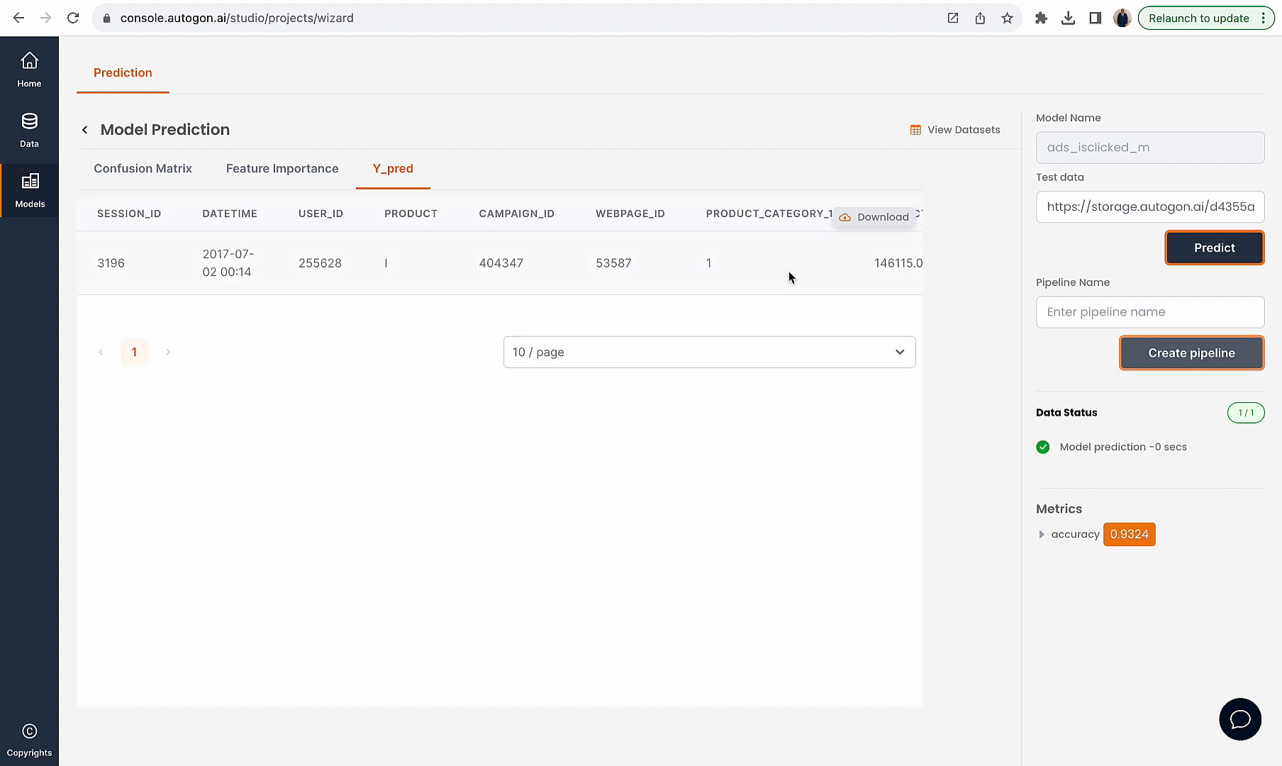
scroll(790, 275, "right", 10)
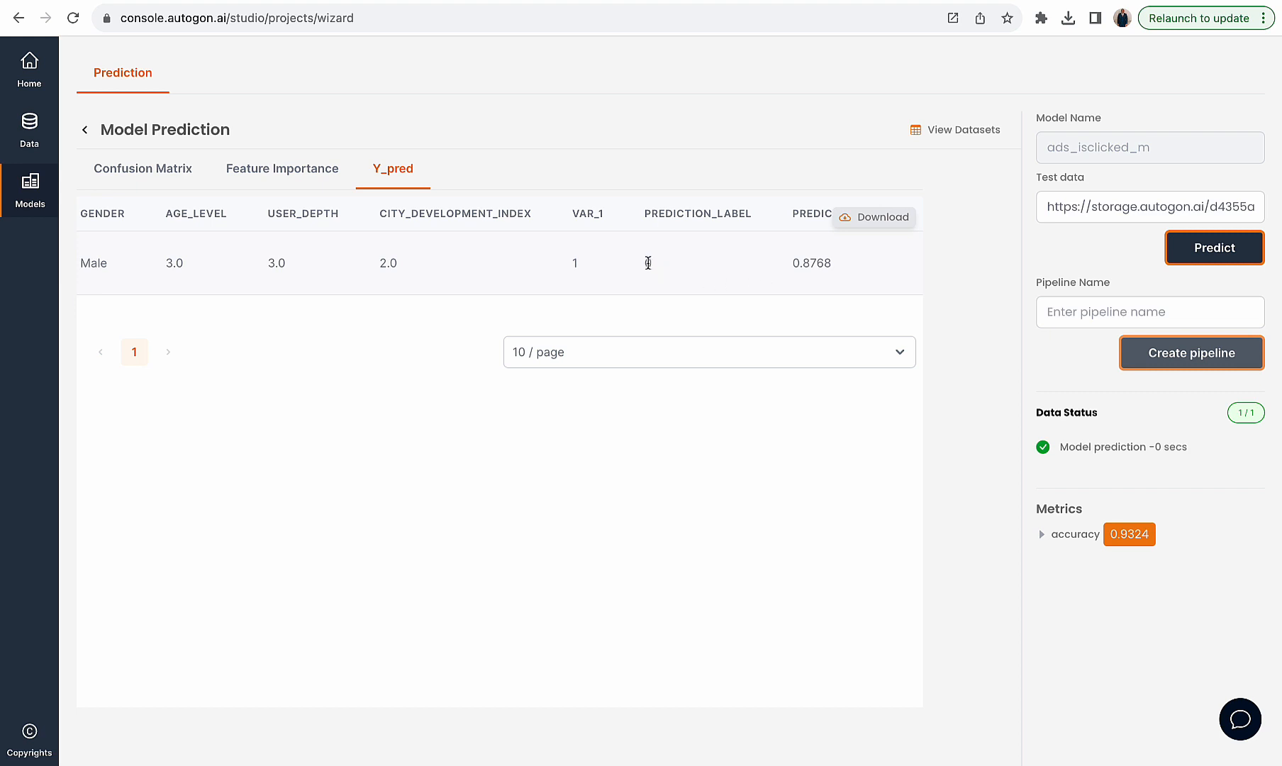
double_click(648, 263)
left_click(792, 264)
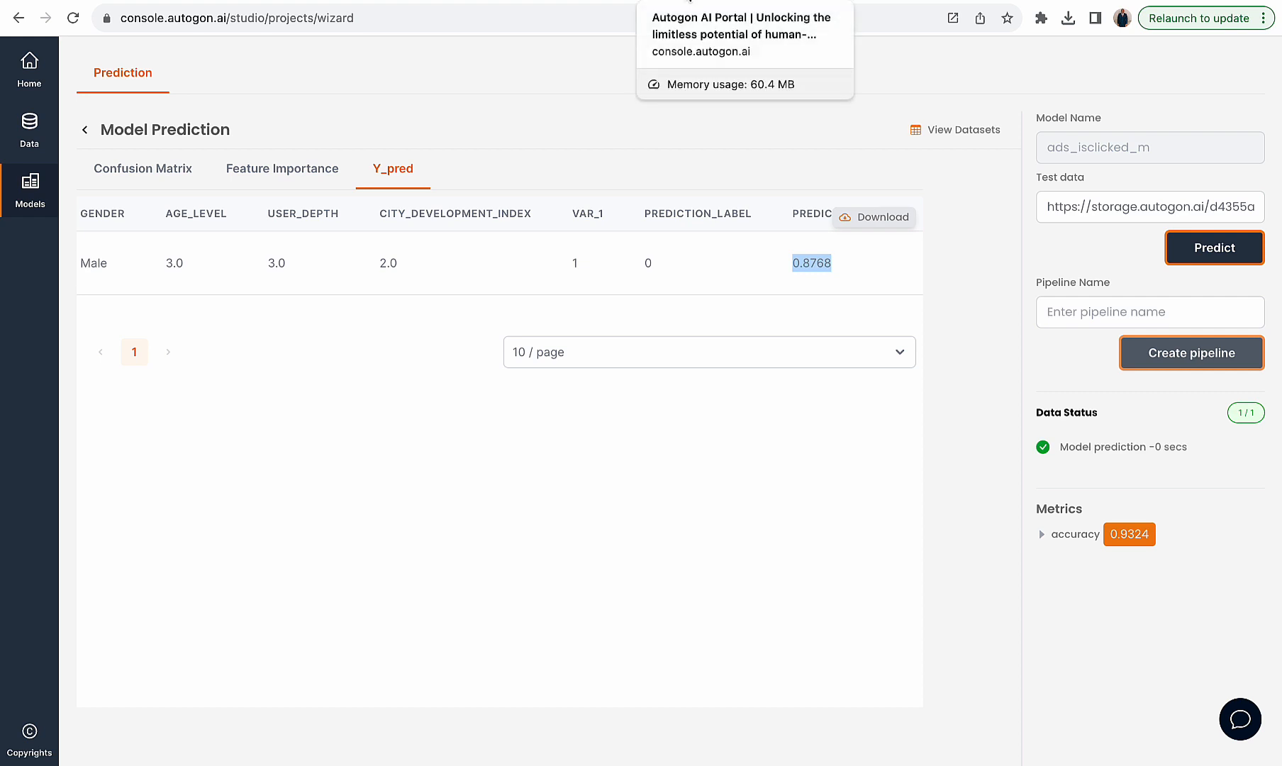
- Check the actual is_click value of the session_id 3196 row in the raw CSV and return to the model's prediction page
left_click(798, 0)
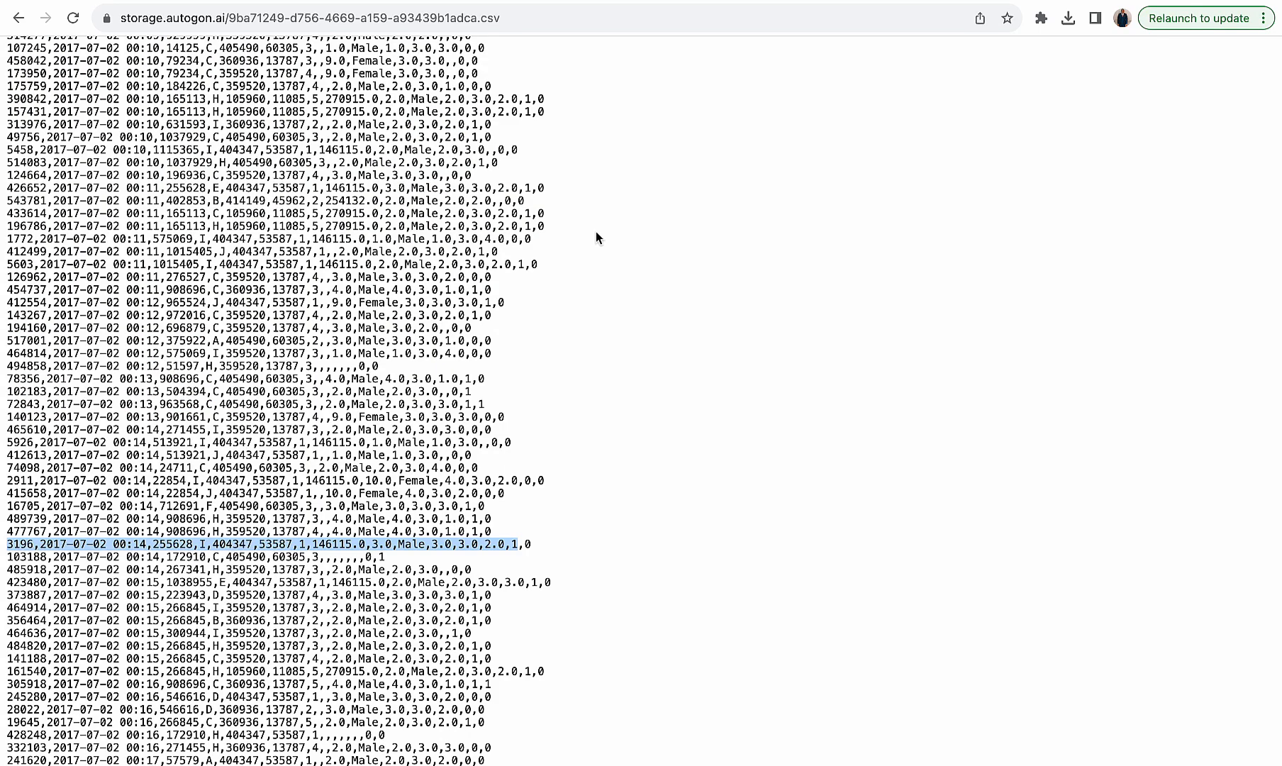
left_click(521, 546)
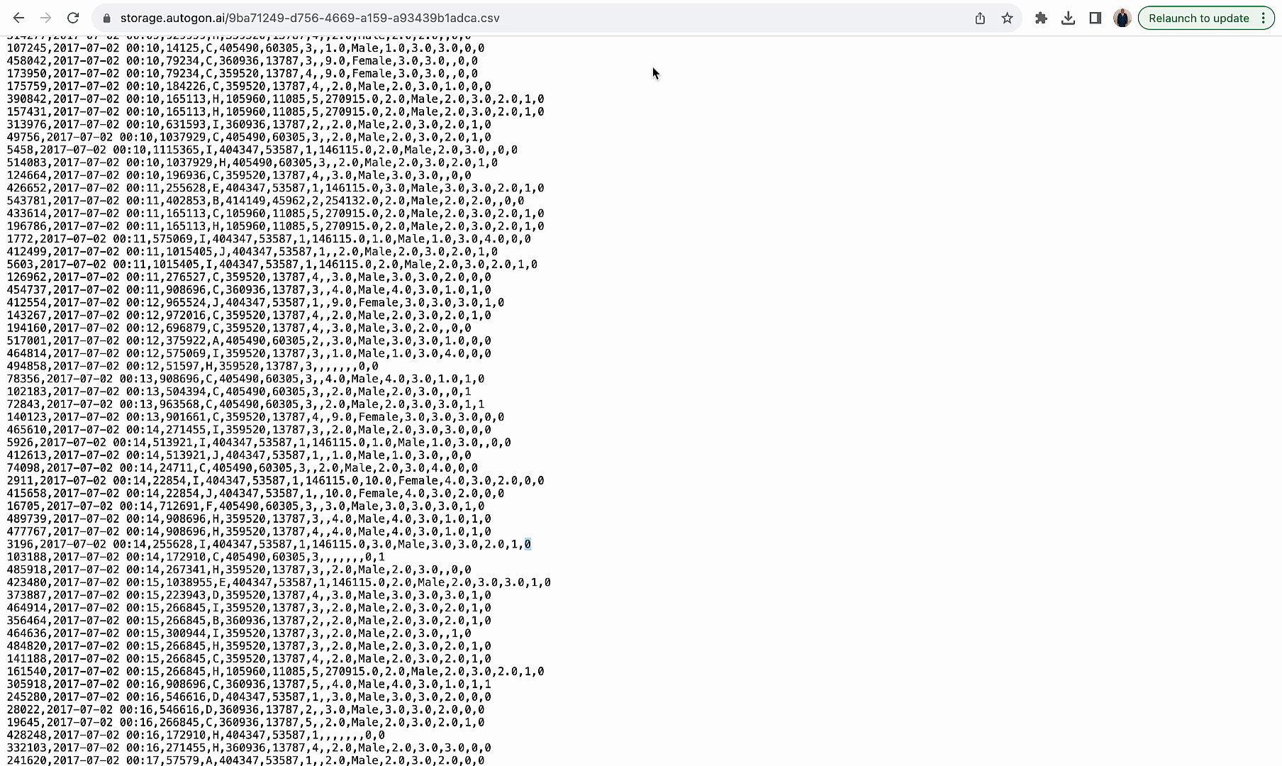
left_click(685, 1)
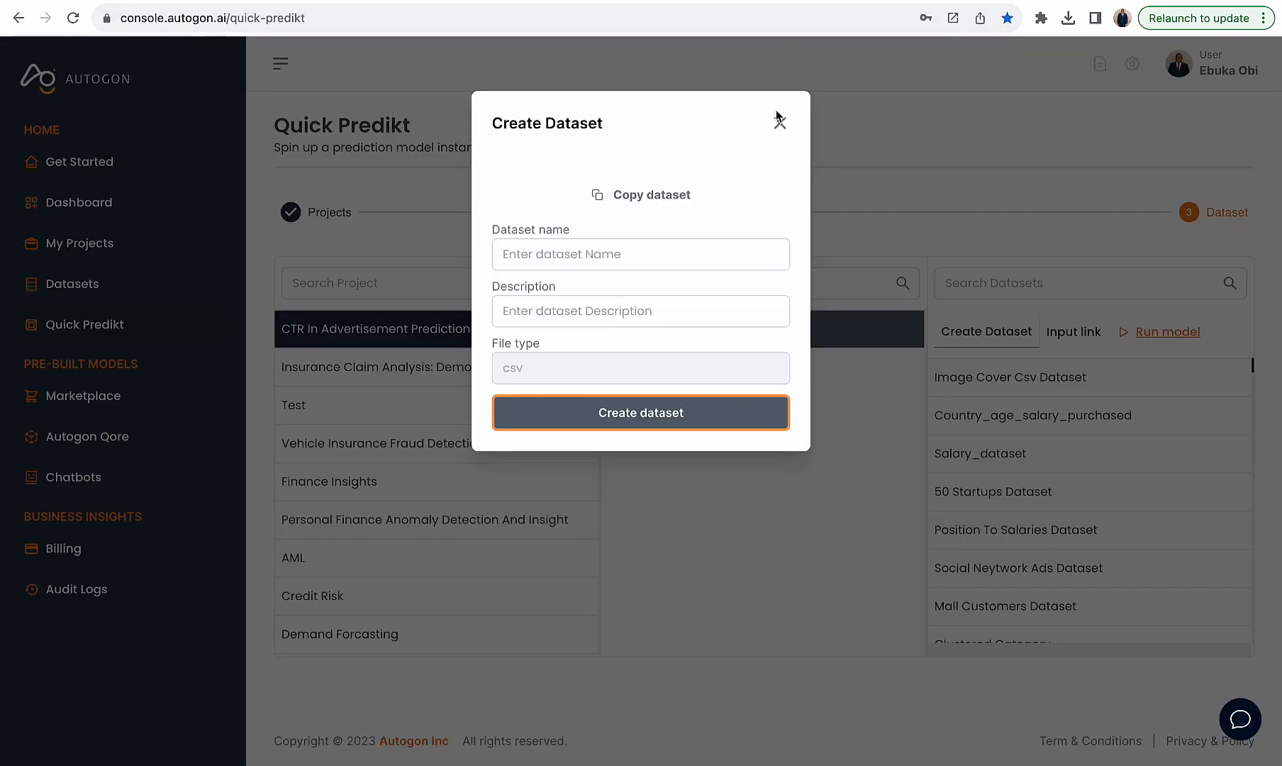
left_click(787, 1)
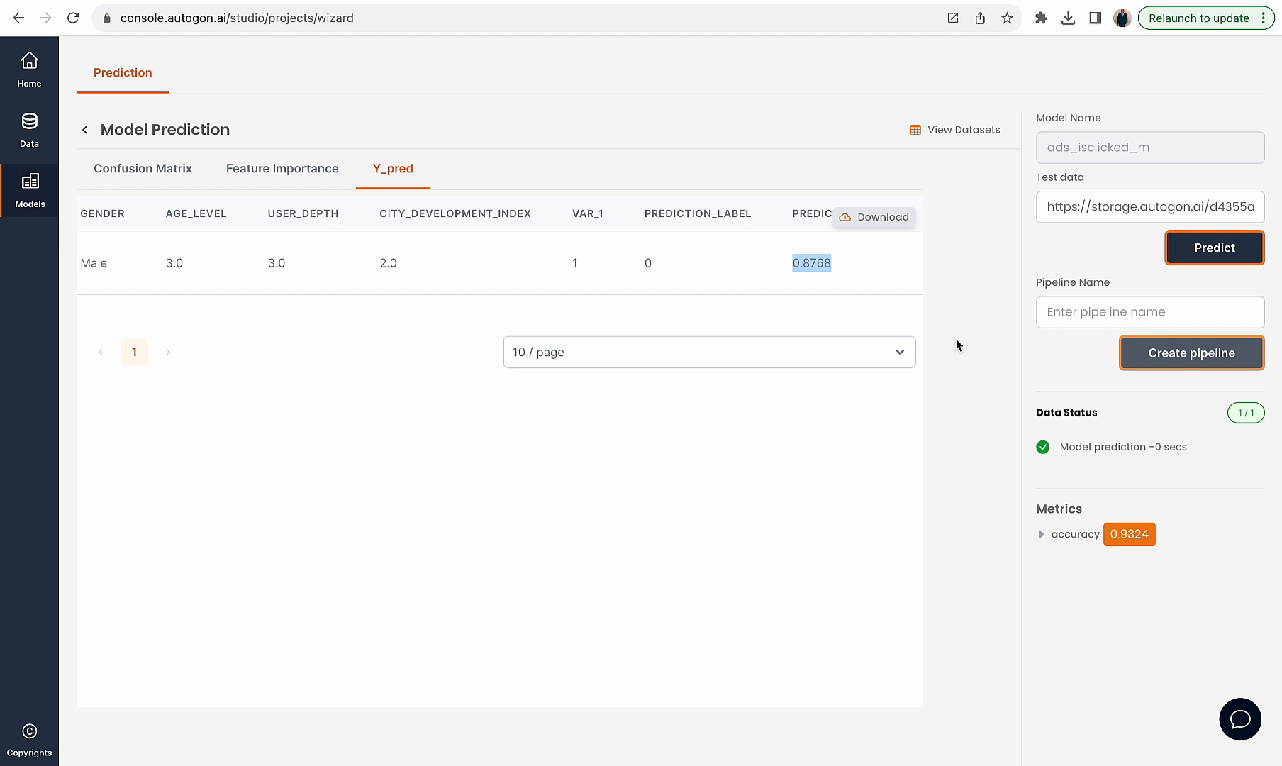
- Create a pipeline named ads_pipeline for the ads_isclicked_m model
left_click(1064, 305)
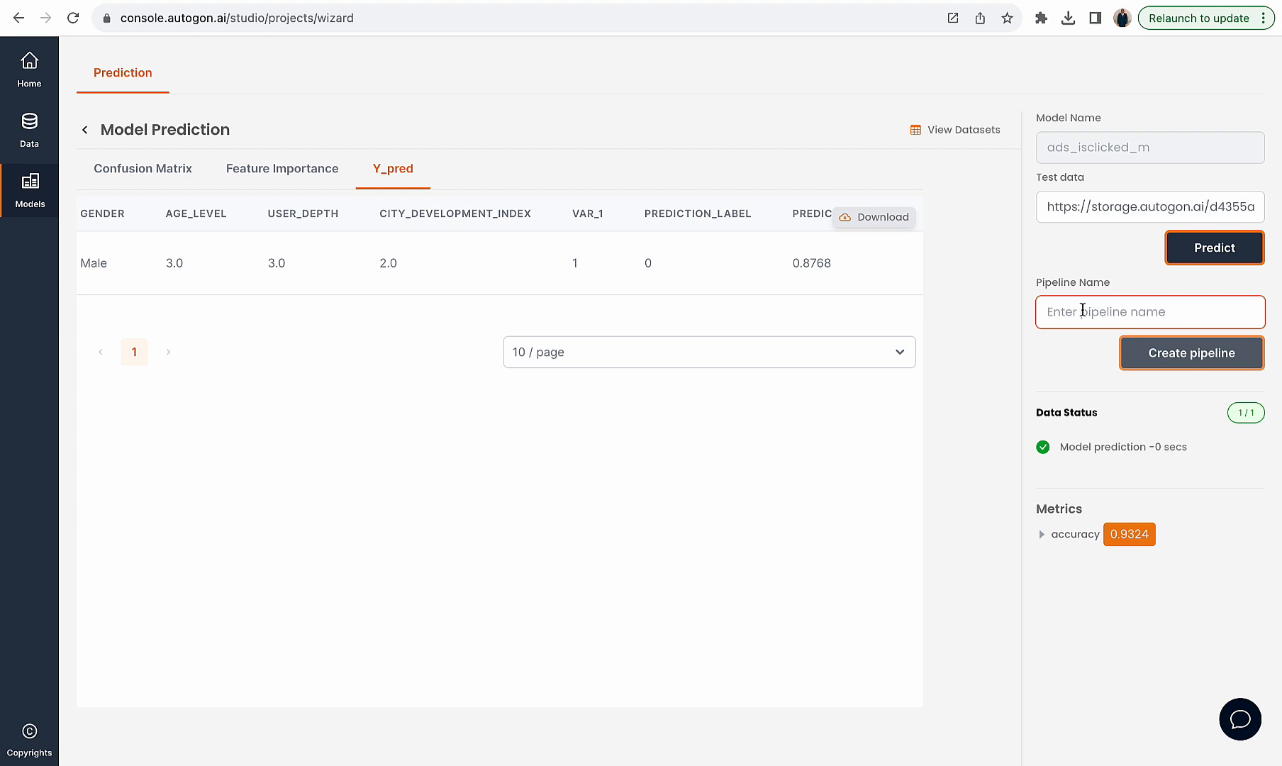
type("ads_")
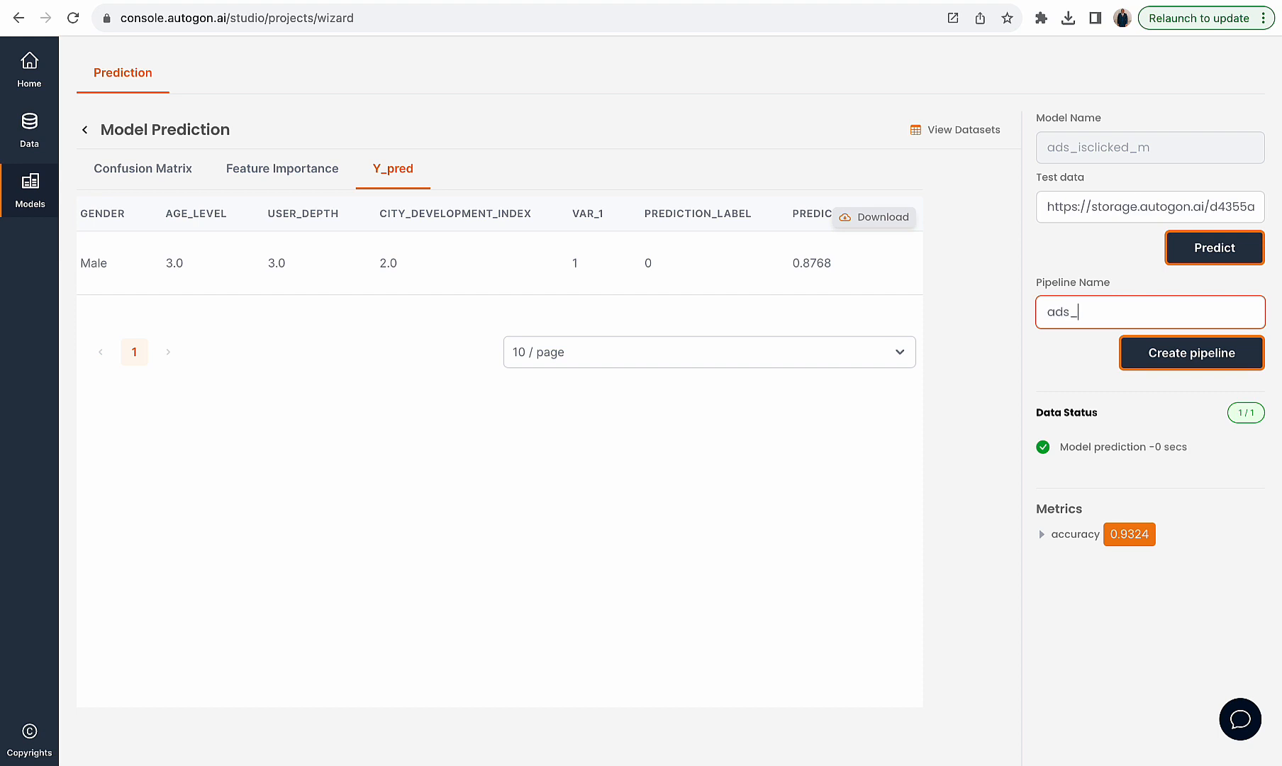
type("pipeline")
left_click(1163, 355)
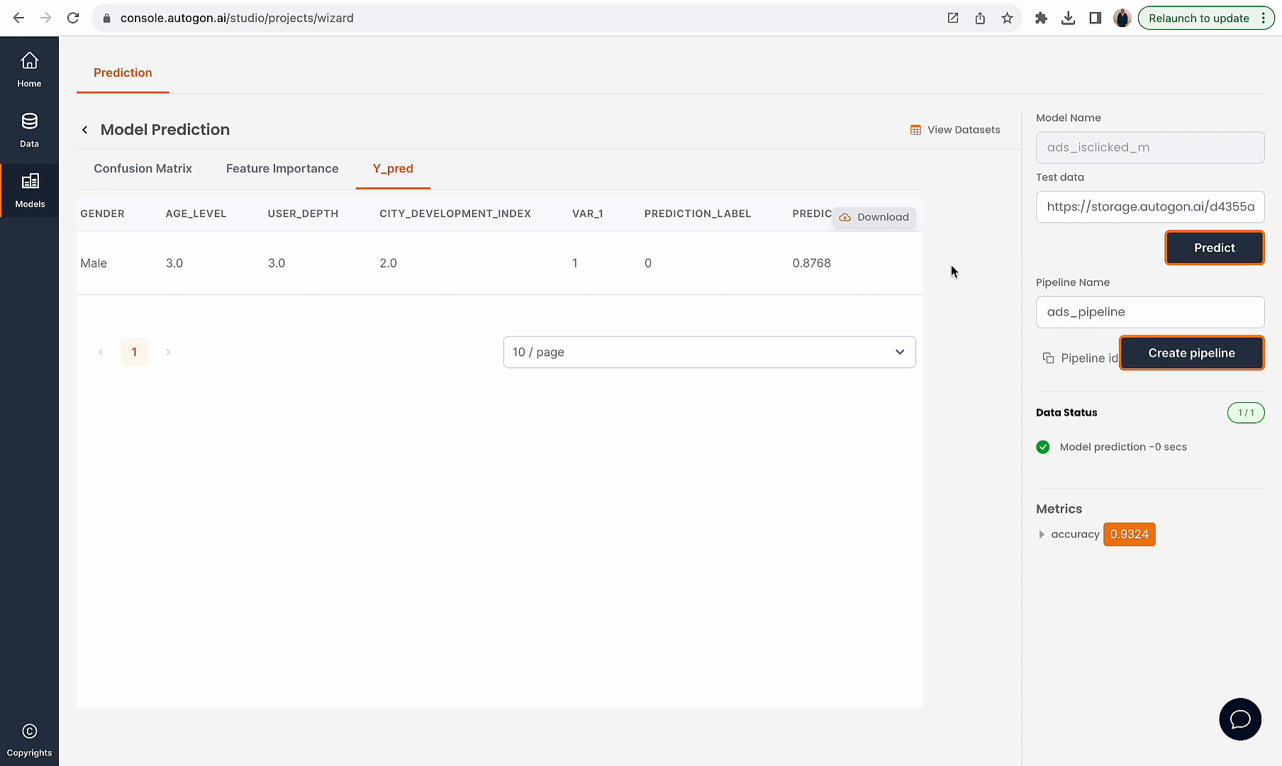
- Go to the CTR In Advertisement Prediction project page and copy the ID of ads_pipeline
left_click(29, 71)
left_click(266, 127)
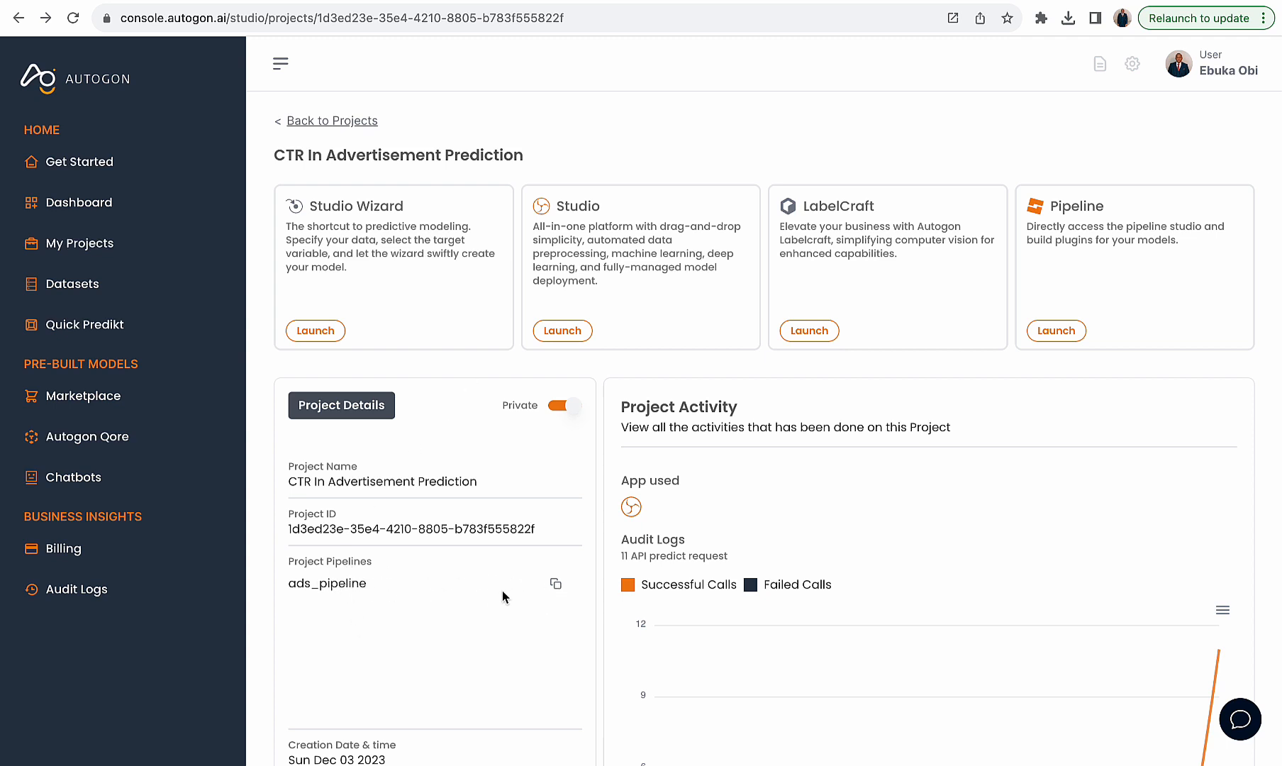
left_click(556, 587)
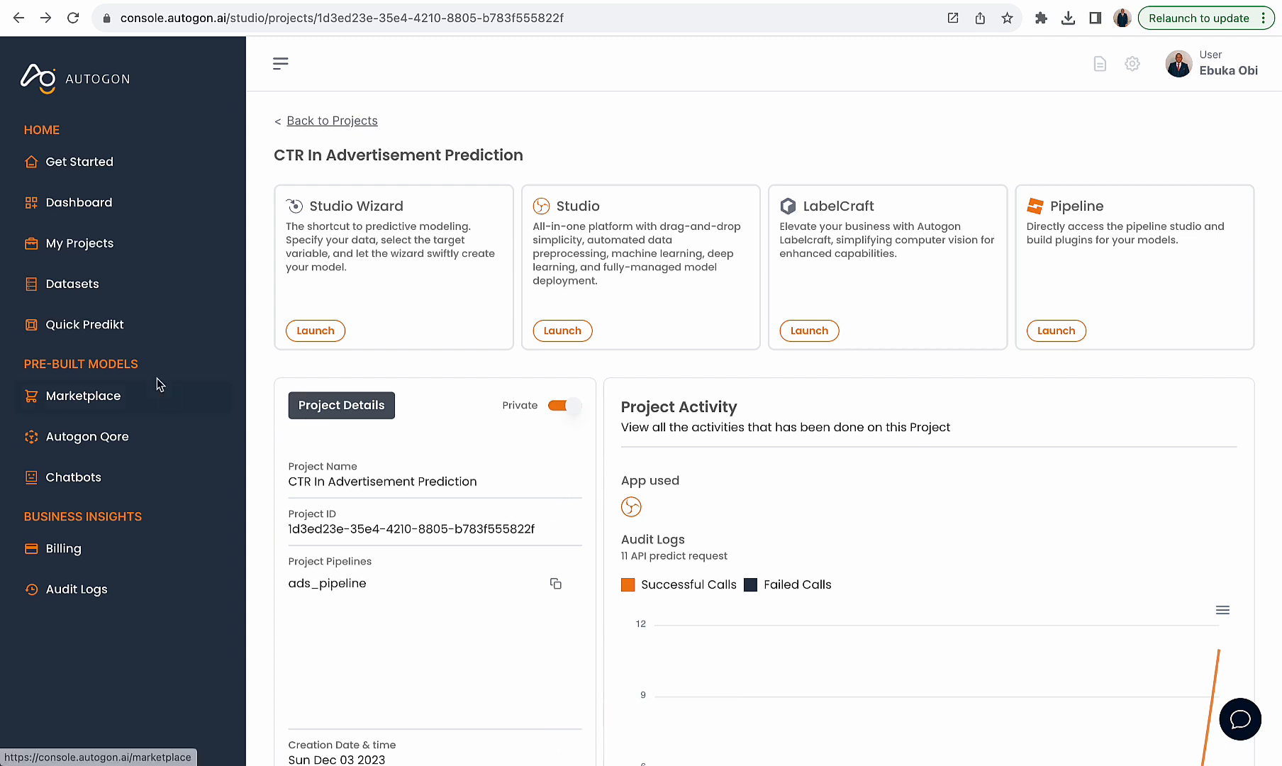
- In Quick Predikt, select the CTR In Advertisement Prediction project and the Ads Isclicked M model, with the dataset supplied by link
left_click(127, 326)
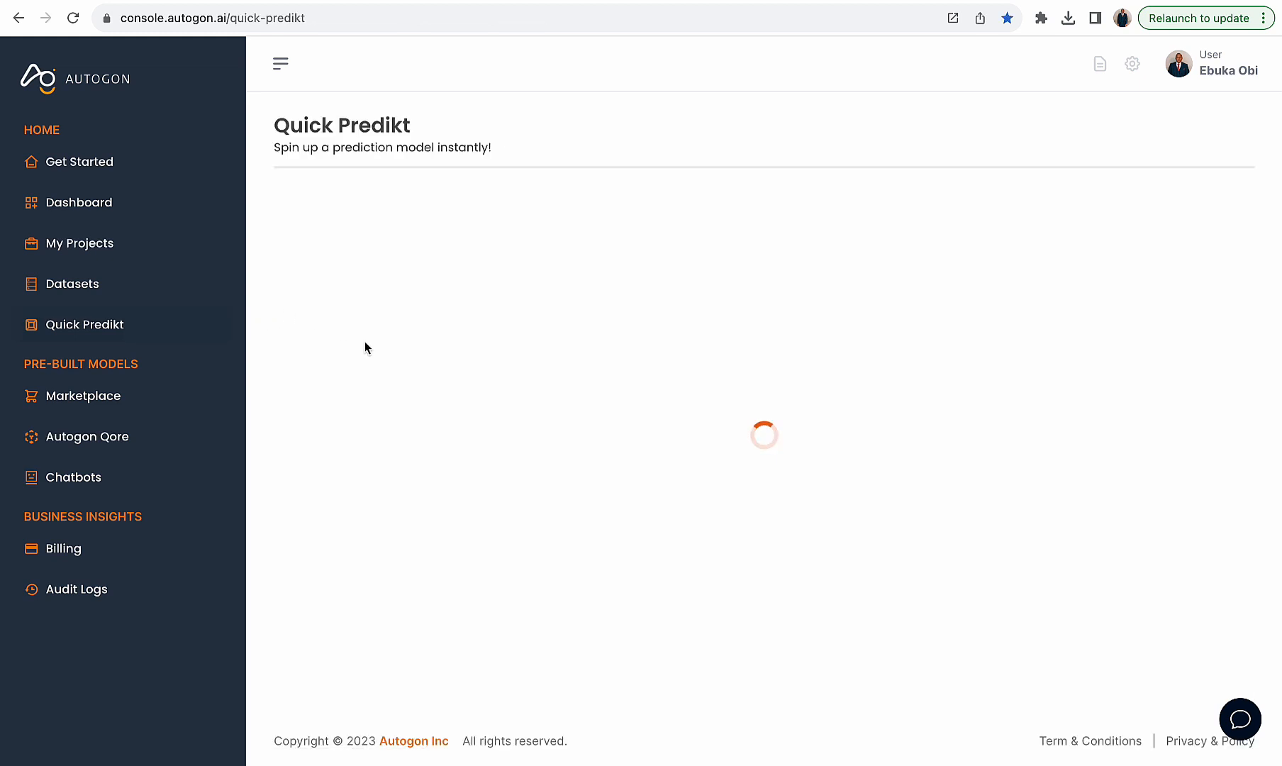
left_click(469, 329)
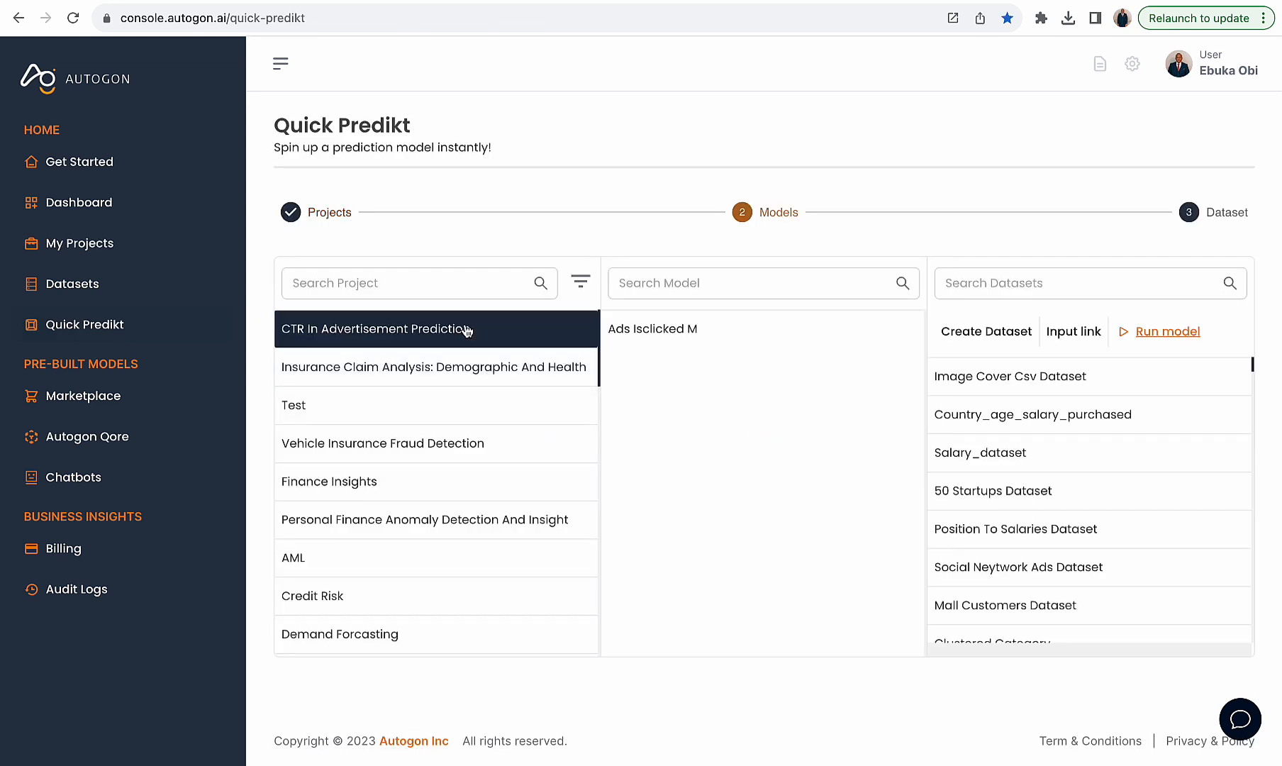
left_click(698, 339)
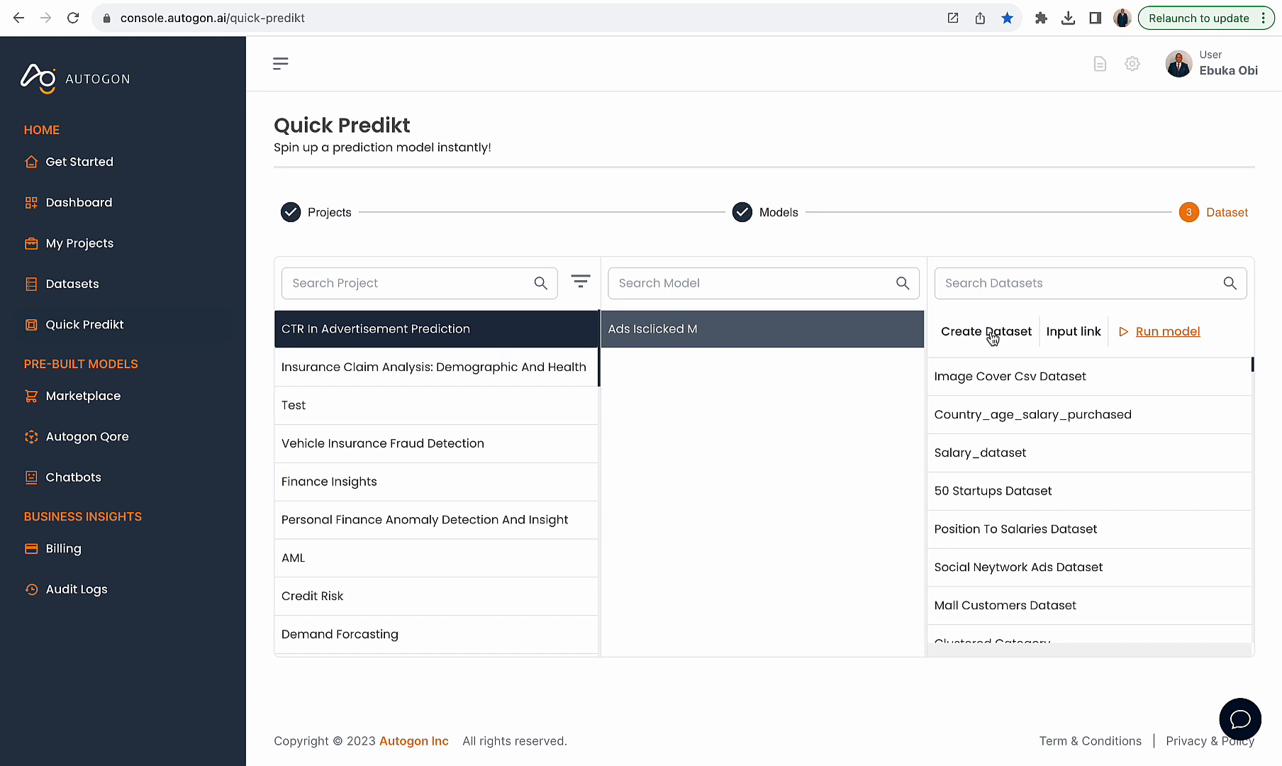
left_click(1063, 335)
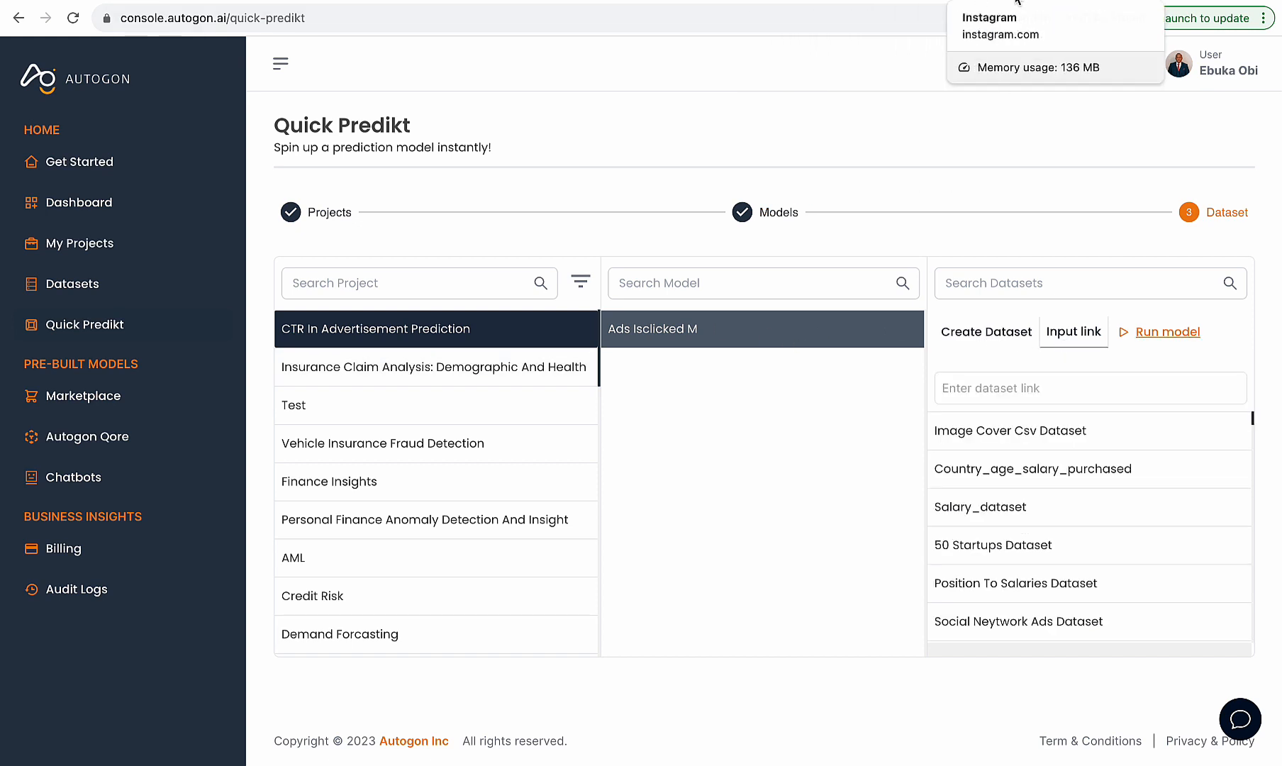
- Copy the address of the CSV containing the session_id 17583 row and enter it as the Quick Predikt dataset link
left_click(1120, 1)
left_click(574, 20)
key("ctrl+c")
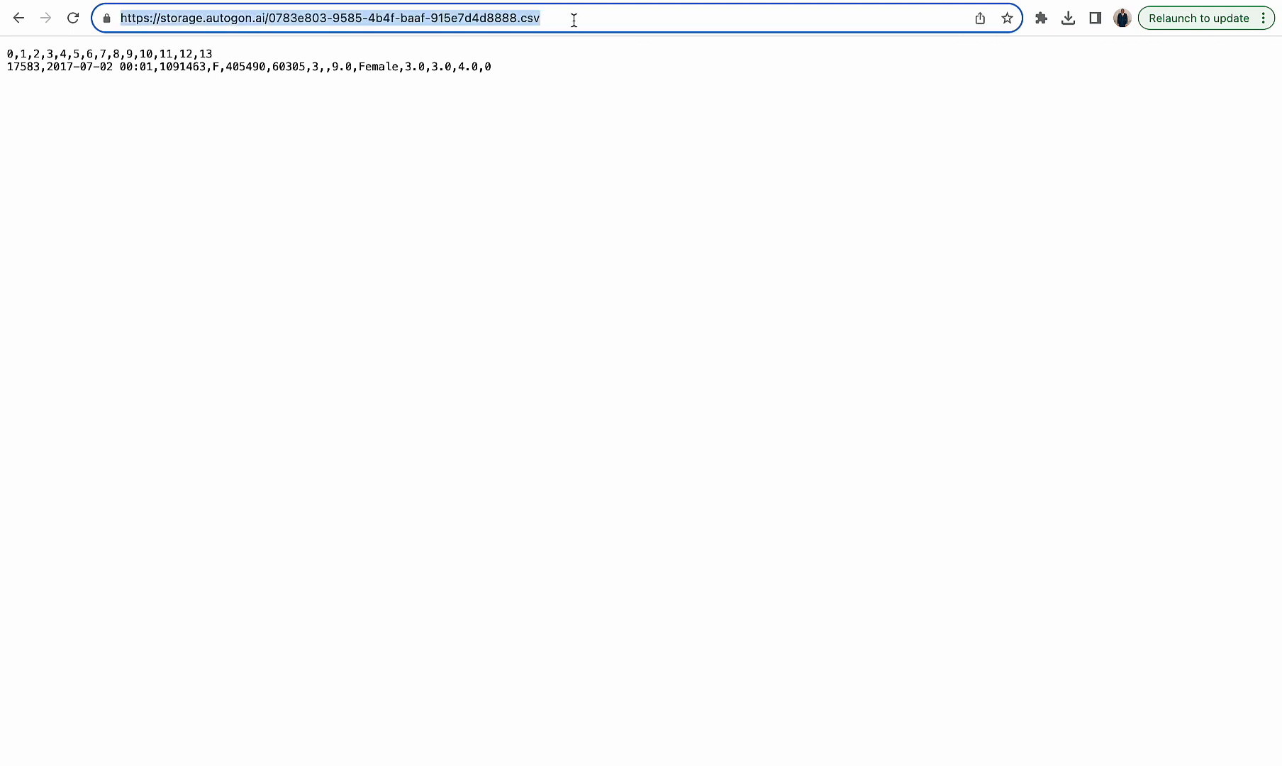
left_click(595, 1)
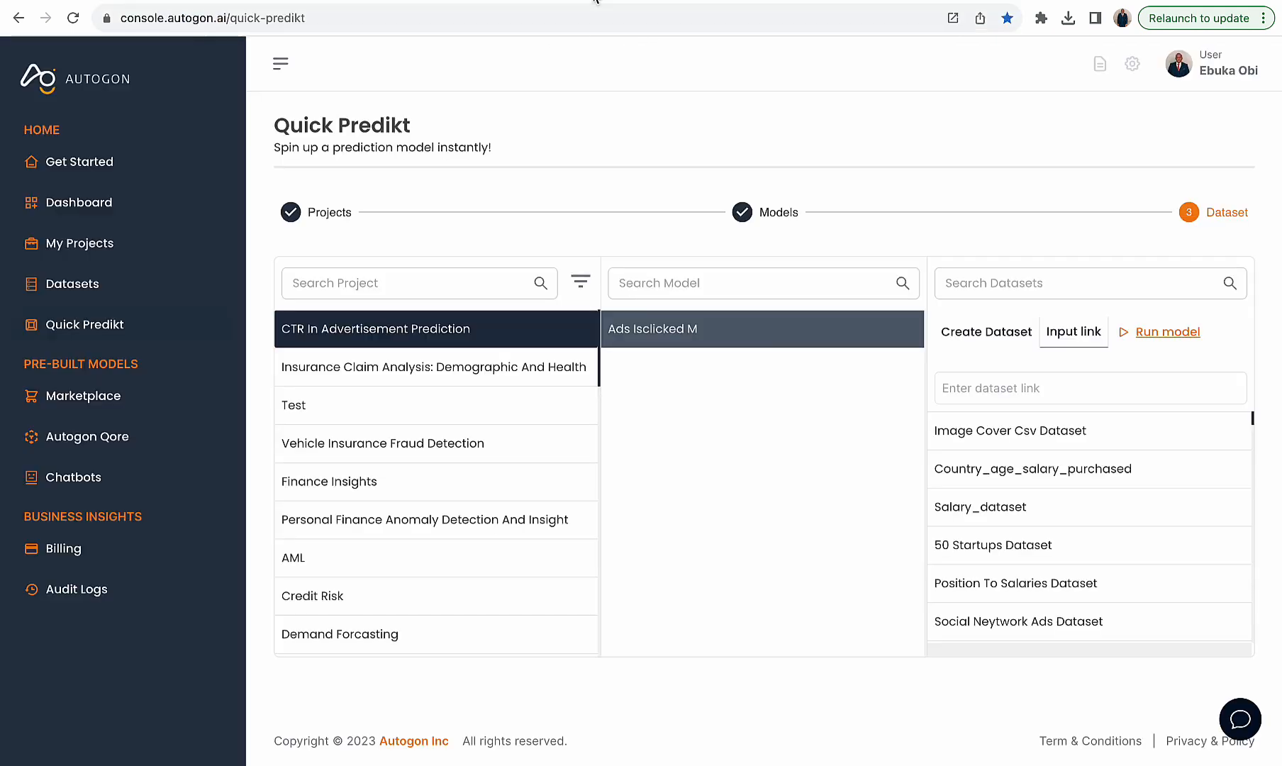
left_click(1042, 381)
key("ctrl+v")
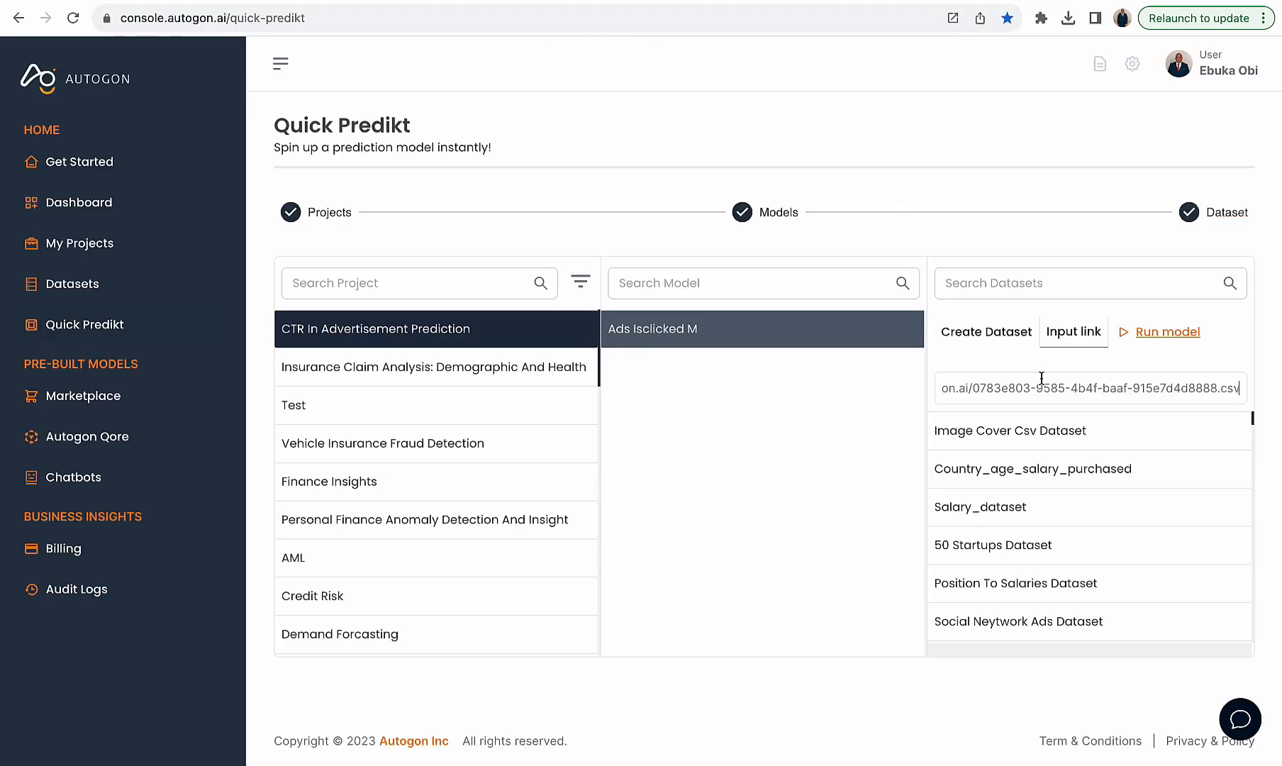
- Run the model on the linked dataset with the Pipeline predict method and ads_pipeline, and close the prediction result after viewing it
left_click(1148, 336)
left_click(738, 193)
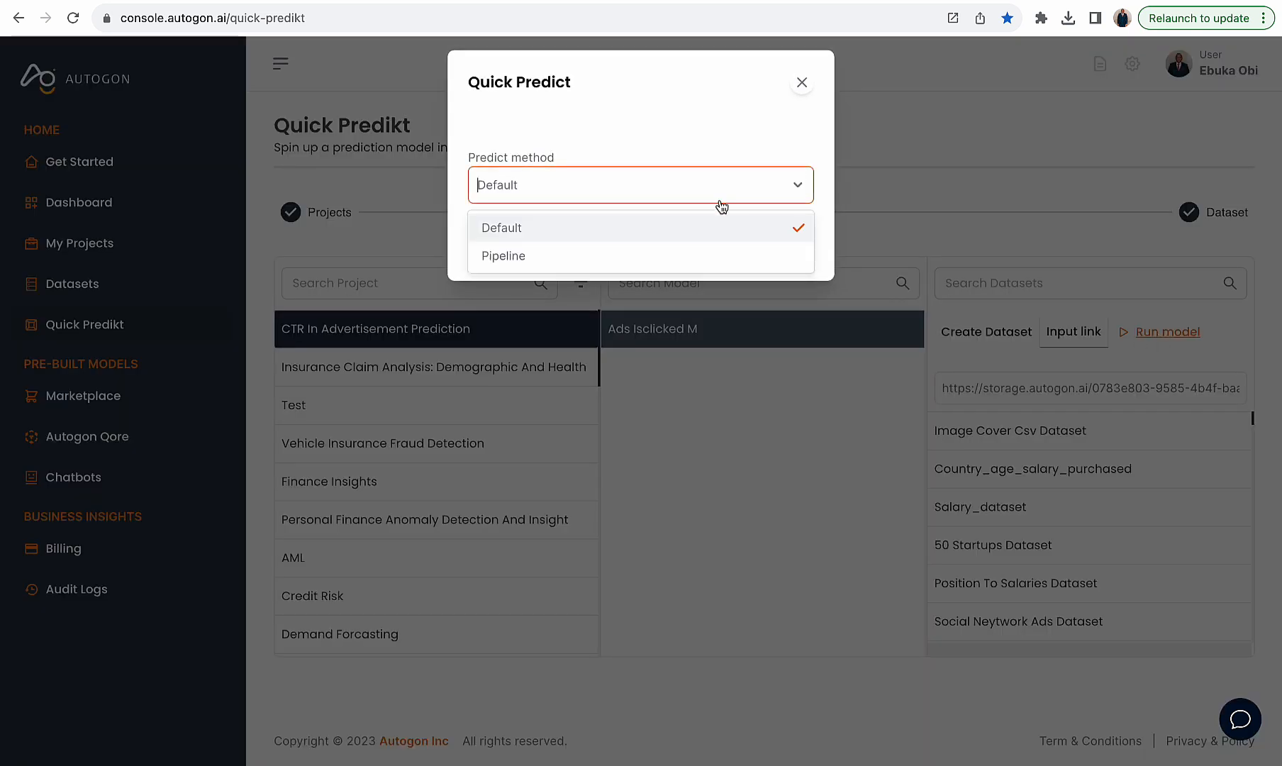
left_click(669, 254)
left_click(661, 276)
left_click(642, 312)
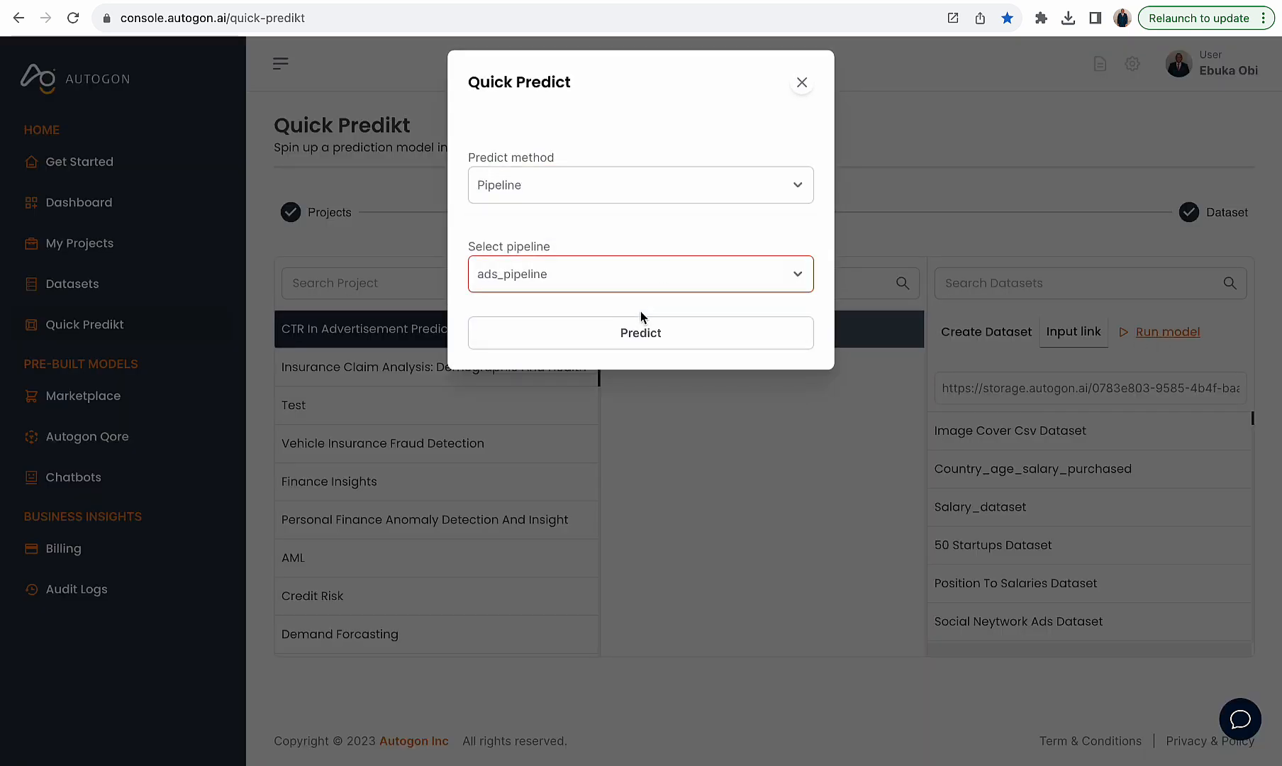
left_click(637, 335)
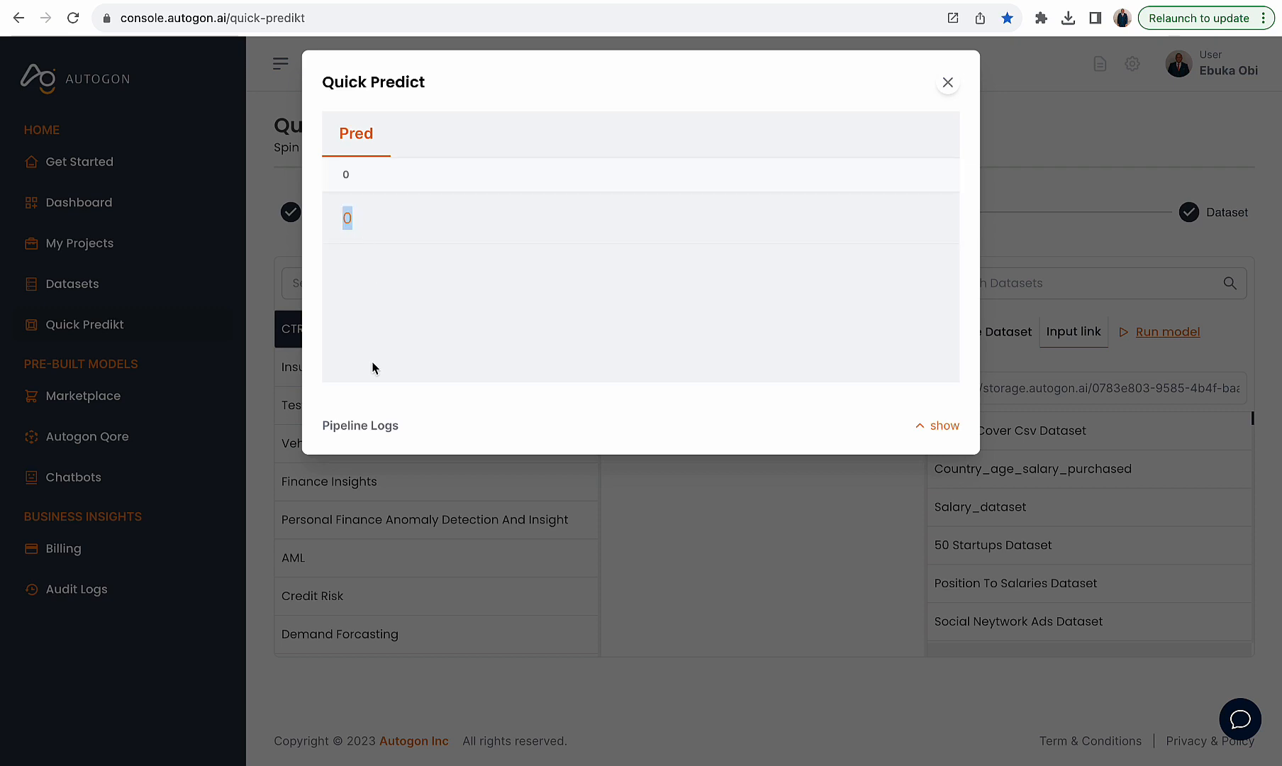
left_click(348, 222)
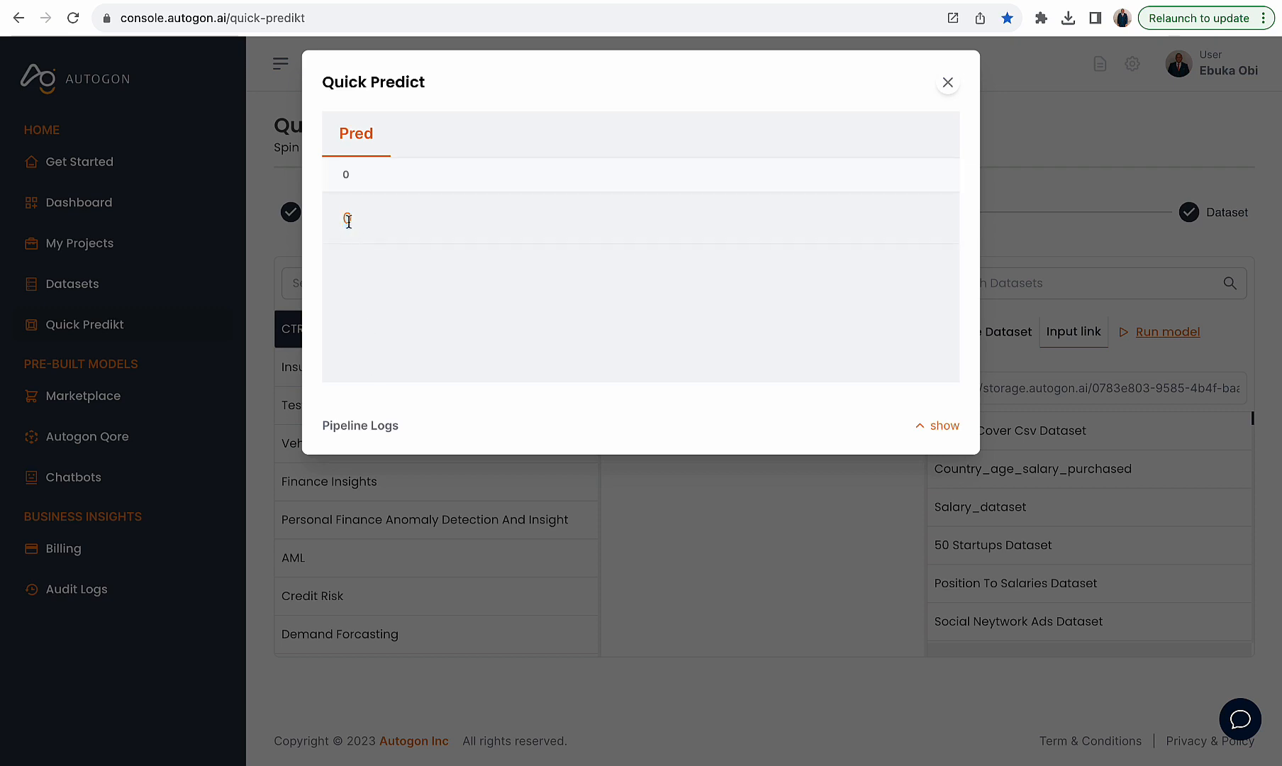
left_click(949, 83)
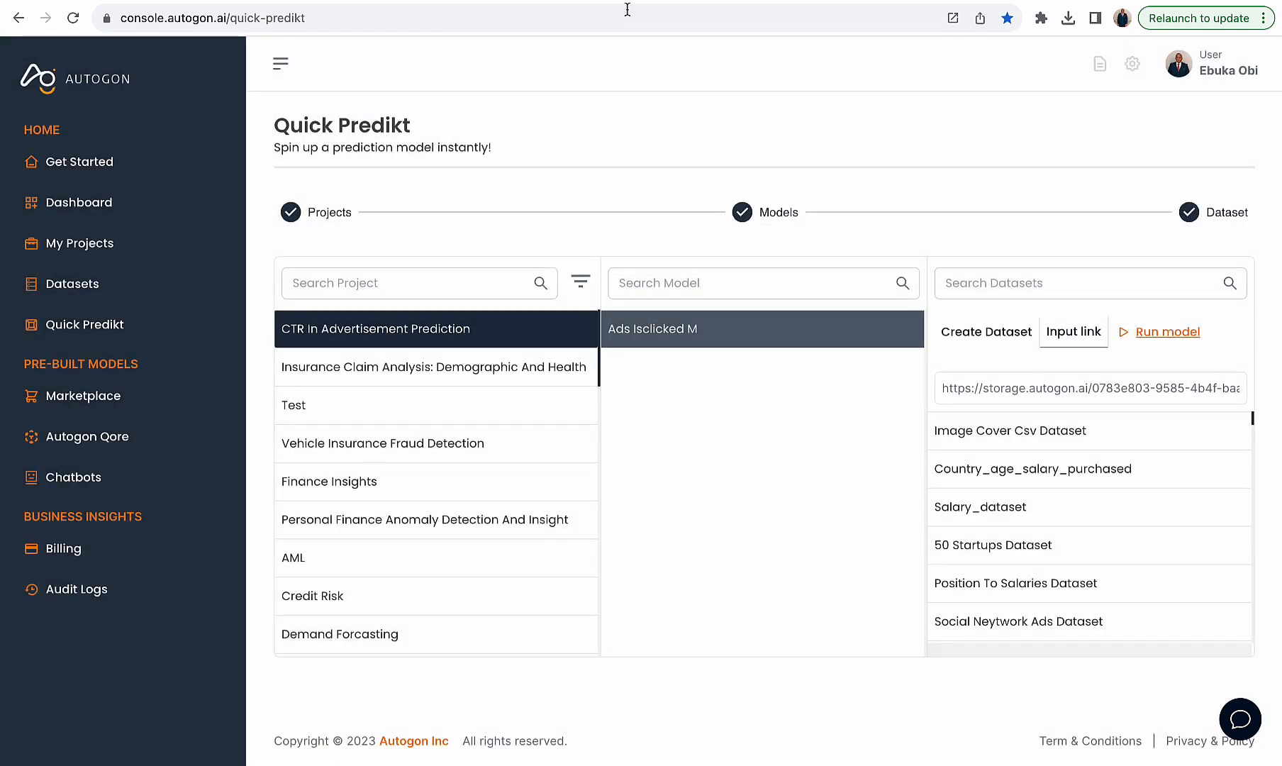
- Copy the session_id 477767 row from the source CSV, leaving out its final is_click value
left_click(816, 2)
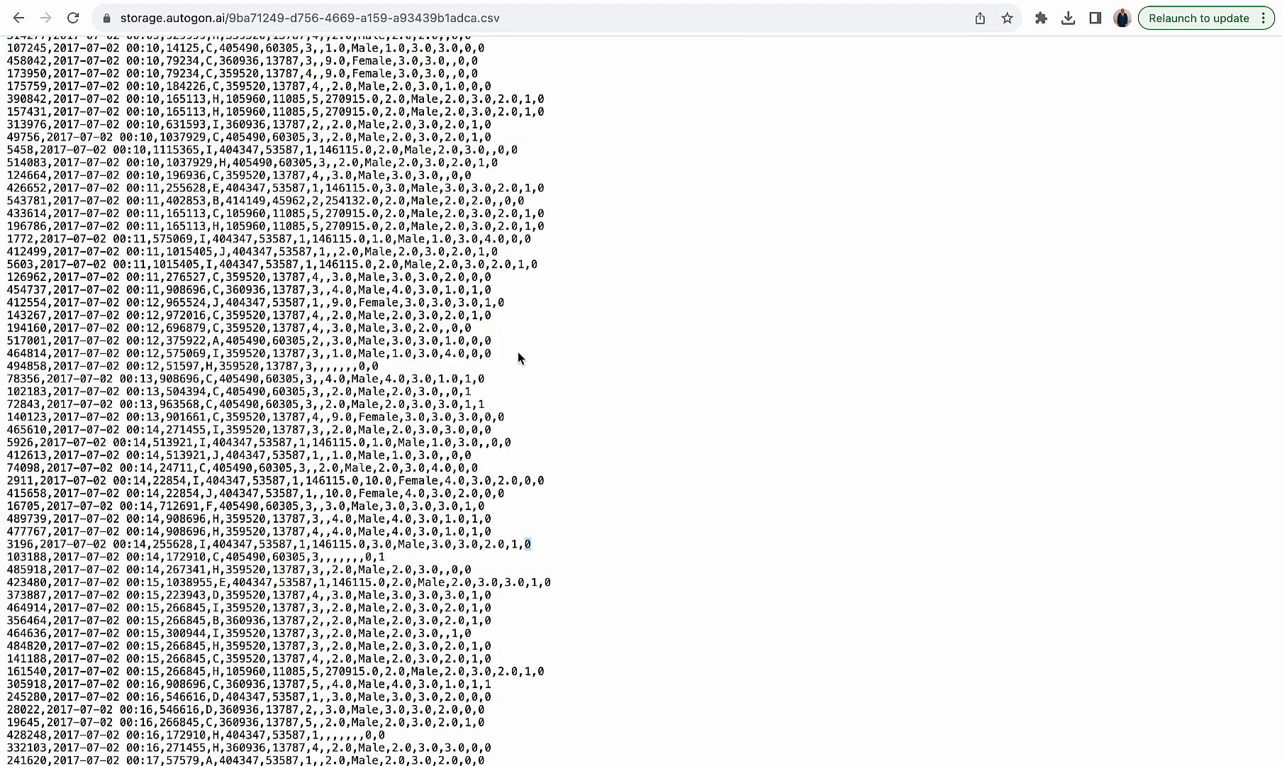
left_click_drag(479, 531, 12, 531)
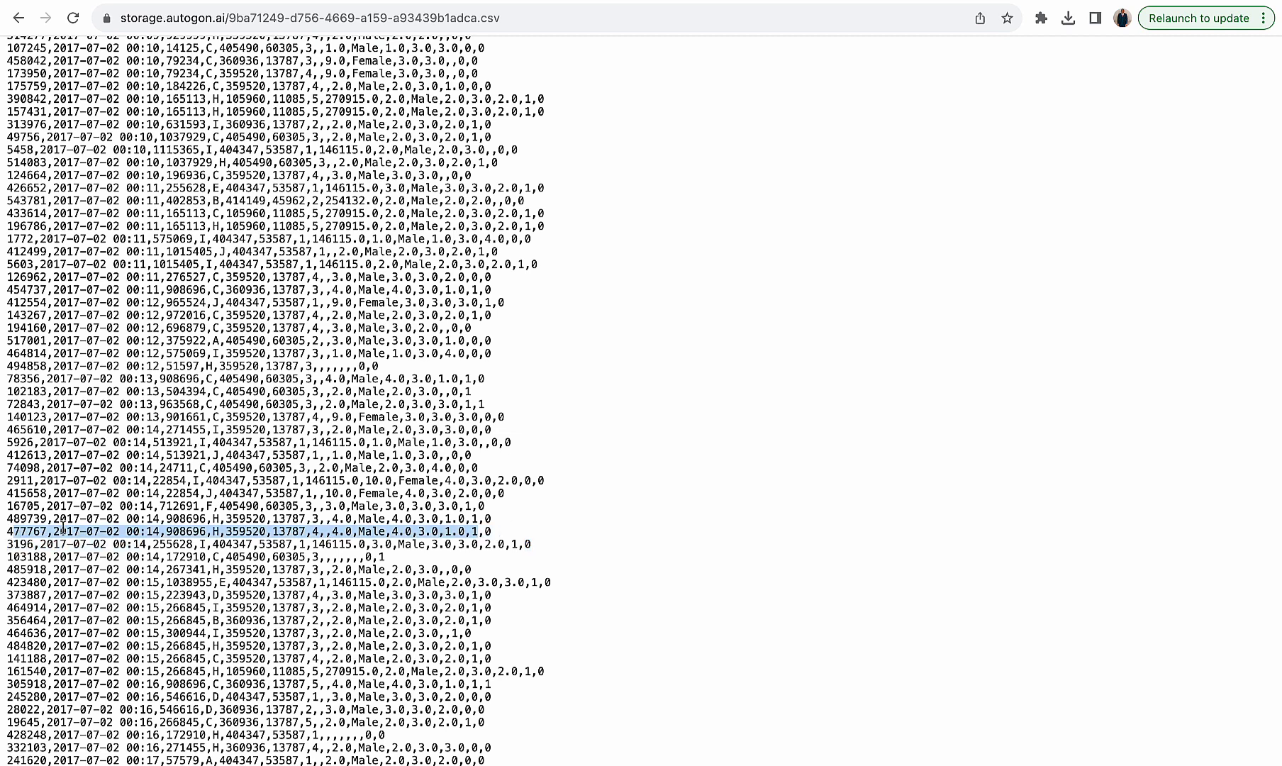
left_click_drag(475, 532, 6, 533)
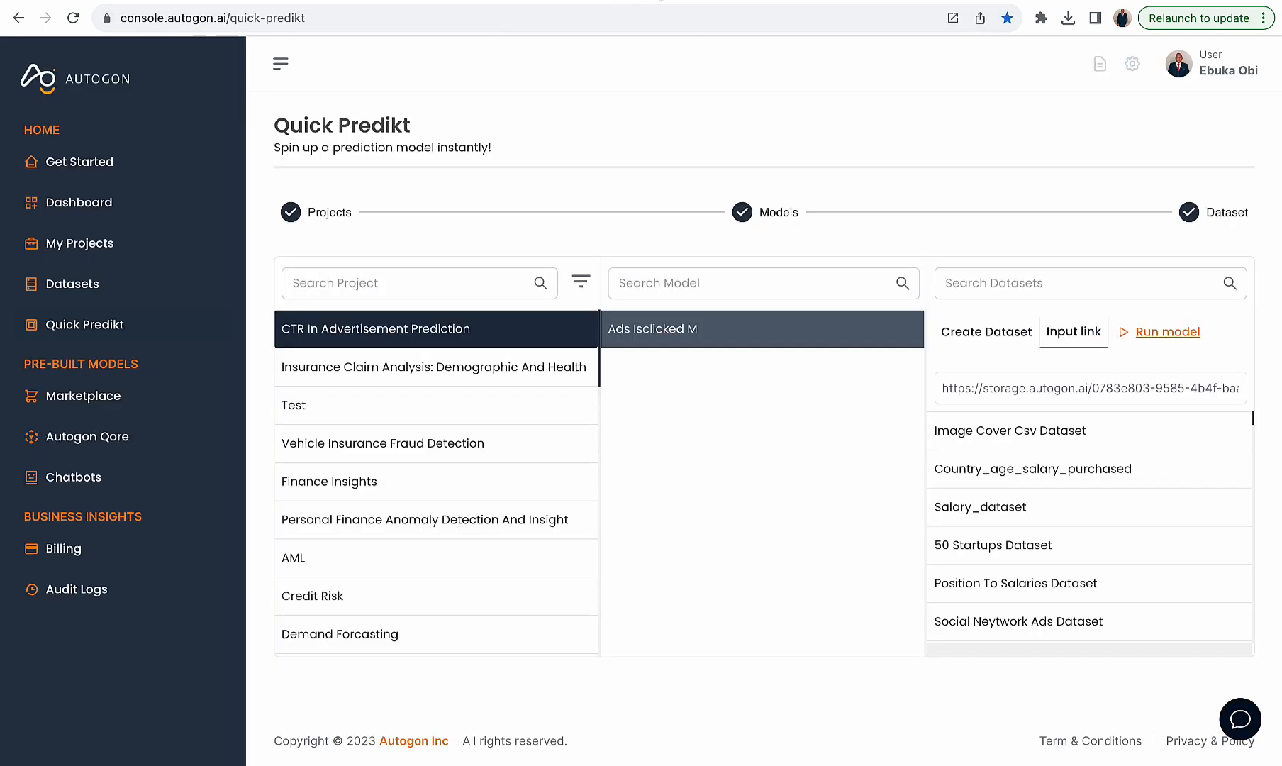
- Generate a Quick Predikt dataset from the copied session_id 477767 row with dimension 1, and copy the dataset's link
left_click(614, 2)
left_click(987, 332)
left_click(601, 205)
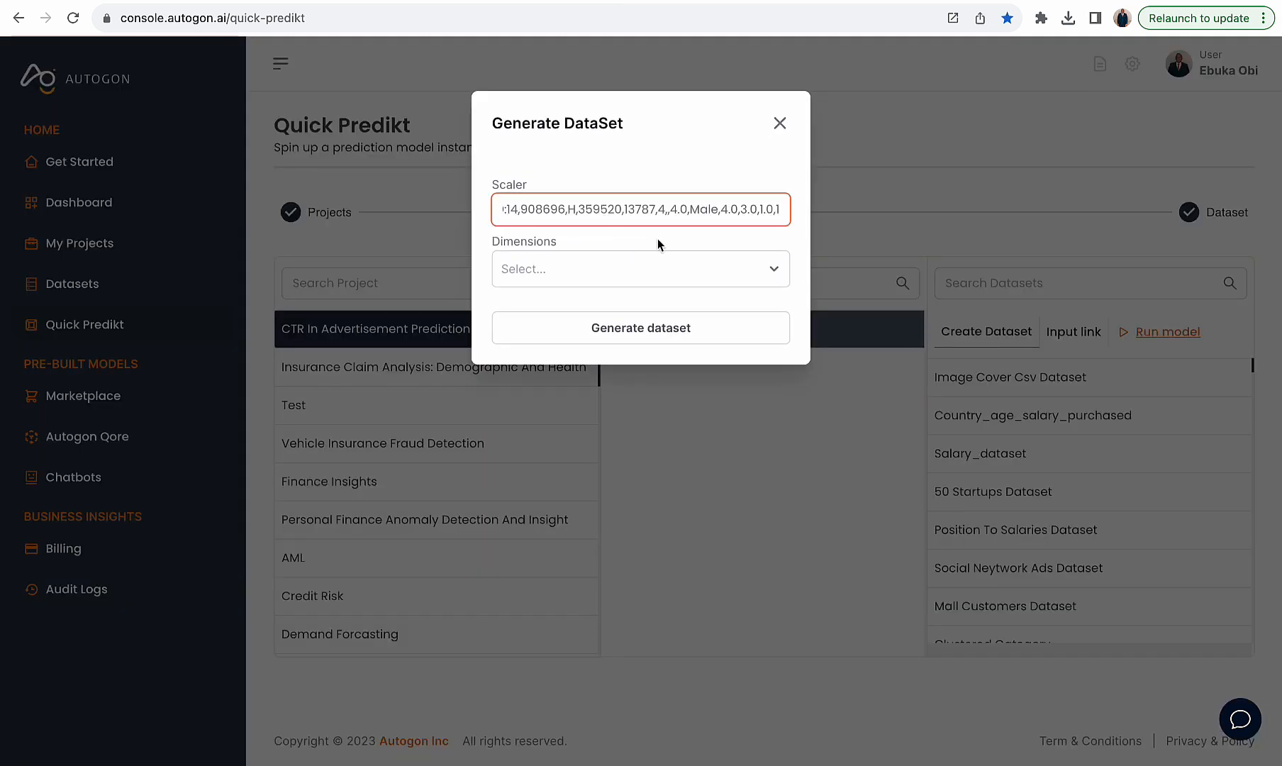
left_click(639, 281)
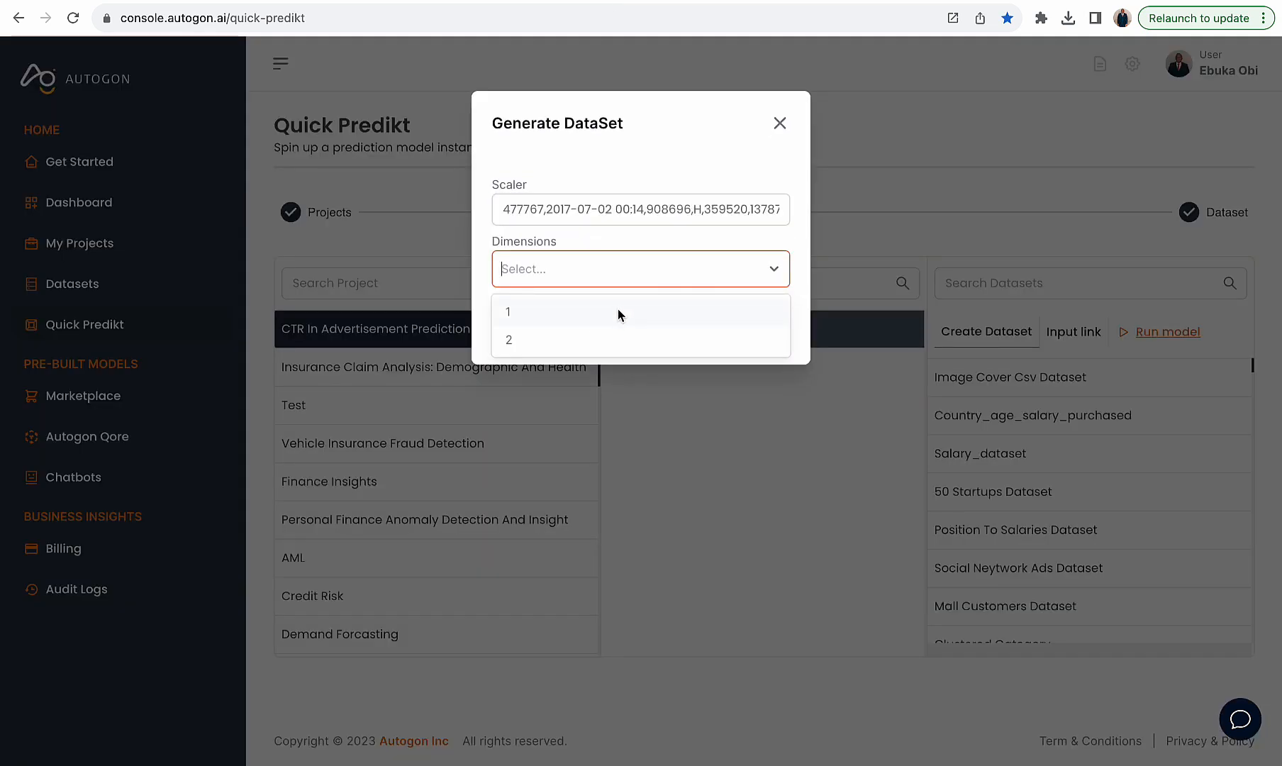
left_click(619, 310)
left_click(624, 333)
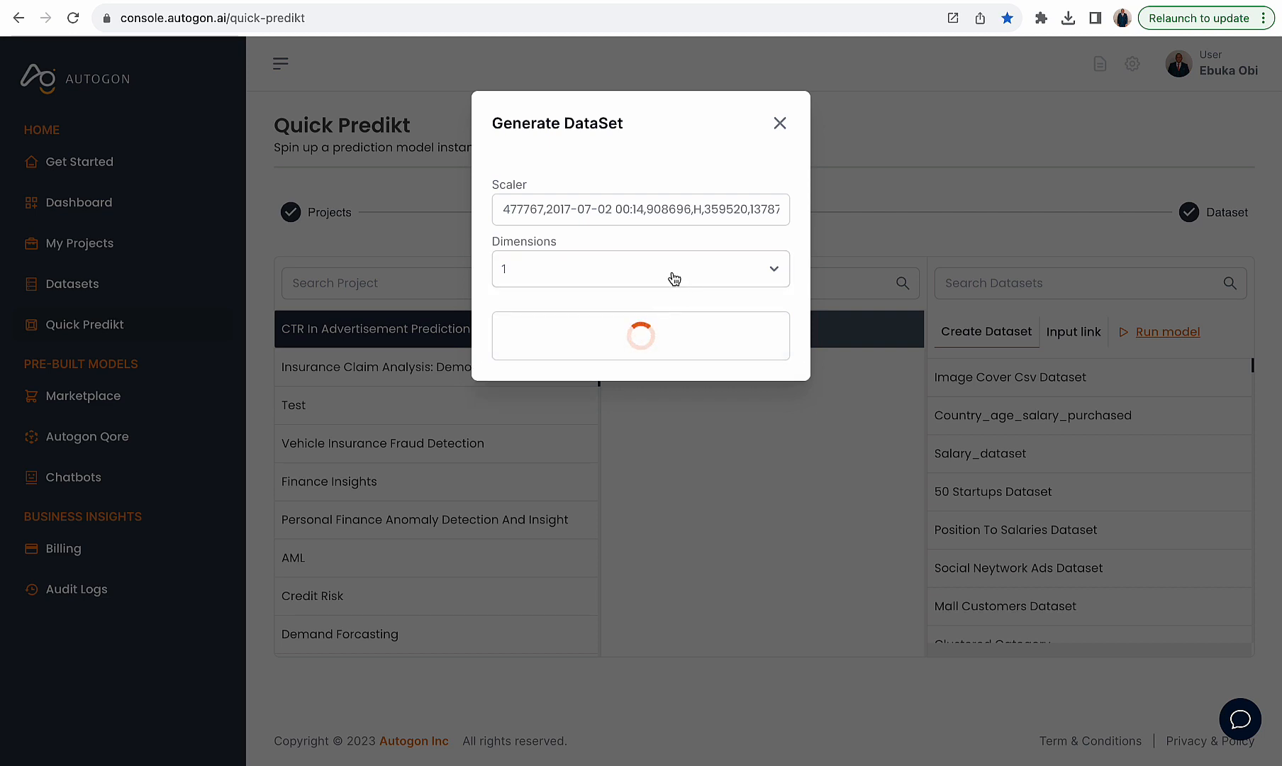
left_click(646, 199)
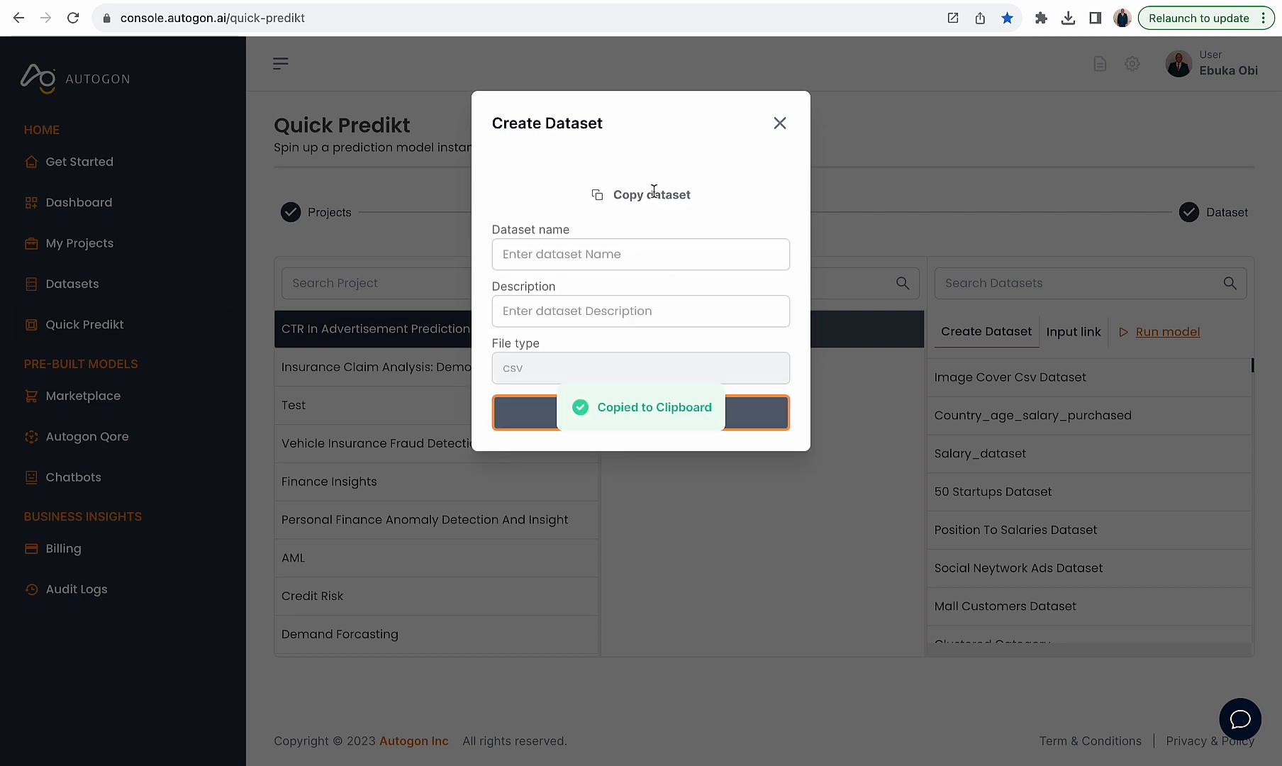
left_click(779, 124)
- Replace the Quick Predikt input link with the link of the newly generated dataset
left_click(1074, 341)
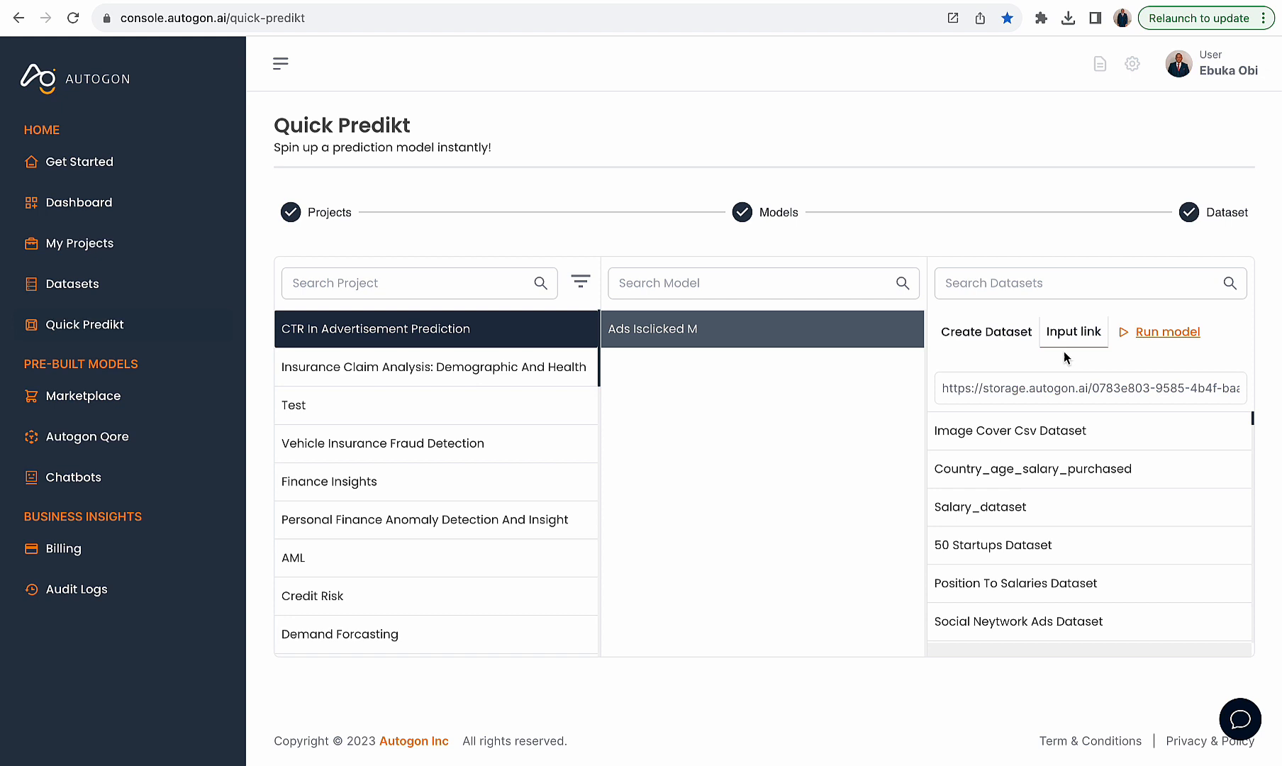
triple_click(1045, 390)
key("BackSpace")
key("ctrl+v")
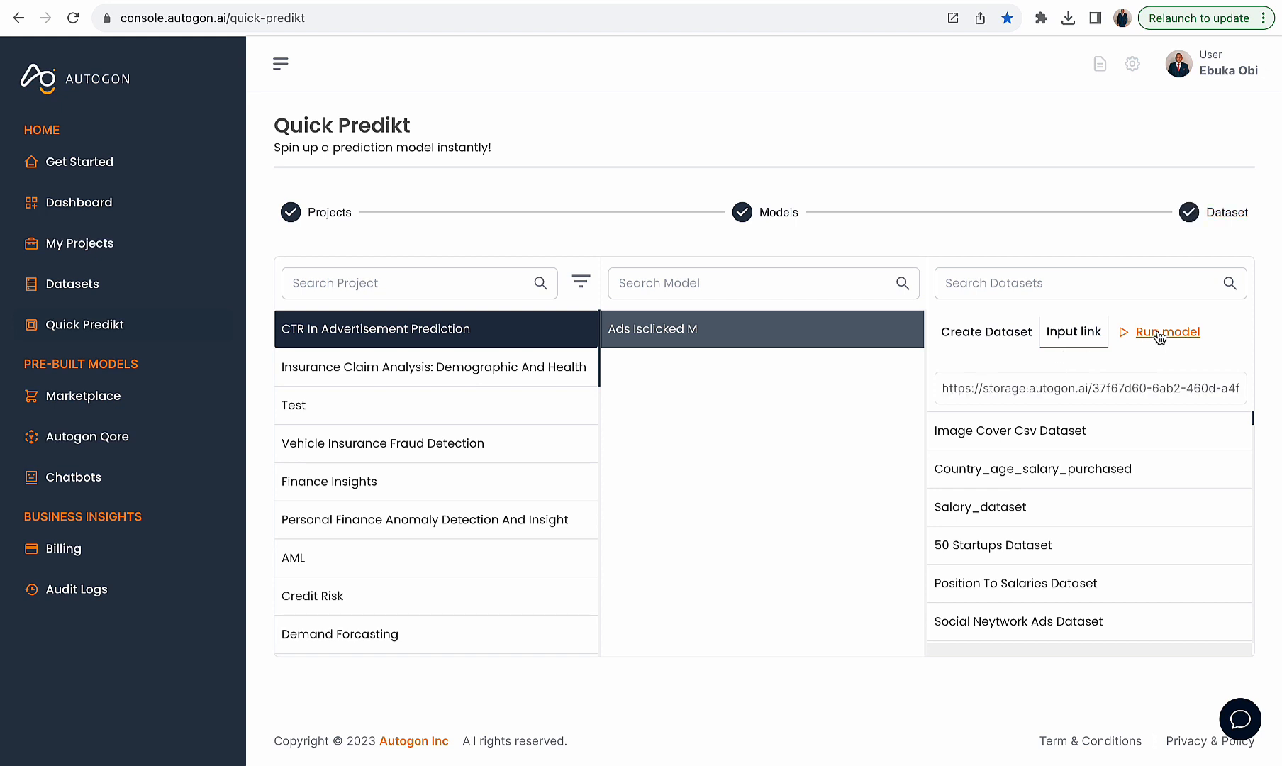
- Predict the session_id 477767 row with the Pipeline method and ads_pipeline, and compare the result with that row in the source CSV
left_click(1160, 336)
left_click(721, 183)
left_click(653, 255)
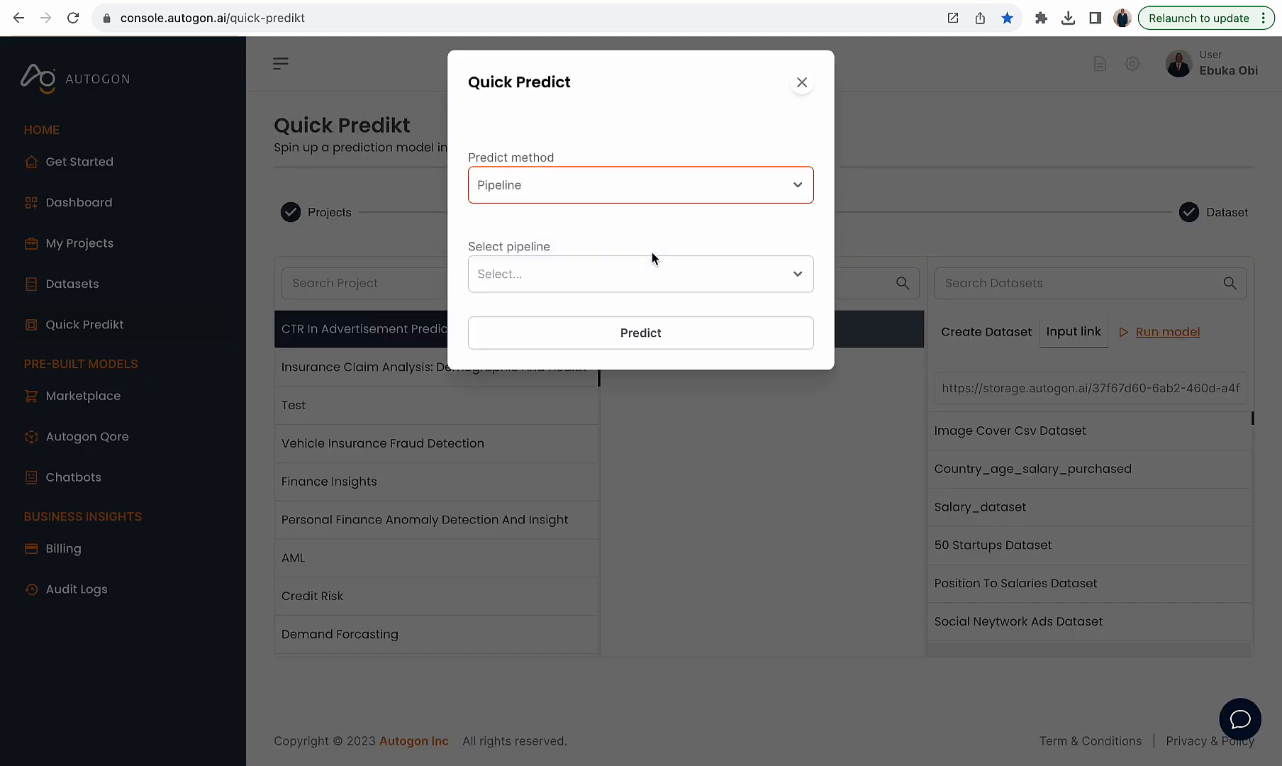
left_click(631, 273)
left_click(621, 317)
left_click(622, 335)
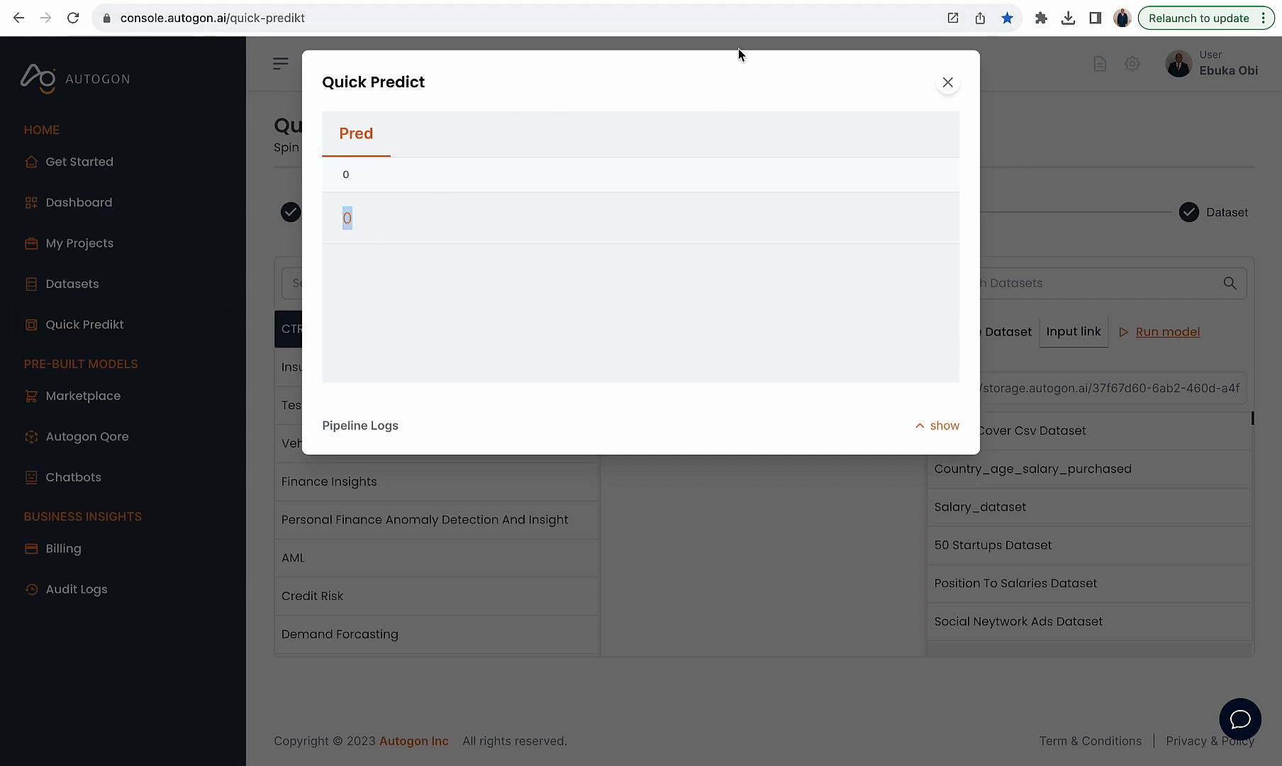
key("ctrl+Tab")
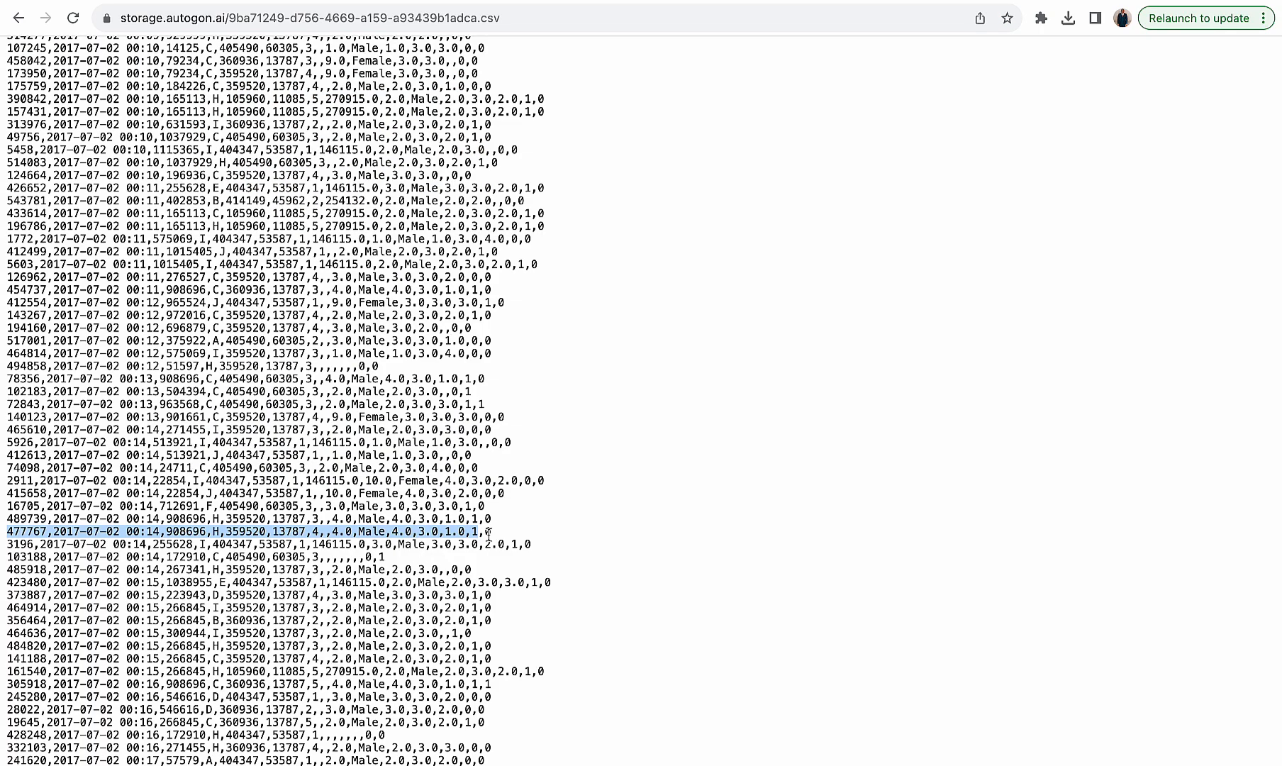
key("ctrl+shift+Tab")
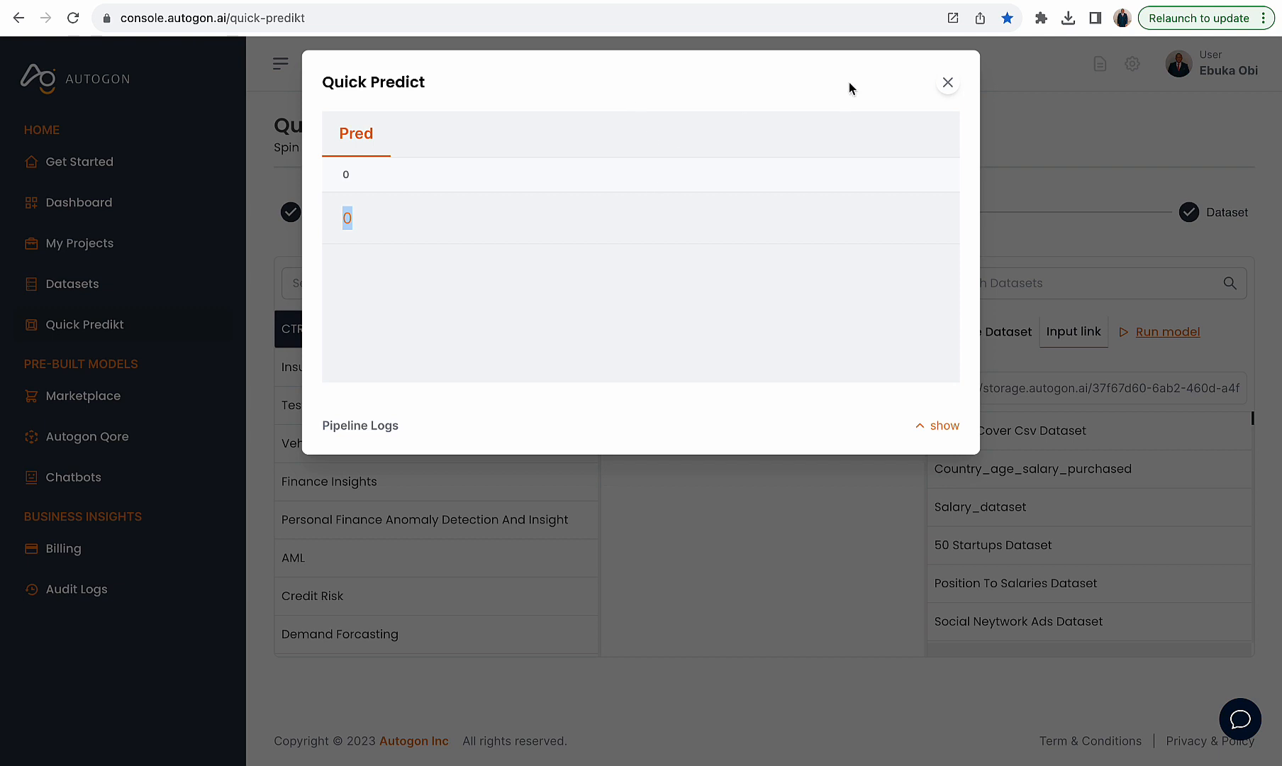
left_click(948, 83)
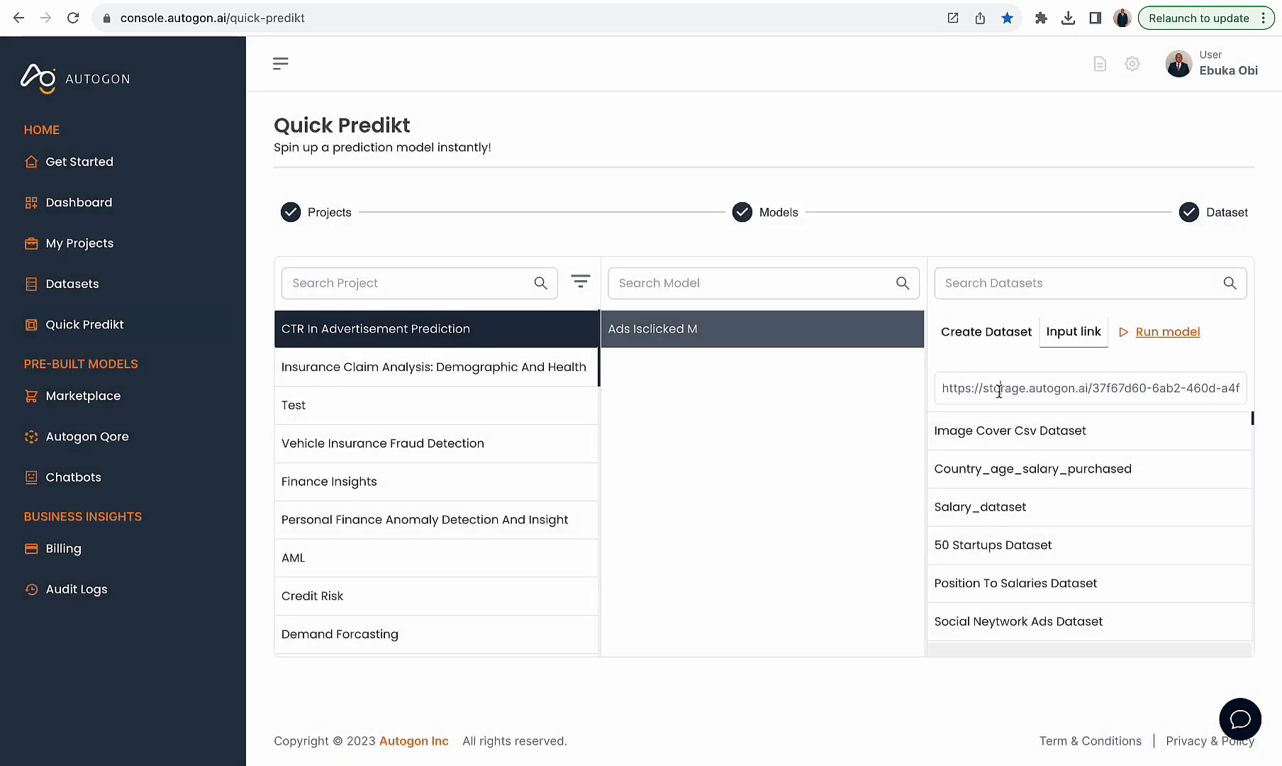
- Copy the Quick Predikt dataset link and set it as the data value in Postman's Pipeline Prediction request body
triple_click(999, 389)
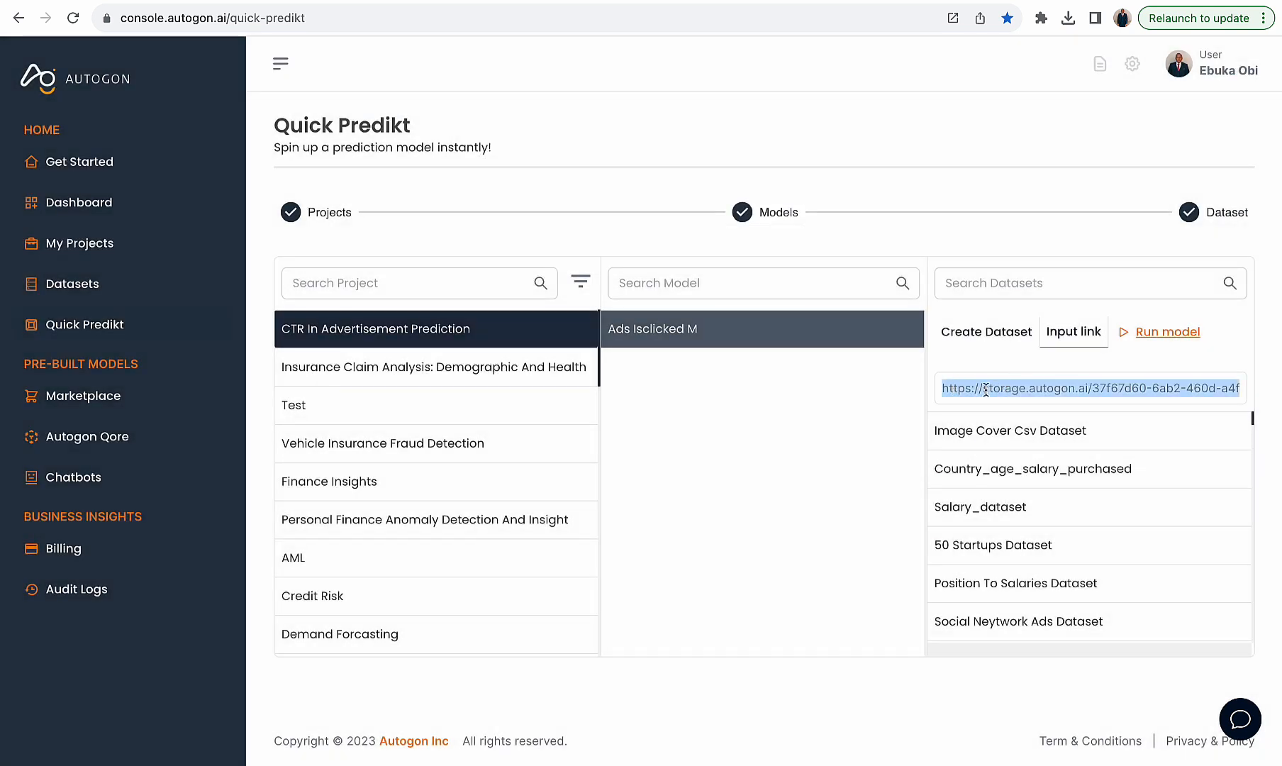
key("ctrl+Up")
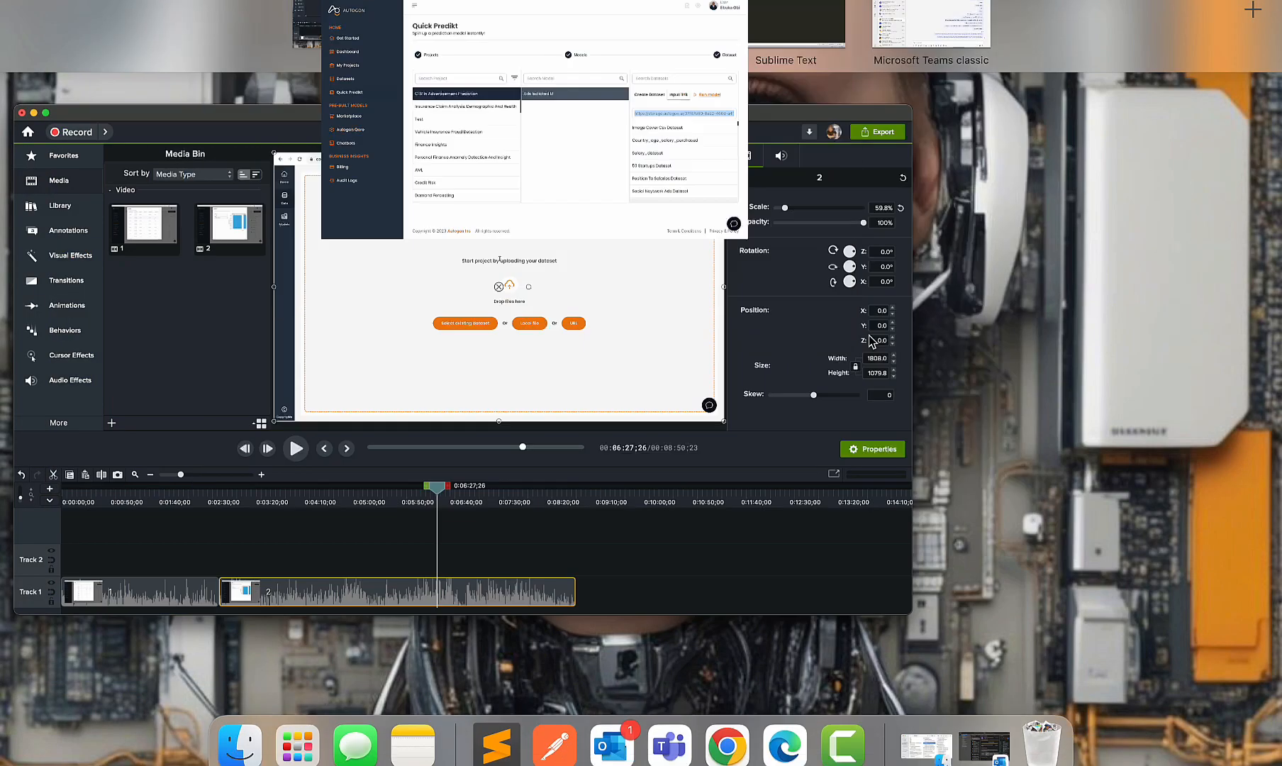
left_click(652, 35)
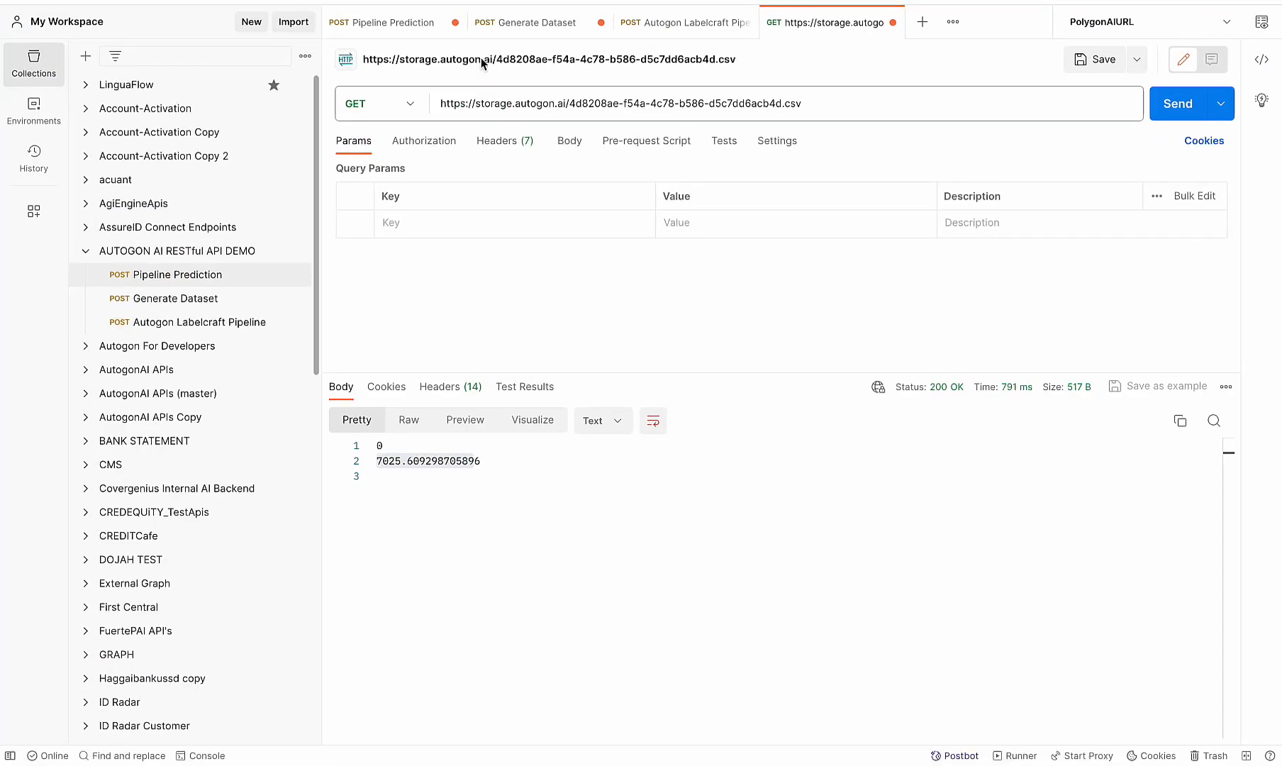
left_click(405, 30)
left_click(639, 276)
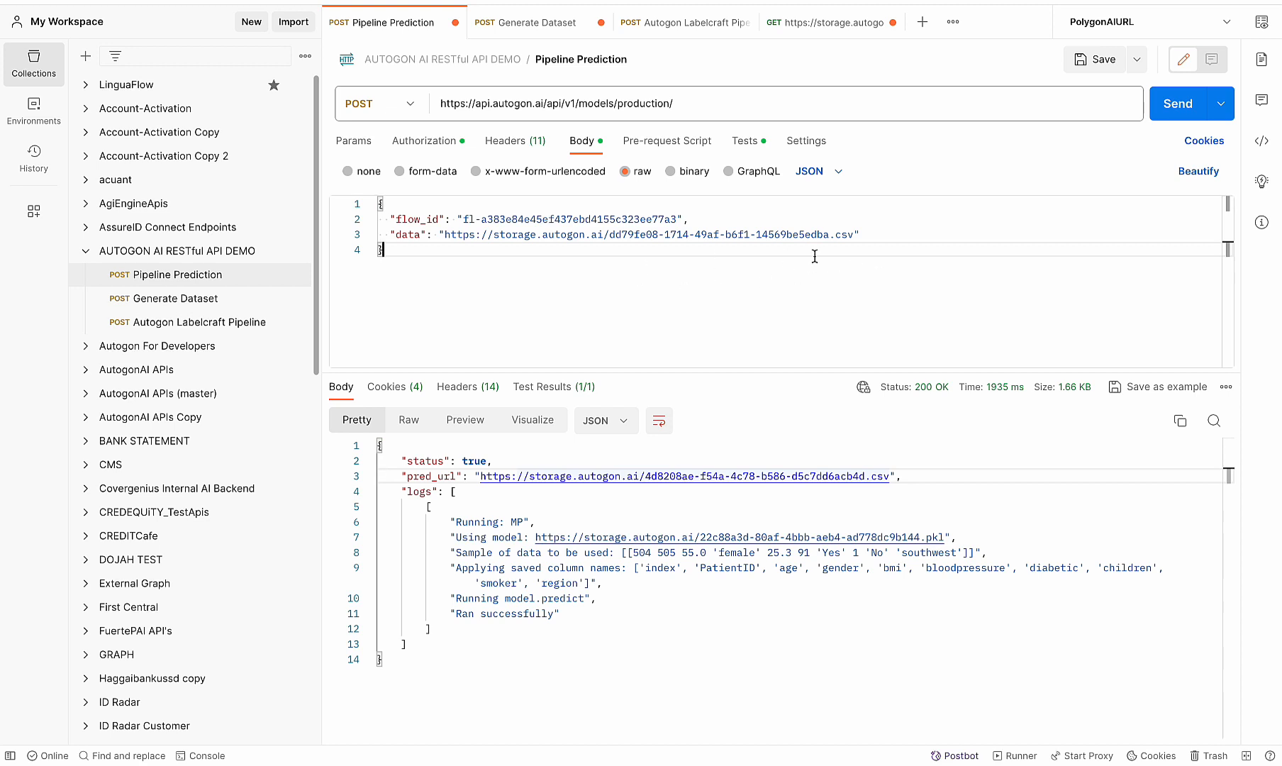
left_click_drag(855, 234, 447, 228)
key("BackSpace")
type("https://storage.autogon.ai/37f67d60-6ab2-460d-a4f7-a0827e64be16.csv")
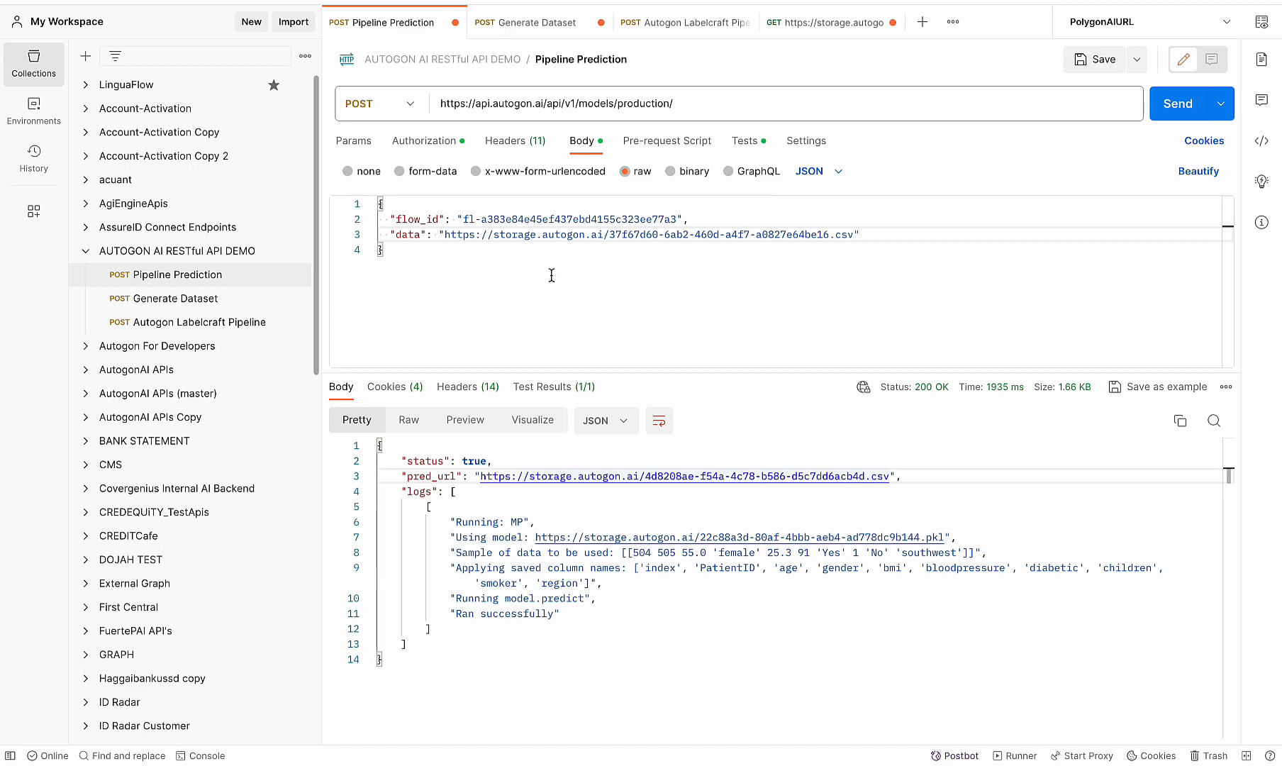
- Switch to Chrome, go to the CTR In Advertisement Prediction project details, and copy the ID of ads_pipeline
key("ctrl+Up")
left_click(523, 20)
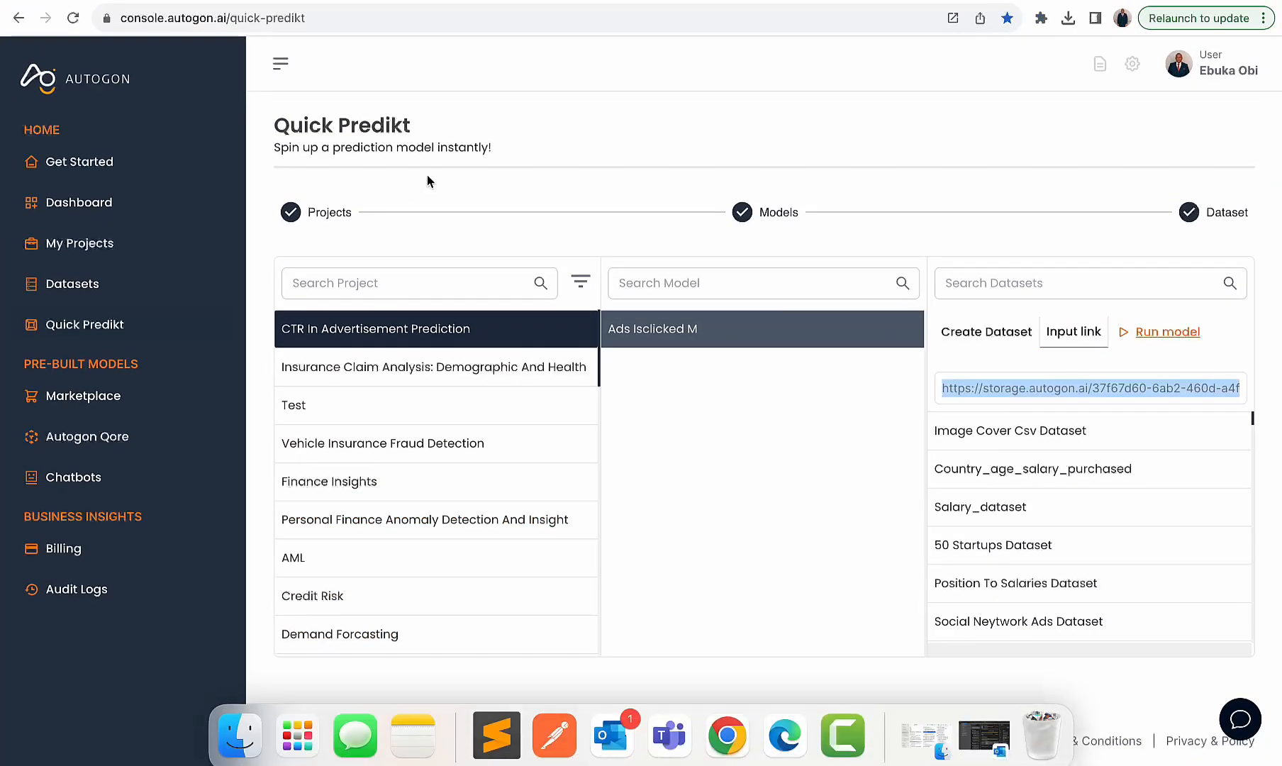
left_click(136, 248)
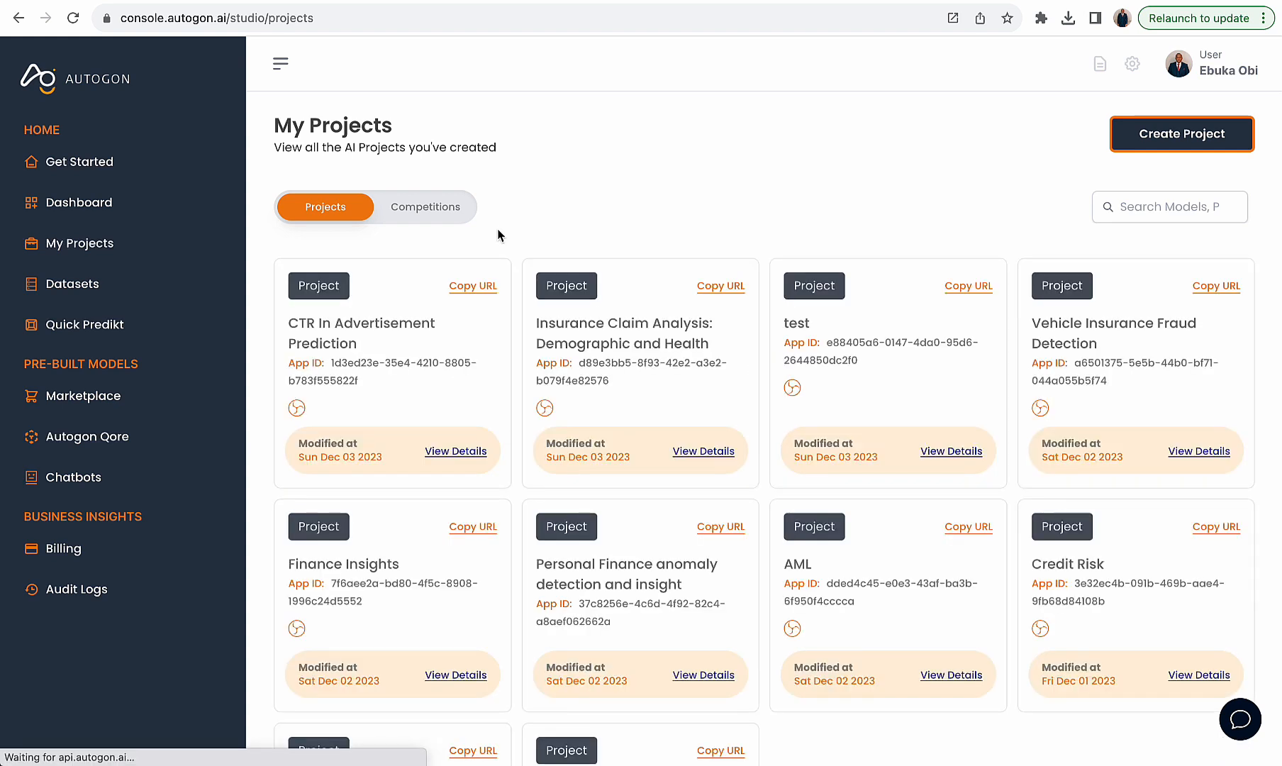
left_click(466, 452)
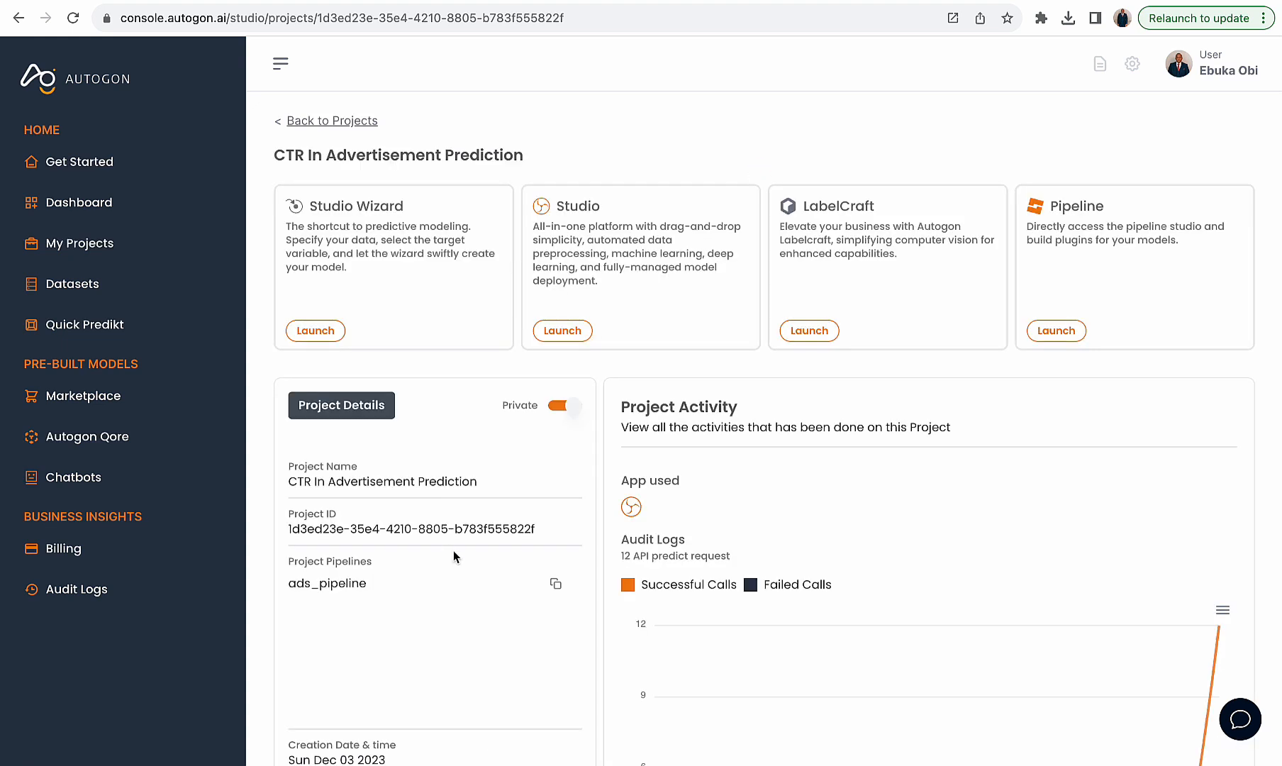
left_click(556, 584)
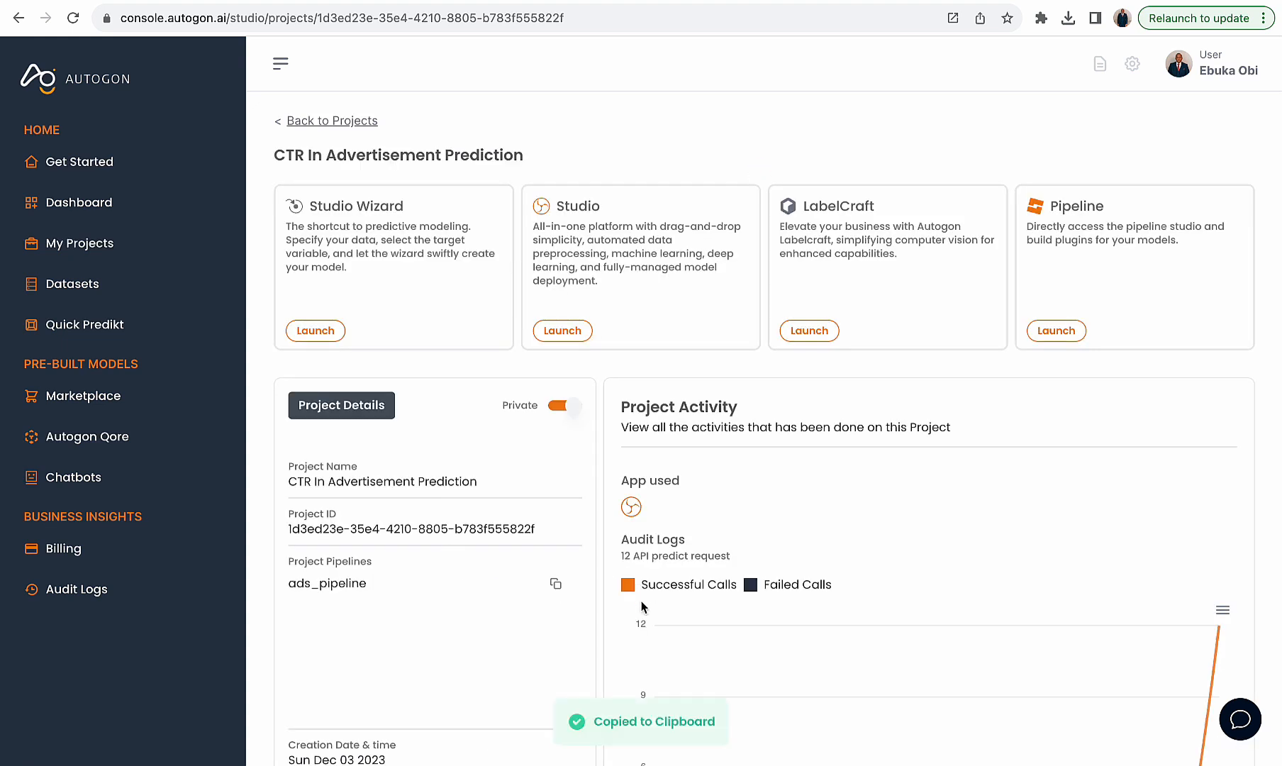
- In Postman, replace the Pipeline Prediction request's flow_id with the copied ads_pipeline ID and send the request
key("ctrl+Up")
left_click(646, 28)
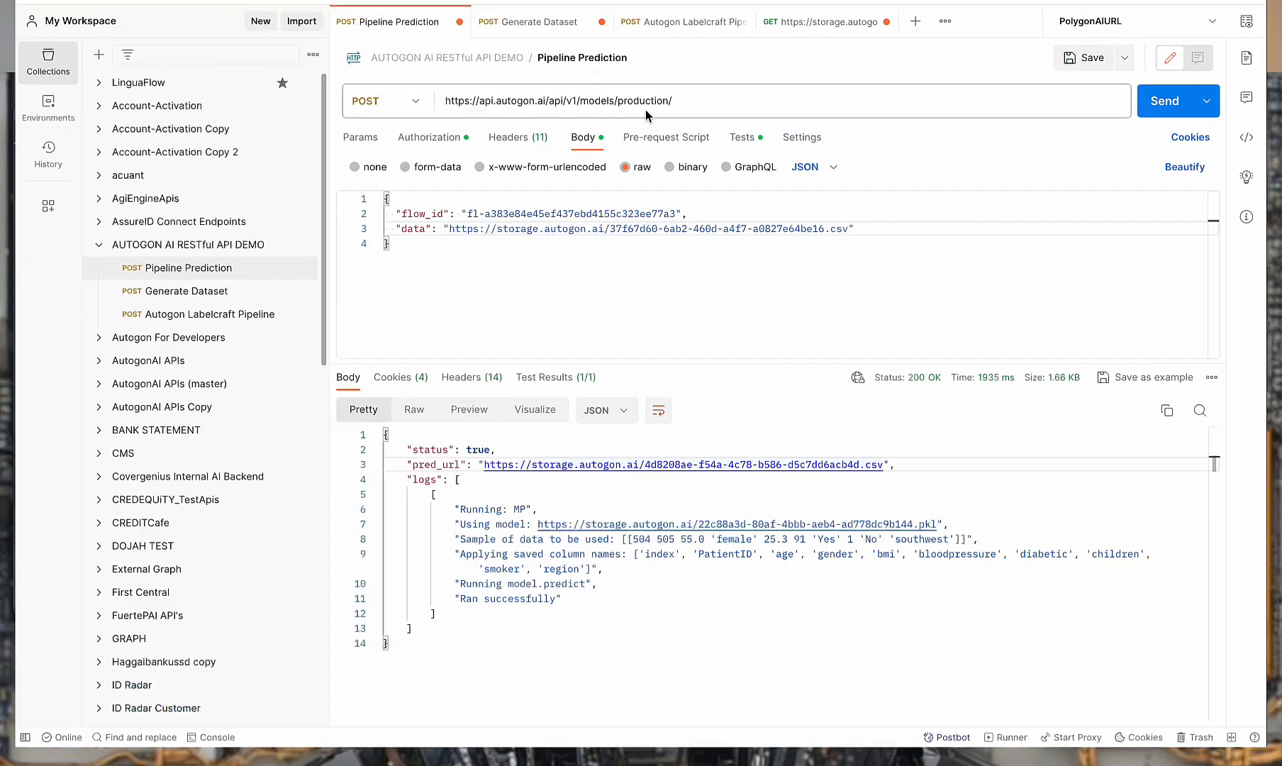
double_click(616, 220)
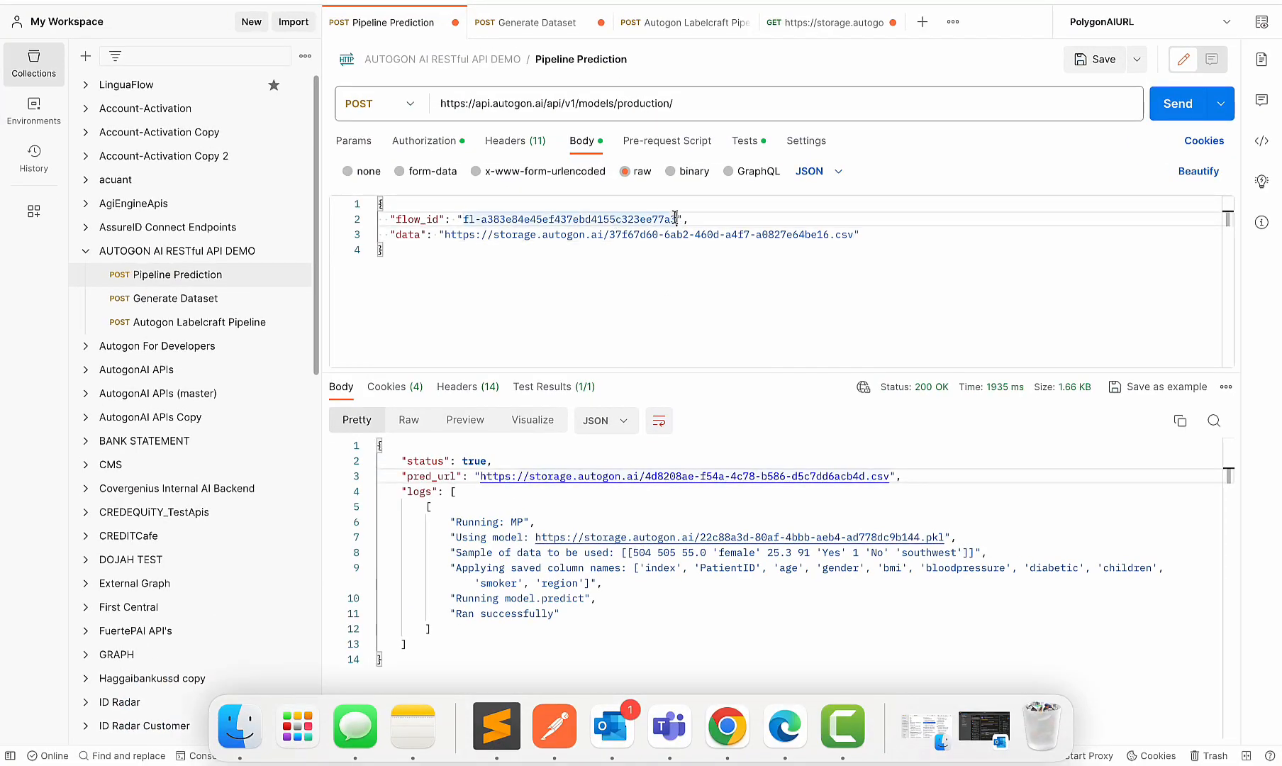
left_click_drag(677, 219, 466, 219)
key("super+v")
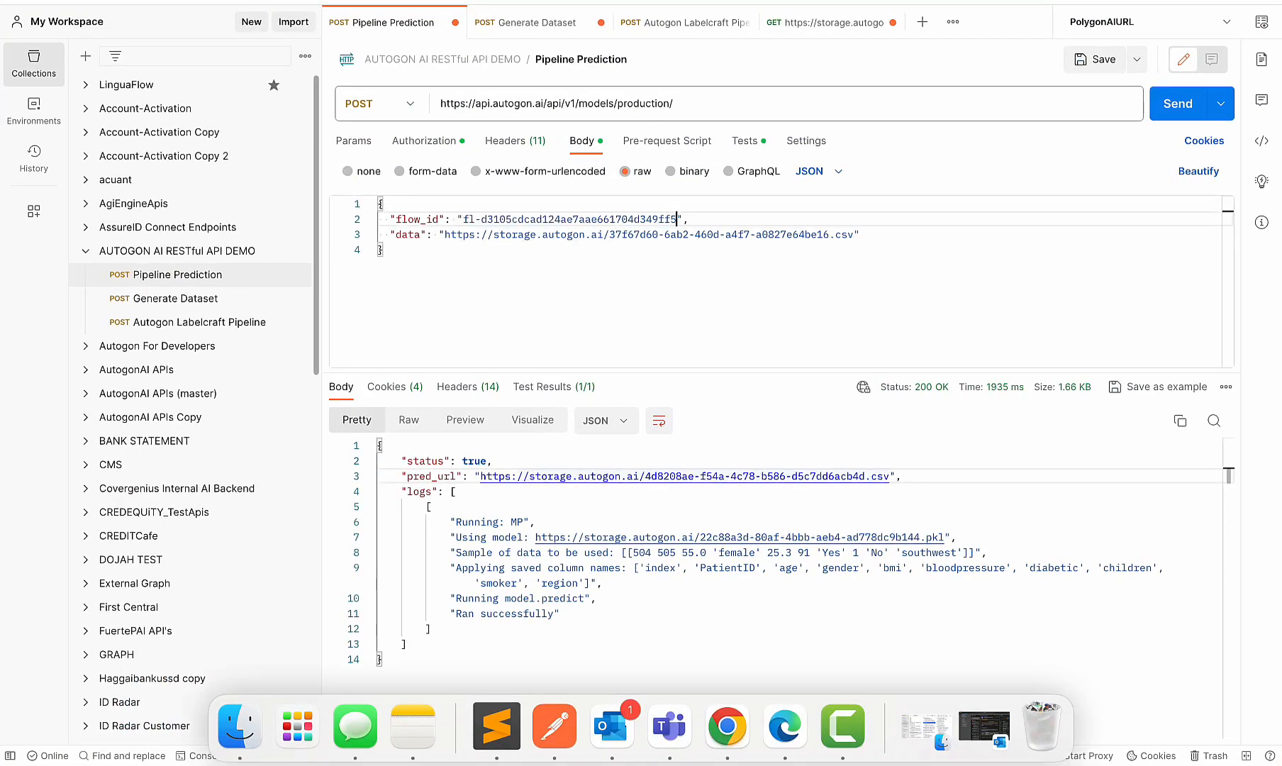
key("super+Return")
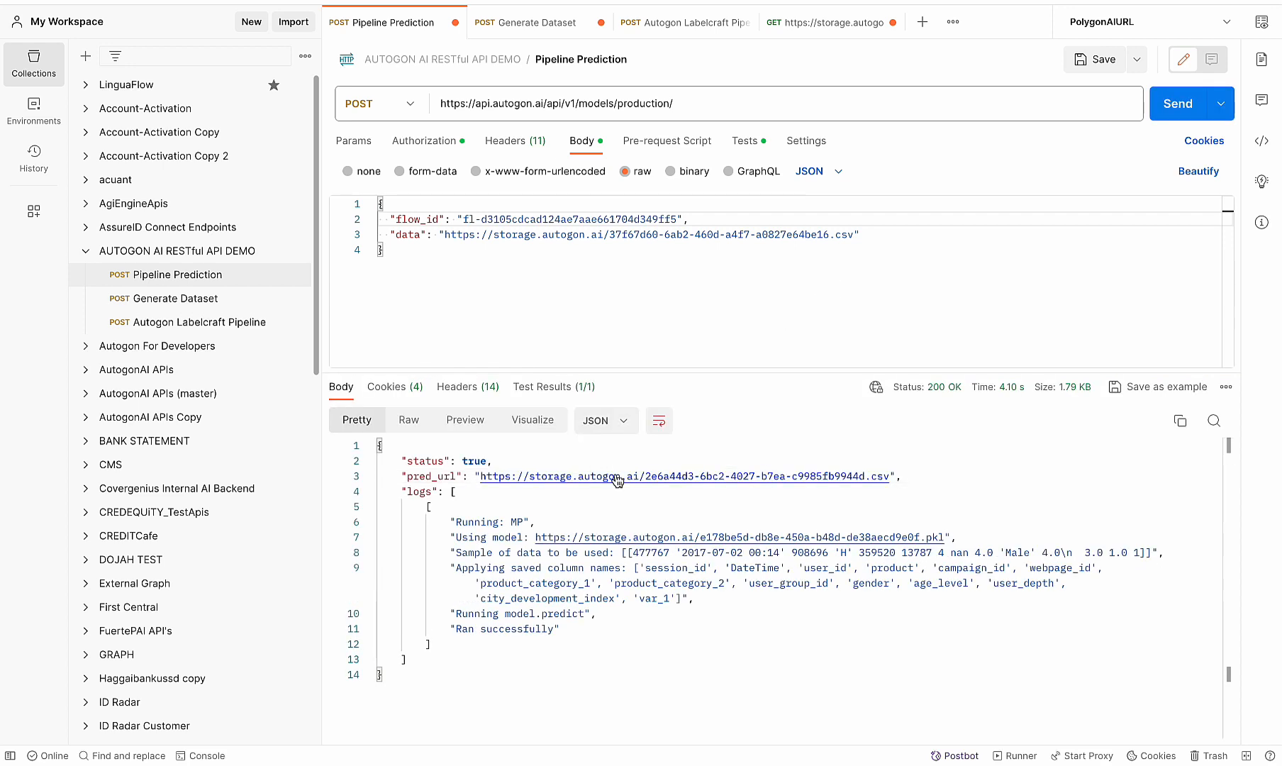
- Fetch the response's pred_url CSV with a GET request to view the prediction, and switch back to the source CSV in Chrome
left_click(559, 478, "super")
left_click(1154, 113)
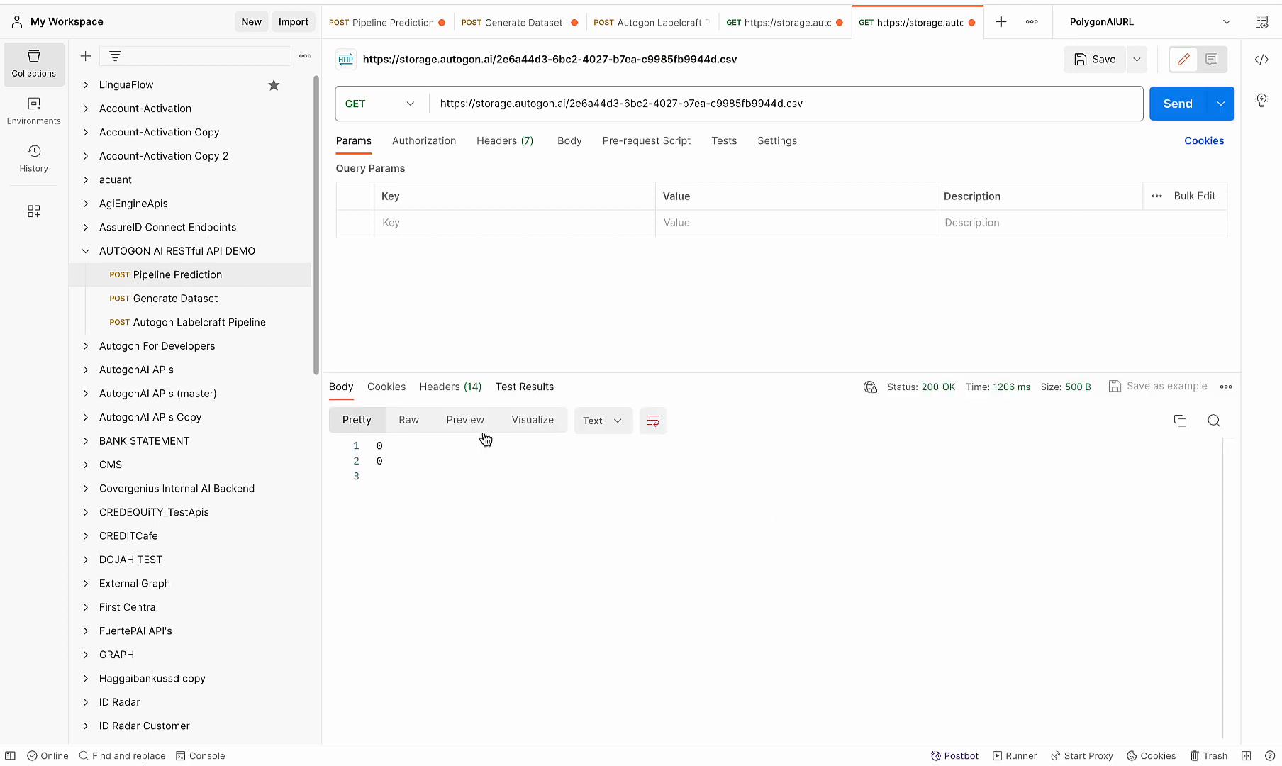
left_click_drag(409, 474, 363, 467)
key("ctrl+Up")
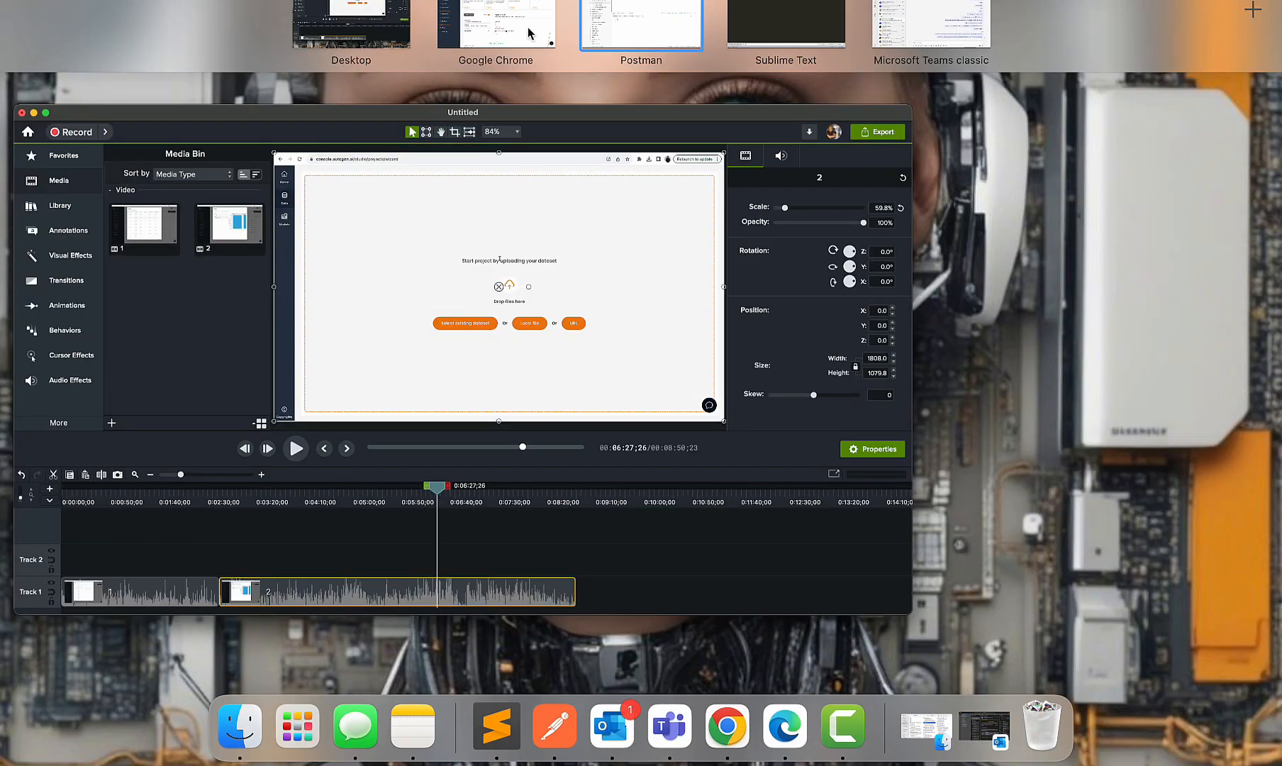
left_click(528, 31)
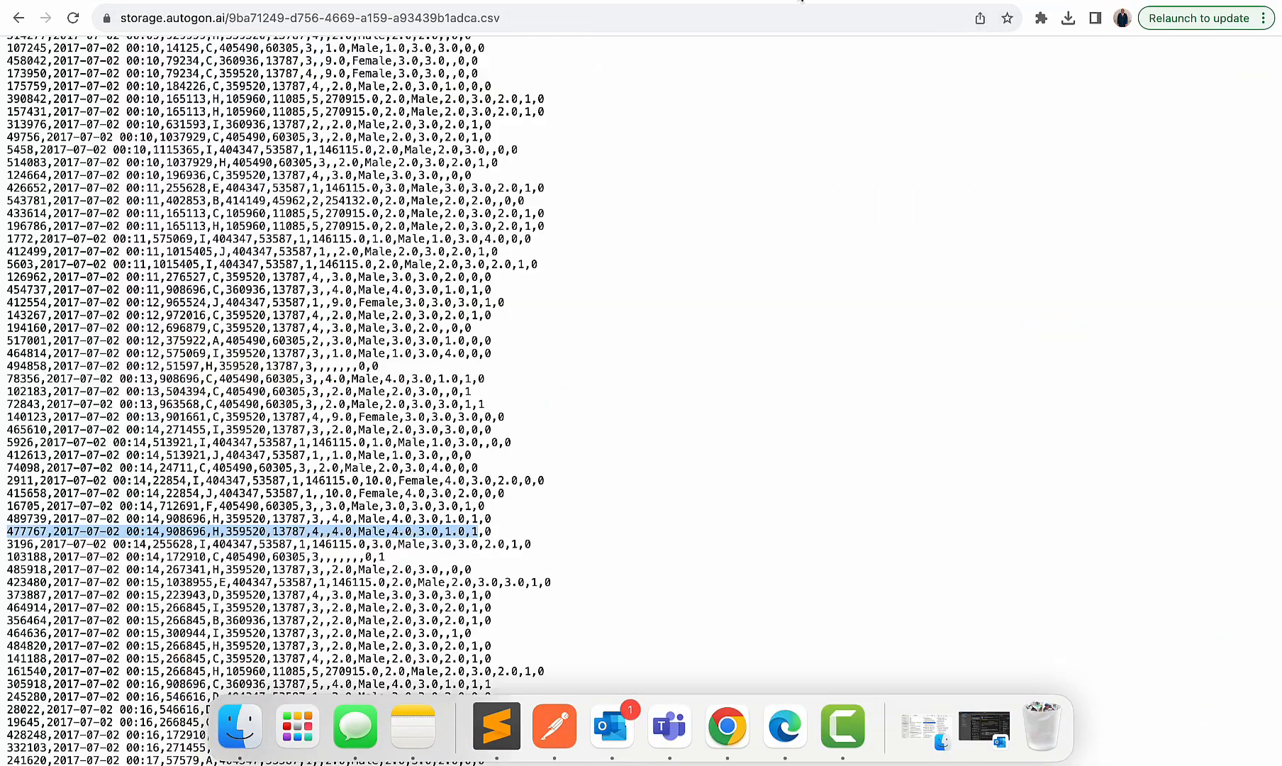
- Copy the row starting with 373887 from the source CSV, leaving out its final value
scroll(451, 483, "down", 3)
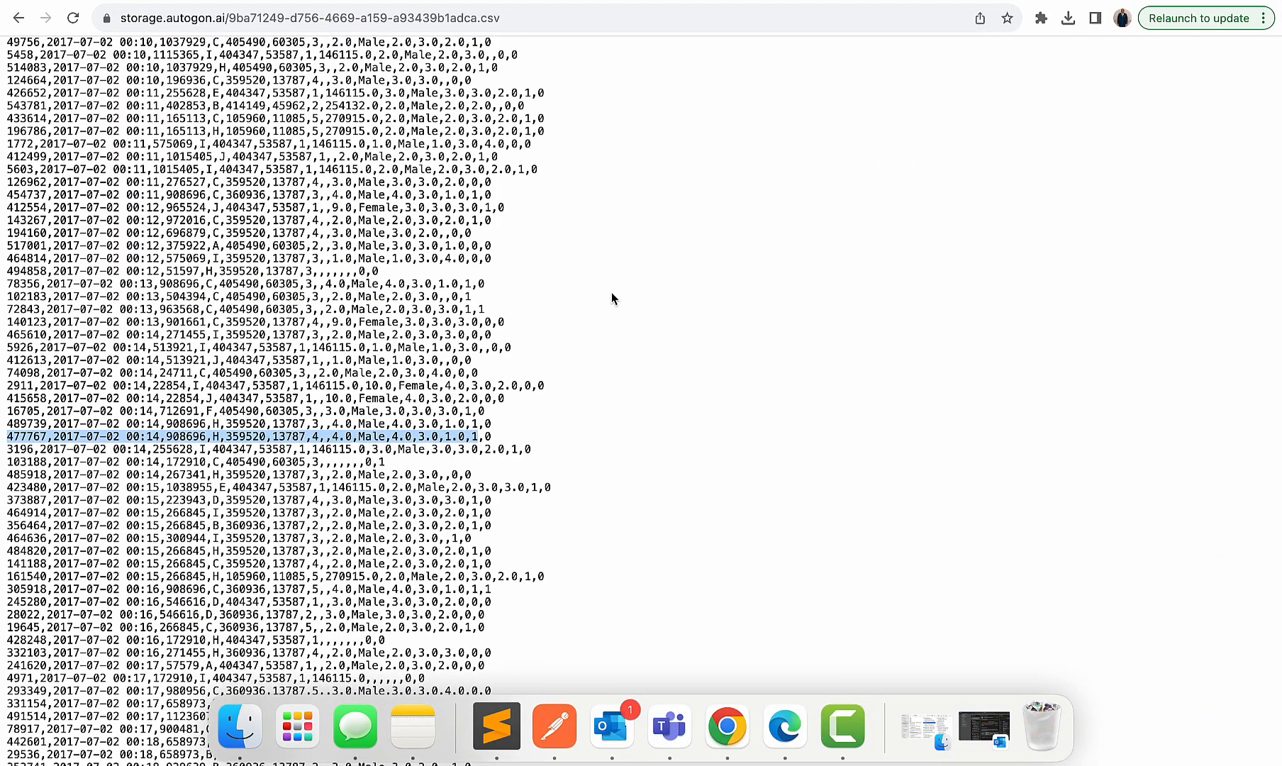
left_click(449, 468)
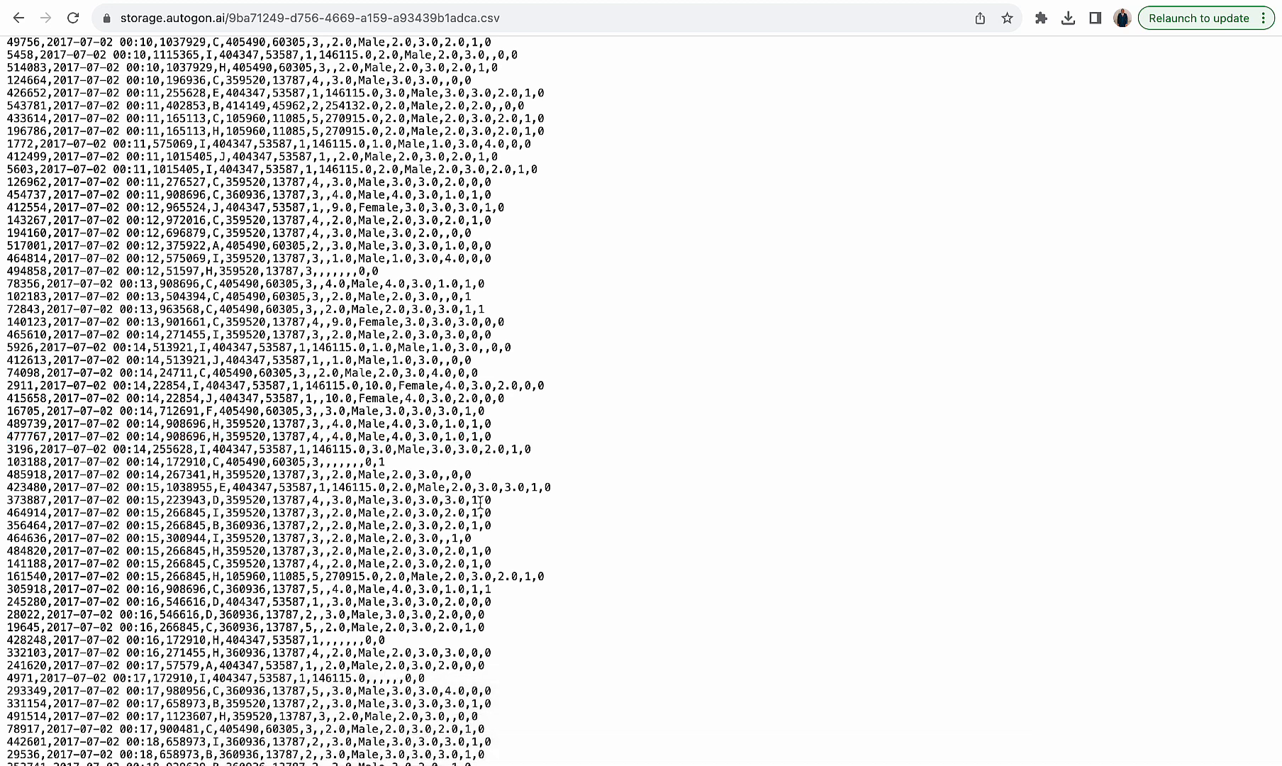
left_click_drag(479, 501, 5, 500)
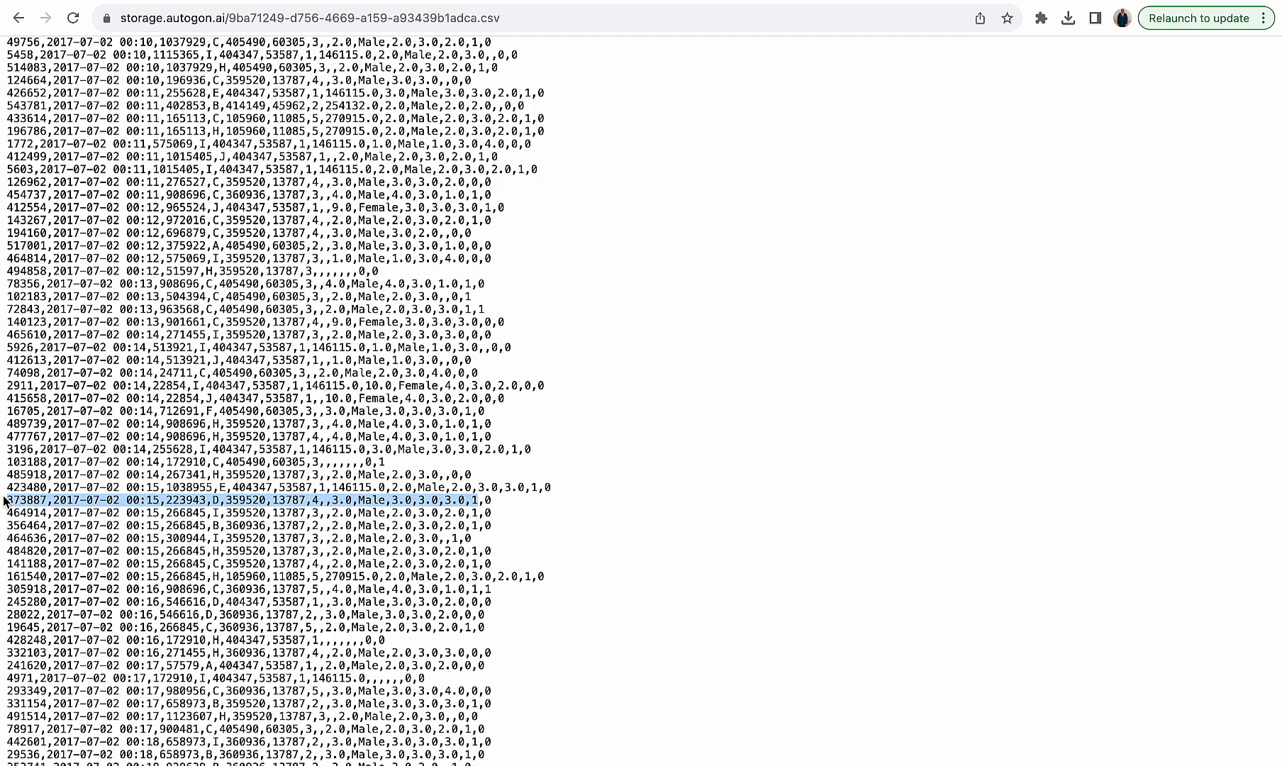
- Return to the Autogon console and select the CTR In Advertisement Prediction project and its Ads Isclicked M model in Quick Predikt
key("ctrl+Up")
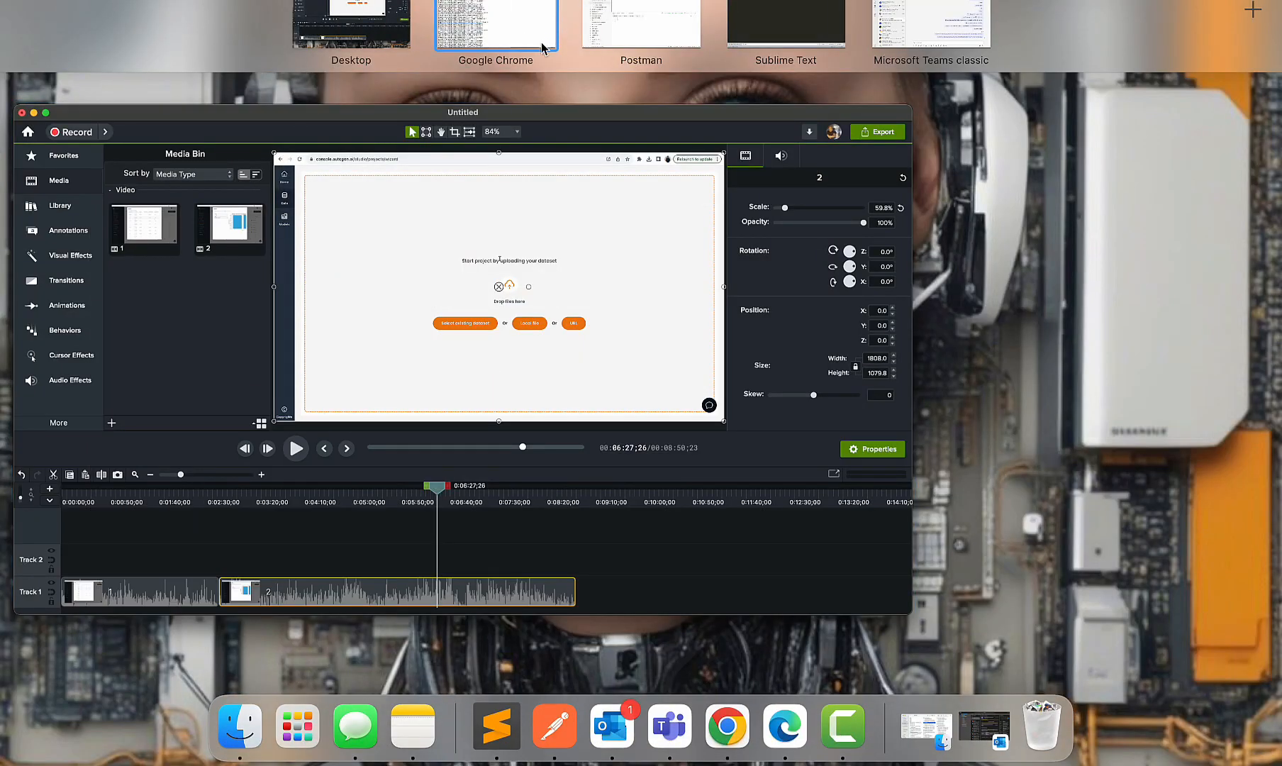
left_click(536, 40)
left_click(584, 1)
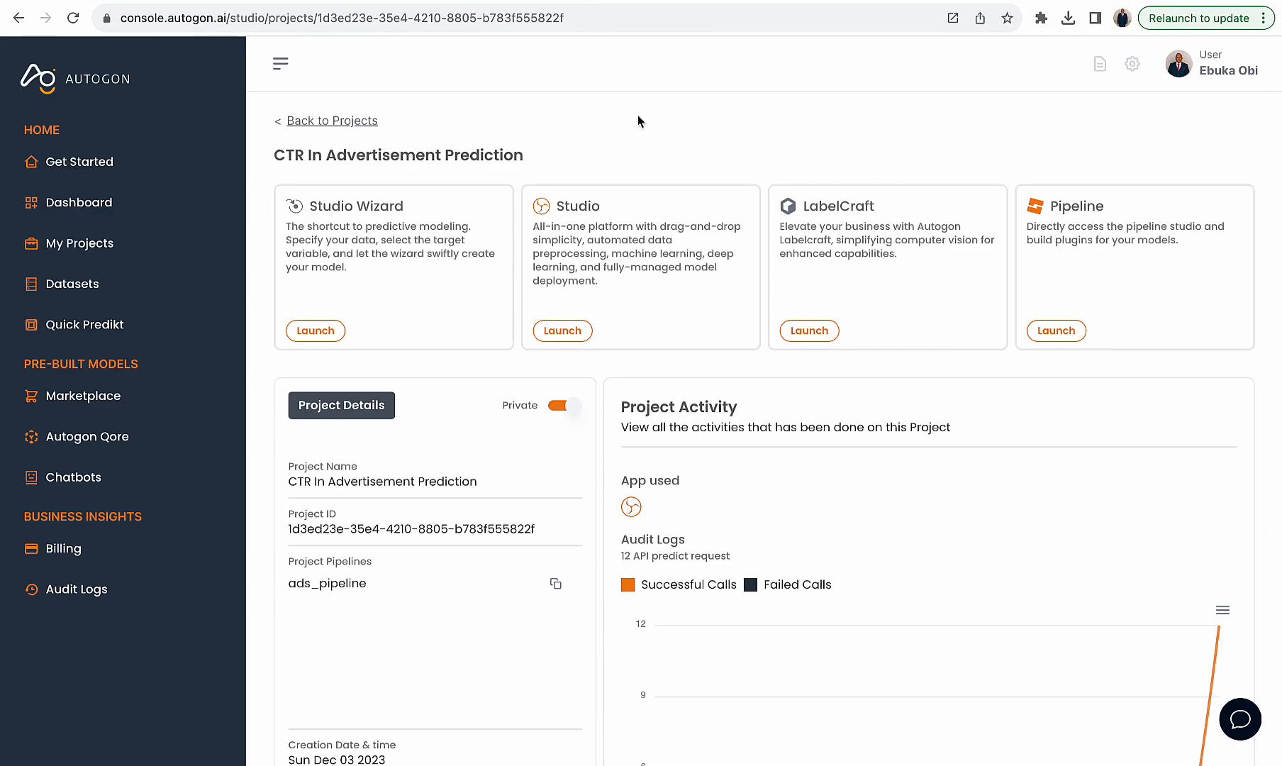
left_click(117, 285)
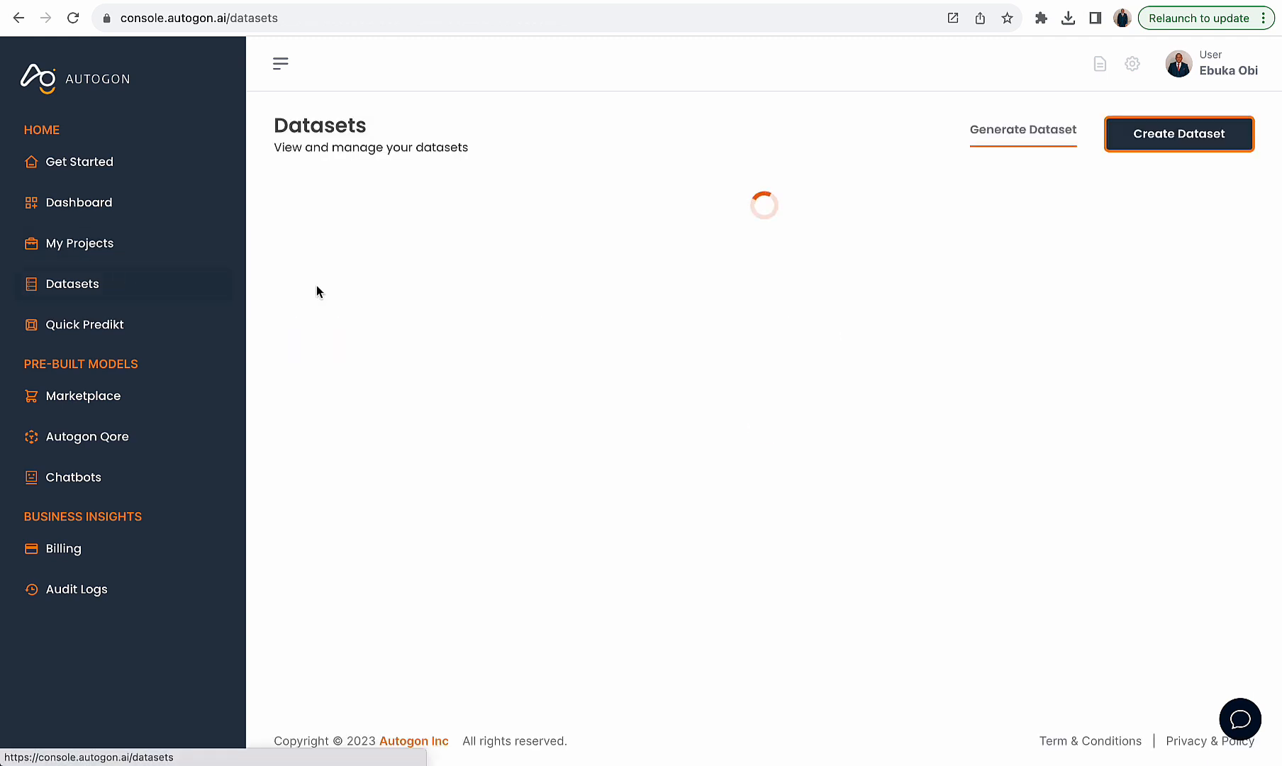
left_click(129, 327)
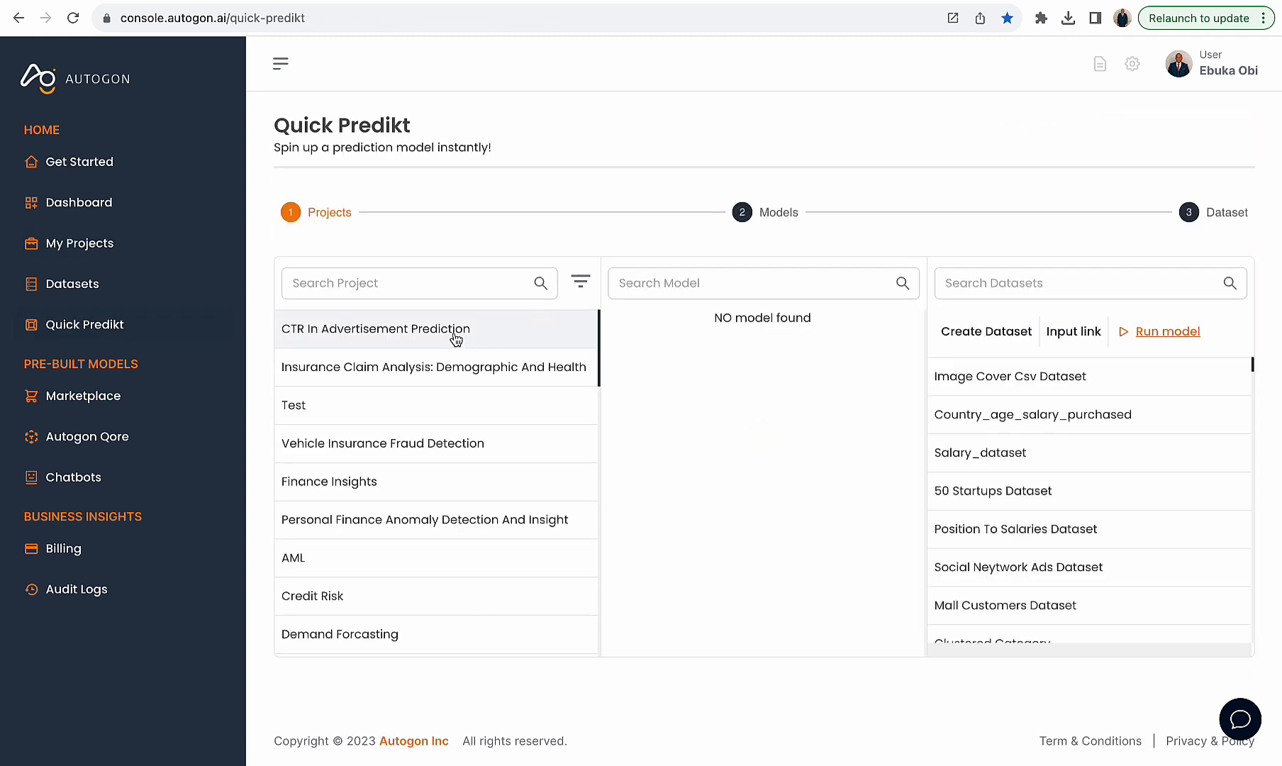
left_click(469, 341)
left_click(720, 341)
- Generate a dataset from the copied 373887 row with Dimensions set to 1, and copy the generated dataset link
left_click(955, 322)
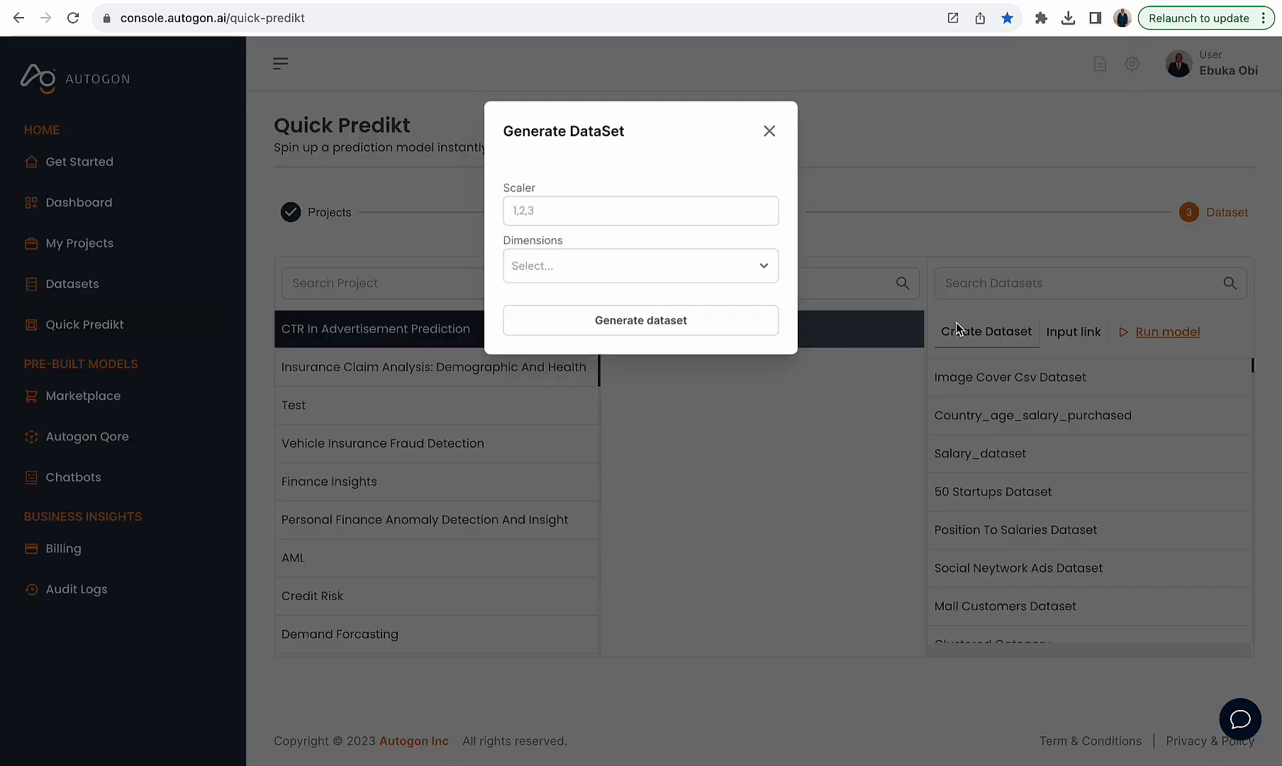
left_click(635, 216)
key("super+v")
left_click(628, 267)
left_click(601, 313)
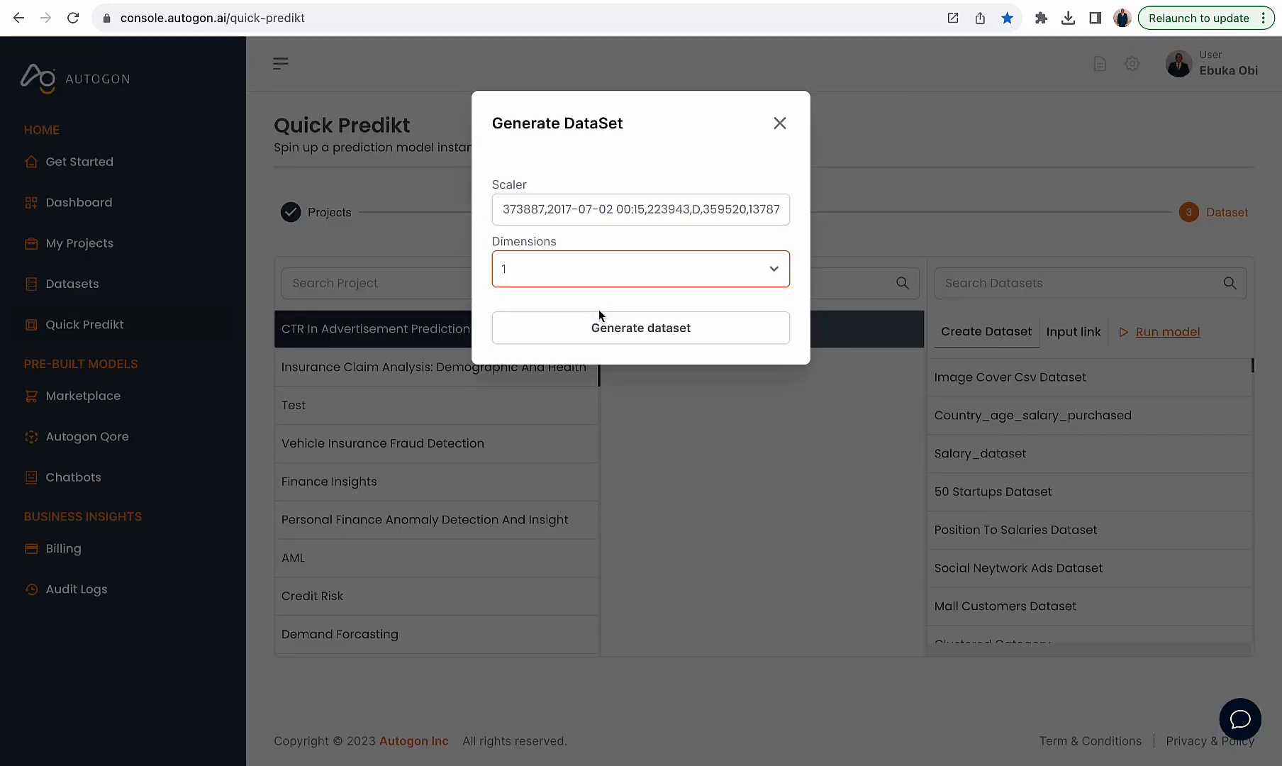
left_click(620, 334)
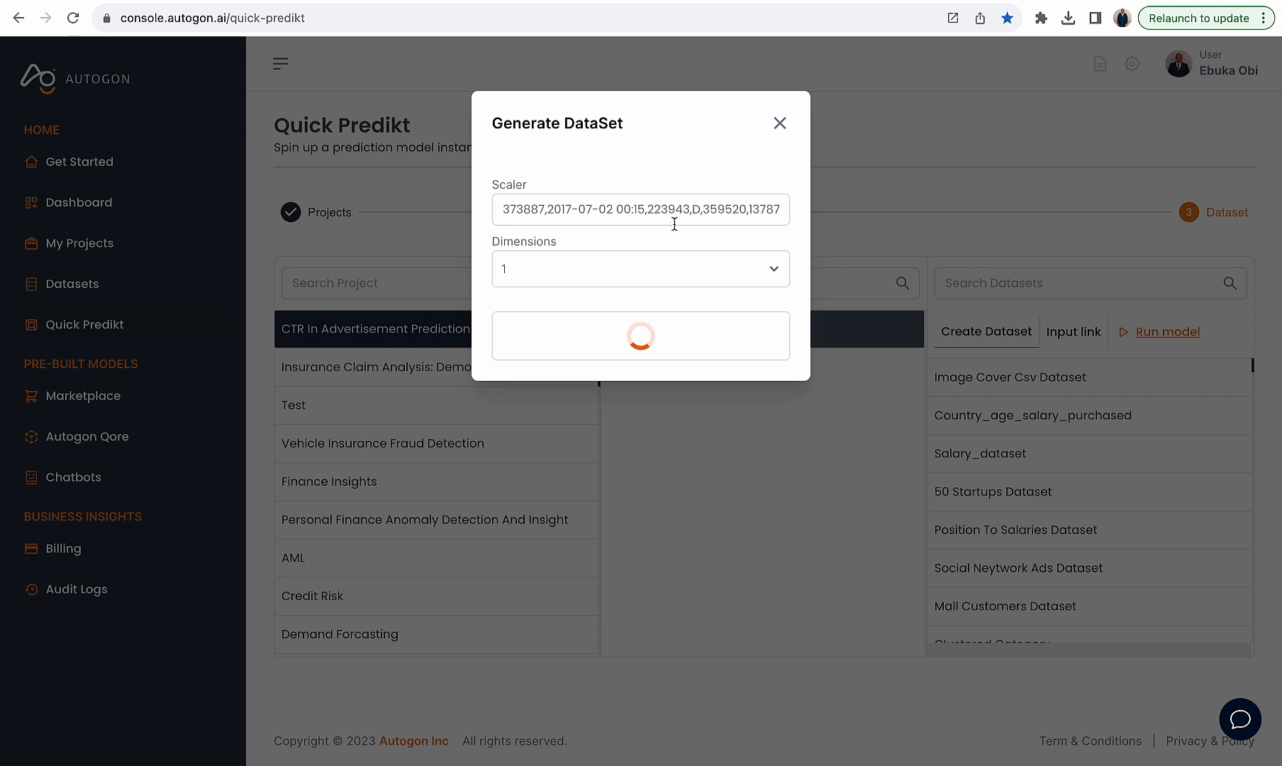
left_click(636, 193)
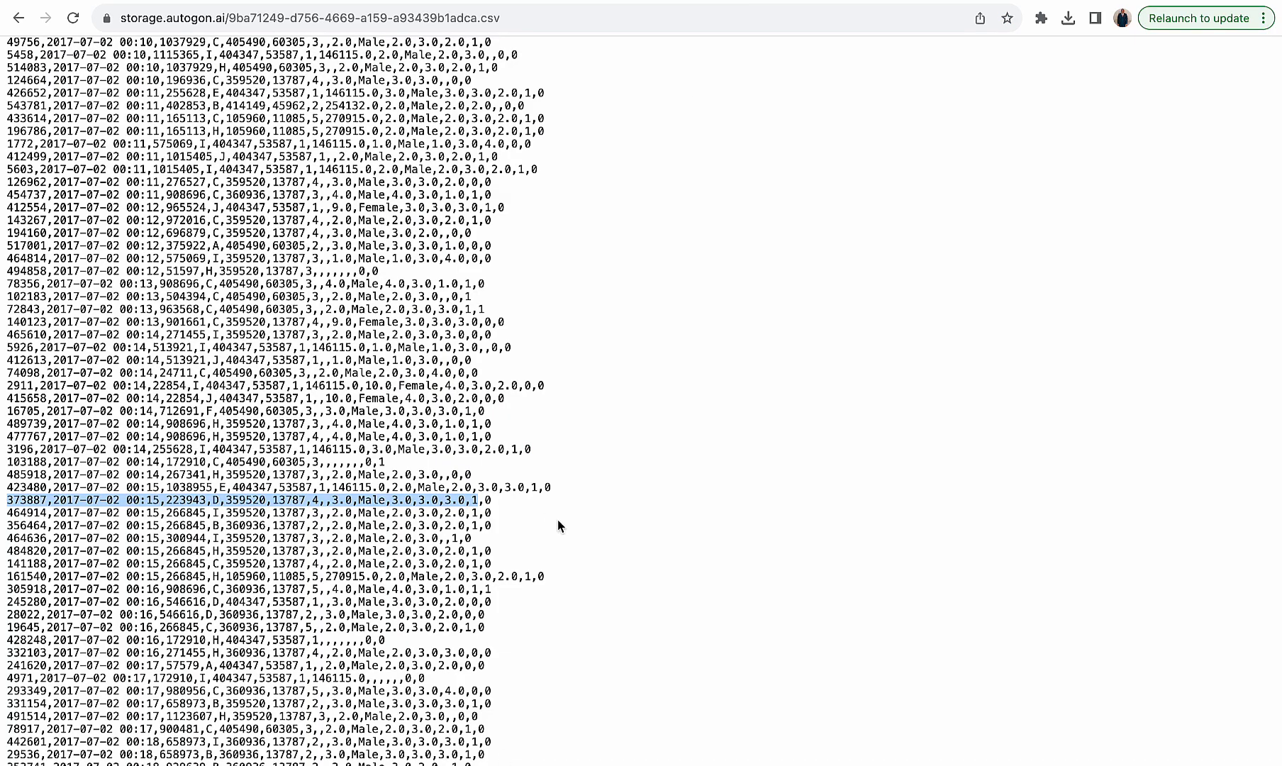
- Switch to Postman and replace the data value in the Pipeline Prediction request body with the copied dataset link
key("ctrl+Up")
left_click(641, 8)
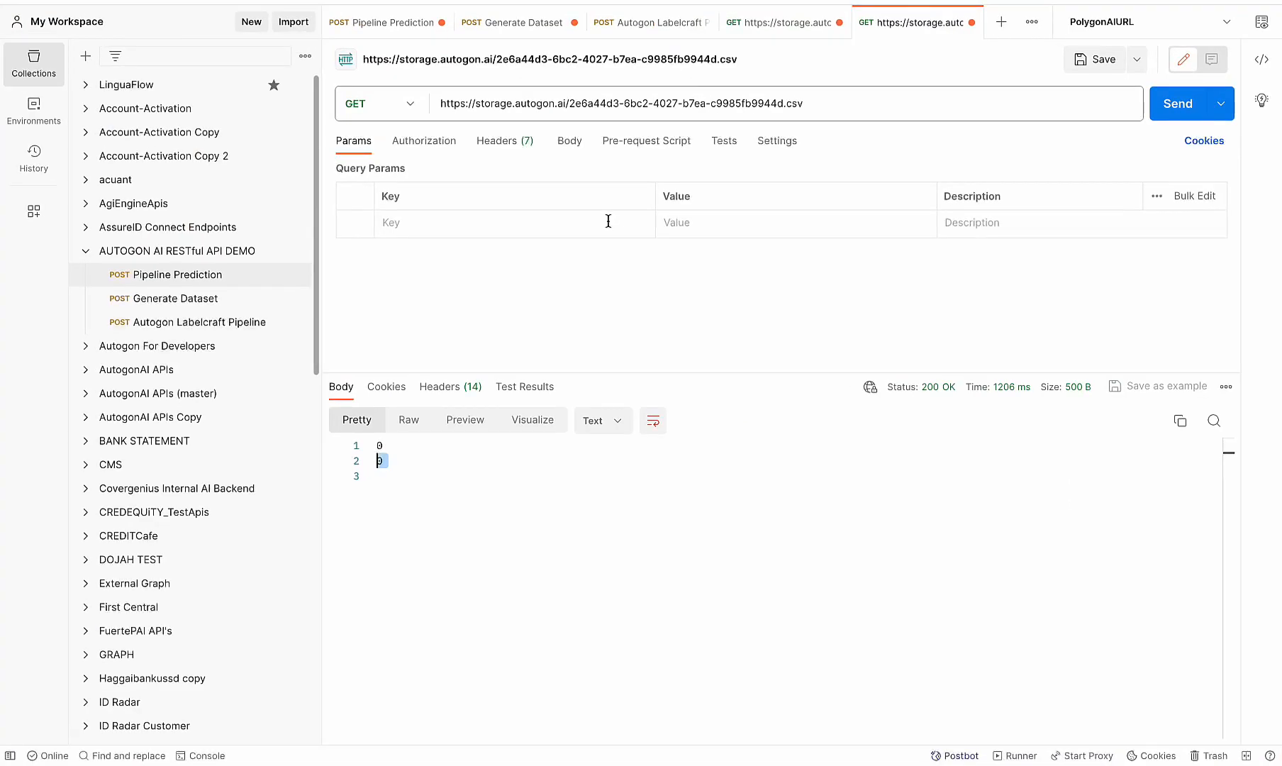
left_click(401, 32)
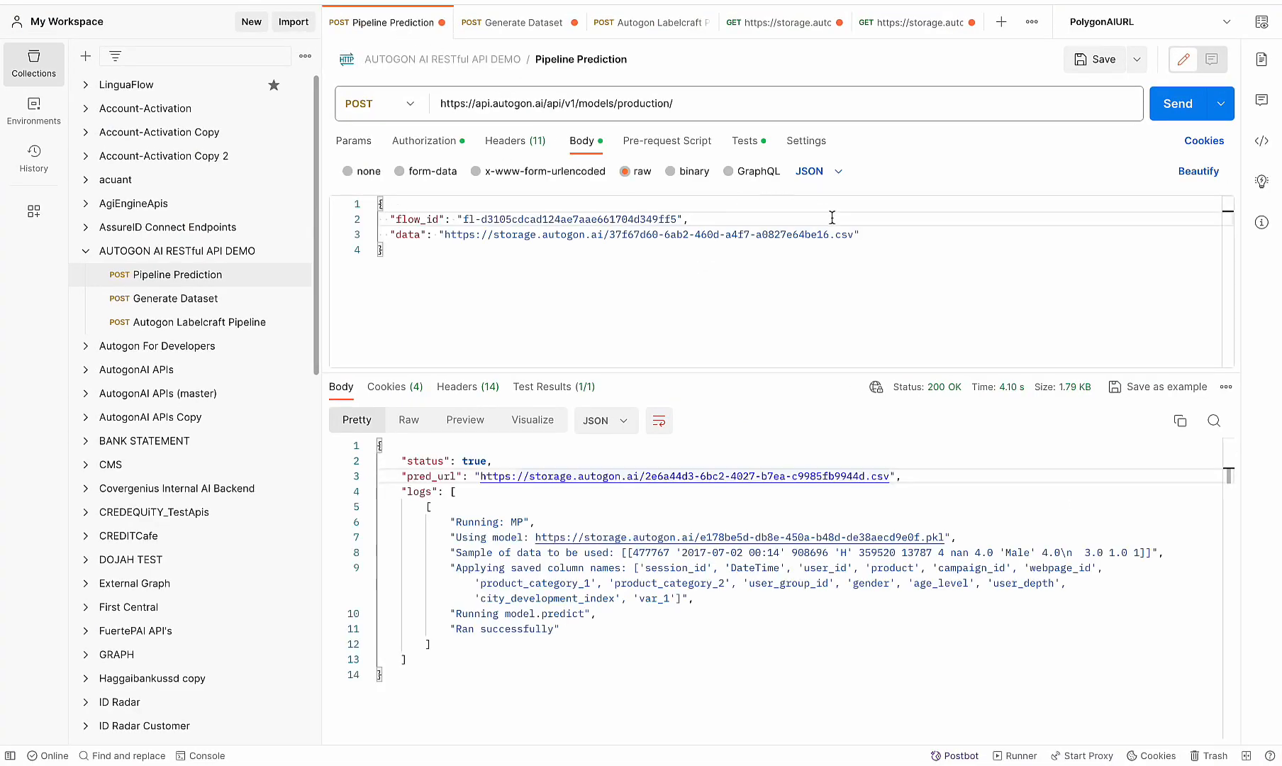
left_click_drag(857, 234, 449, 234)
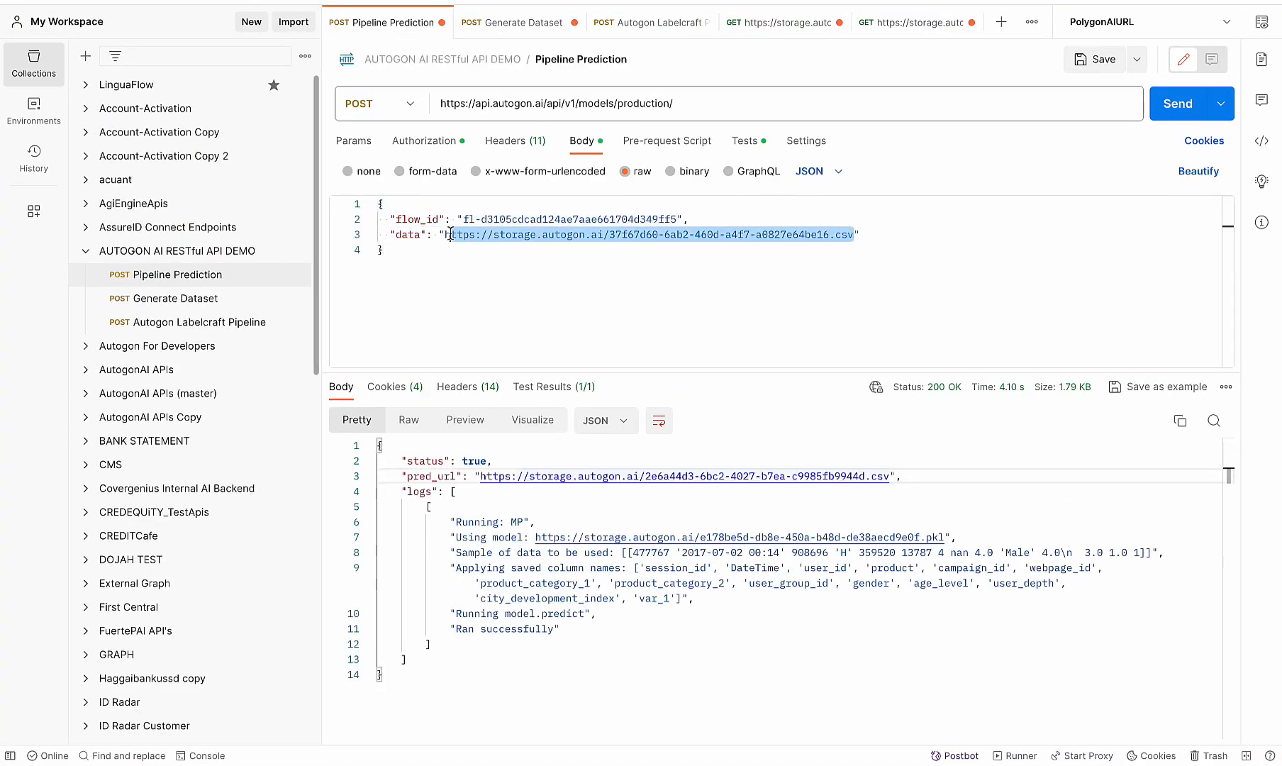
key("BackSpace")
key("ctrl+v")
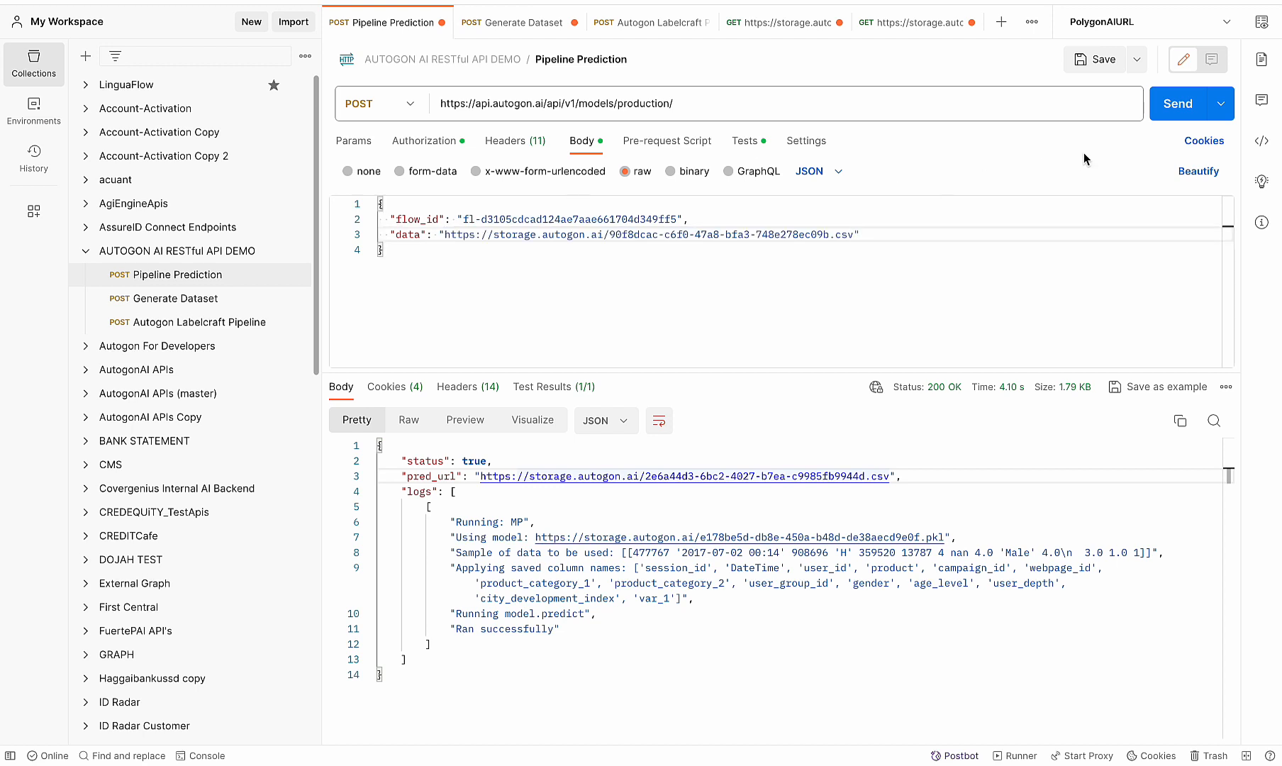
- Send the Pipeline Prediction request and fetch the CSV at the returned pred_url with a GET request
left_click(1177, 104)
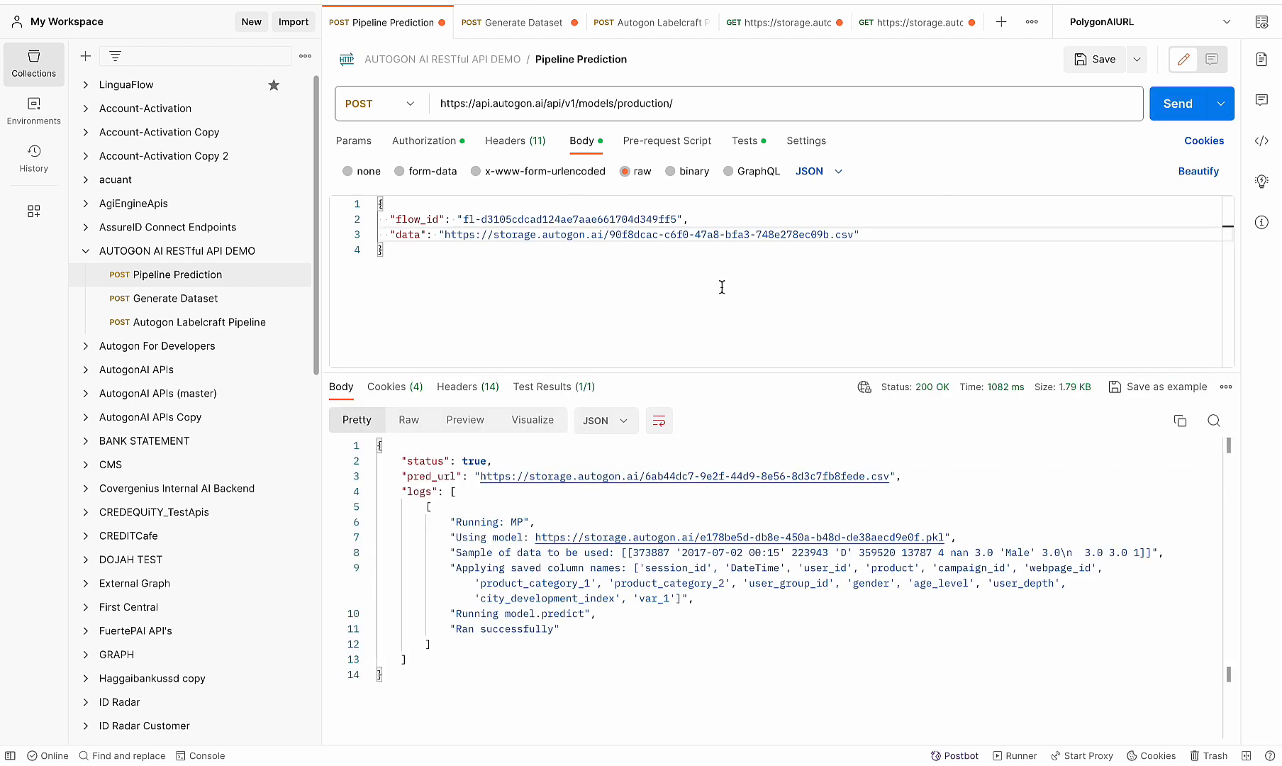
left_click(553, 476)
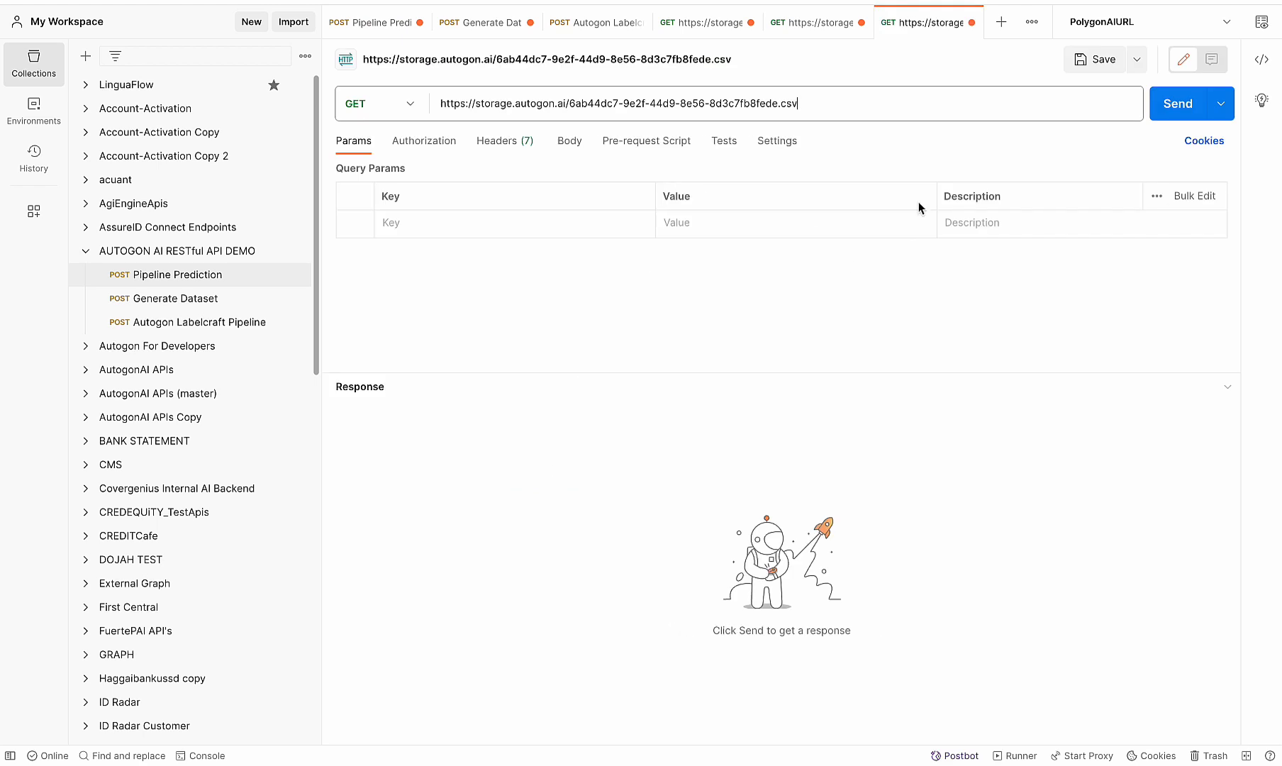
left_click(1155, 107)
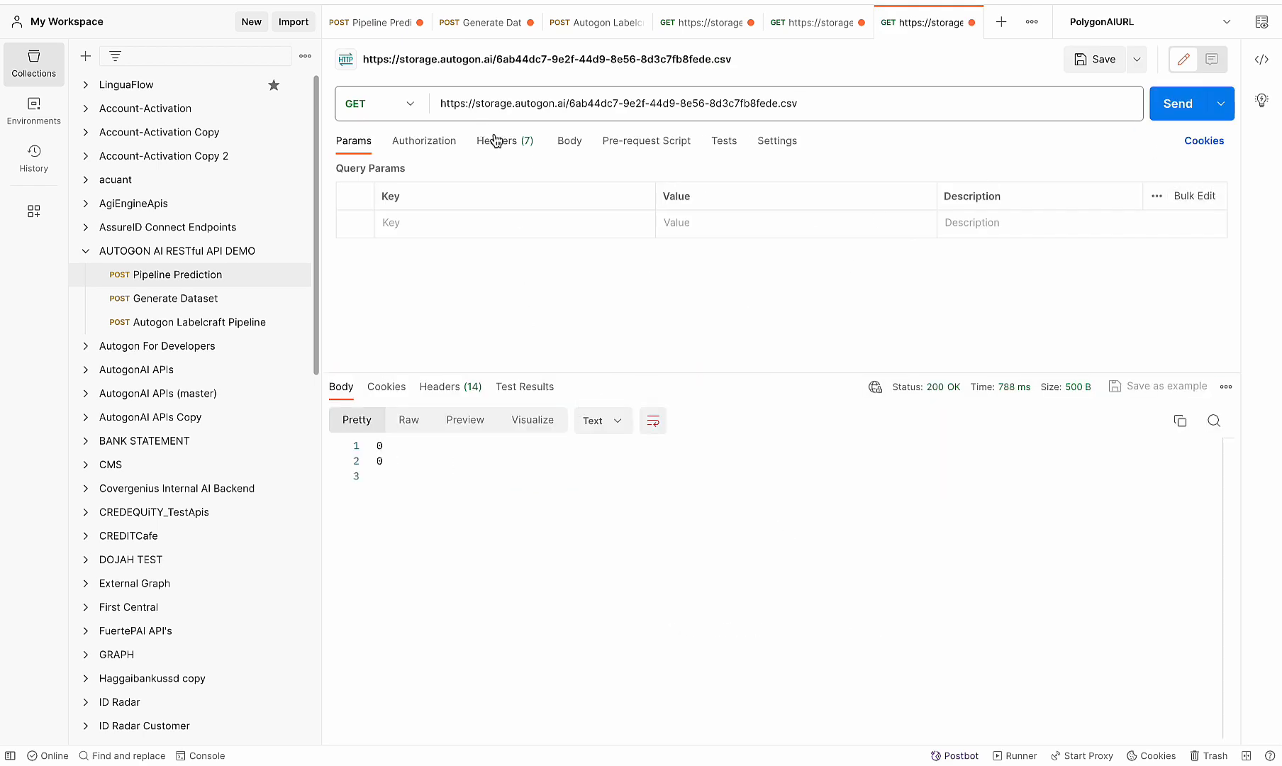
- Switch to Chrome, close the source CSV page, and dismiss the Create Dataset dialog in Quick Predikt
key("ctrl+Up")
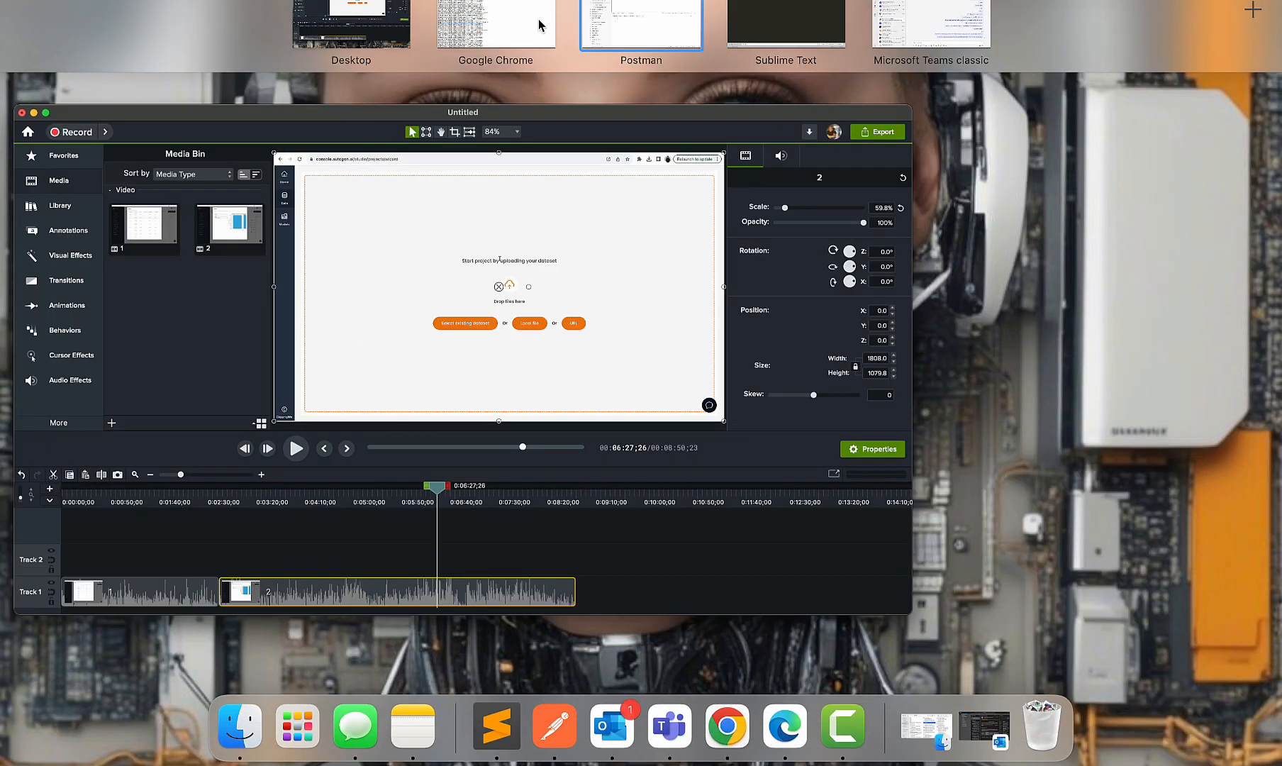
left_click(529, 13)
key("super+w")
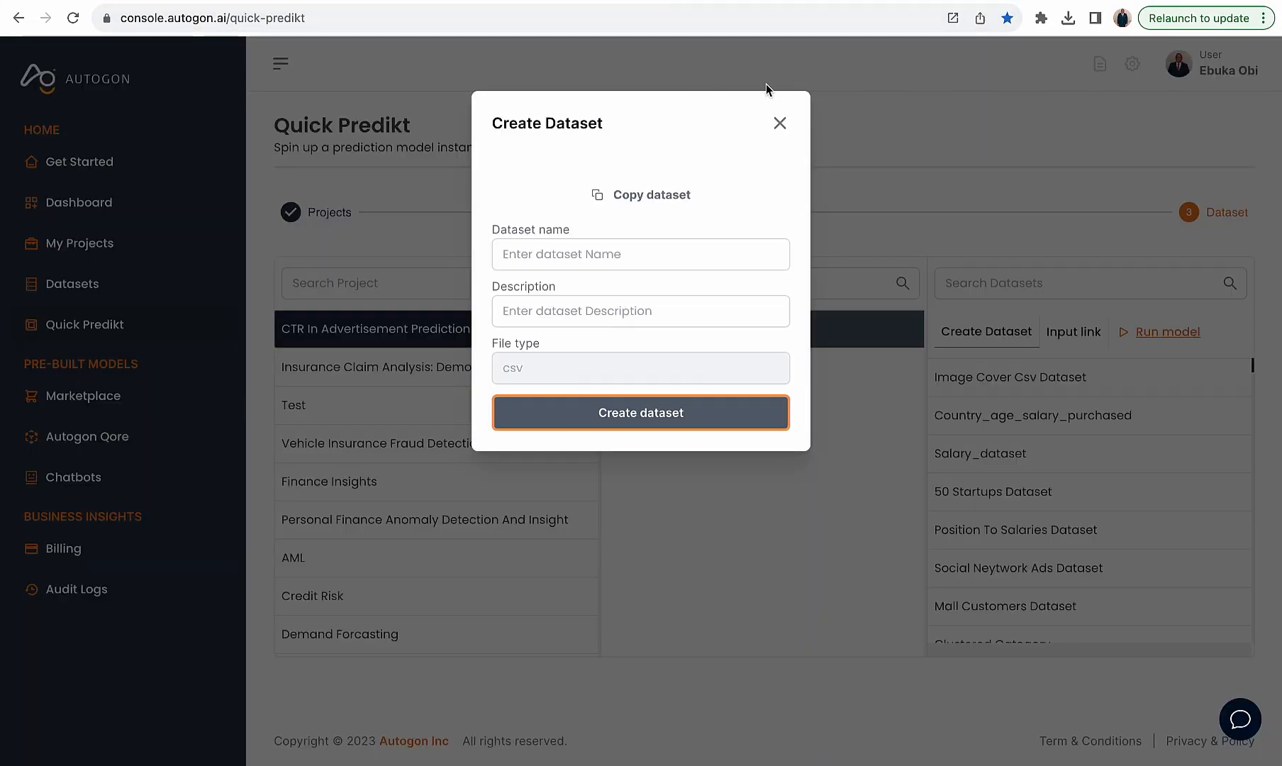
left_click(780, 122)
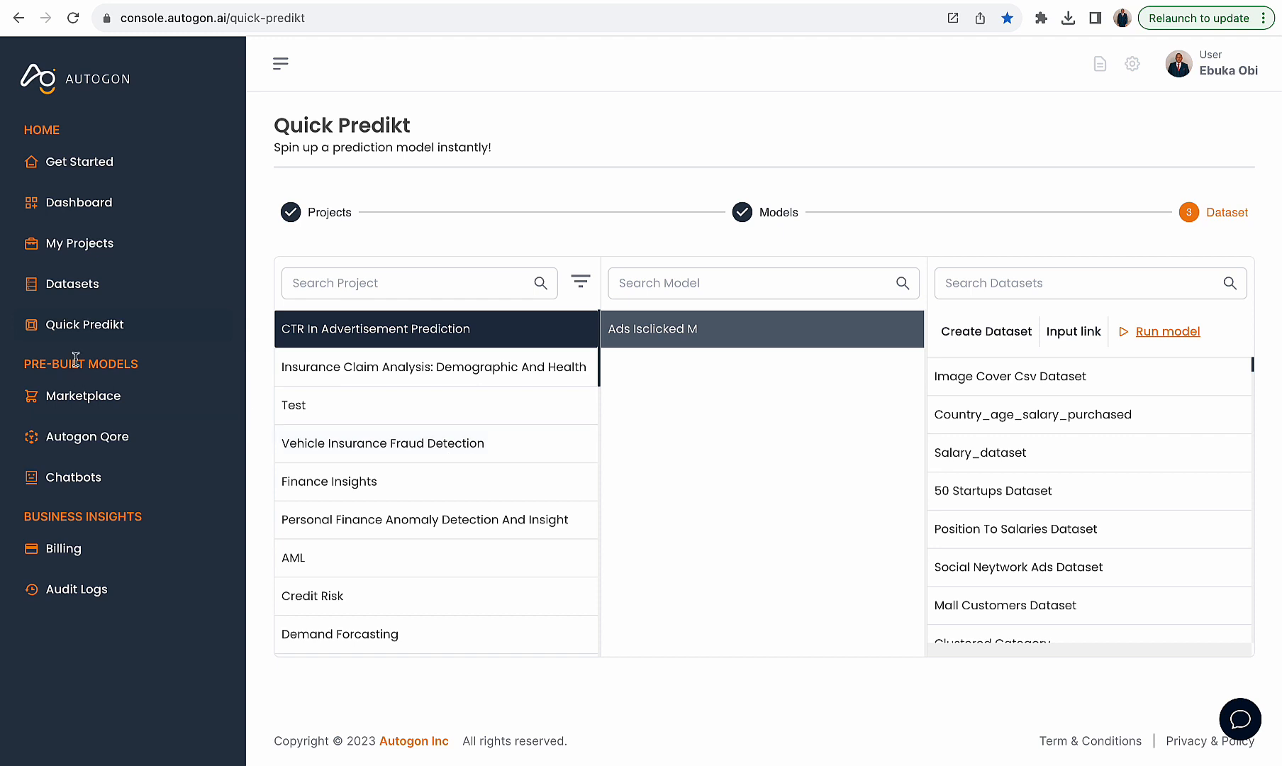
- Open the CTR In Advertisement Prediction project's Studio Wizard and view its generated models
left_click(87, 248)
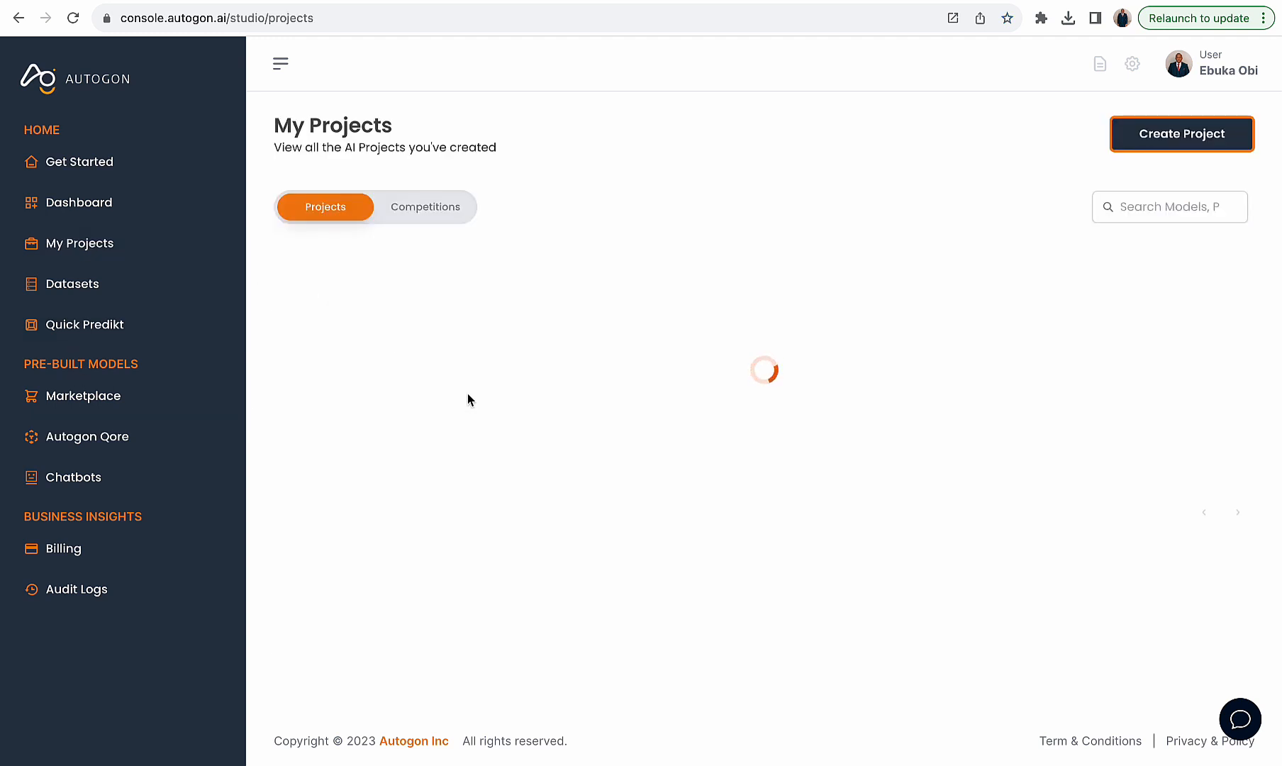
left_click(464, 451)
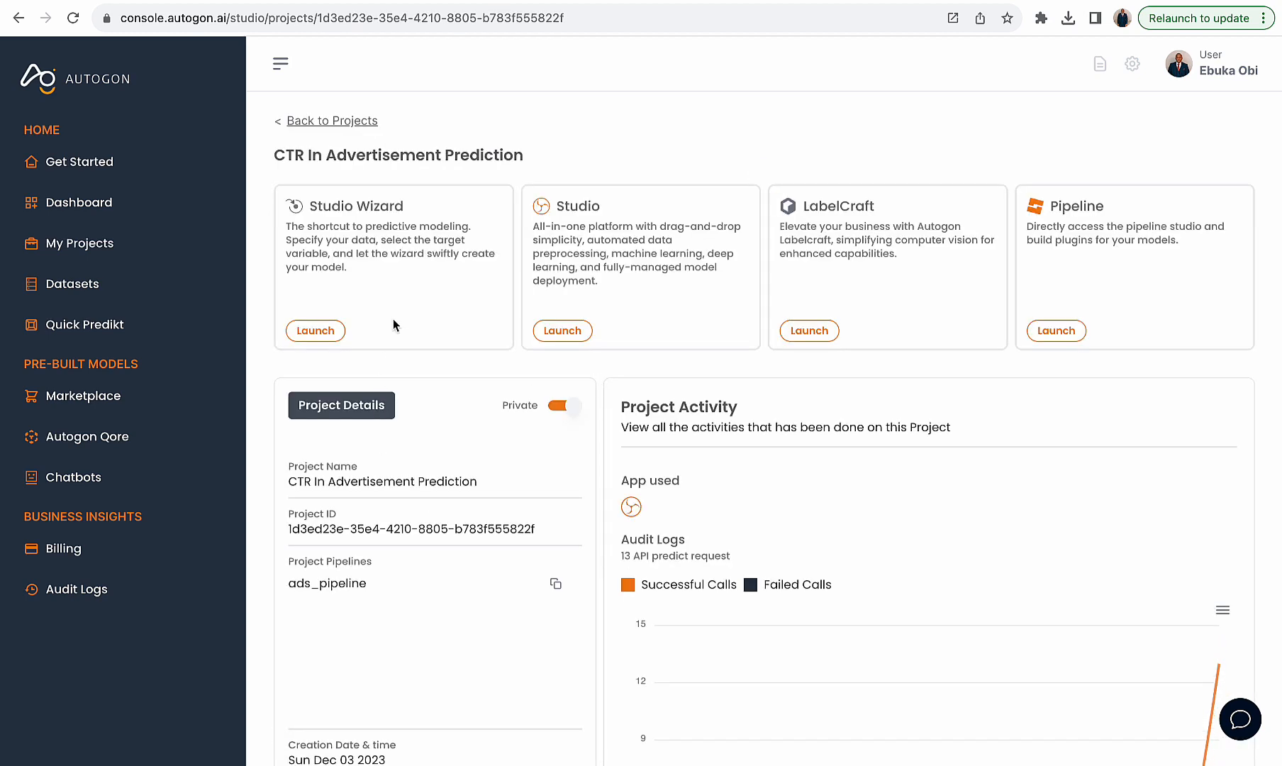
left_click(330, 337)
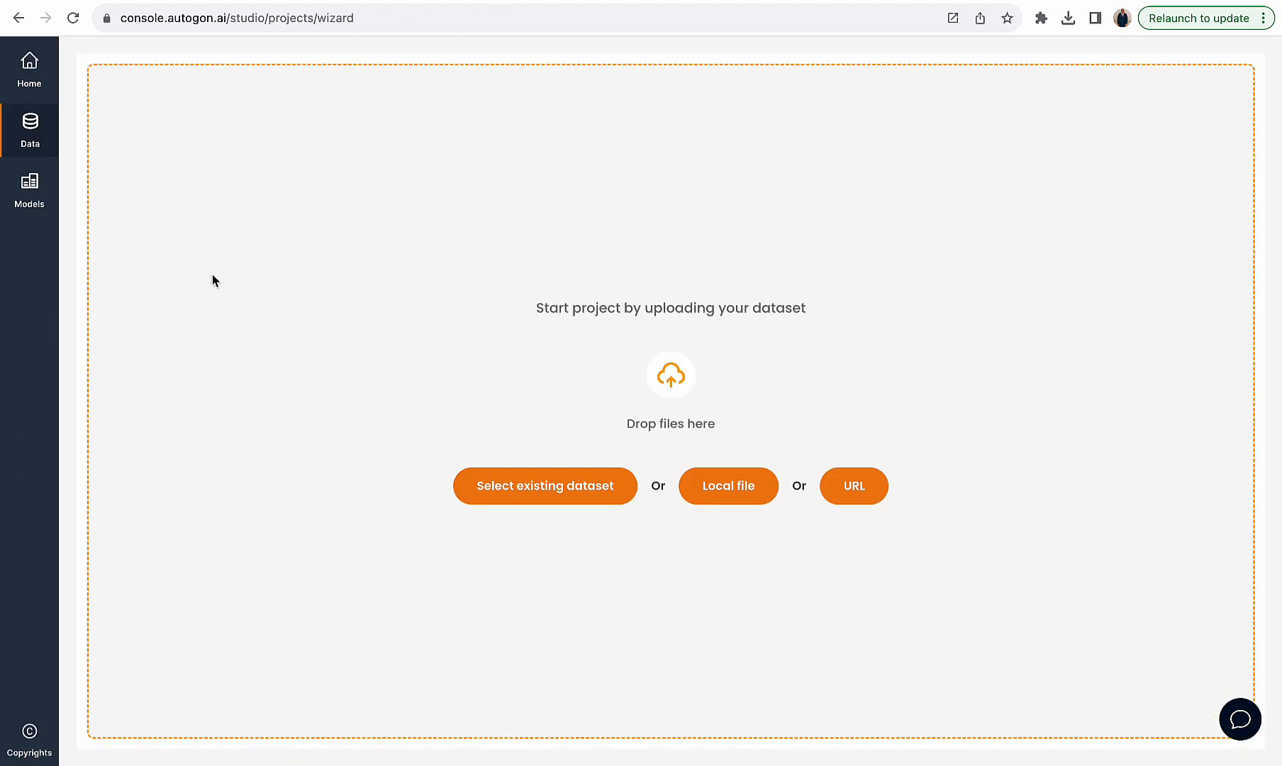
left_click(30, 186)
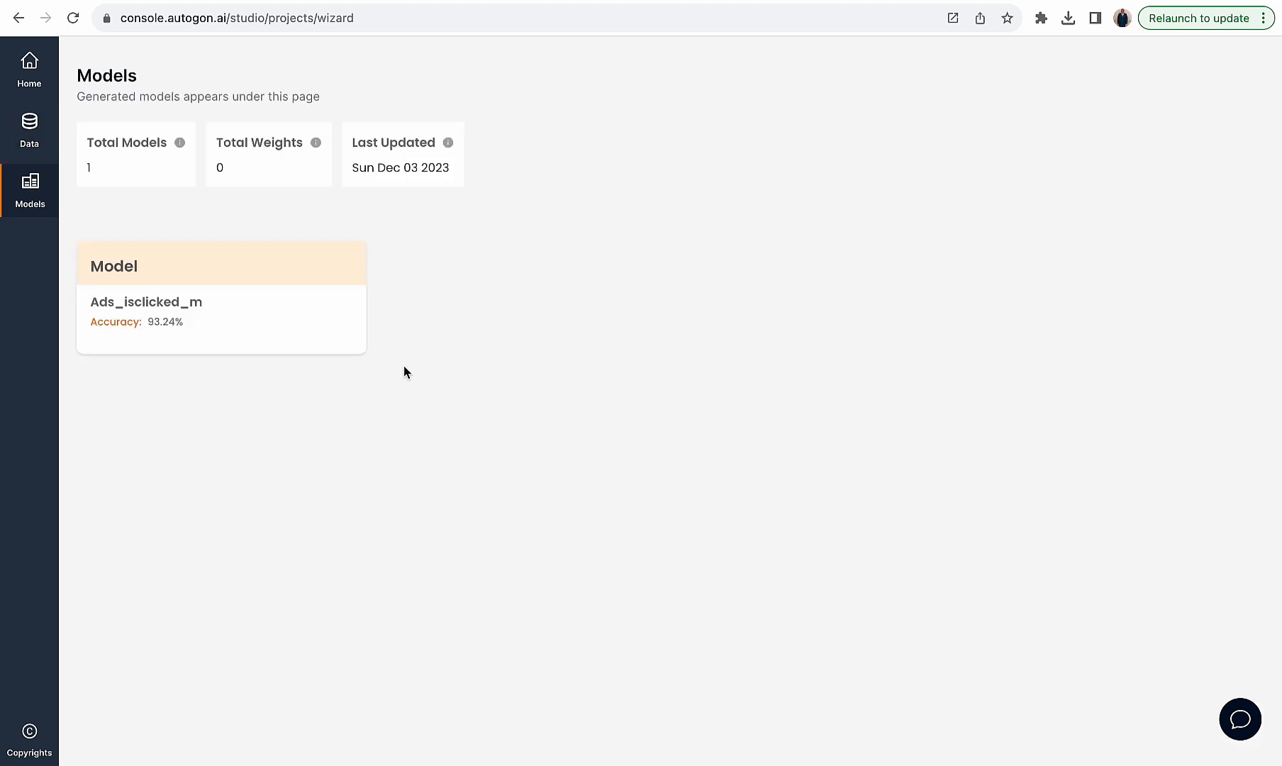